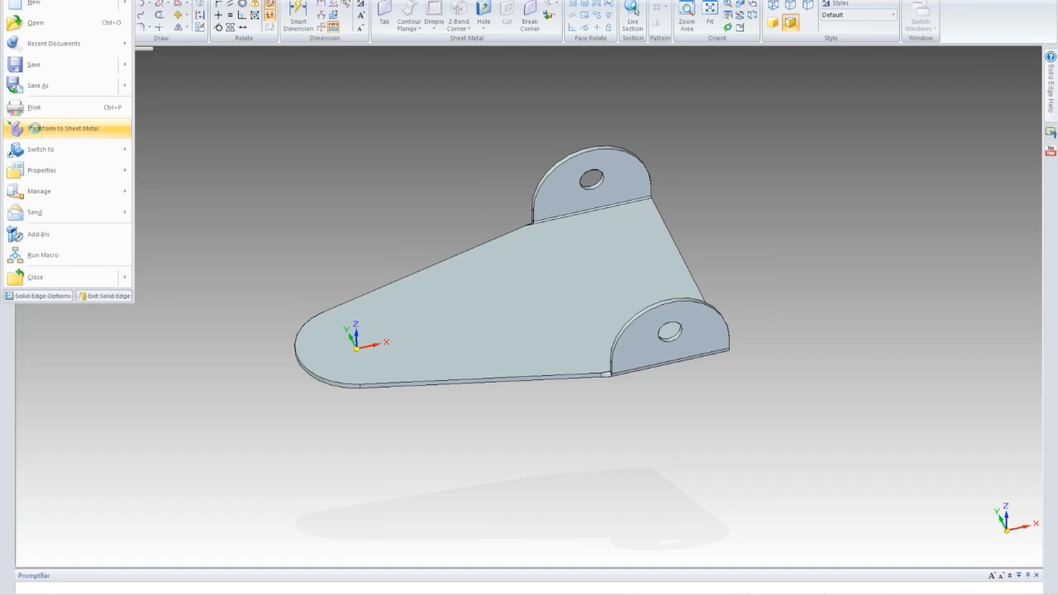
# - Transform the part to sheet metal with the large flat plate face as base face, and check the converted front flange feature
pyautogui.click(35, 129)
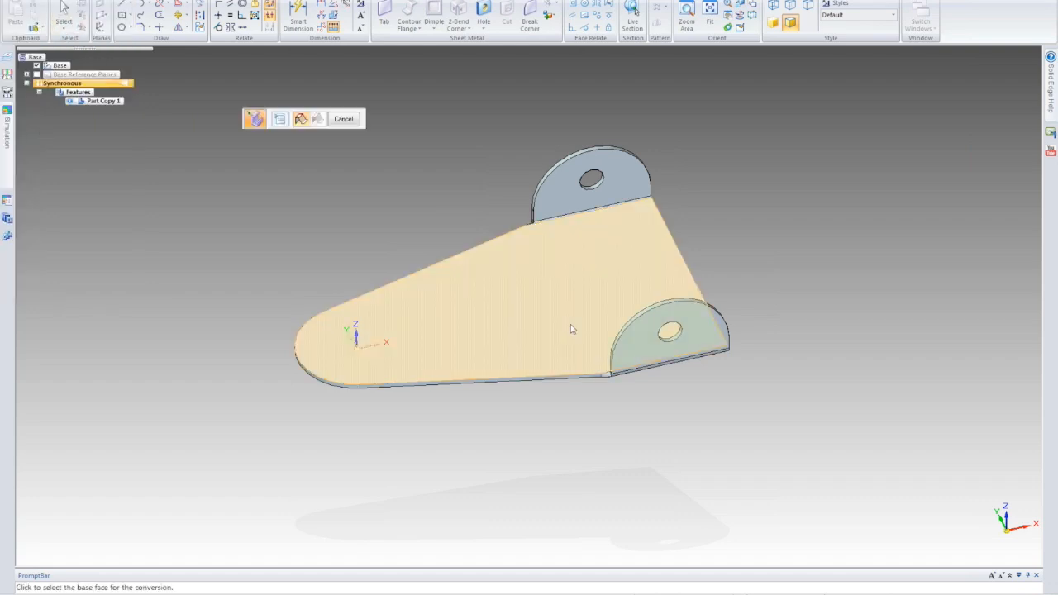
pyautogui.click(421, 259)
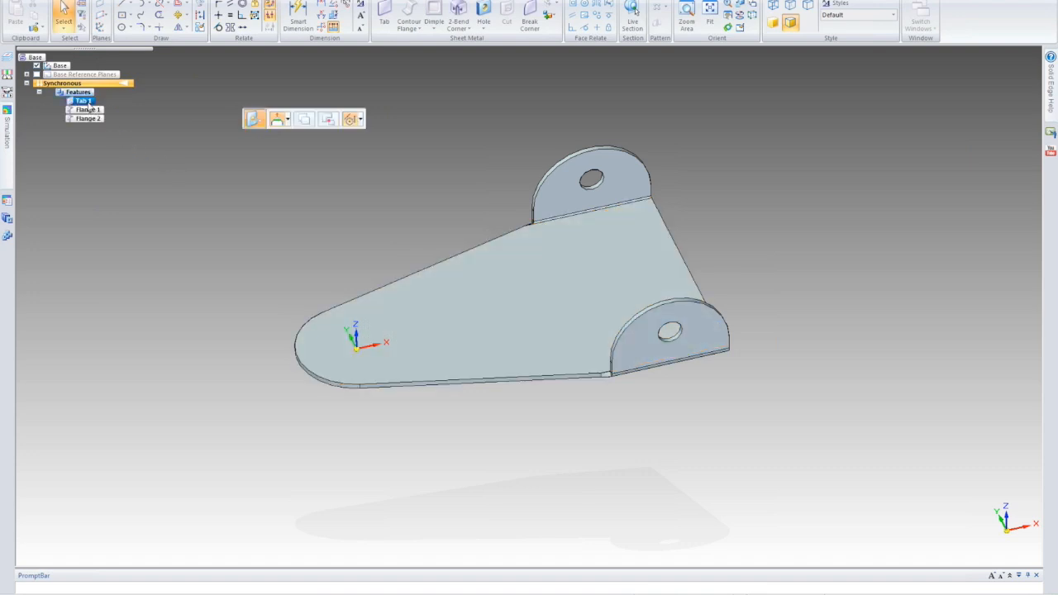
pyautogui.click(88, 119)
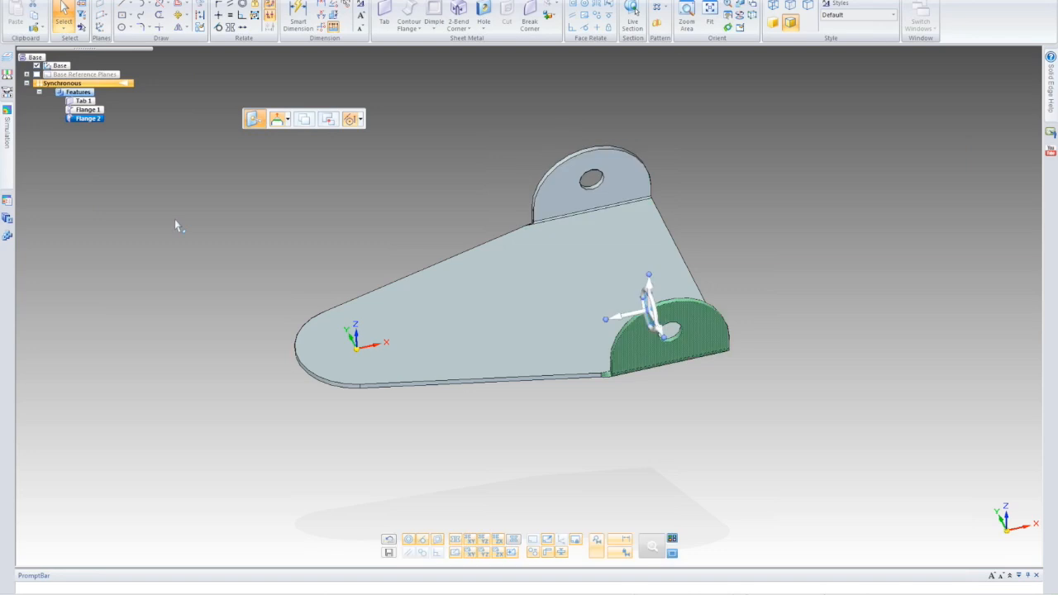
pyautogui.click(174, 226)
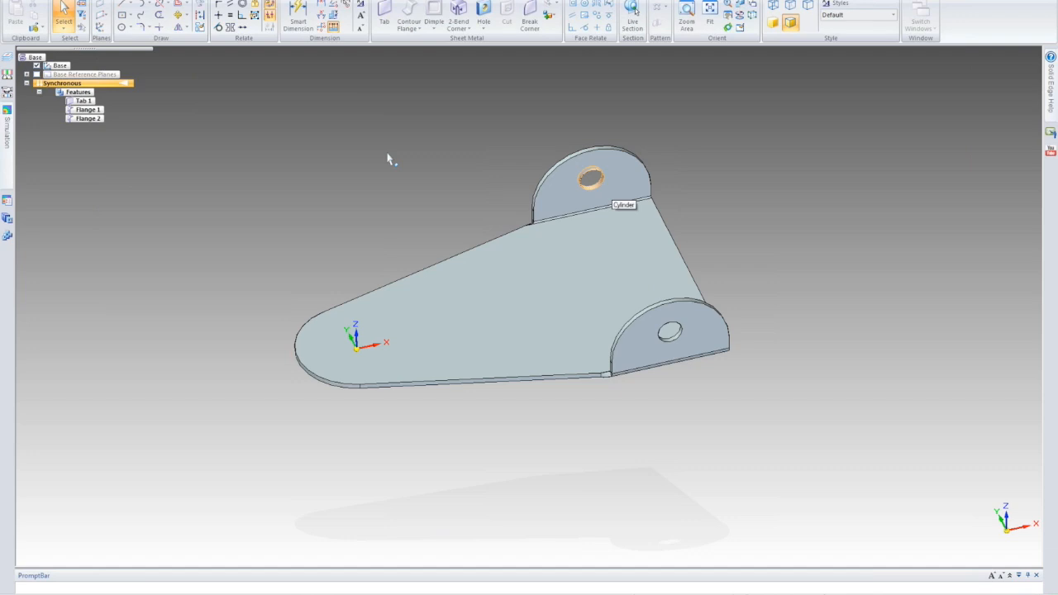
# - Recognize the round openings in both flanges as hole features and expand the resulting hole group in the feature tree
pyautogui.click(484, 28)
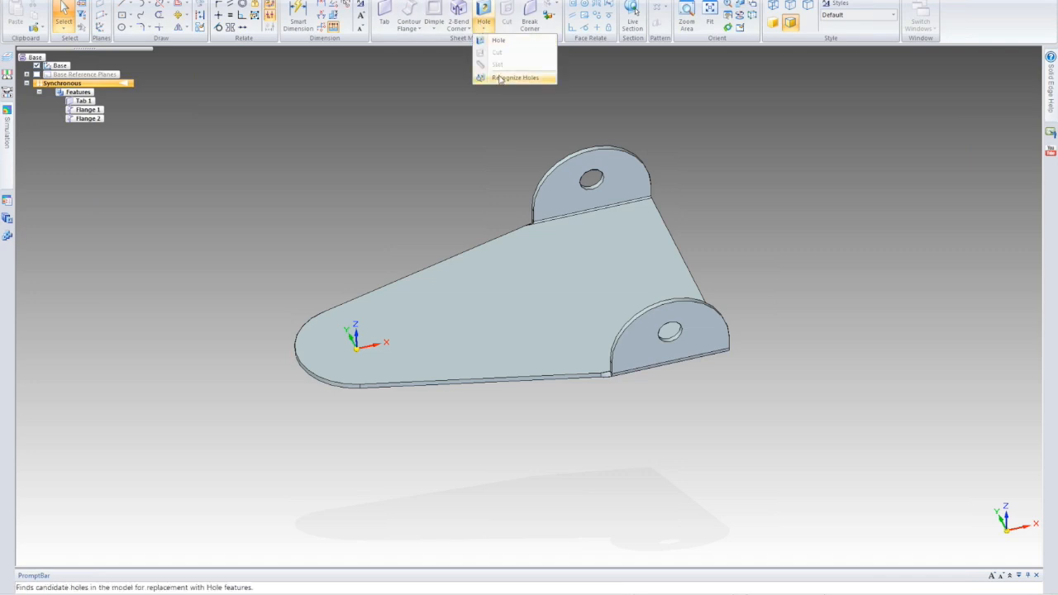
pyautogui.click(499, 78)
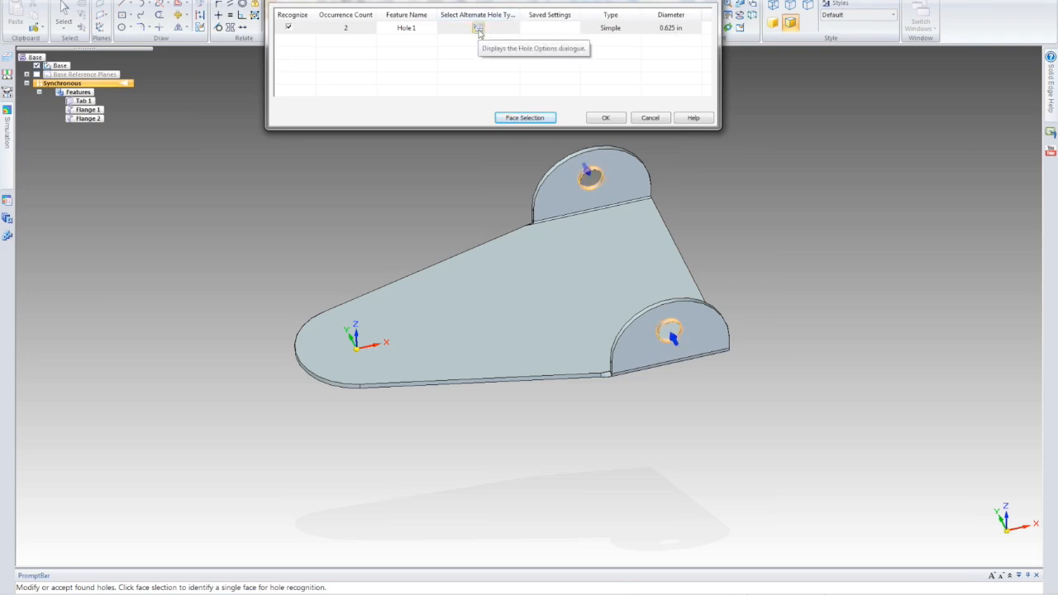
pyautogui.click(604, 119)
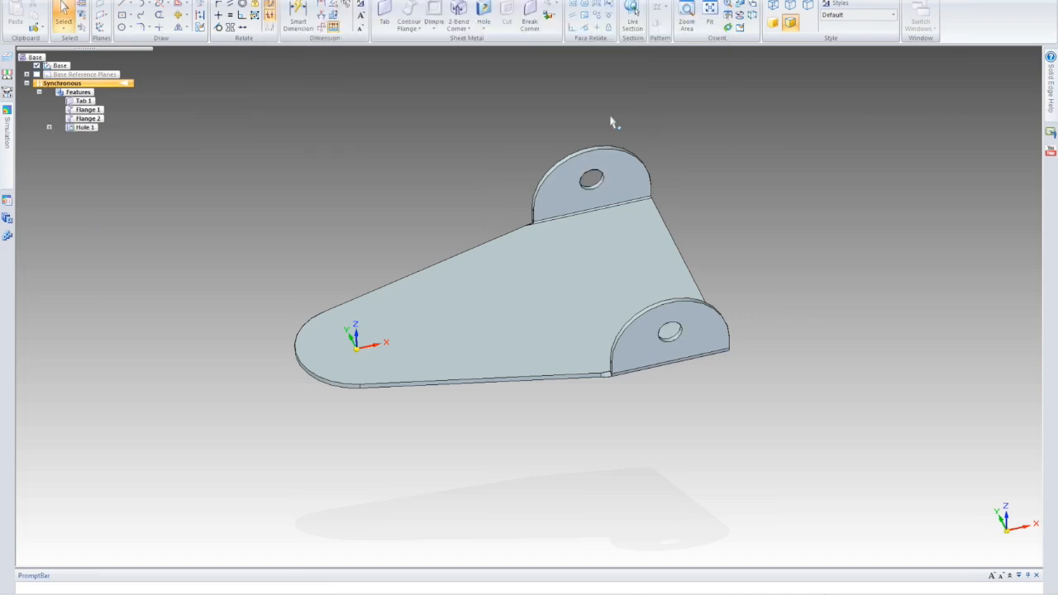
pyautogui.click(48, 128)
# - Try to move the rounded top face of the rear flange upward
pyautogui.moveTo(378, 203); pyautogui.dragTo(389, 165, button='middle')
pyautogui.scroll(2, 426, 171)
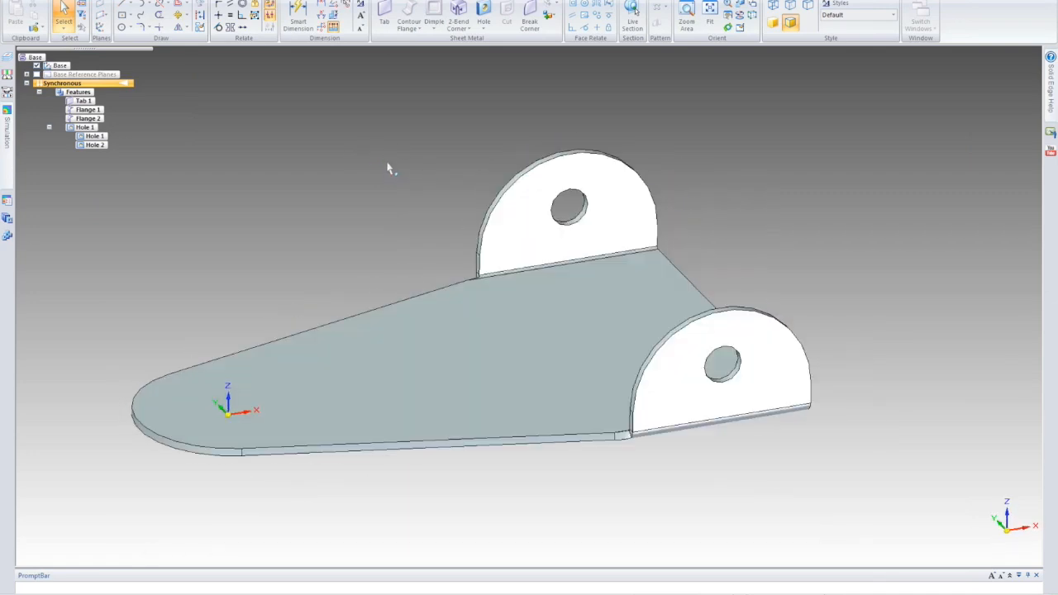
pyautogui.click(552, 153)
pyautogui.click(550, 112)
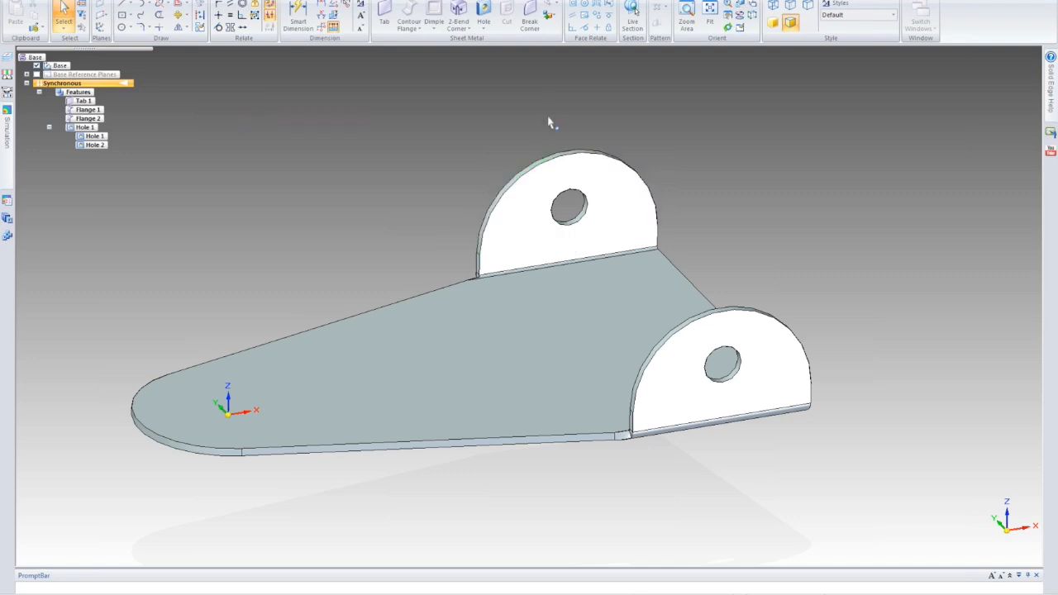
pyautogui.click(562, 157)
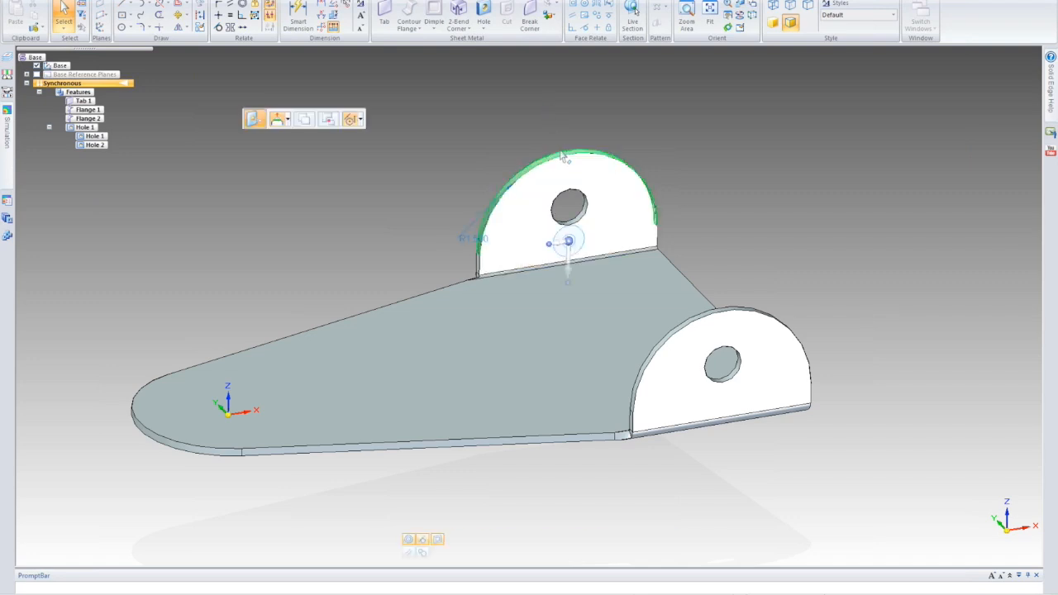
pyautogui.click(570, 277)
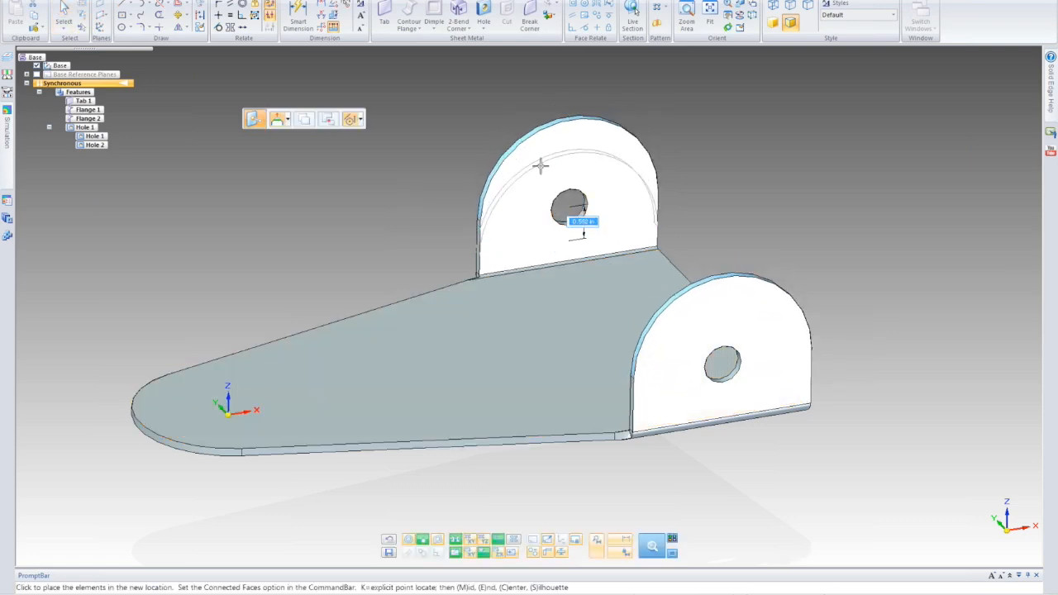
pyautogui.click(500, 149)
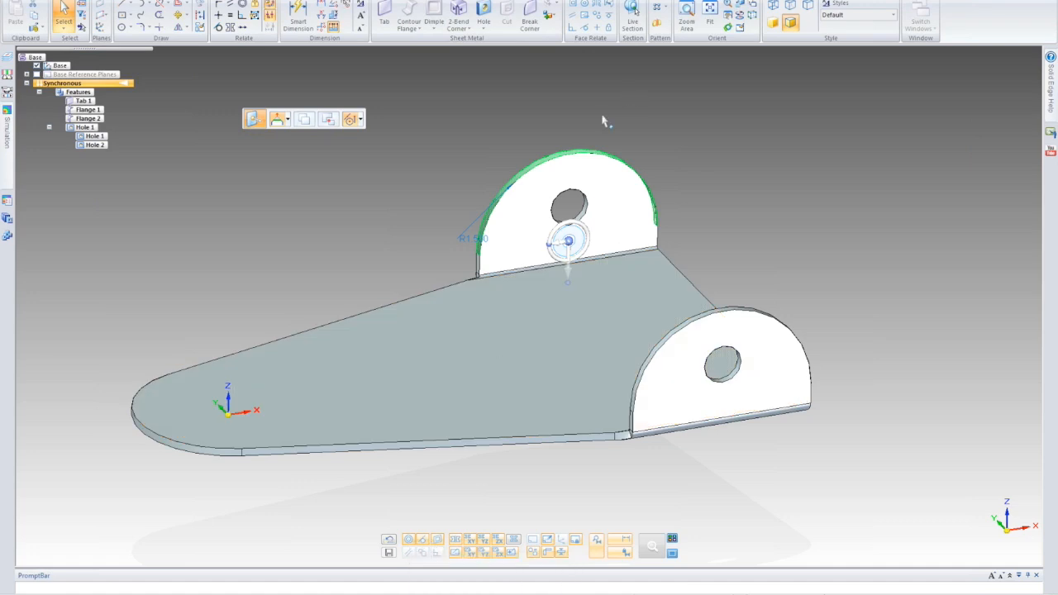
pyautogui.click(557, 102)
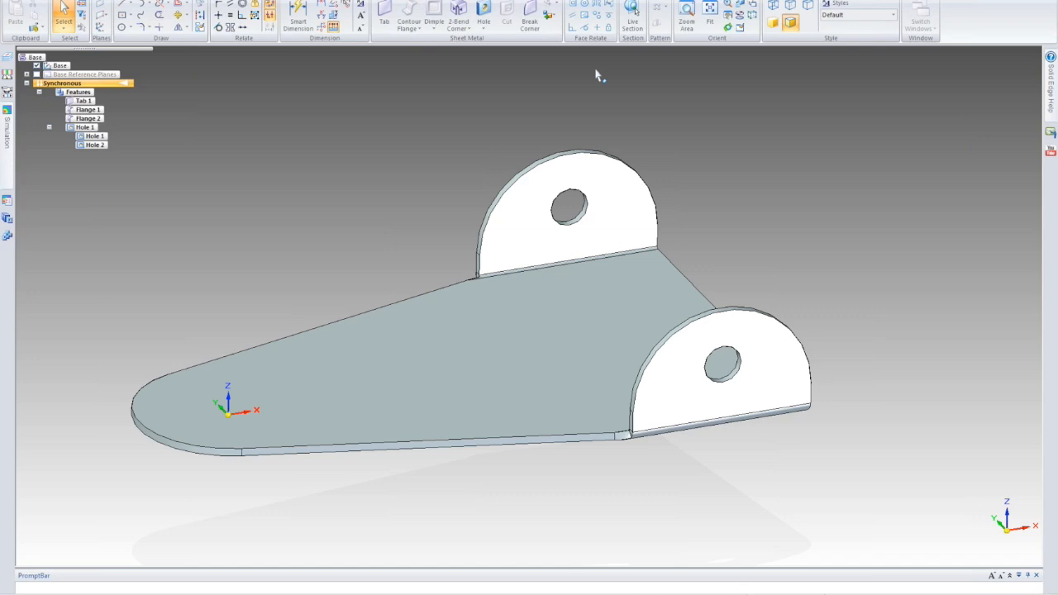
# - Make the rear flange's hole concentric with the flange's rounded top face
pyautogui.click(583, 7)
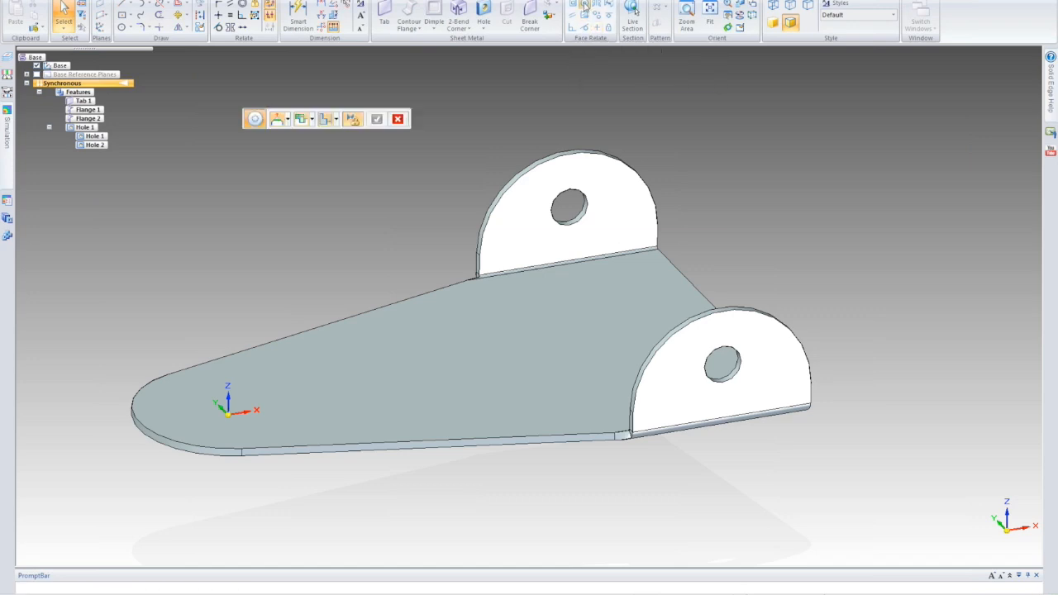
pyautogui.click(571, 210)
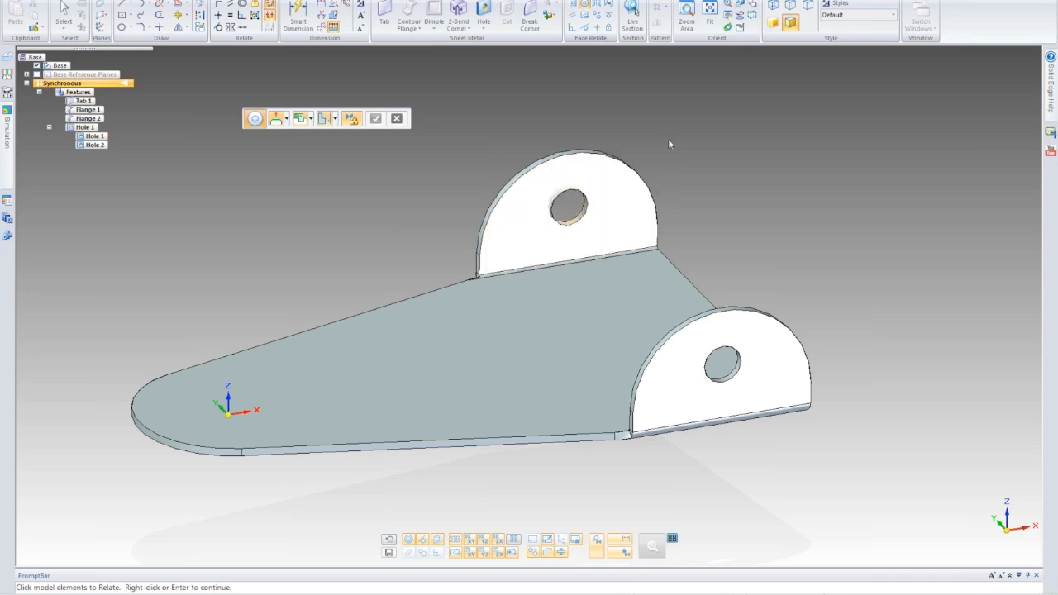
pyautogui.click(599, 157)
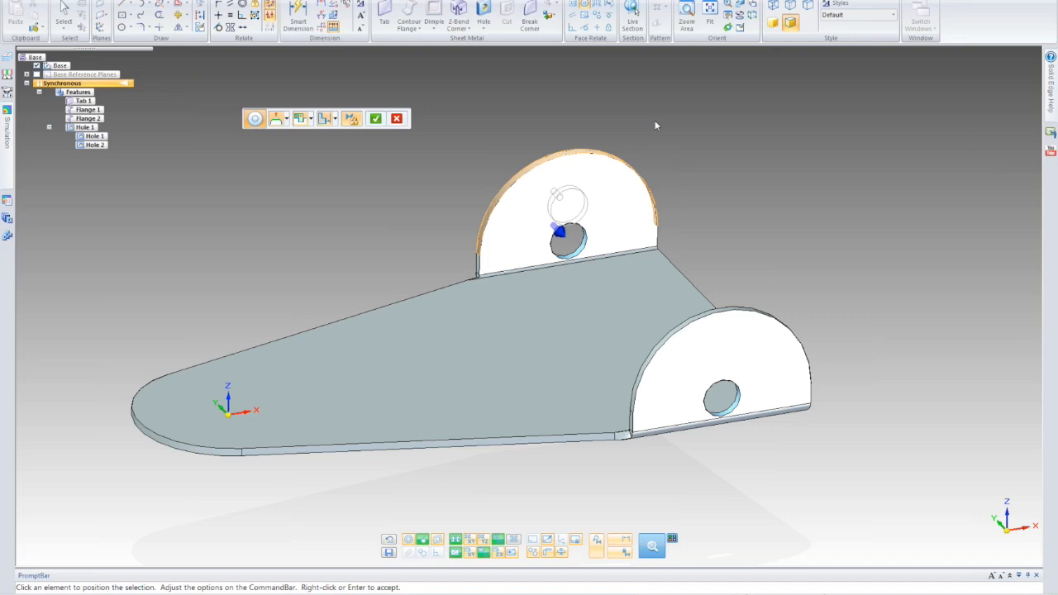
pyautogui.rightClick(654, 125)
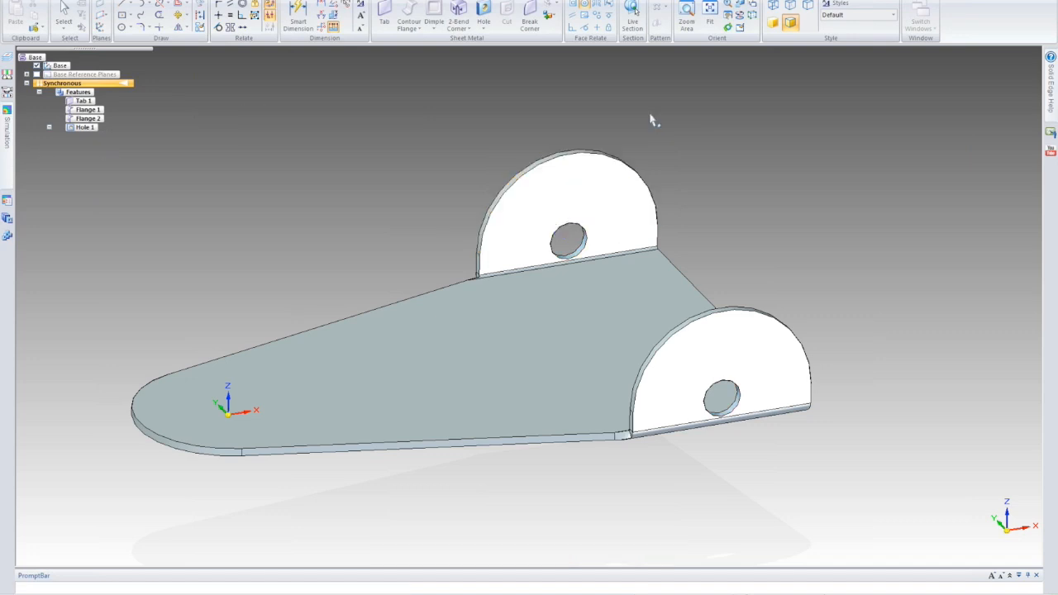
# - Move the rear flange's rounded top face upward by 0.75 in, with the relationships listed in the feature tree
pyautogui.click(575, 178)
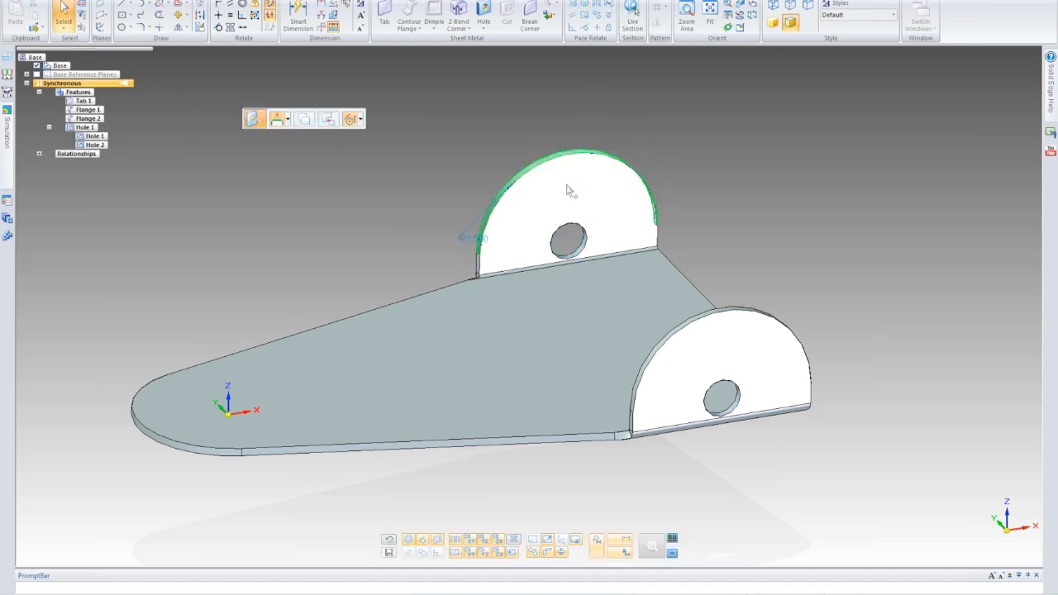
pyautogui.click(566, 267)
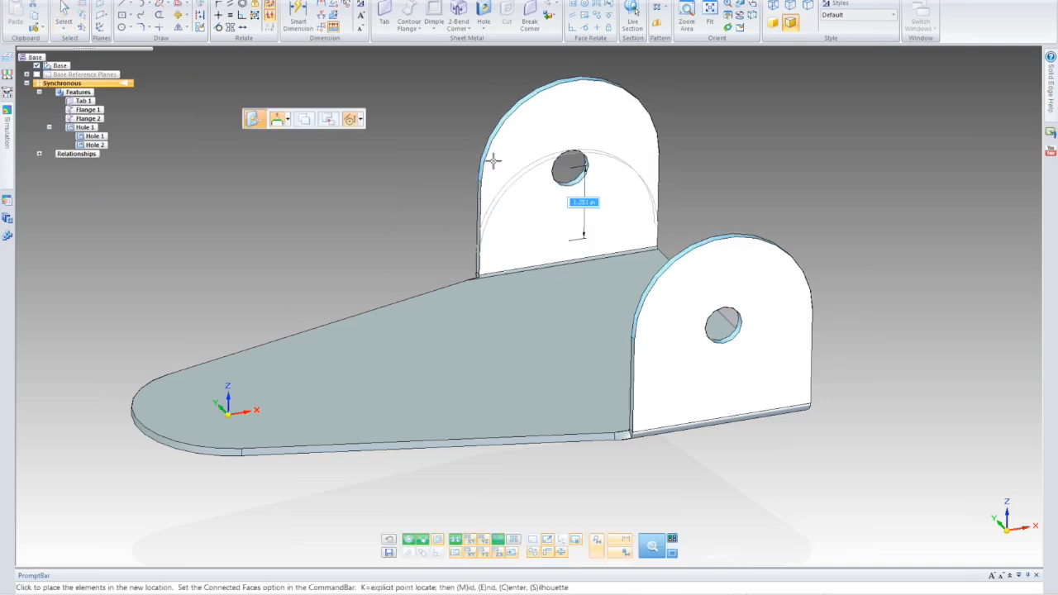
pyautogui.click(39, 155)
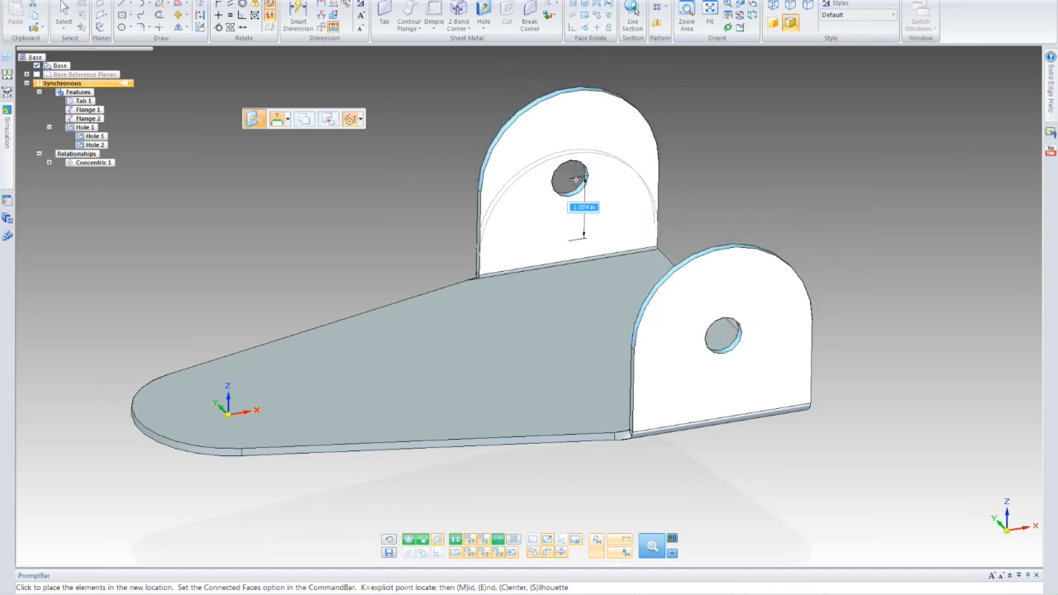
pyautogui.write('.75')
pyautogui.press('Return')
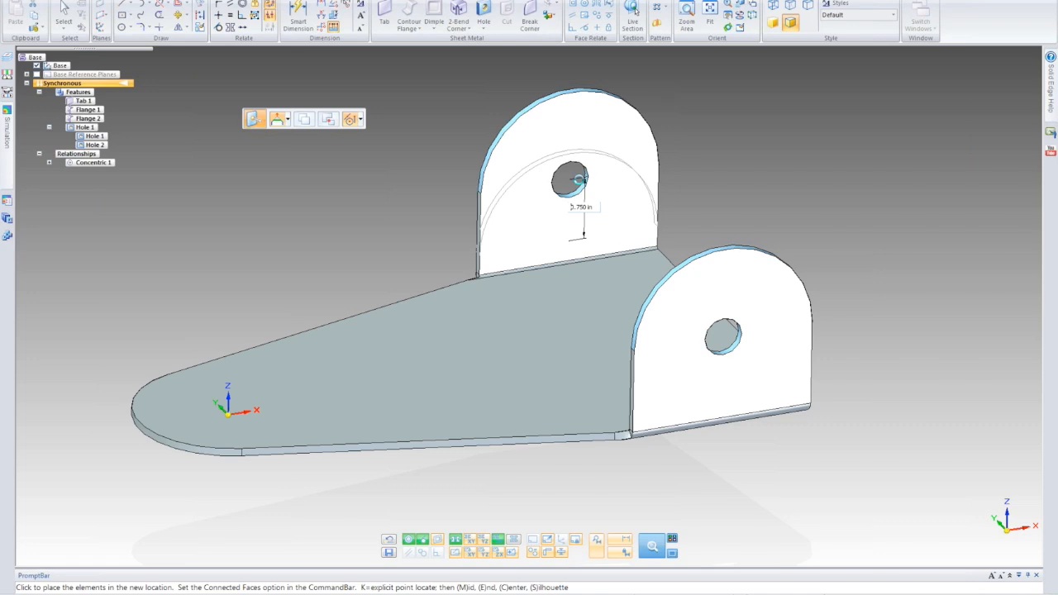
pyautogui.click(561, 213)
pyautogui.click(740, 182)
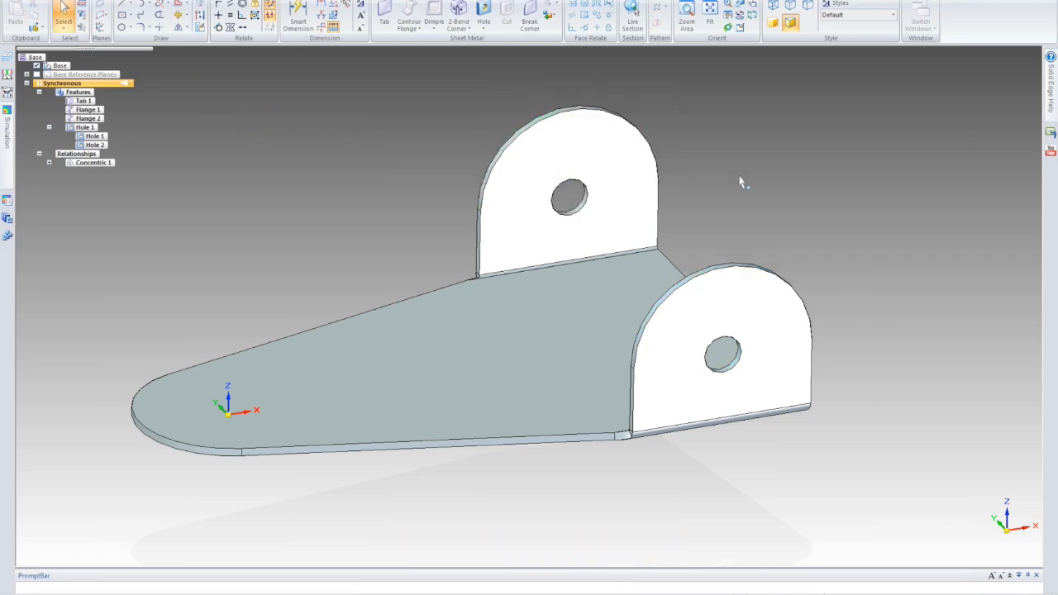
# - Place a simple hole of 0.625 in diameter at the origin on the base plate, locked to the plate's top face
pyautogui.moveTo(740, 182); pyautogui.dragTo(440, 351, button='middle')
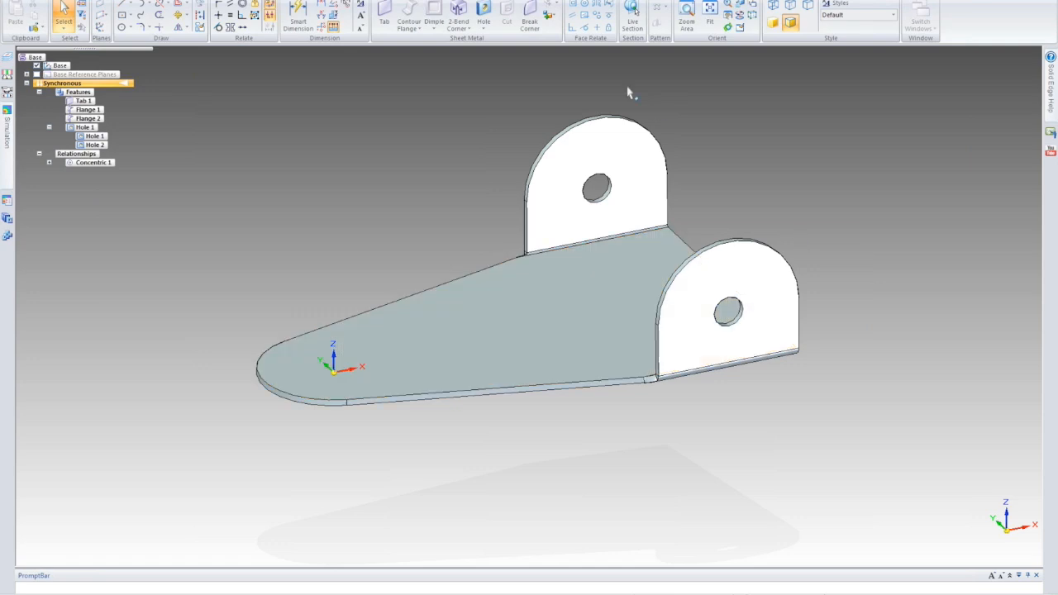
pyautogui.click(484, 16)
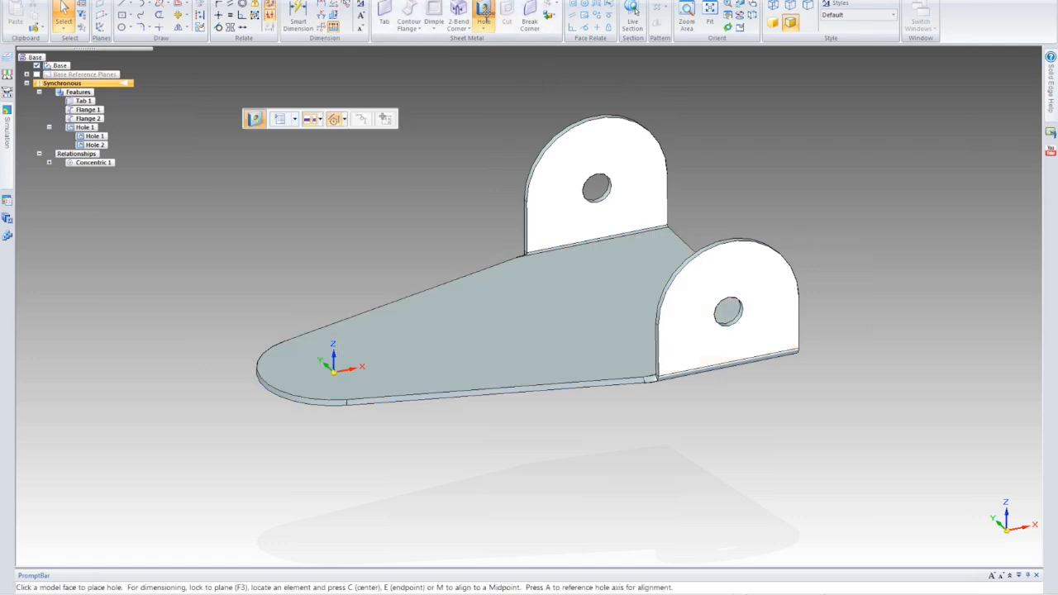
pyautogui.click(281, 120)
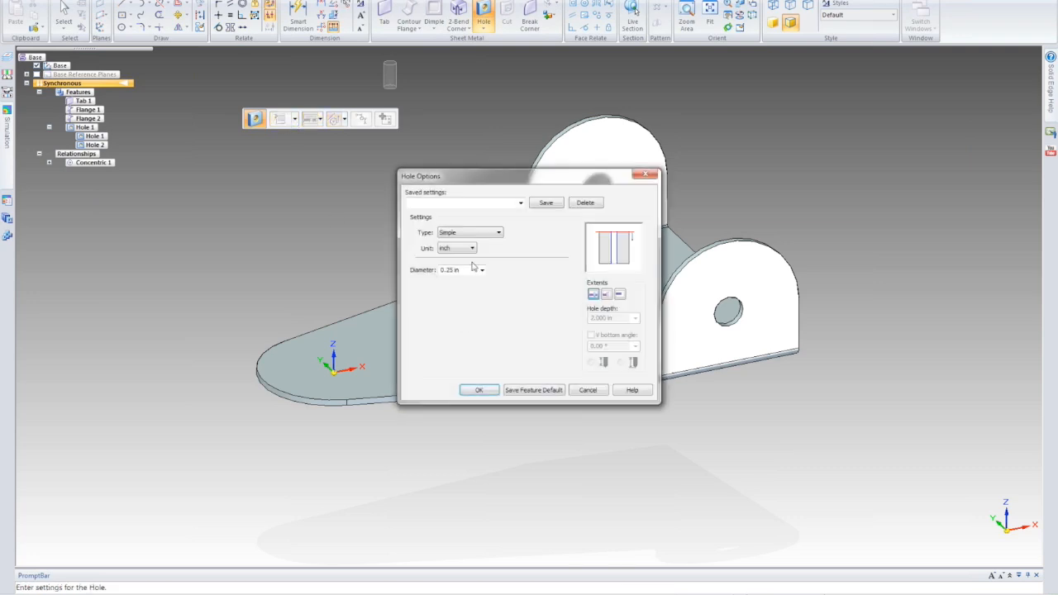
pyautogui.doubleClick(473, 270)
pyautogui.write('.625')
pyautogui.press('Return')
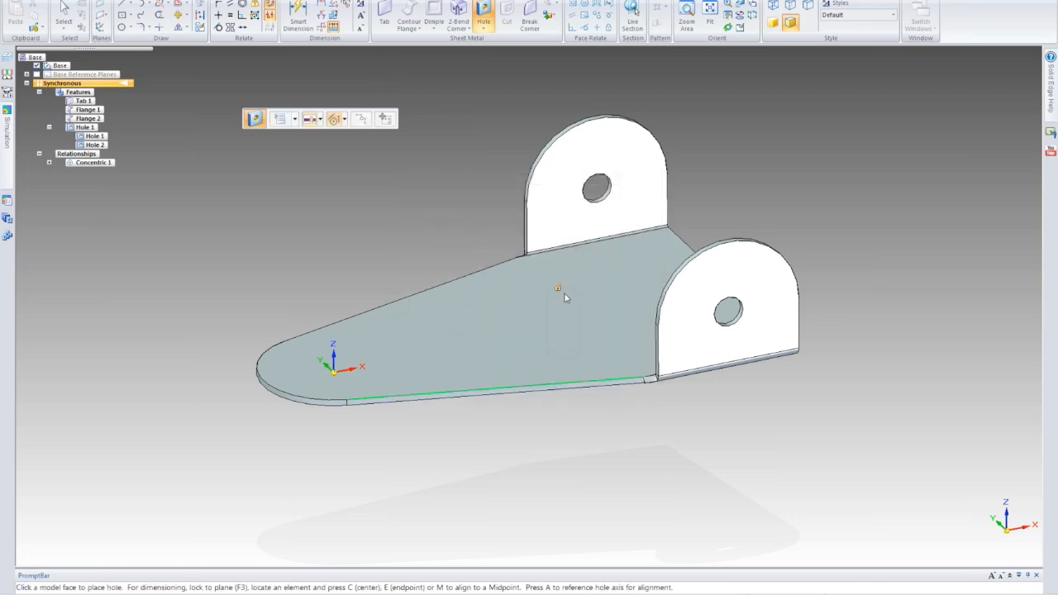
pyautogui.press('F3')
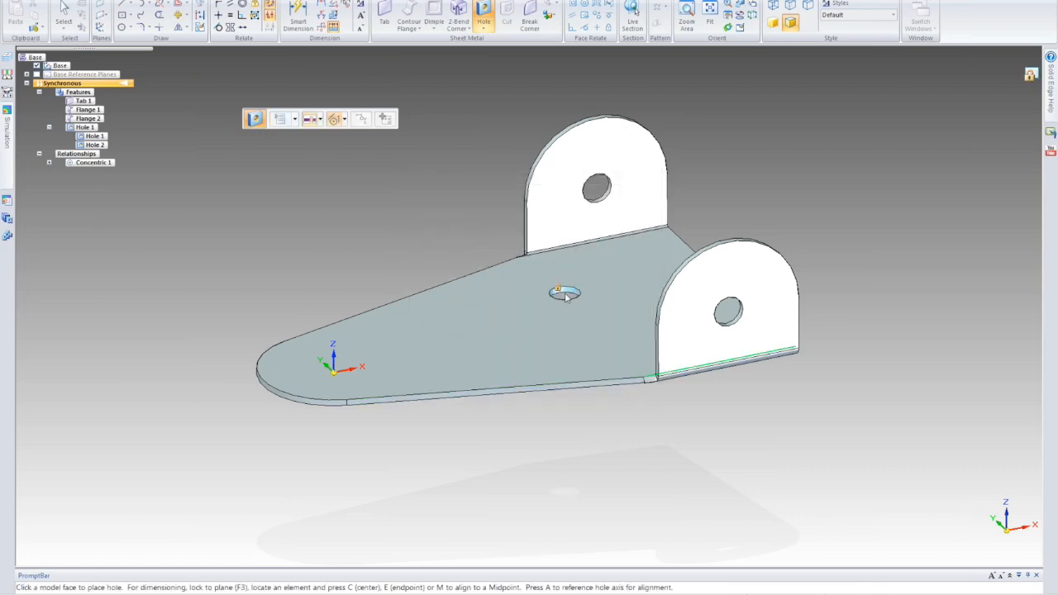
pyautogui.hotkey('ctrl', 'h')
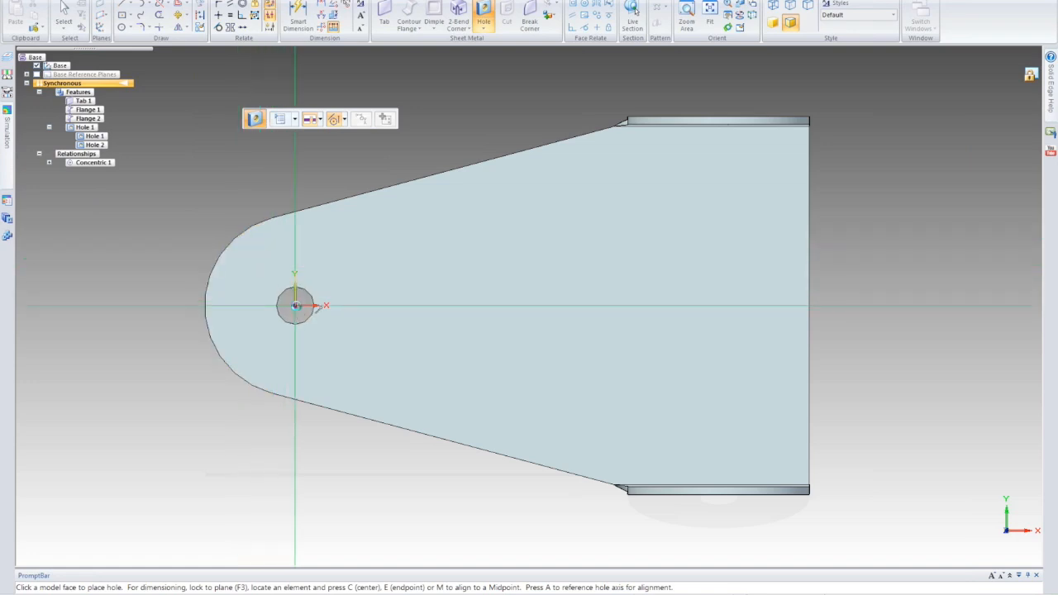
pyautogui.click(296, 306)
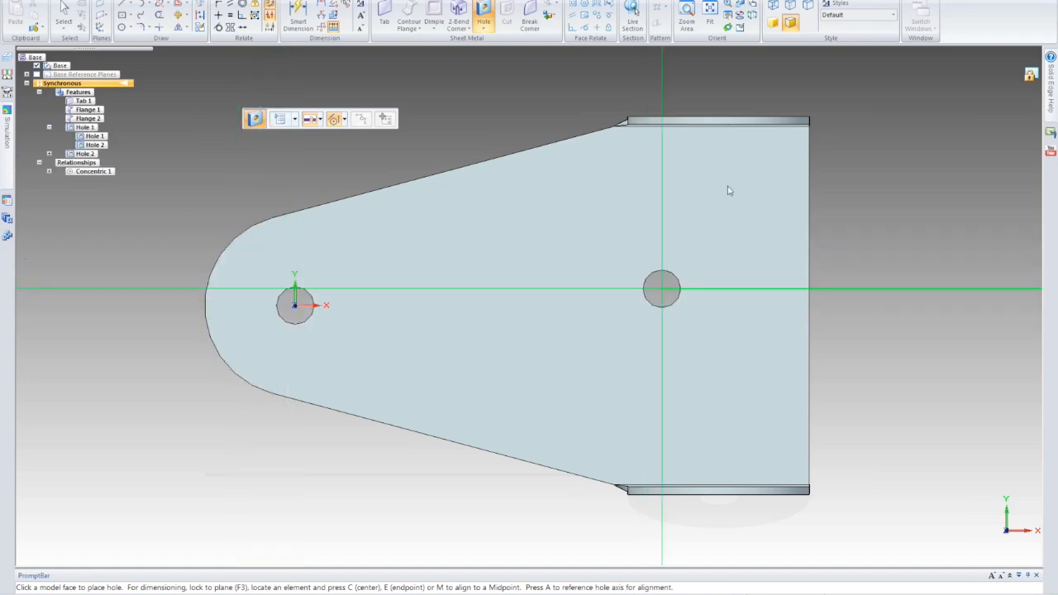
# - Place two more 0.625 in holes near the plate's wide end, one close to each flange
pyautogui.click(699, 196)
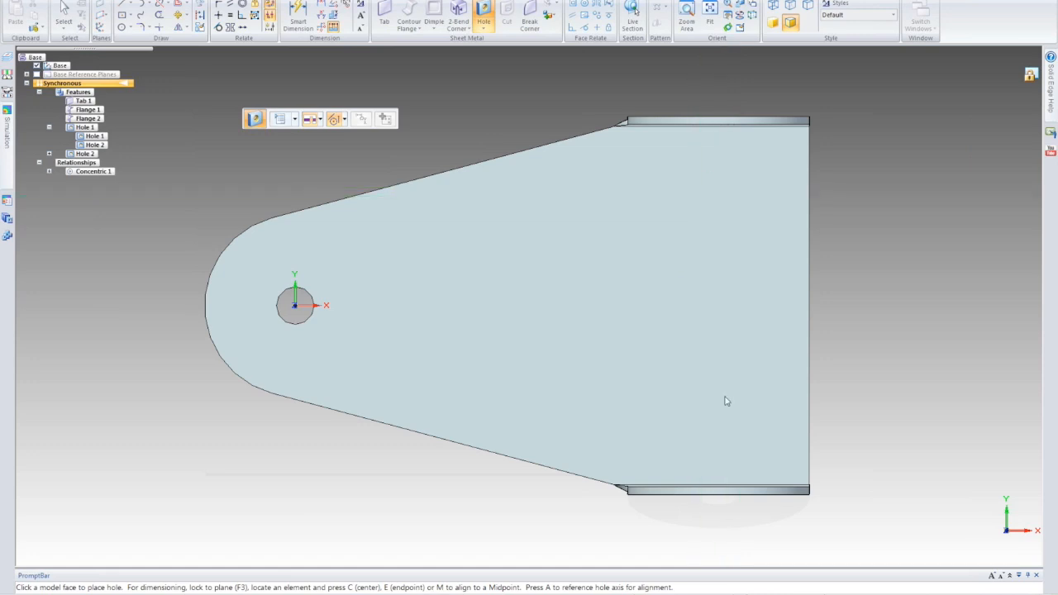
pyautogui.click(727, 410)
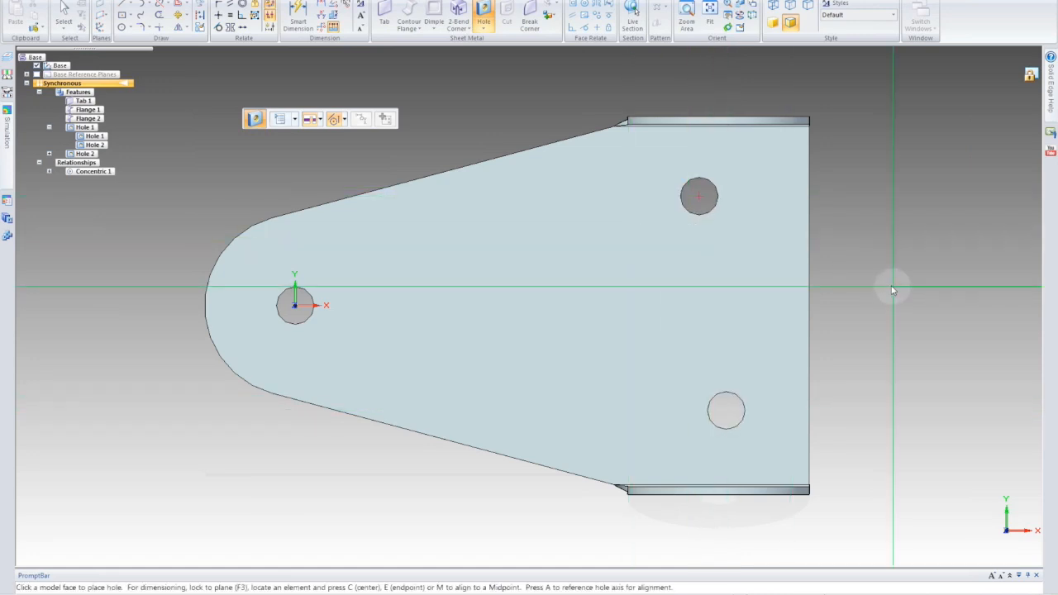
pyautogui.press('Escape')
pyautogui.press('Escape')
# - Align the rear hole at the plate's wide end vertically with the front one using a Horizontal/Vertical relationship
pyautogui.moveTo(881, 306); pyautogui.dragTo(854, 229, button='middle')
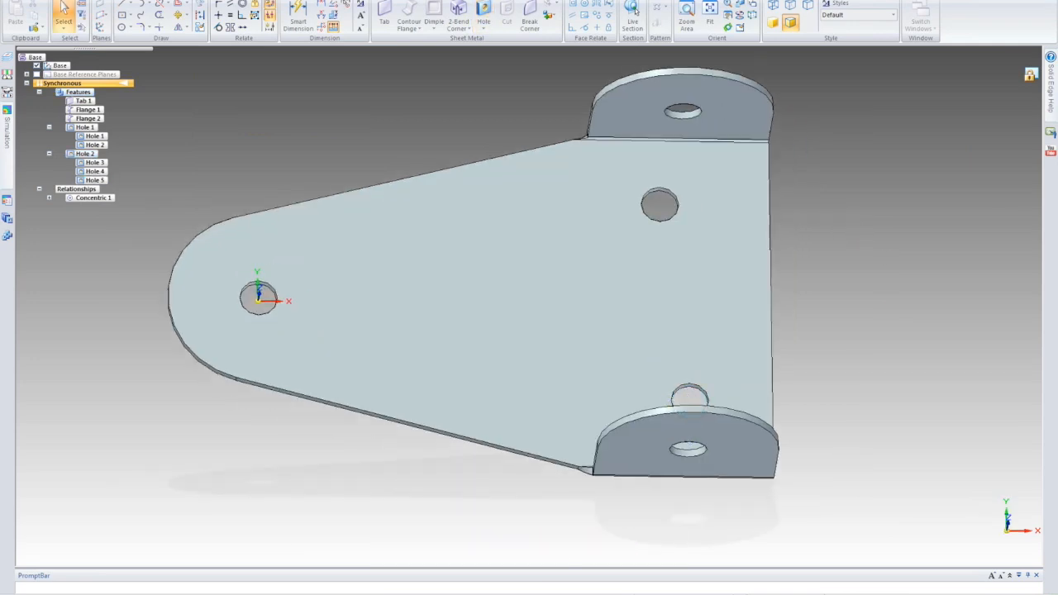
pyautogui.click(596, 27)
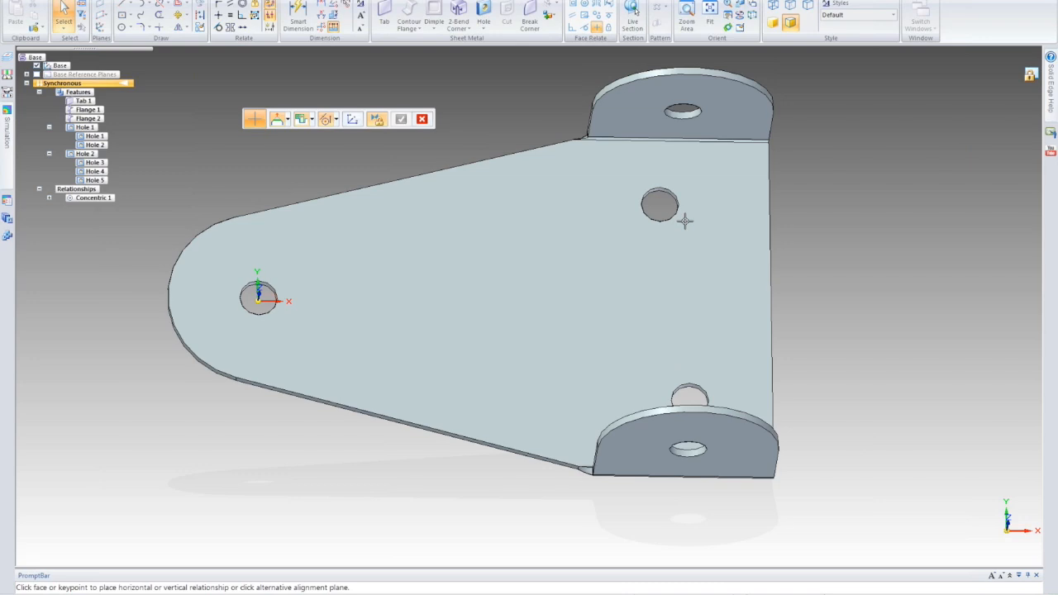
pyautogui.click(676, 212)
pyautogui.click(705, 390)
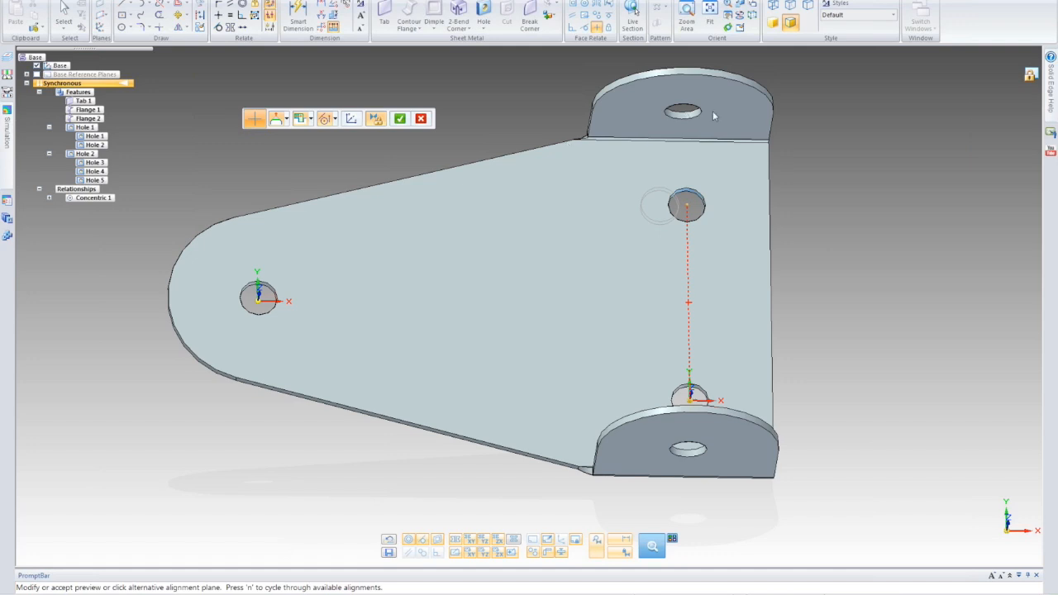
pyautogui.rightClick(899, 175)
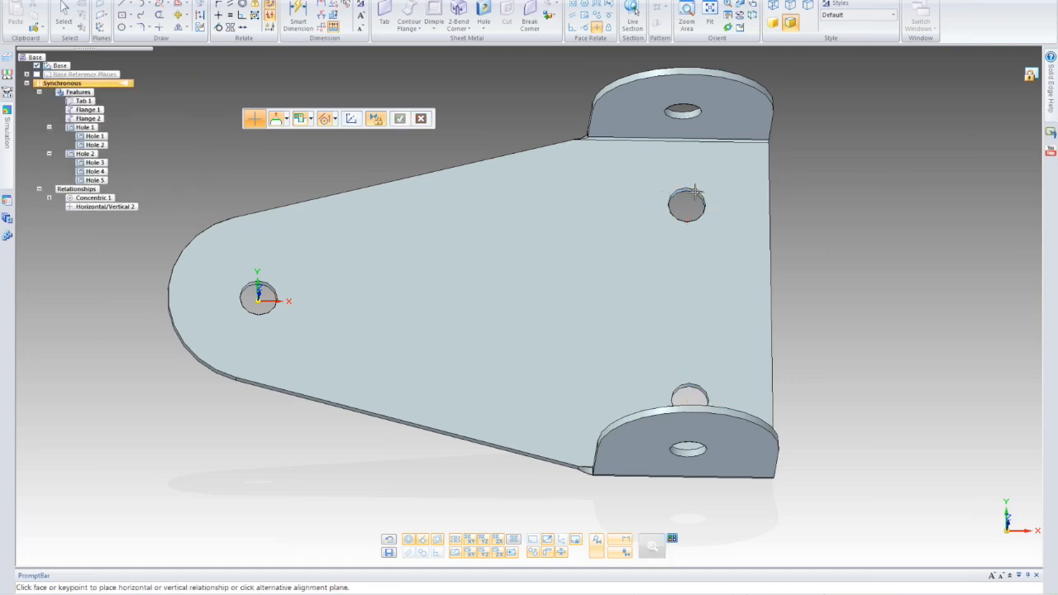
# - Align the rear hole at the plate's wide end vertically with the rear flange's hole using a Horizontal/Vertical relationship, and select the new relationship
pyautogui.click(694, 165)
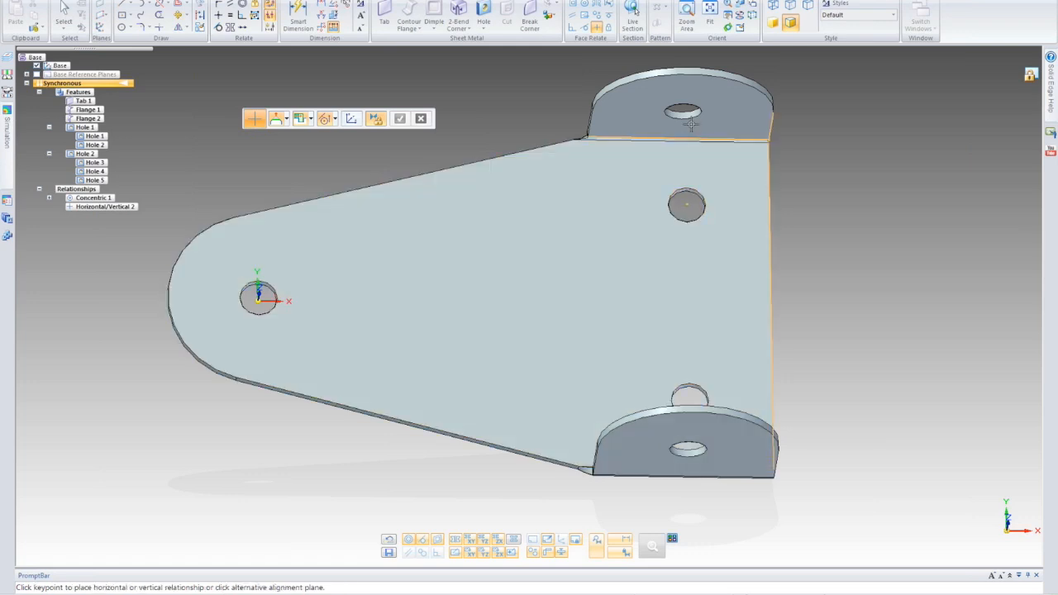
pyautogui.click(694, 120)
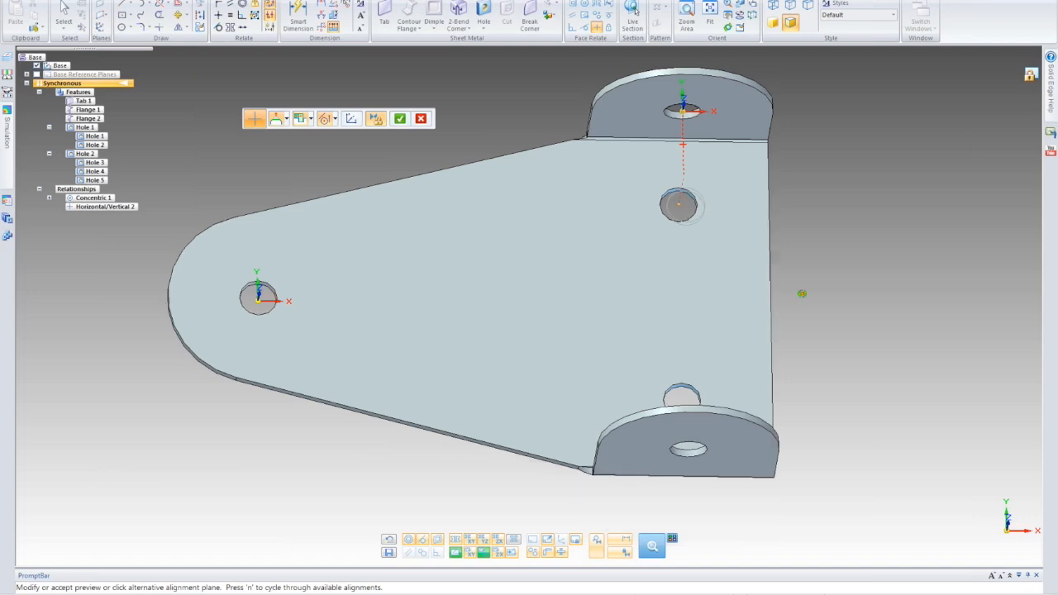
pyautogui.press('Return')
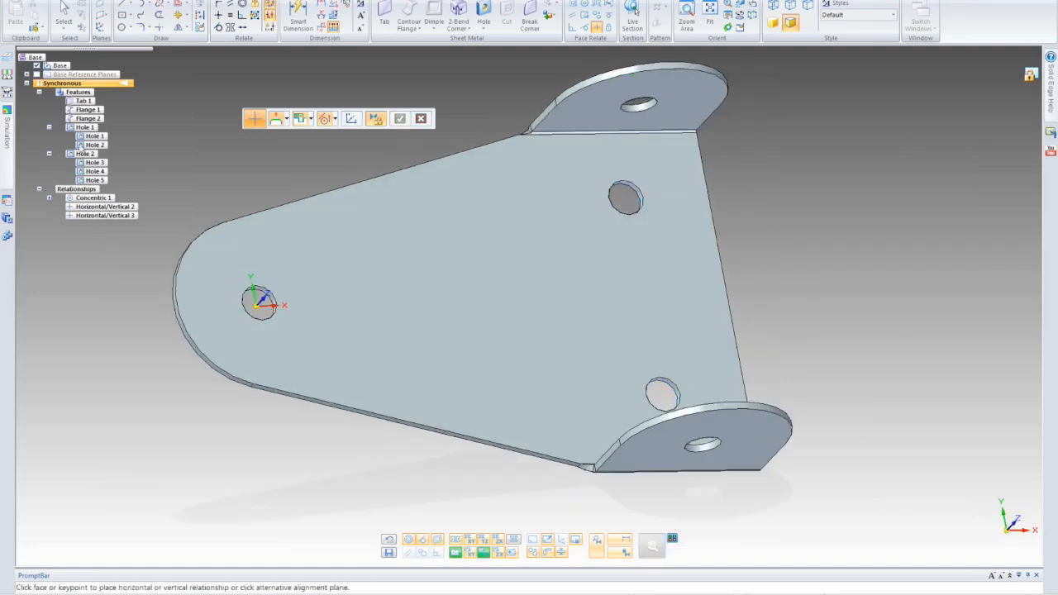
pyautogui.press('Escape')
pyautogui.click(93, 216)
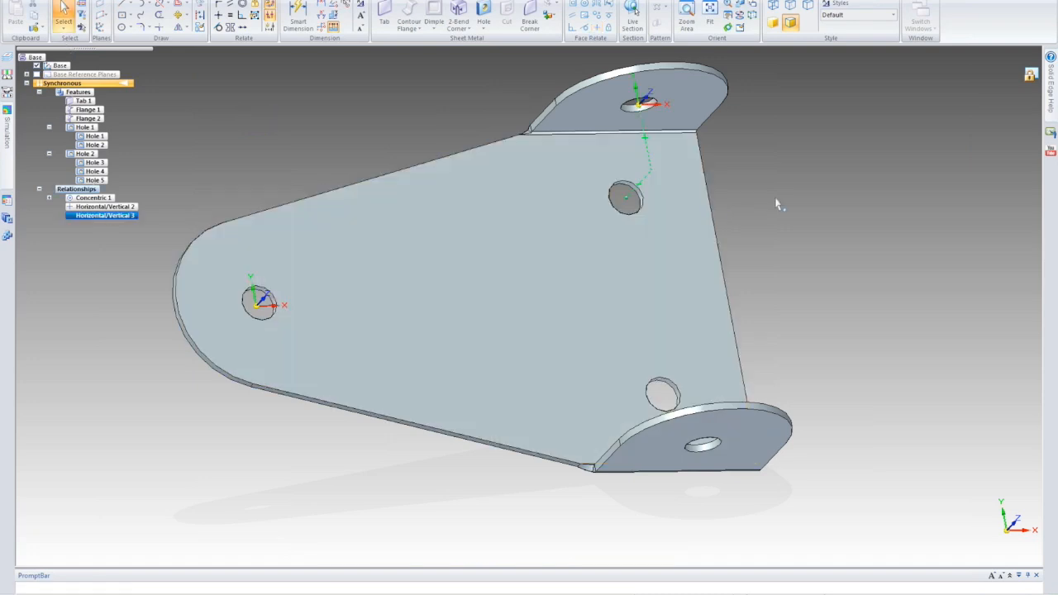
# - Move the rear hole at the plate's wide end slightly toward the plate's centreline
pyautogui.click(624, 197)
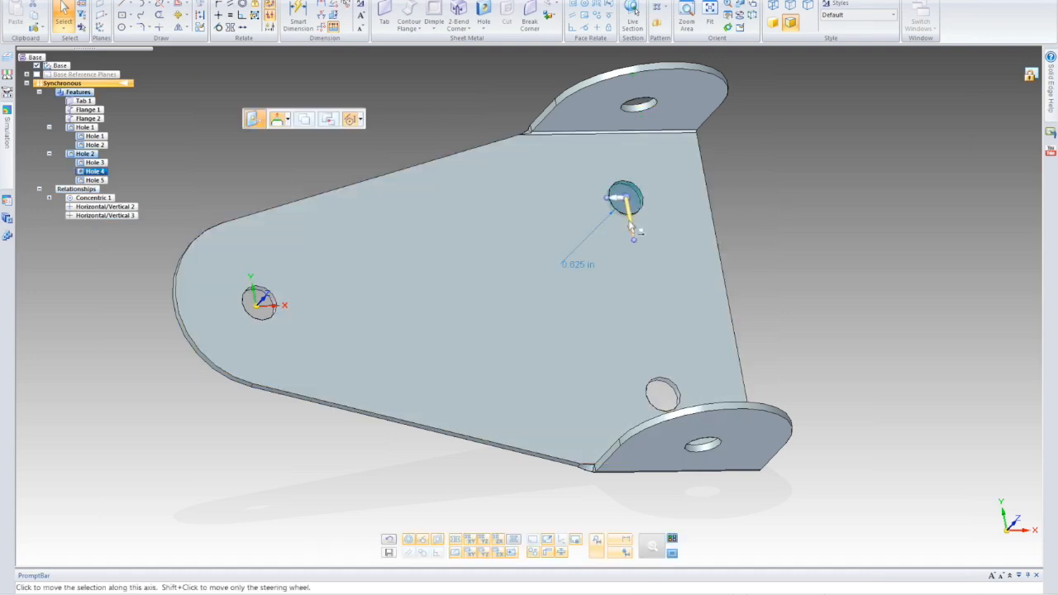
pyautogui.click(631, 225)
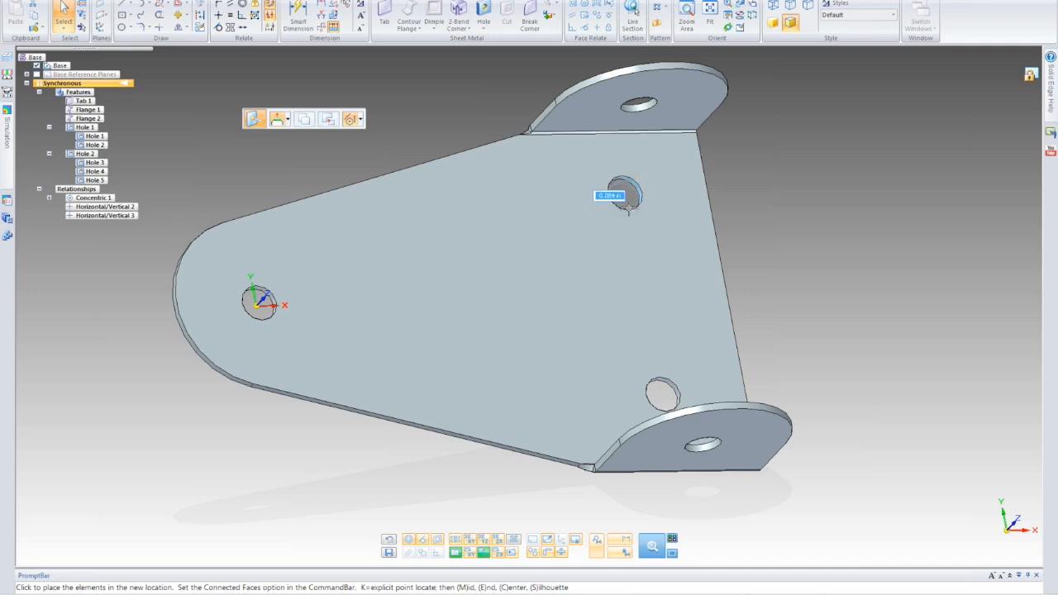
pyautogui.click(630, 205)
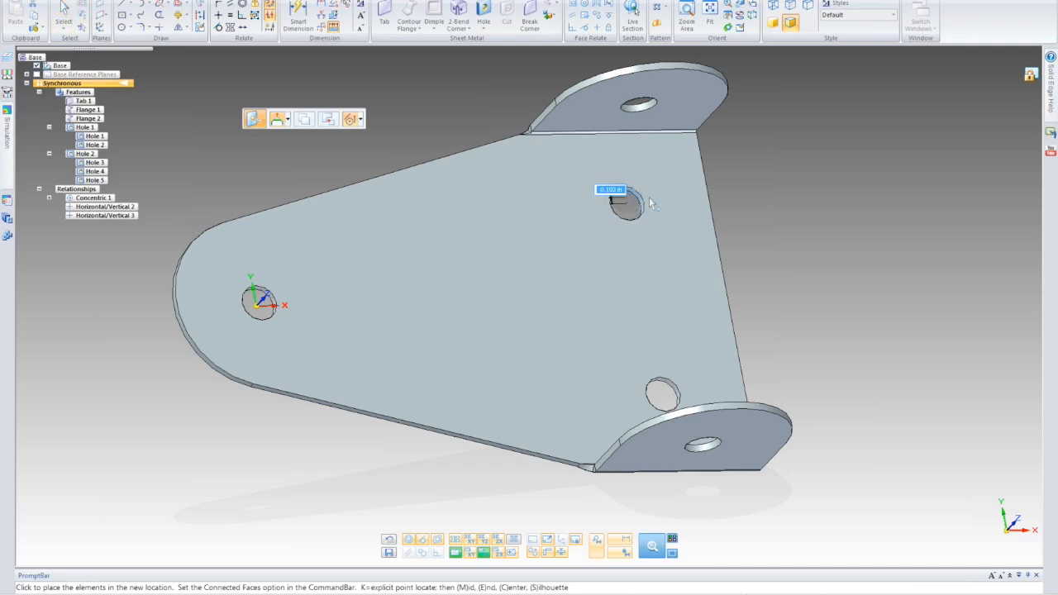
pyautogui.press('Escape')
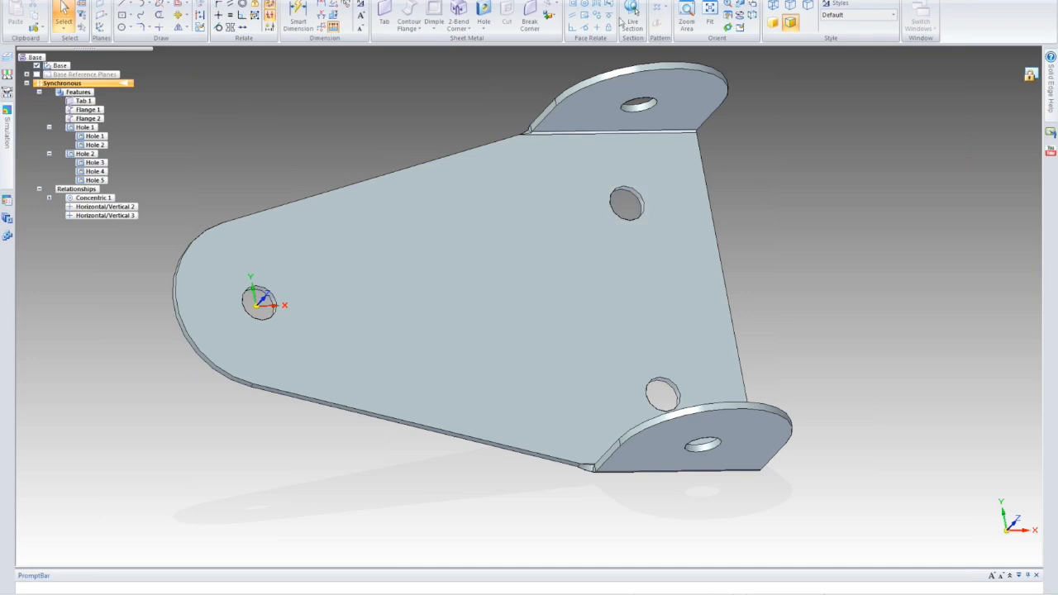
# - Make the two holes at the plate's wide end symmetric about the XZ plane through the origin
pyautogui.click(597, 5)
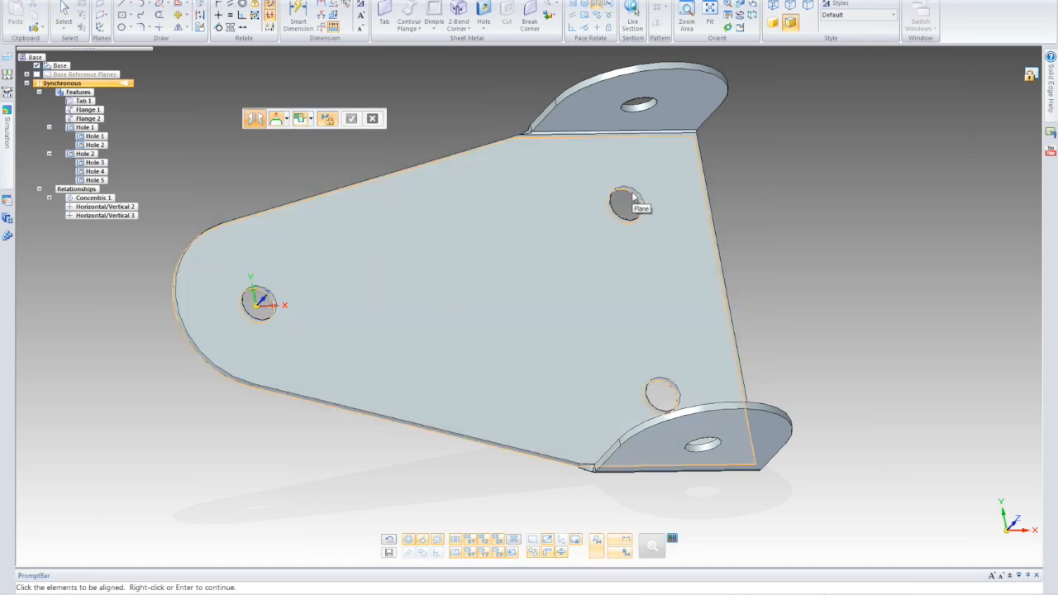
pyautogui.rightClick(633, 197)
pyautogui.click(728, 206)
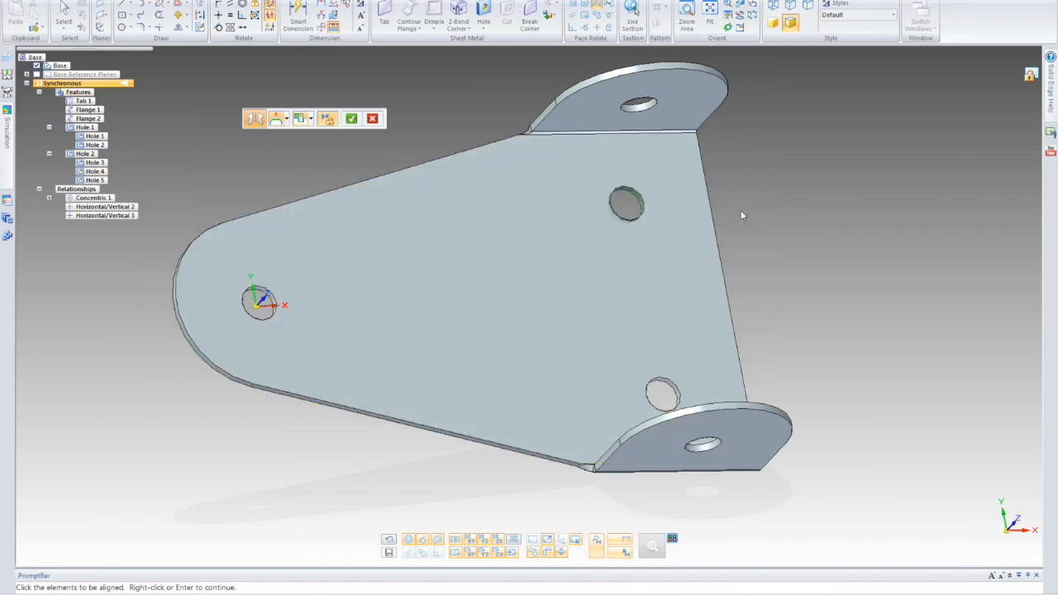
pyautogui.rightClick(727, 300)
pyautogui.click(658, 383)
pyautogui.click(351, 118)
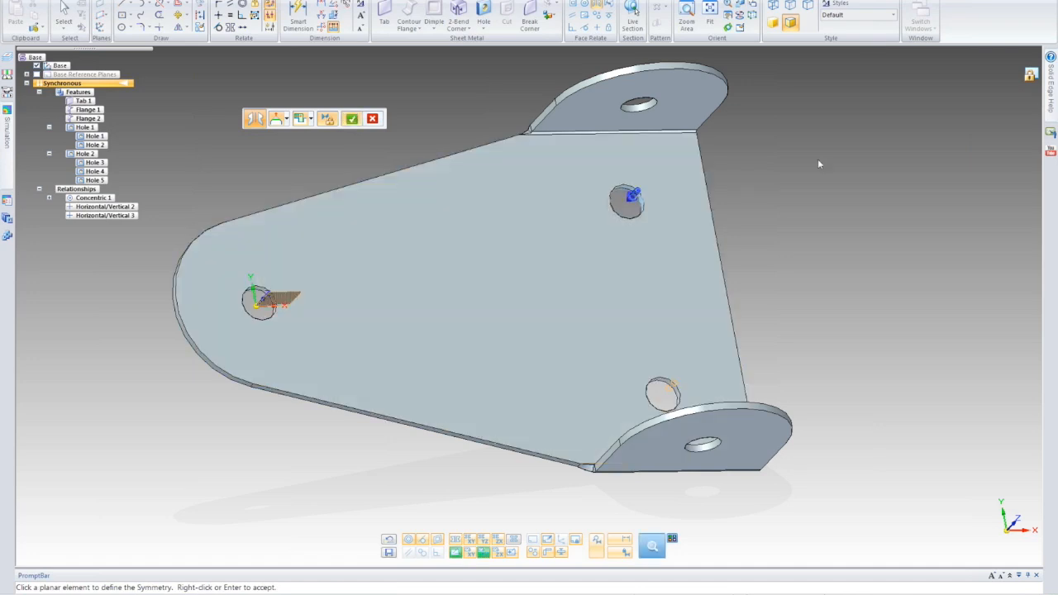
pyautogui.rightClick(843, 189)
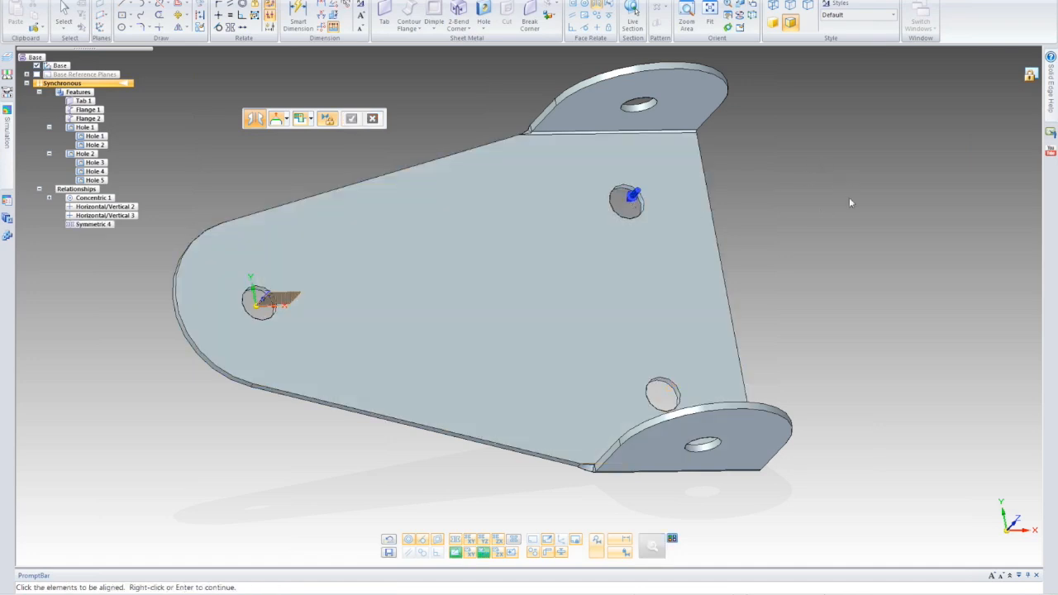
pyautogui.press('Escape')
pyautogui.press('Escape')
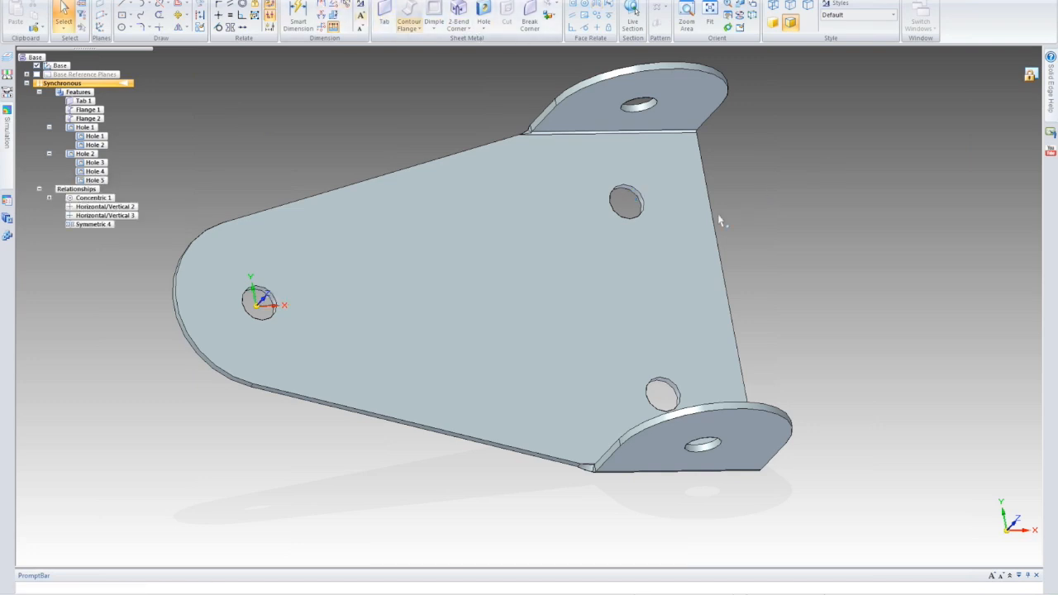
# - Try moving the rear hole at the plate's wide end within the plate's plane with the related geometry following
pyautogui.click(627, 203)
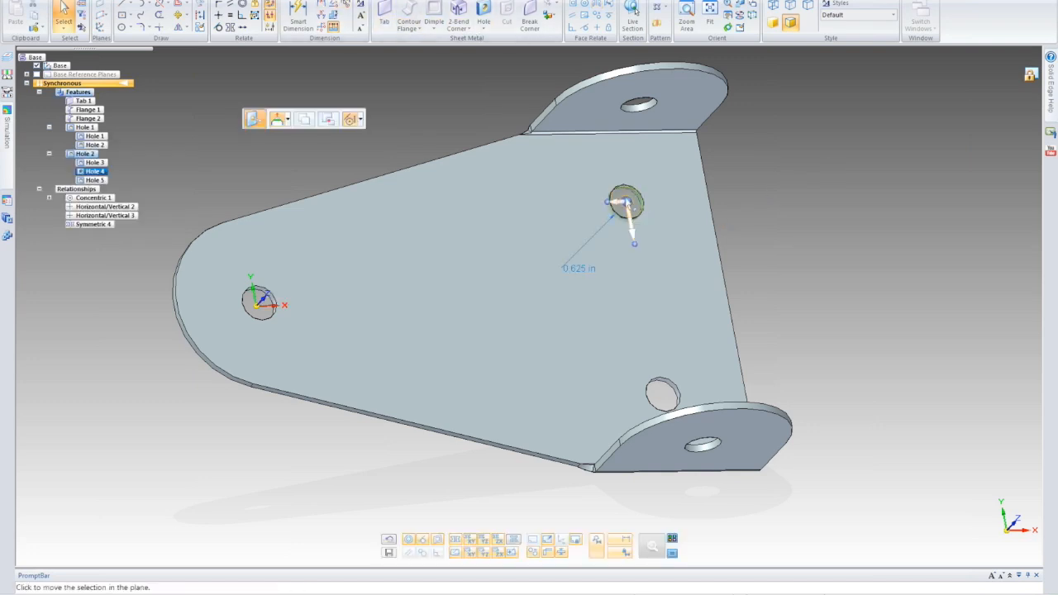
pyautogui.click(627, 203)
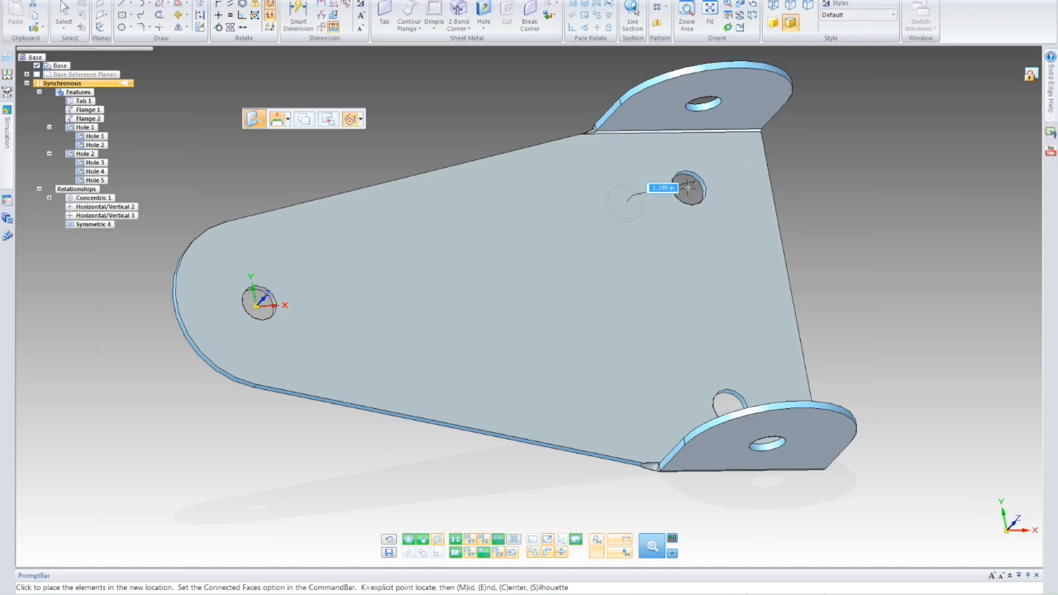
pyautogui.press('Escape')
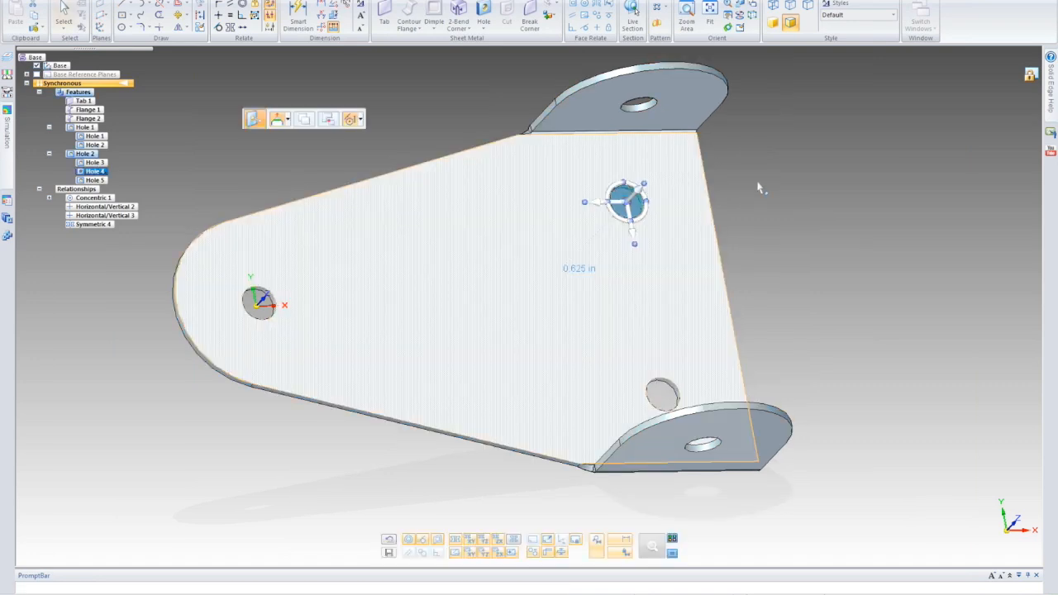
pyautogui.press('Escape')
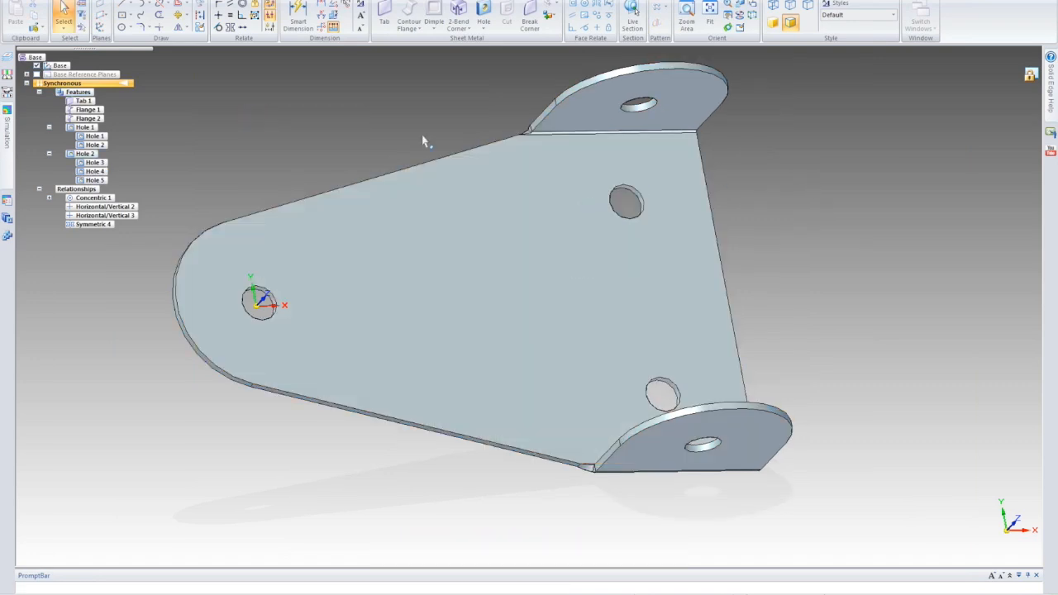
# - Dimension the distance between the two wide-end plate holes and set it to 4 in
pyautogui.click(300, 19)
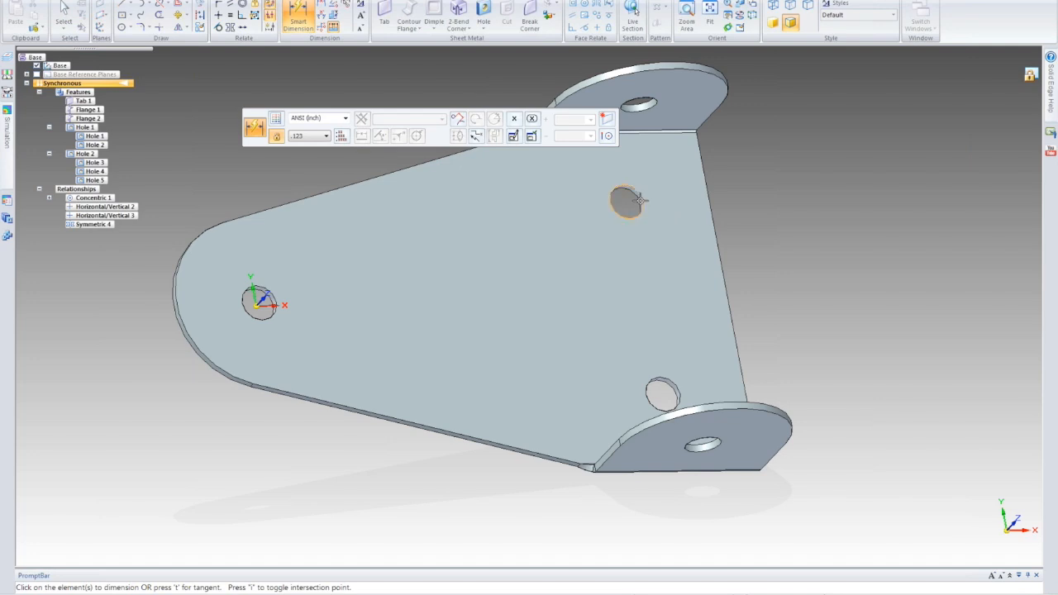
pyautogui.click(638, 201)
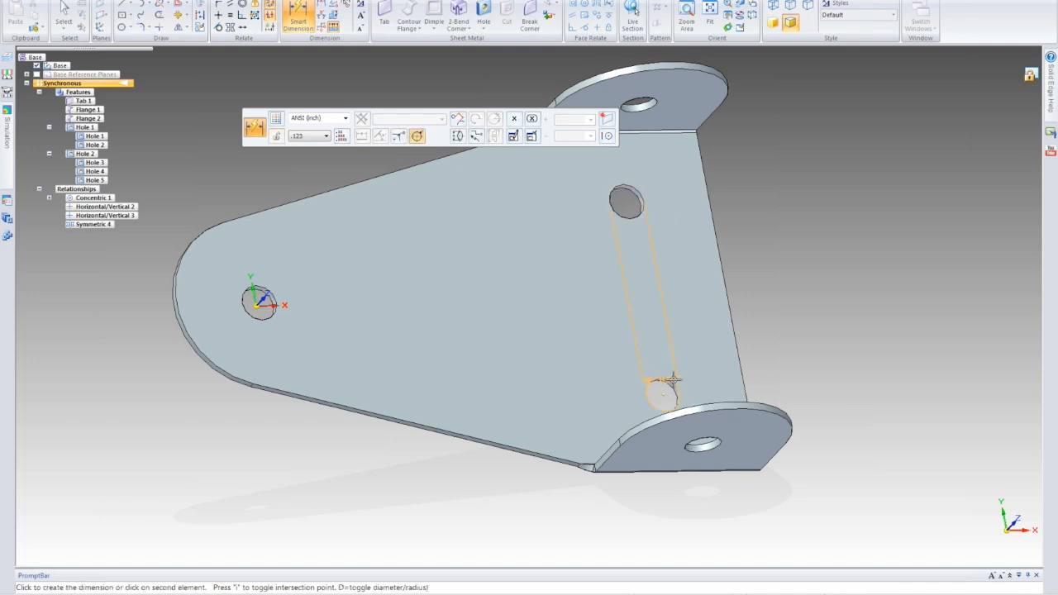
pyautogui.click(696, 369)
pyautogui.click(782, 342)
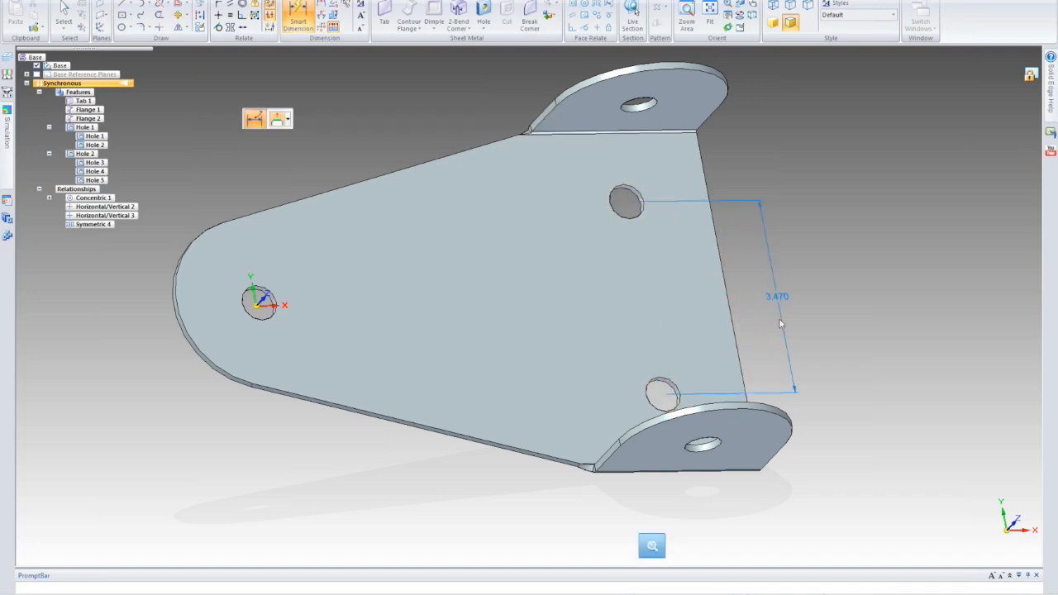
pyautogui.click(777, 328)
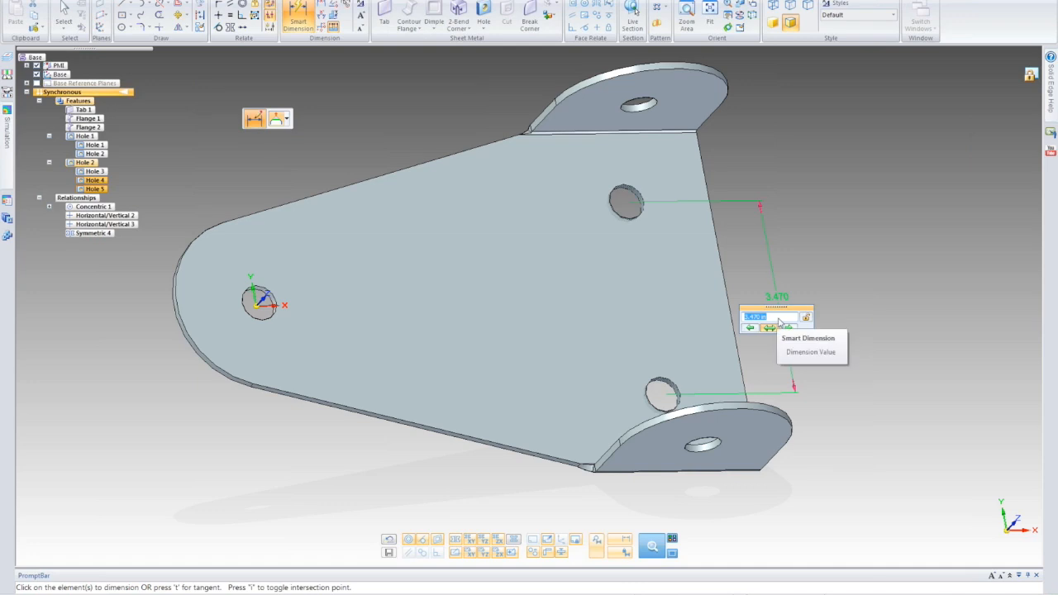
pyautogui.write('4')
pyautogui.press('Return')
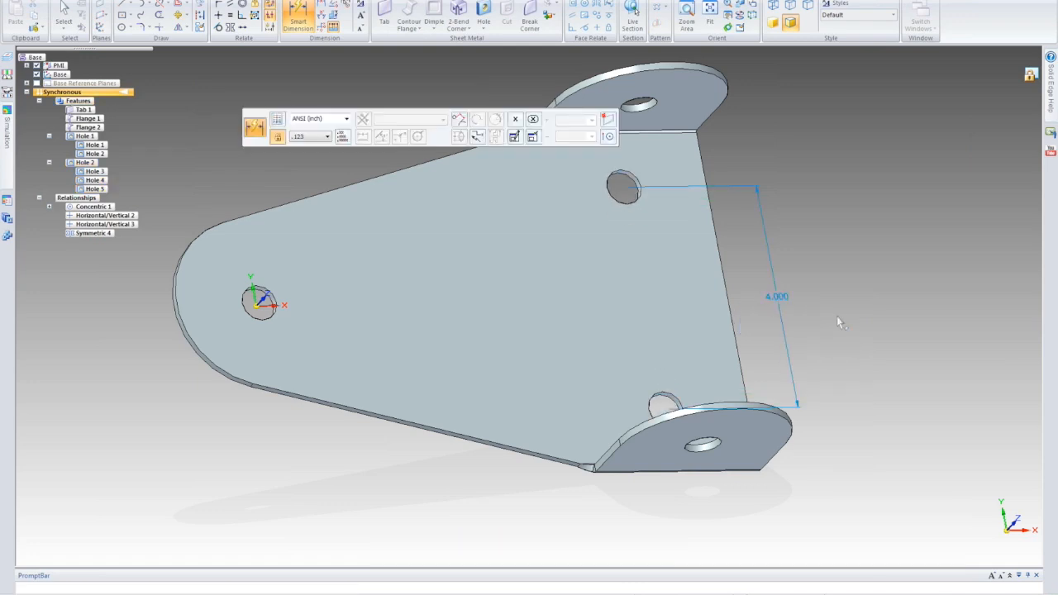
pyautogui.press('Escape')
# - Switch the part from the Synchronous to the Ordered environment
pyautogui.moveTo(784, 295)
pyautogui.mouseDown(button='middle')
pyautogui.moveTo(771, 280)
pyautogui.moveTo(826, 279)
pyautogui.moveTo(811, 303)
pyautogui.moveTo(813, 331)
pyautogui.moveTo(809, 292)
pyautogui.moveTo(791, 311)
pyautogui.mouseUp(button='middle')
pyautogui.scroll(-3, 770, 307)
pyautogui.keyDown('shift'); pyautogui.moveTo(703, 323); pyautogui.dragTo(623, 334, button='middle'); pyautogui.keyUp('shift')
pyautogui.moveTo(634, 276)
pyautogui.mouseDown(button='middle')
pyautogui.moveTo(651, 262)
pyautogui.moveTo(661, 293)
pyautogui.moveTo(628, 282)
pyautogui.mouseUp(button='middle')
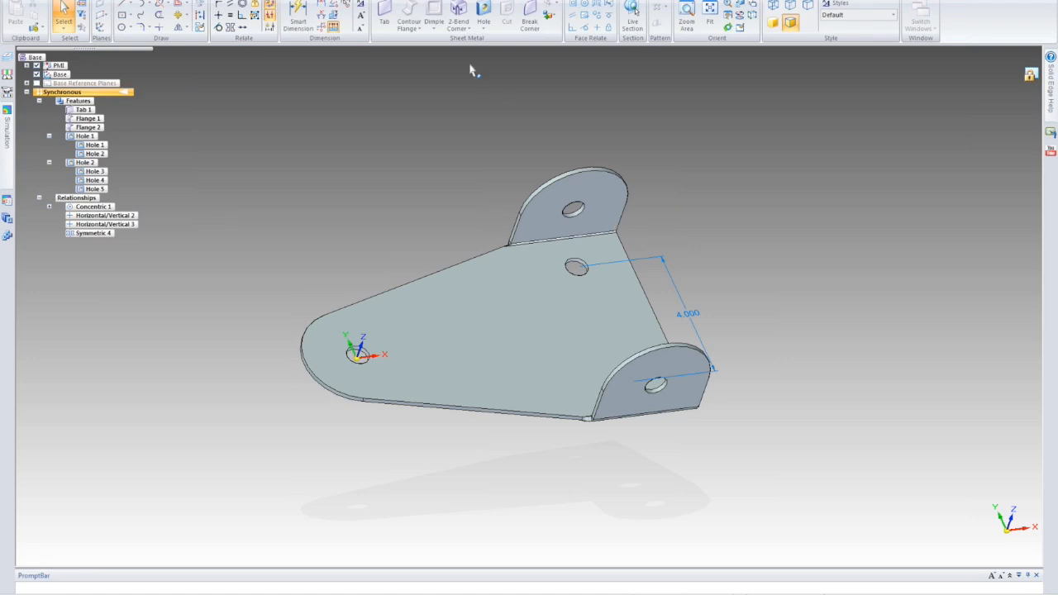
pyautogui.click(565, 4)
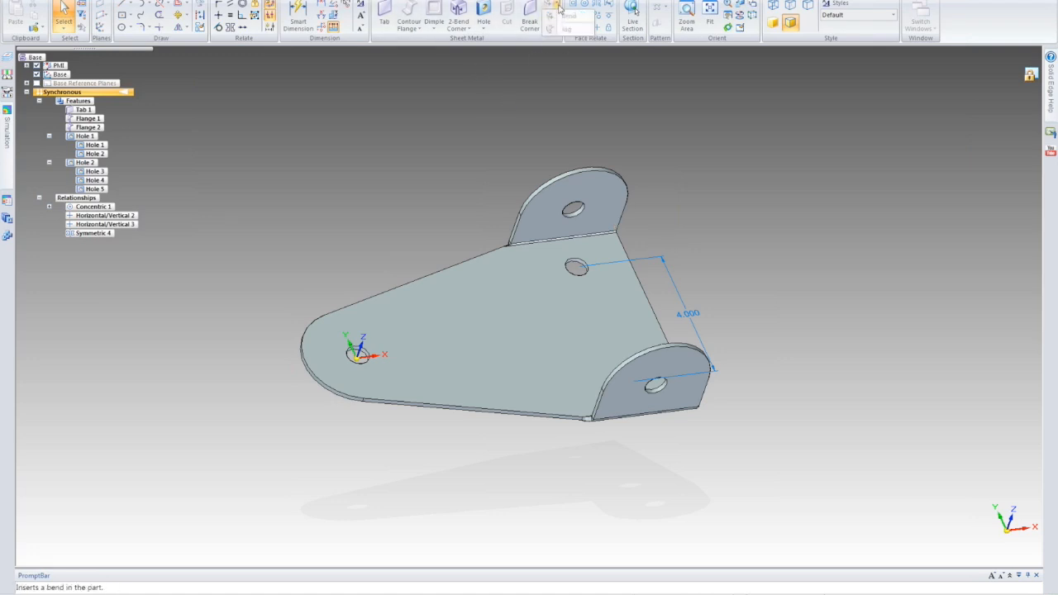
pyautogui.click(494, 116)
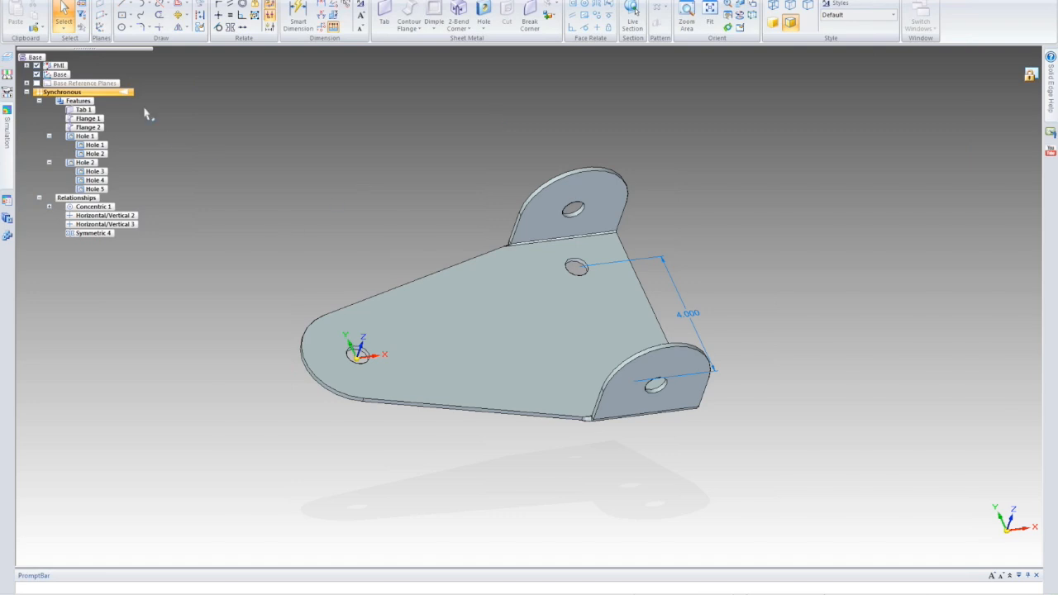
pyautogui.rightClick(119, 94)
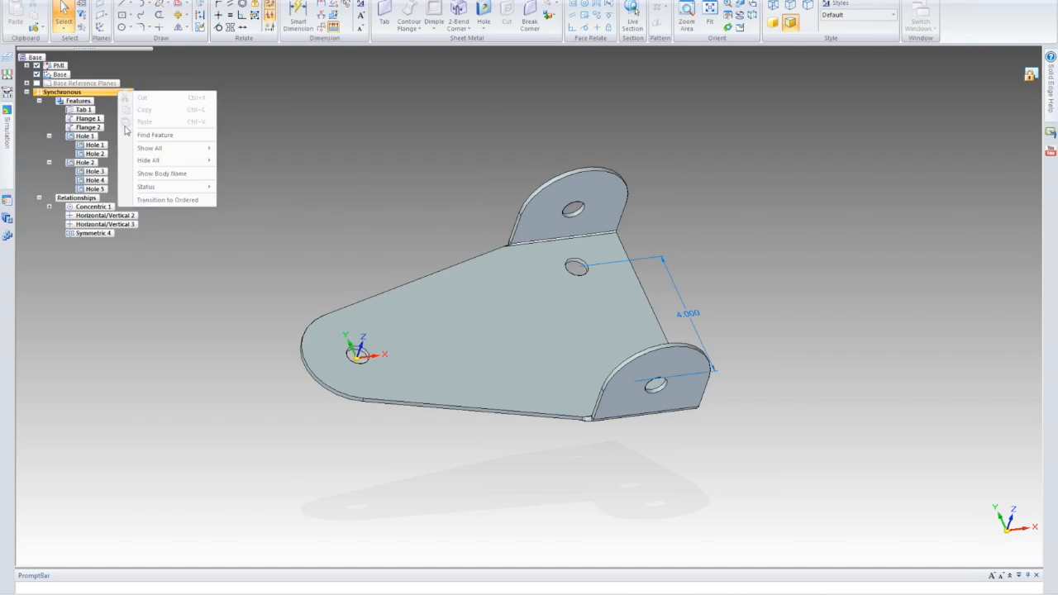
pyautogui.click(165, 200)
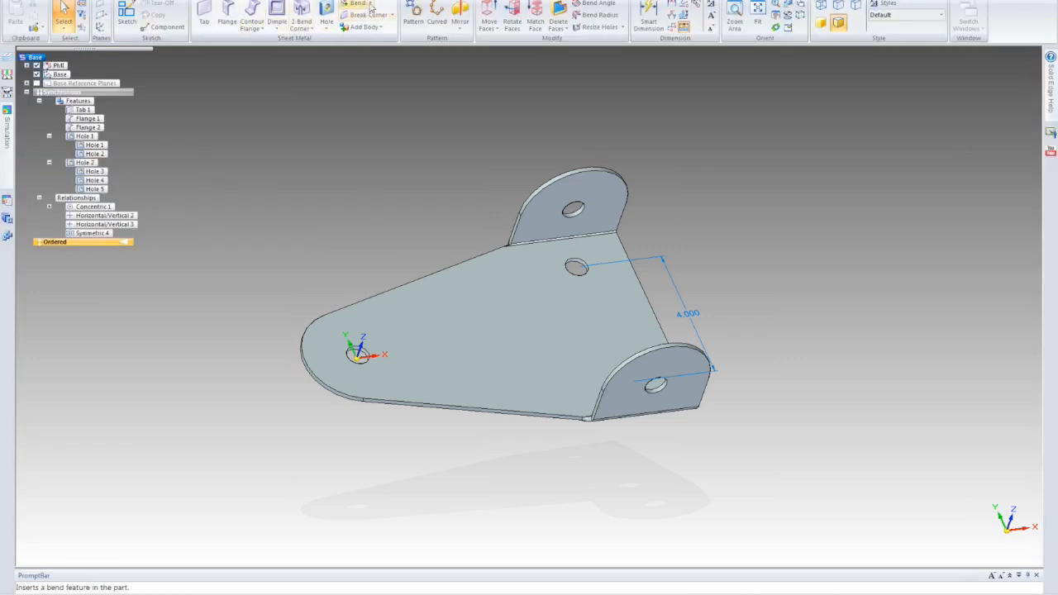
# - Unbend both flanges with the base plate's top face as the fixed face
pyautogui.click(360, 4)
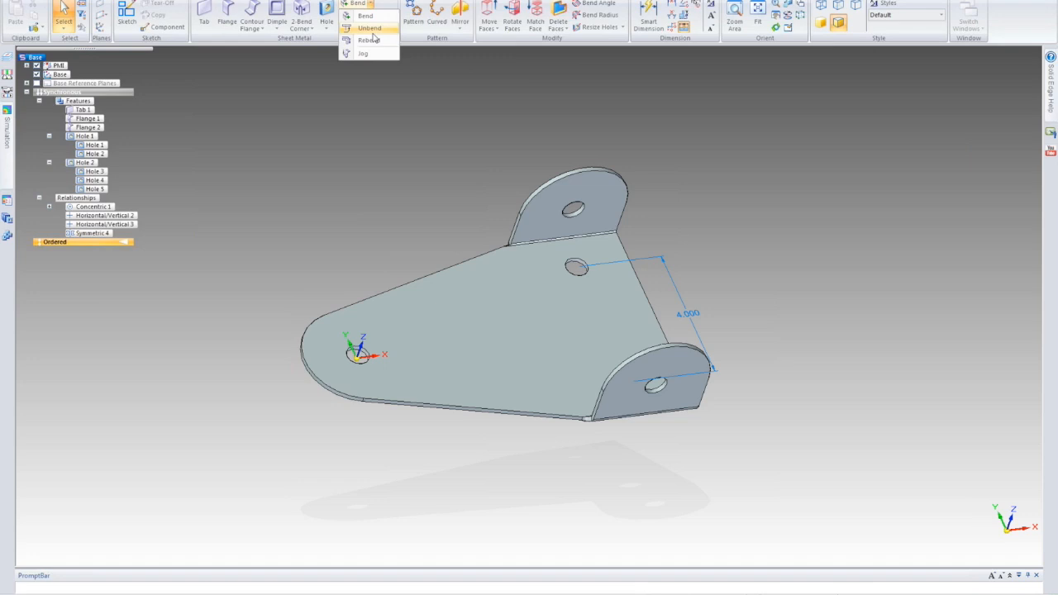
pyautogui.click(372, 33)
pyautogui.click(529, 287)
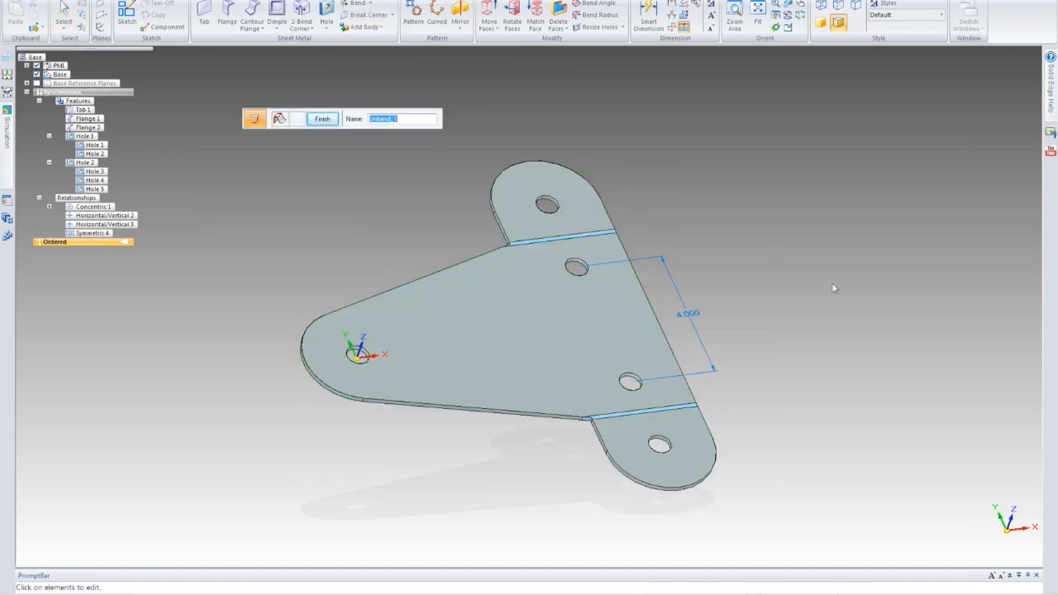
# - Start a sketch on the flattened plate's top face and enable Include with offset for projecting edges
pyautogui.click(126, 17)
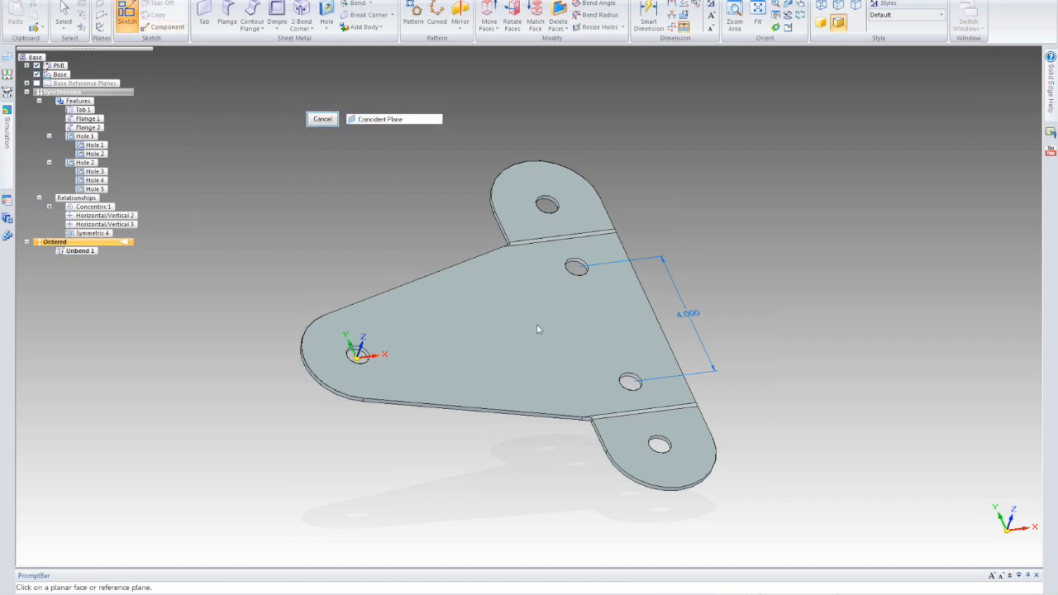
pyautogui.click(474, 329)
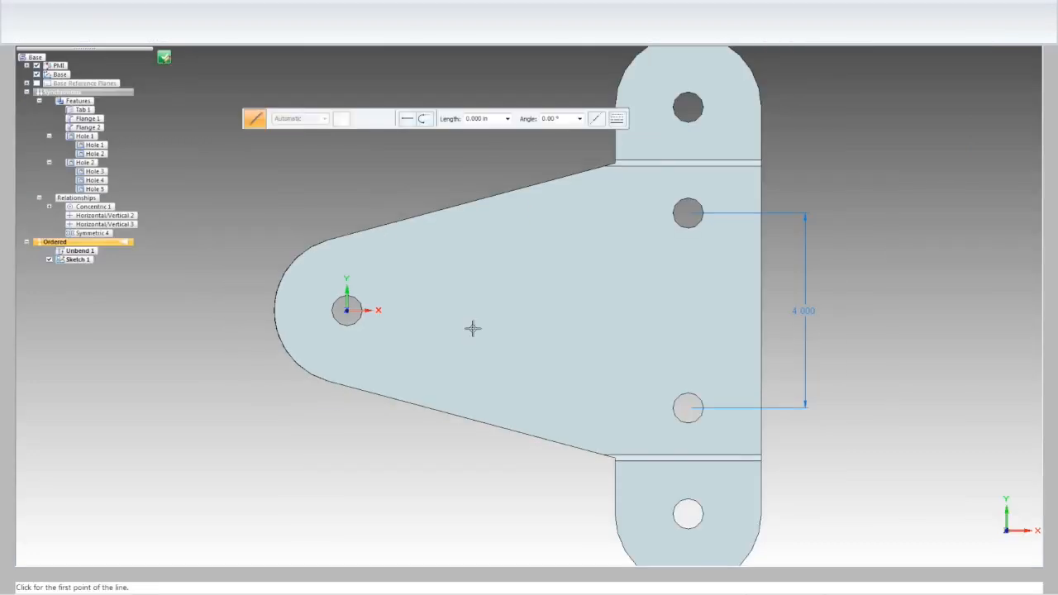
pyautogui.click(202, 15)
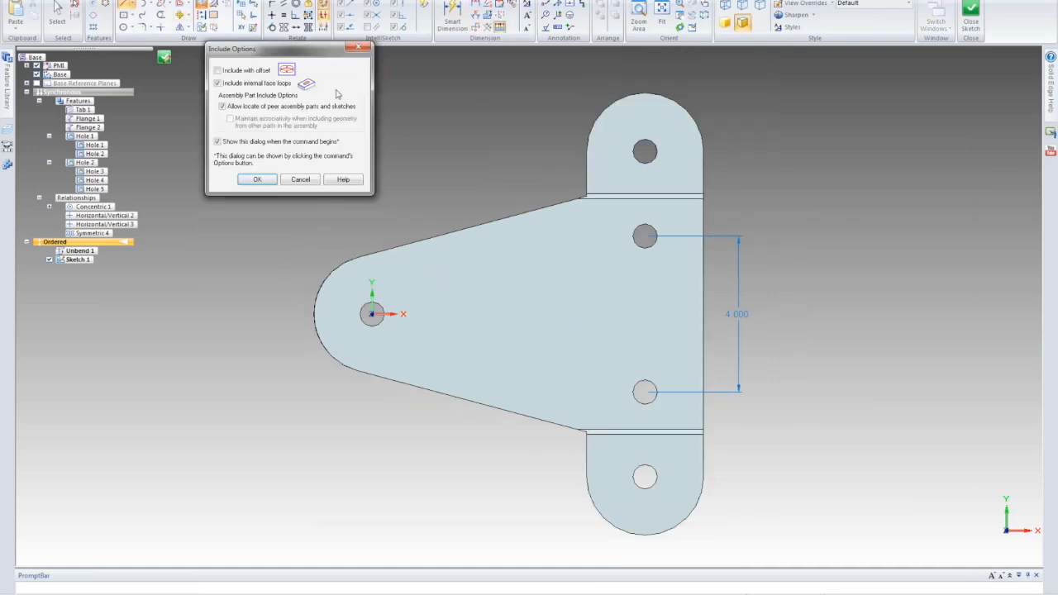
pyautogui.click(253, 180)
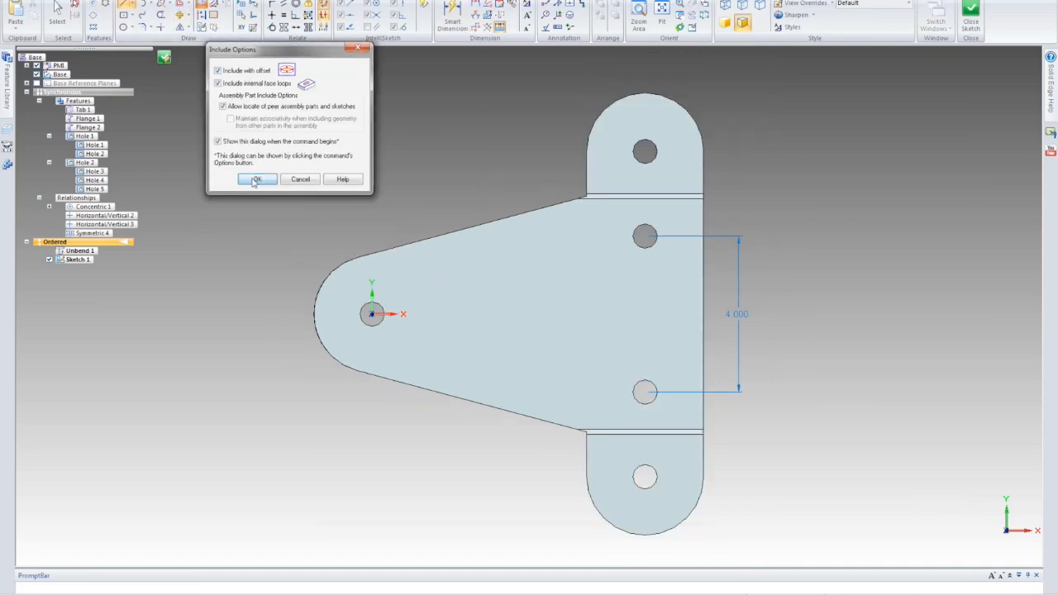
# - Include the edge of the hole at the origin in the sketch with an outward offset of 0.5 in
pyautogui.click(381, 313)
pyautogui.rightClick(410, 305)
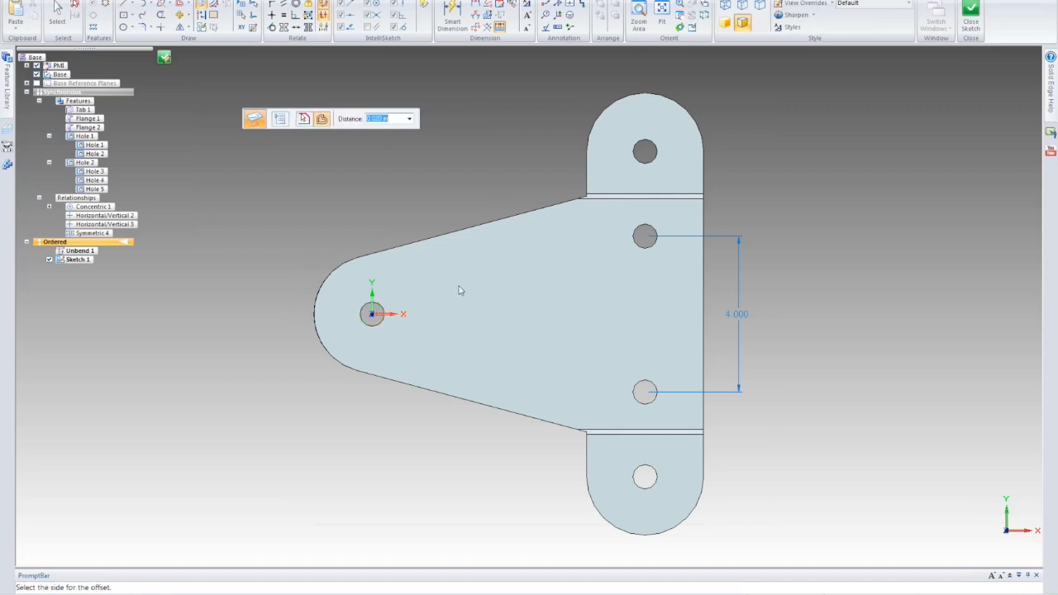
pyautogui.write('.5')
pyautogui.press('Return')
pyautogui.click(467, 339)
# - Include the outer hole edges of the two flattened flanges in the sketch with an outward offset of 0.5 in
pyautogui.click(658, 155)
pyautogui.rightClick(704, 168)
pyautogui.click(705, 171)
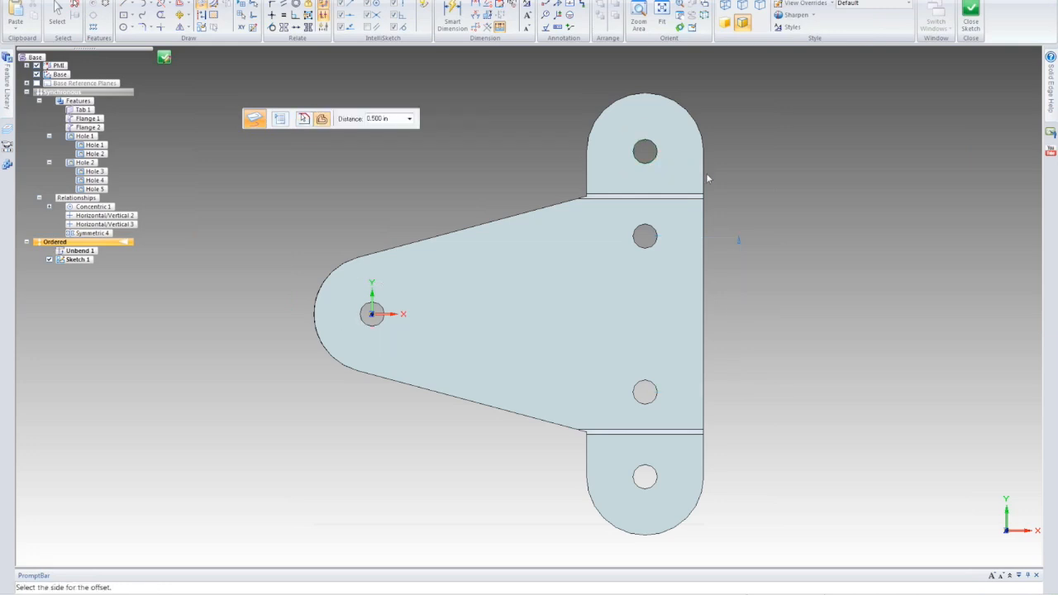
pyautogui.click(659, 484)
pyautogui.rightClick(706, 484)
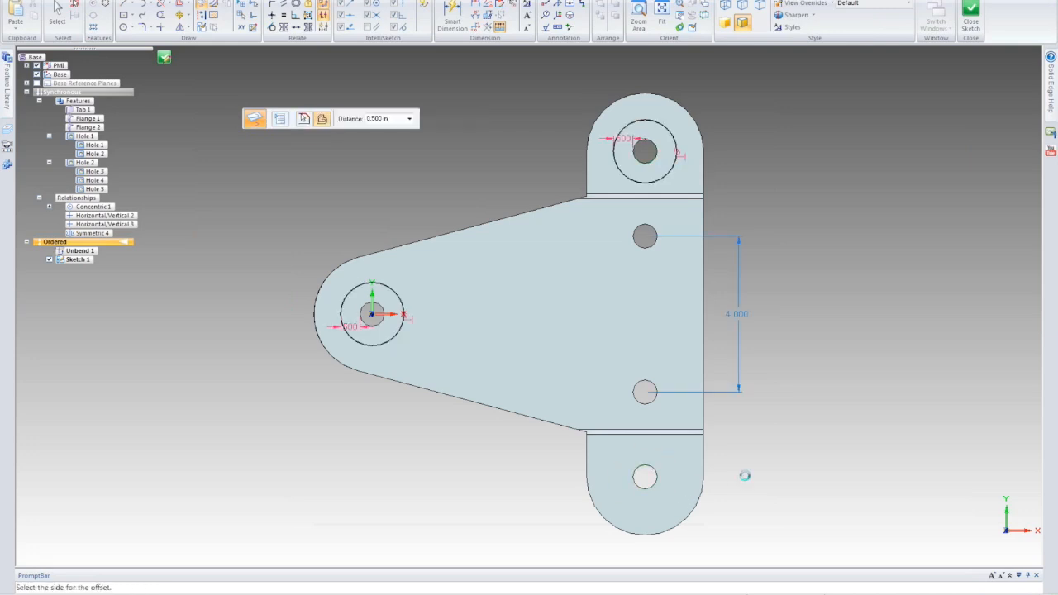
pyautogui.click(744, 475)
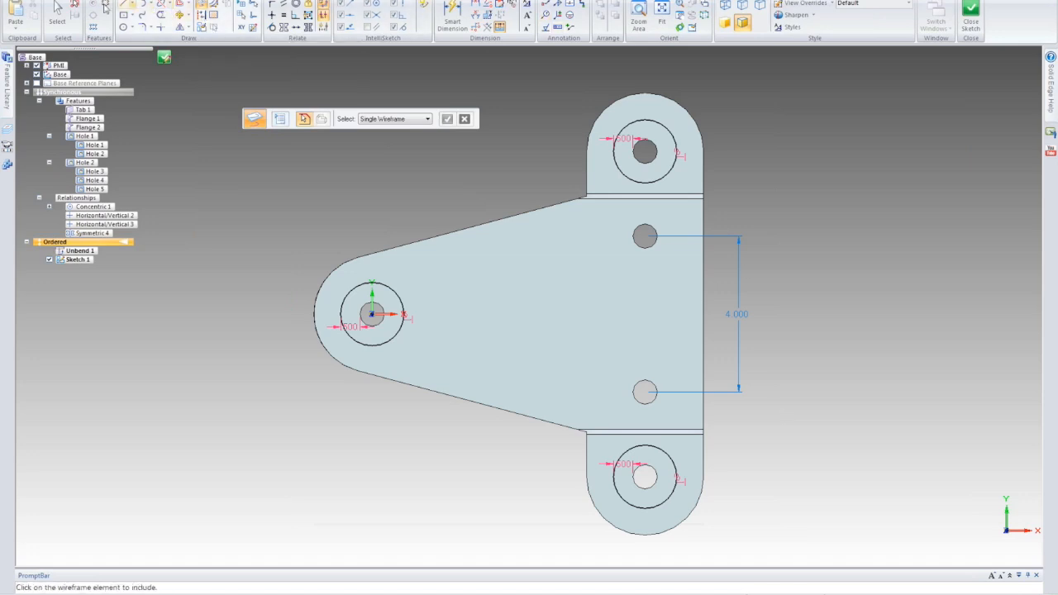
# - Draw the upper sloped line tangent to the origin circle, the upper circle's inner vertical line, and the outer vertical line joining both flange circles
pyautogui.click(124, 4)
pyautogui.click(350, 294)
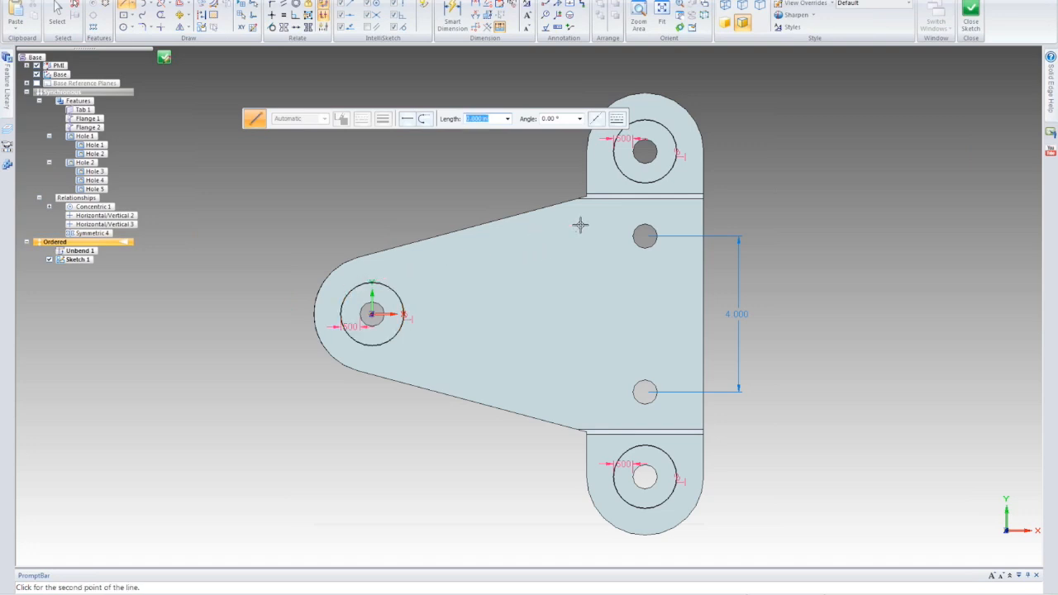
pyautogui.click(623, 218)
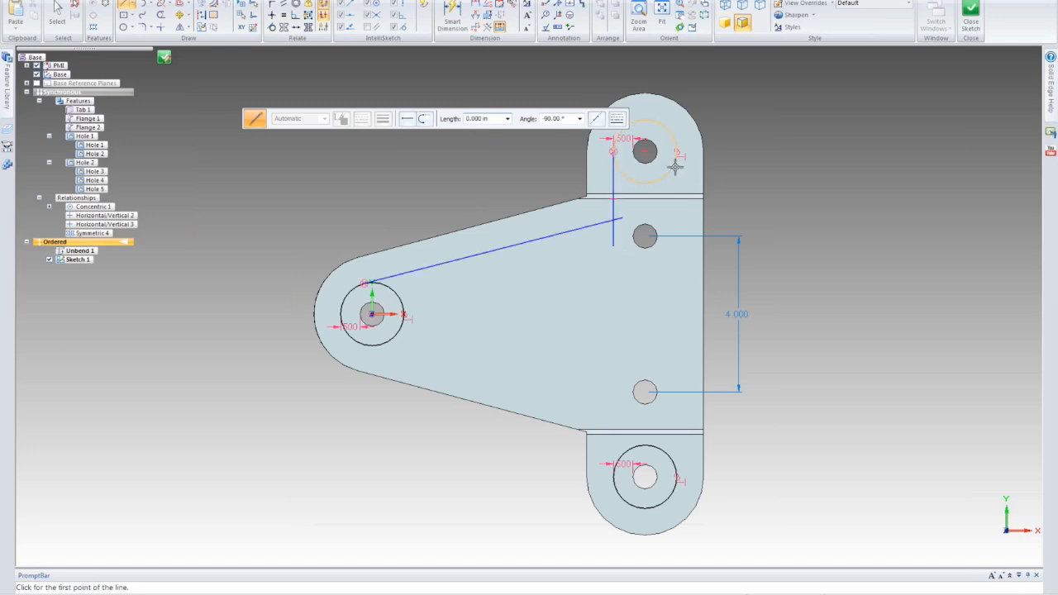
pyautogui.click(677, 480)
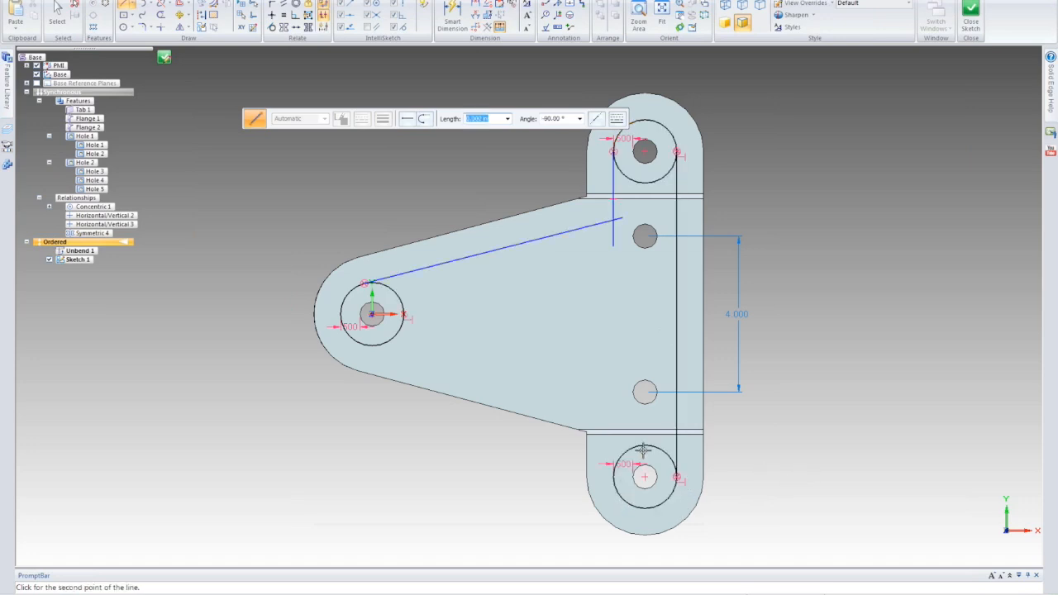
pyautogui.press('Escape')
# - Draw the lower sloped line tangent to the origin circle and a vertical line up from the lower flange circle's inner side
pyautogui.click(346, 335)
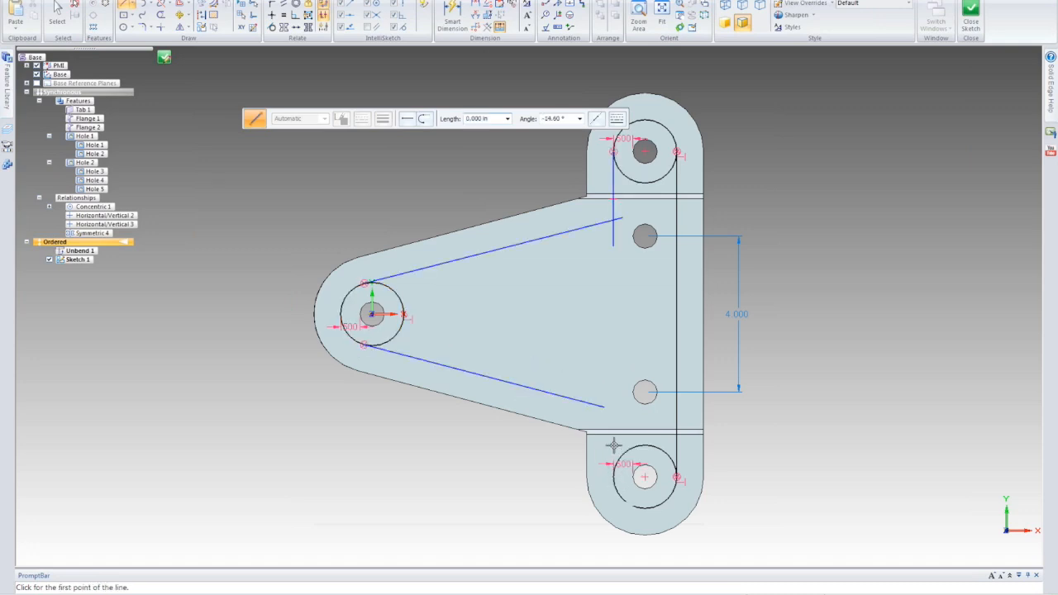
pyautogui.click(608, 375)
pyautogui.rightClick(609, 373)
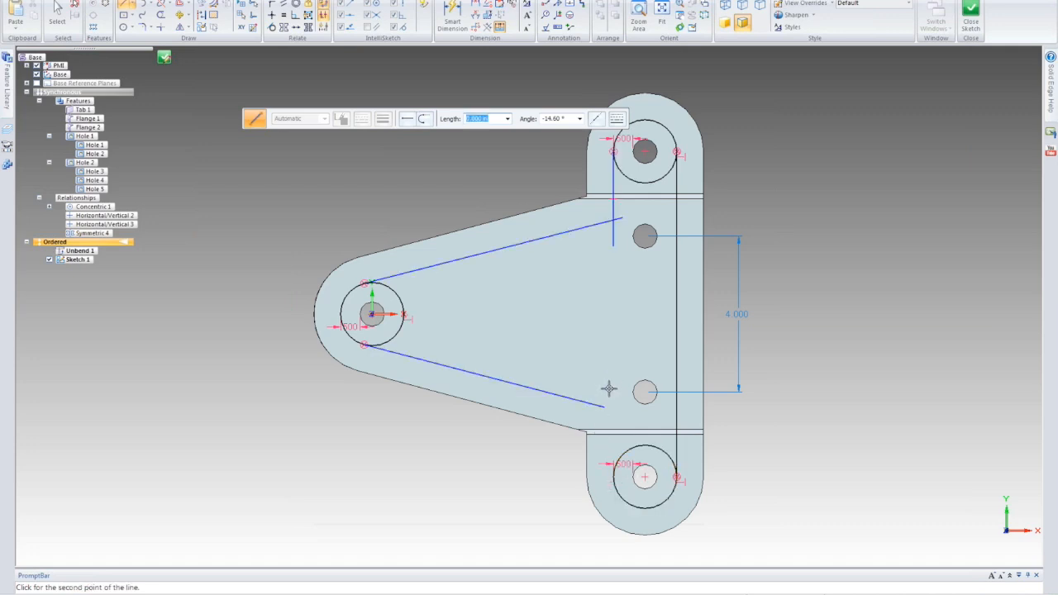
pyautogui.click(611, 386)
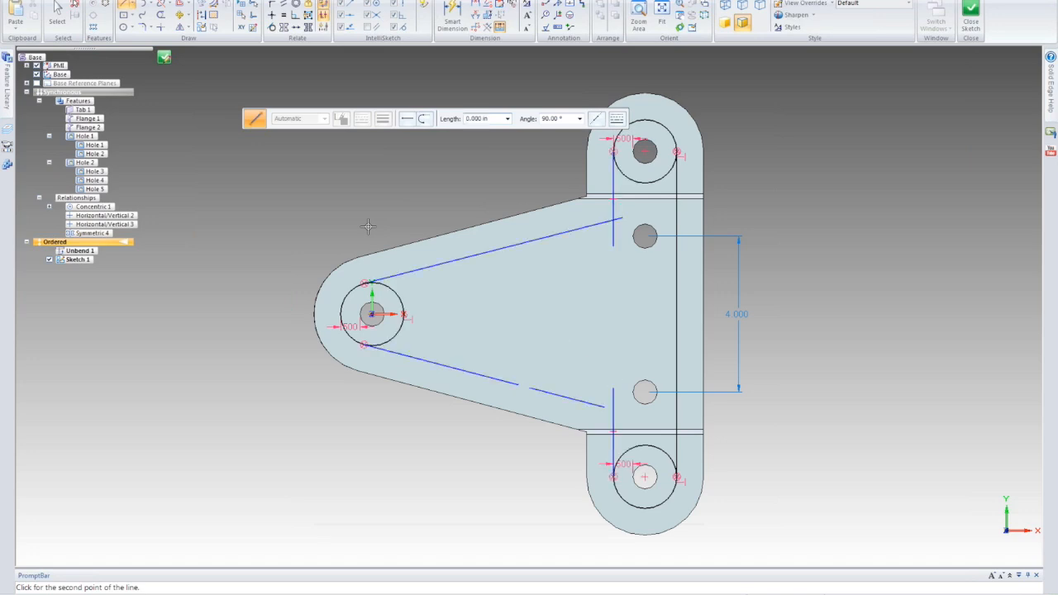
pyautogui.press('Escape')
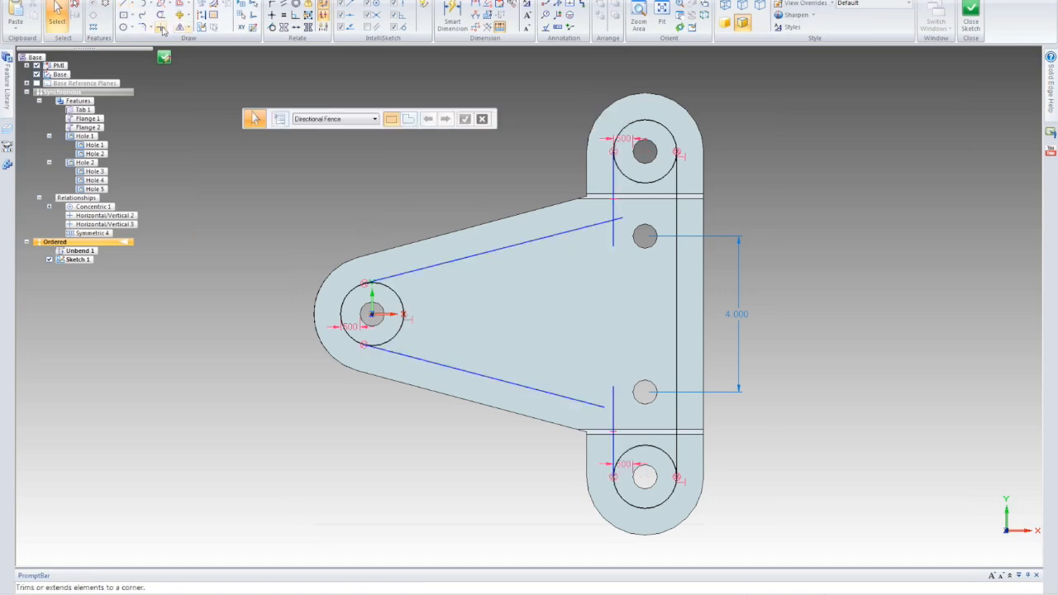
# - Trim the sloped and vertical lines into sharp corners at the upper and lower intersections with Trim Corner
pyautogui.click(160, 26)
pyautogui.moveTo(577, 248); pyautogui.dragTo(620, 207)
pyautogui.moveTo(593, 402); pyautogui.dragTo(612, 425)
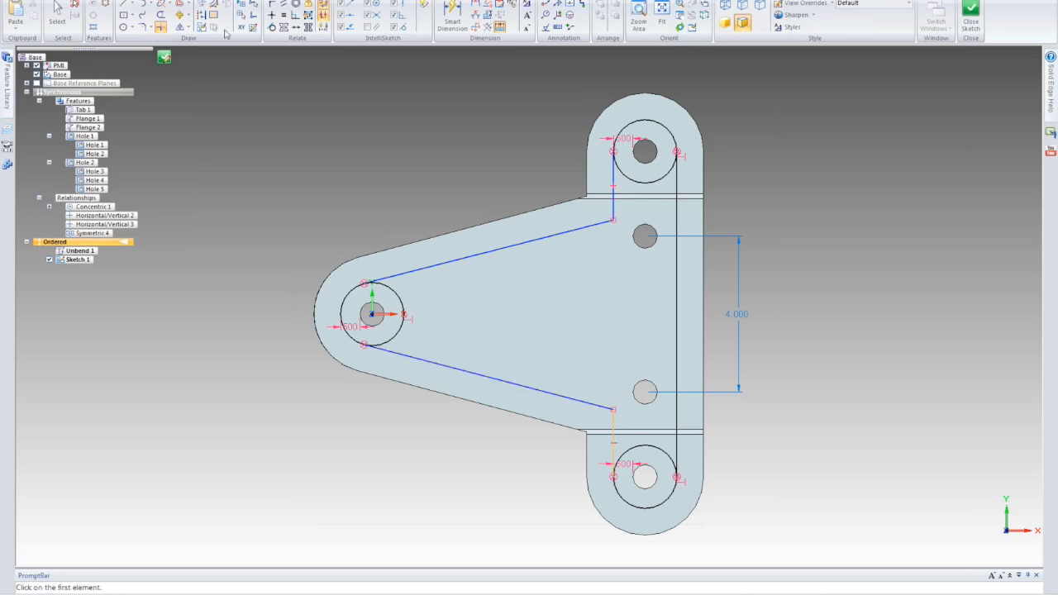
# - Trim the inward-facing arcs of the three offset circles to leave one closed outline around the plate
pyautogui.click(160, 15)
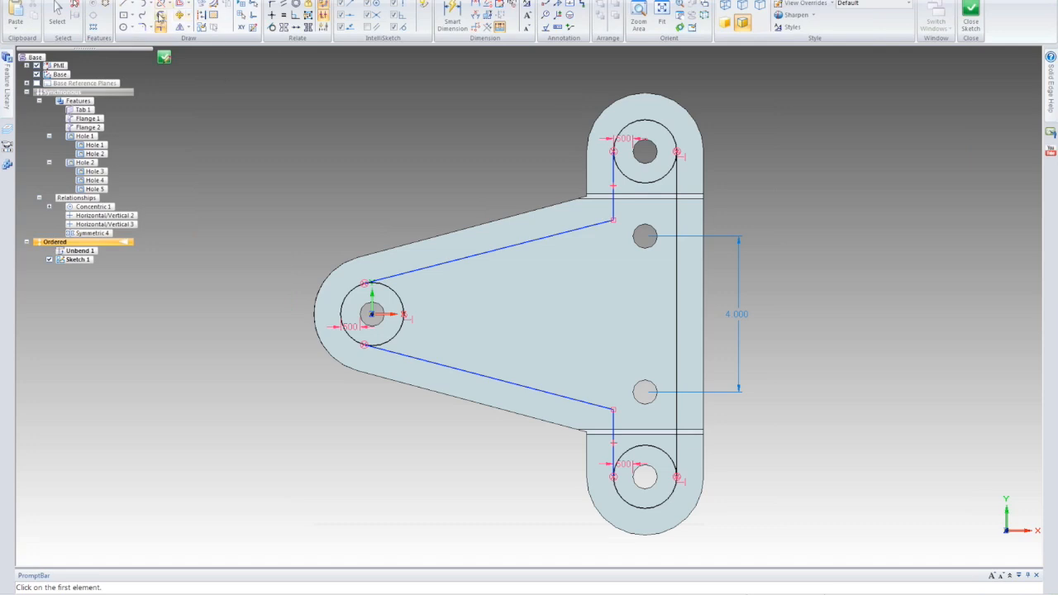
pyautogui.moveTo(399, 320); pyautogui.dragTo(445, 321)
pyautogui.moveTo(661, 178); pyautogui.dragTo(644, 318)
pyautogui.click(650, 445)
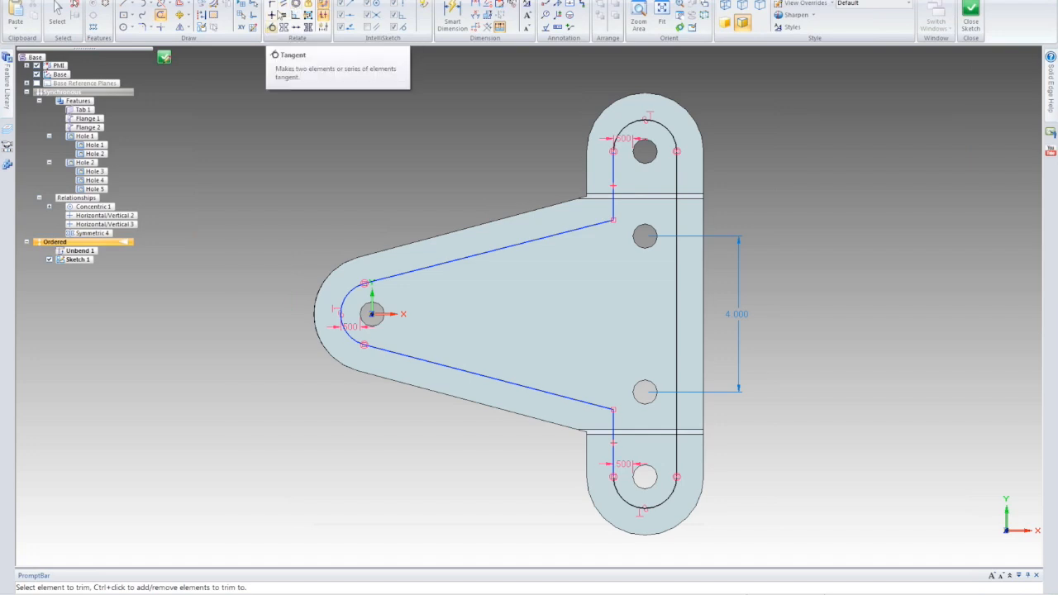
# - Make the upper and lower sloped sketch lines parallel to the adjacent sloped edges of the plate
pyautogui.click(283, 4)
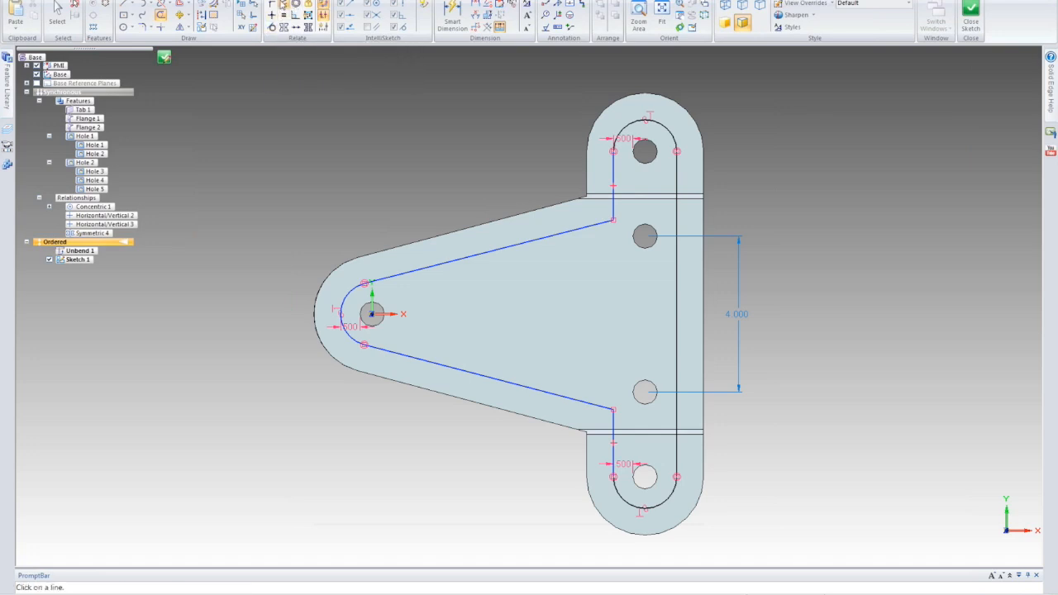
pyautogui.click(525, 241)
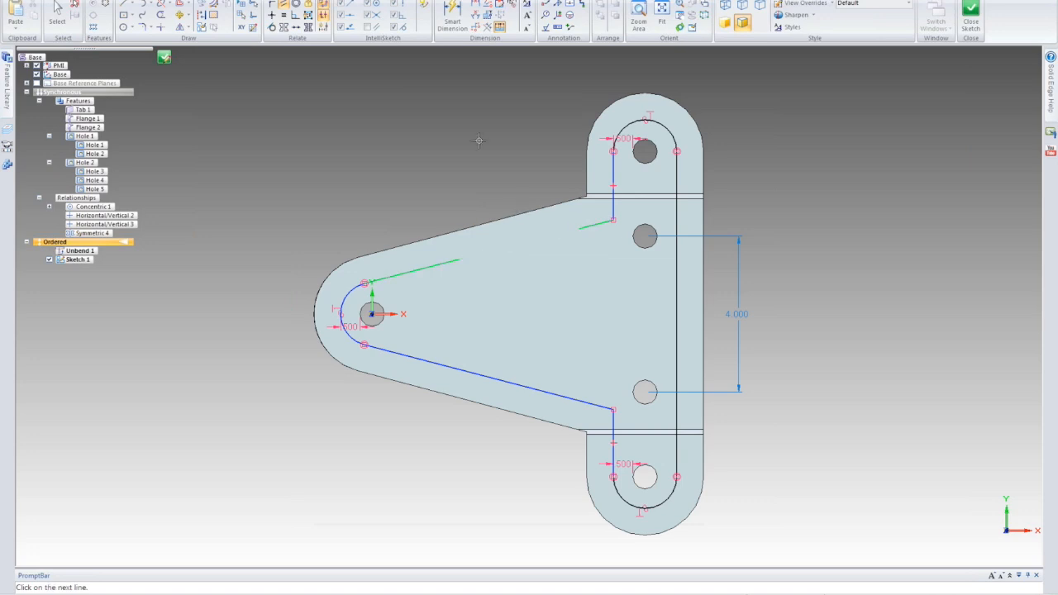
pyautogui.click(546, 393)
pyautogui.click(546, 420)
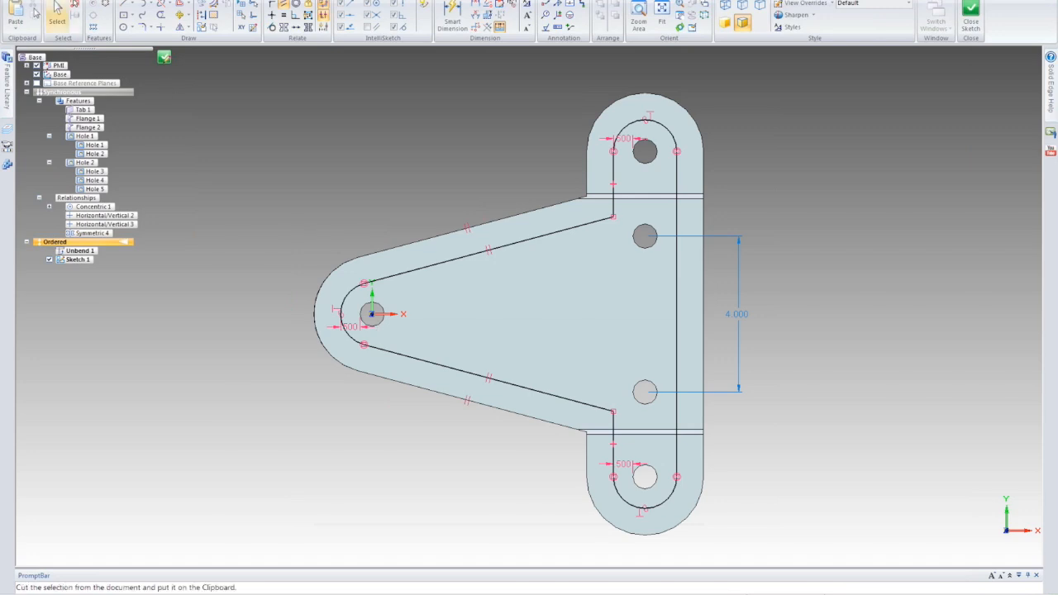
# - Undo the lower sloped line's parallel relation and move its outer endpoint upward out of alignment with the plate edge
pyautogui.hotkey('ctrl', 'z')
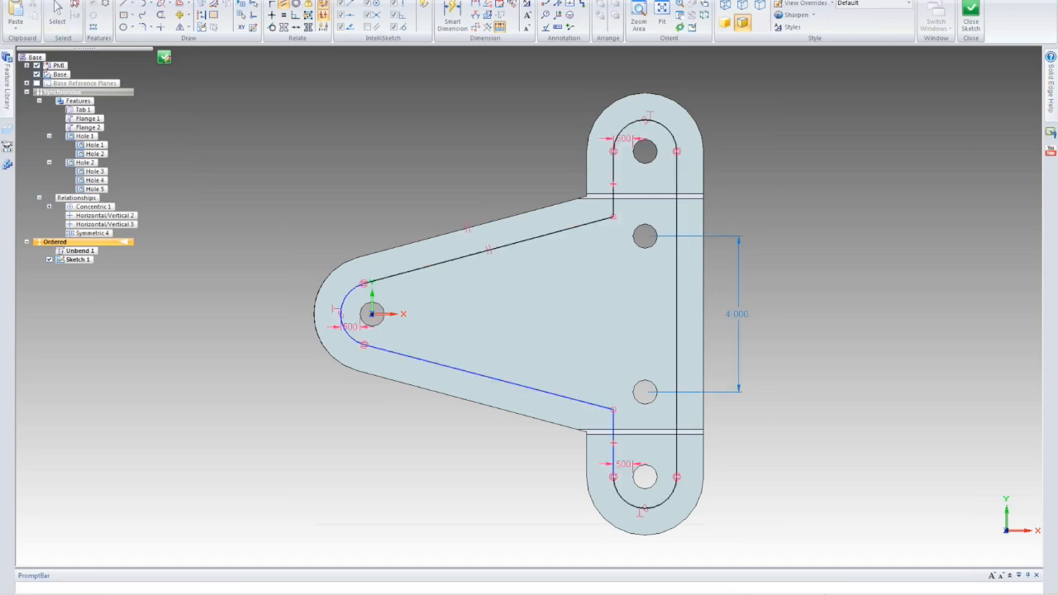
pyautogui.click(507, 388)
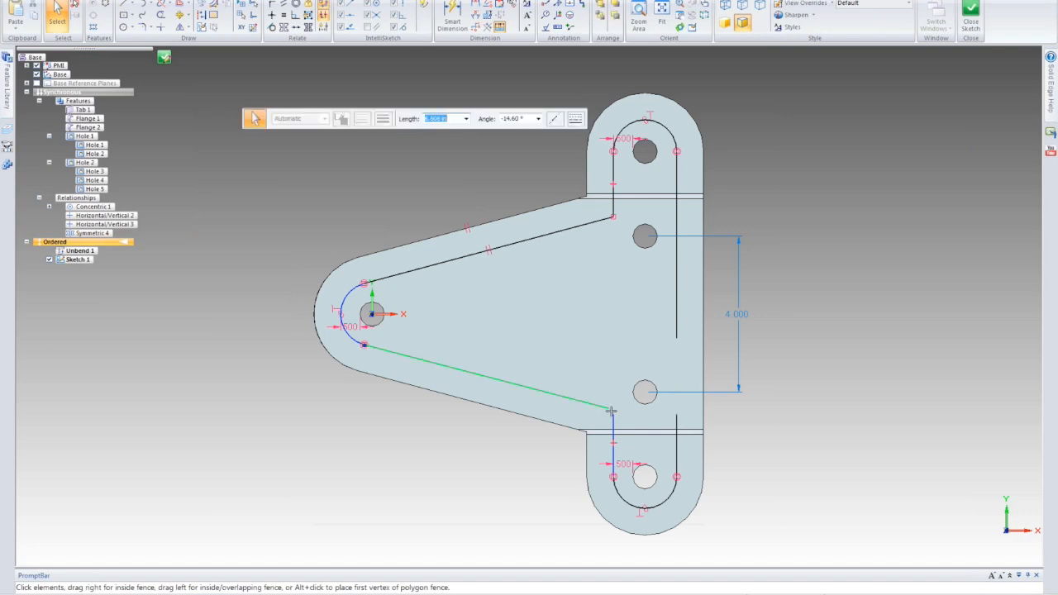
pyautogui.moveTo(612, 387); pyautogui.dragTo(613, 366)
pyautogui.moveTo(605, 422); pyautogui.dragTo(612, 373)
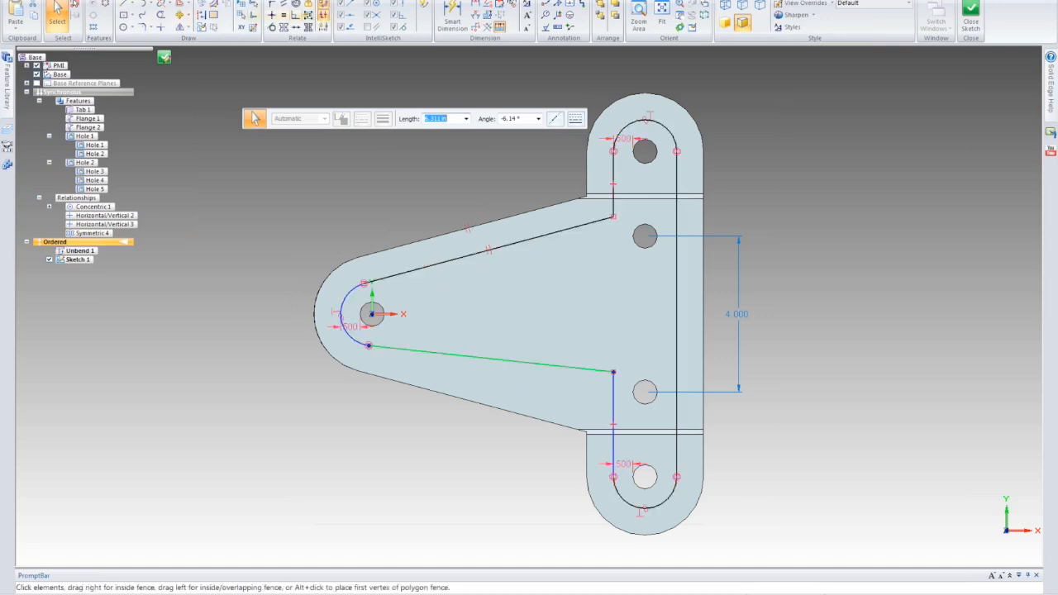
# - Make the lower sloped sketch line parallel to the plate's lower sloped edge
pyautogui.click(284, 4)
pyautogui.click(522, 363)
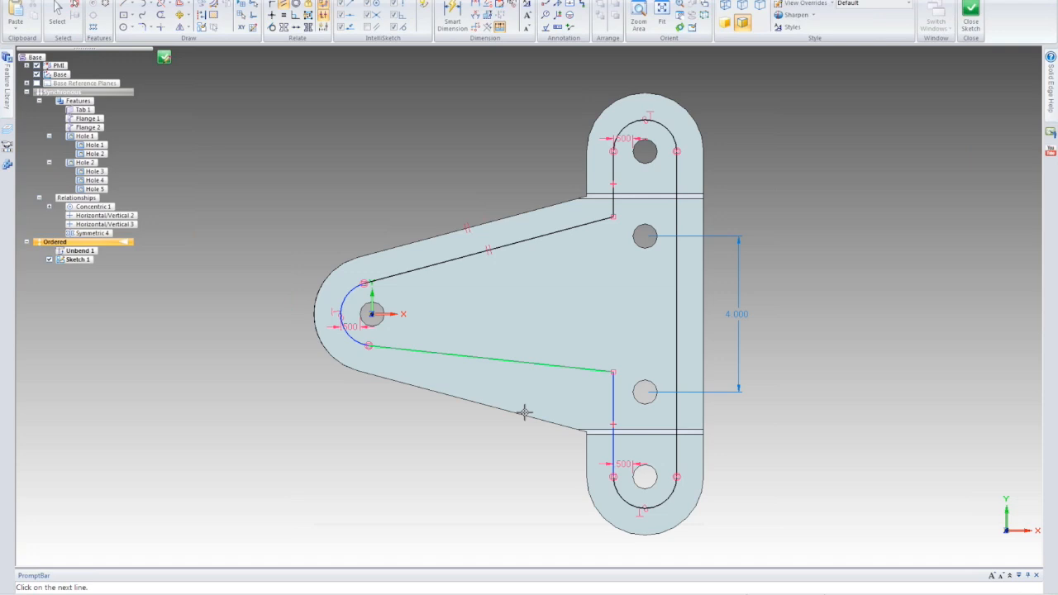
pyautogui.click(524, 411)
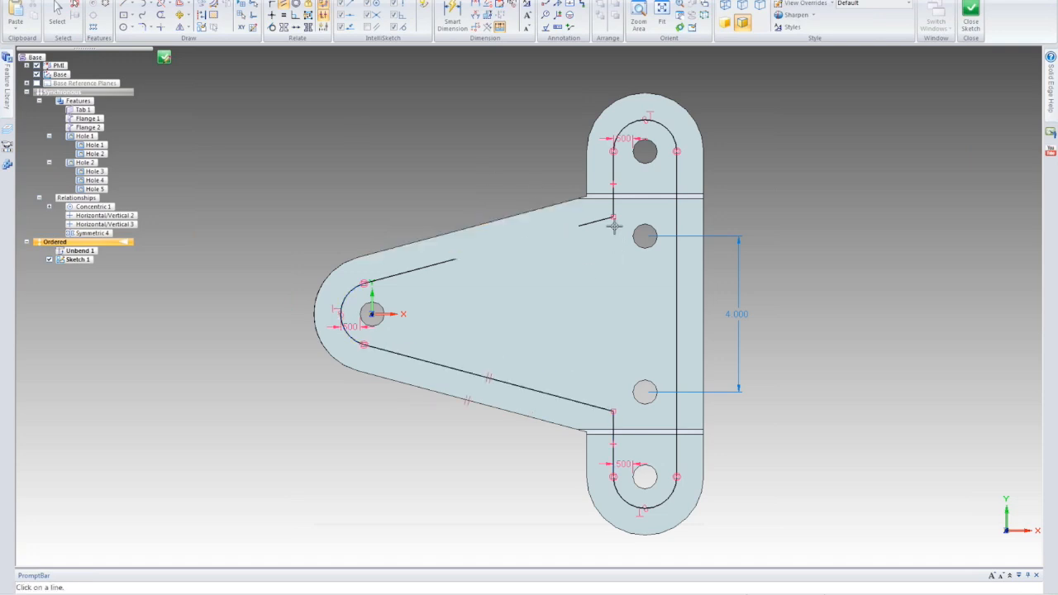
# - Fillet the upper and lower inner corners of the outline with a 0.5 in radius
pyautogui.click(143, 27)
pyautogui.click(609, 214)
pyautogui.click(602, 222)
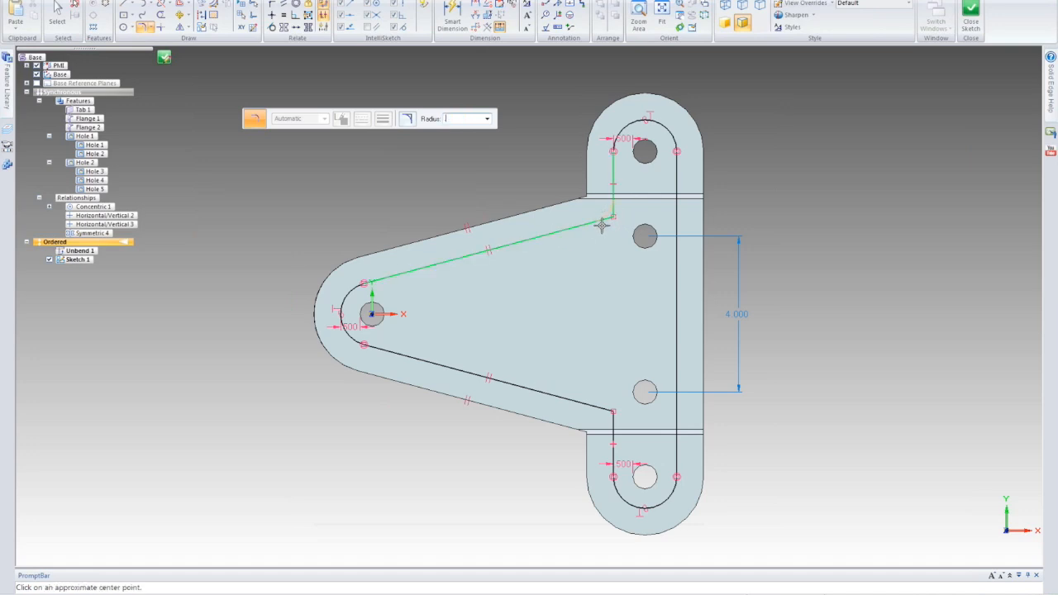
pyautogui.click(604, 225)
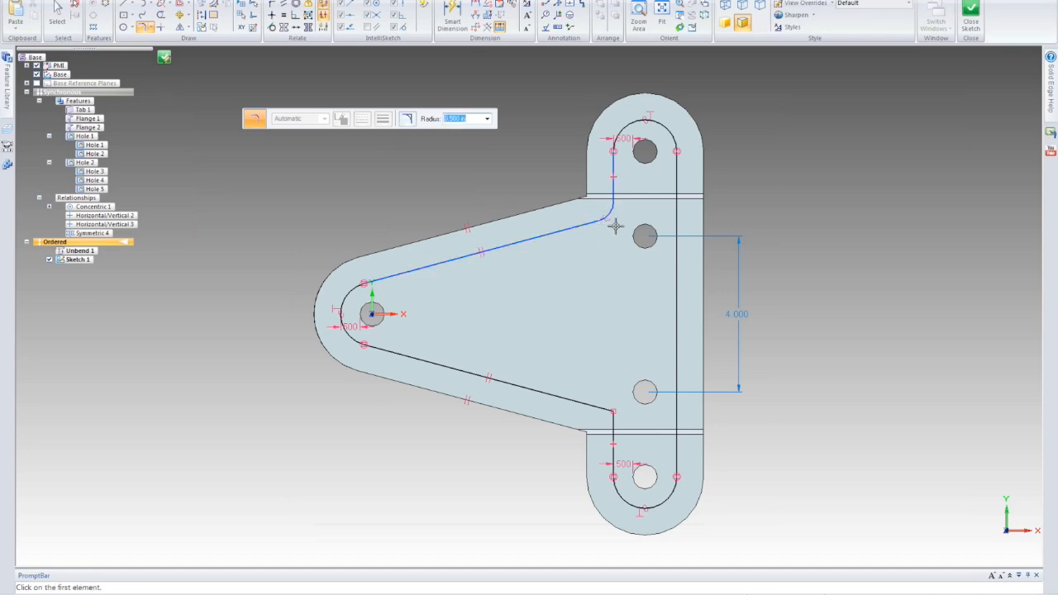
pyautogui.click(601, 410)
pyautogui.click(608, 415)
# - Dimension the radius of the upper inner corner fillet
pyautogui.click(452, 17)
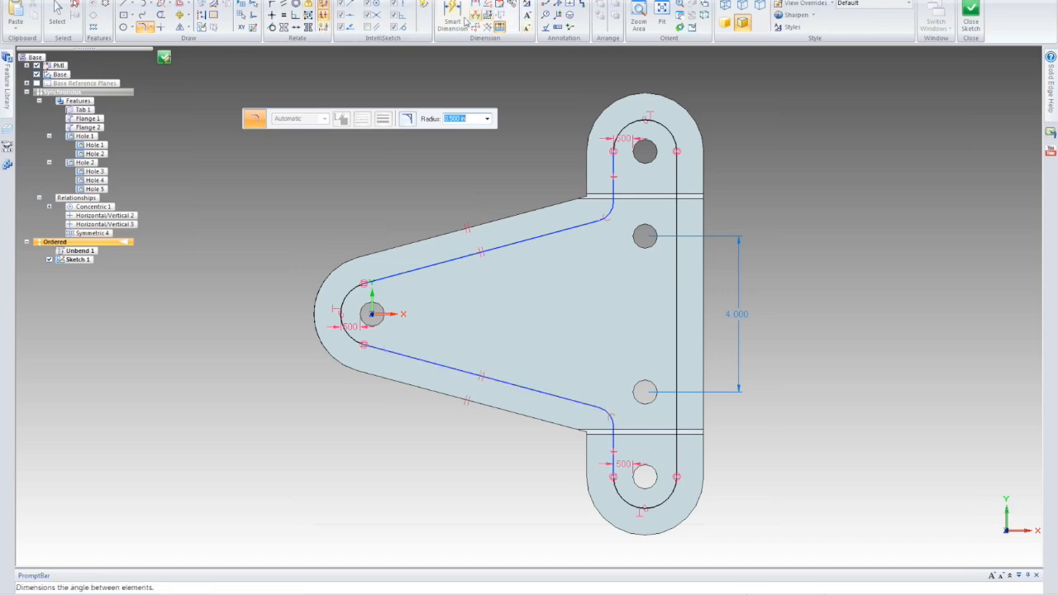
pyautogui.click(604, 222)
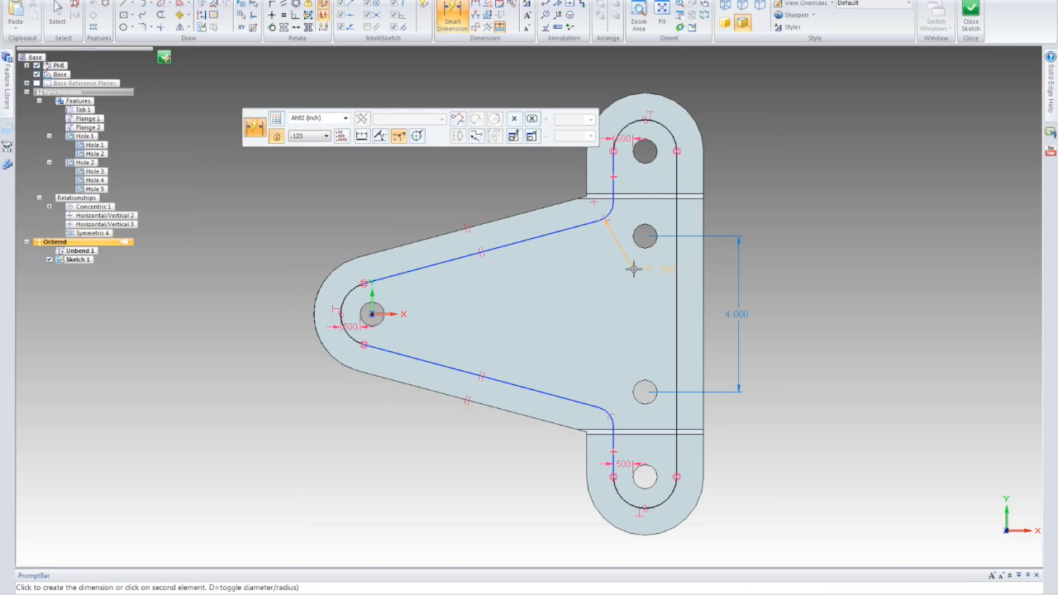
pyautogui.click(634, 269)
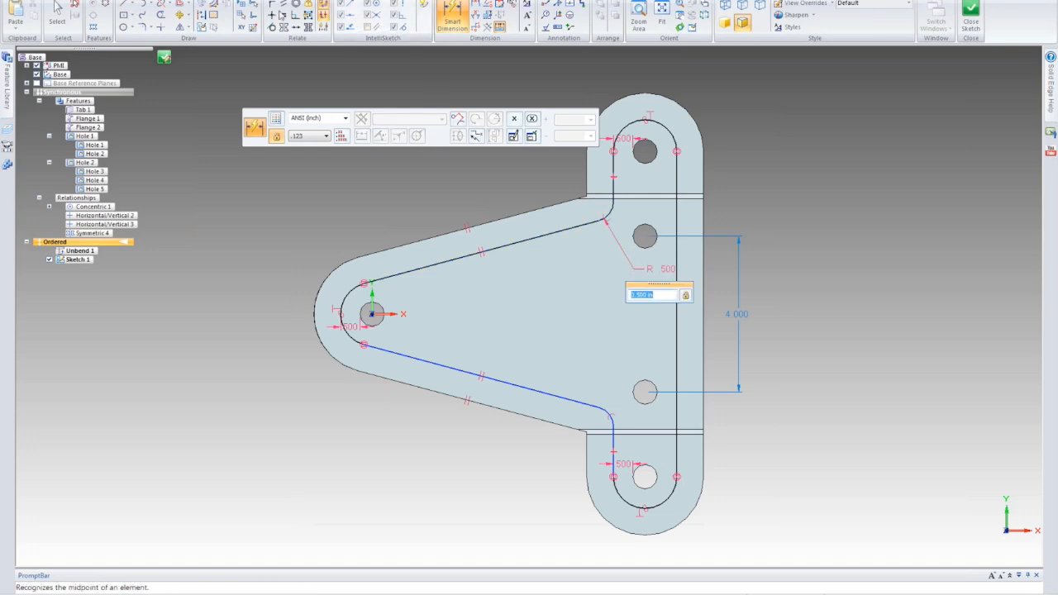
# - Apply an equal relation between the upper and lower corner fillets and close the sketch
pyautogui.click(282, 16)
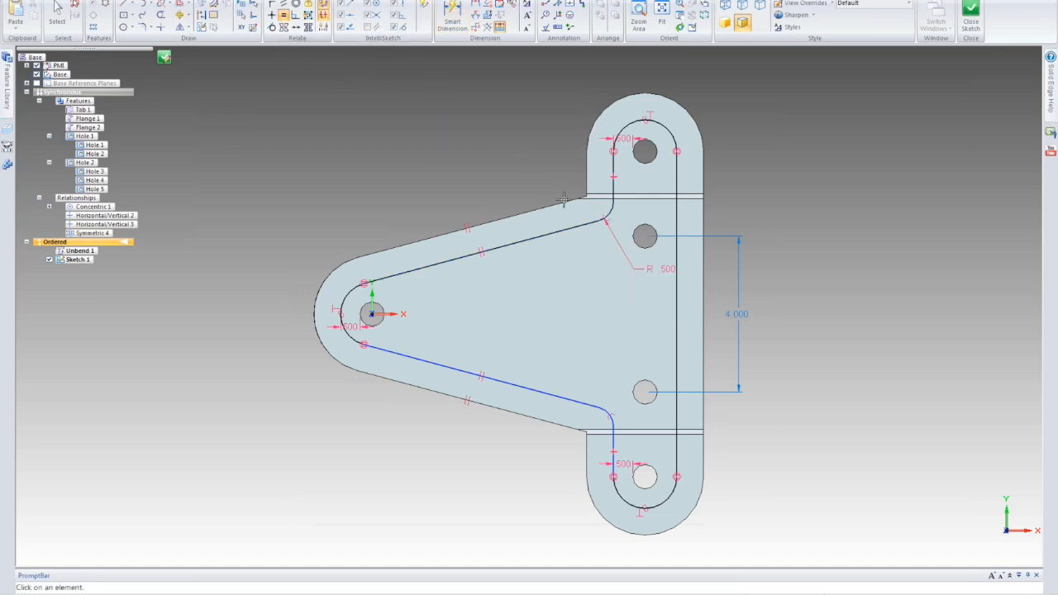
pyautogui.click(612, 214)
pyautogui.click(612, 417)
pyautogui.click(969, 20)
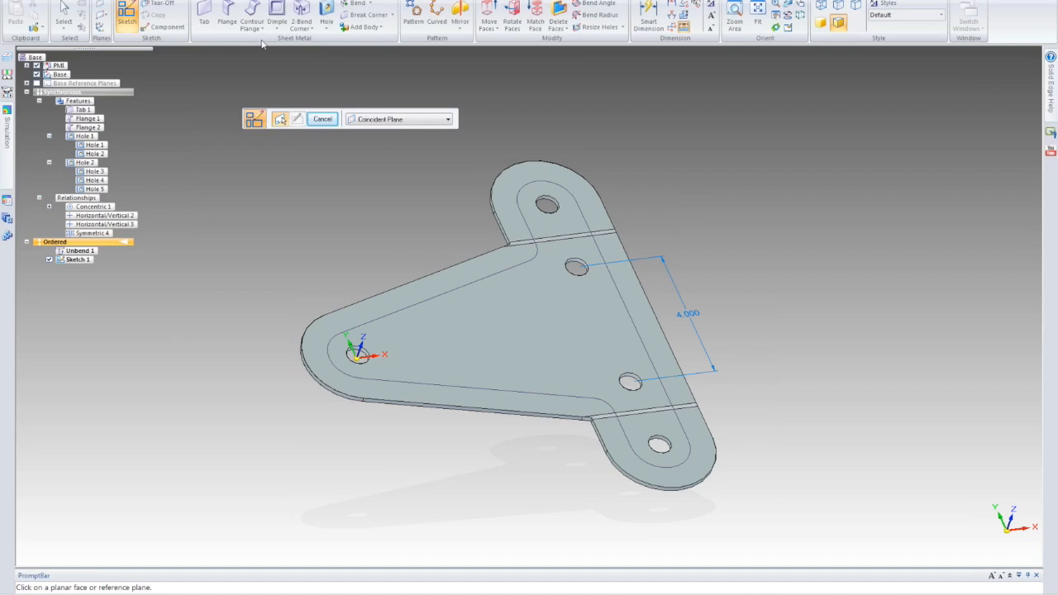
# - Create a bead along the closed sketch outline, selected as a chain, and finish the feature
pyautogui.click(277, 29)
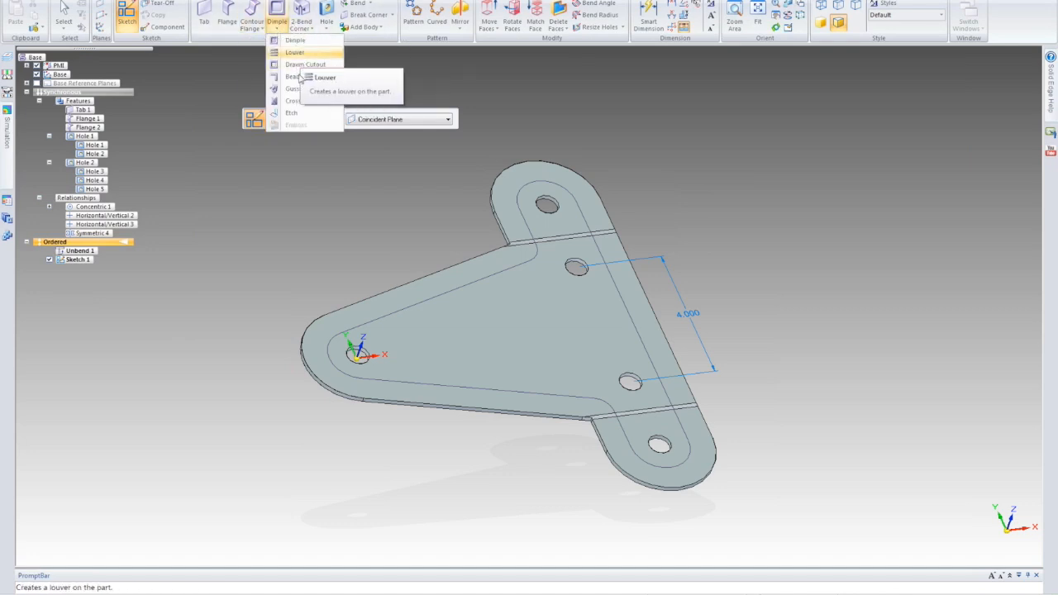
pyautogui.click(294, 76)
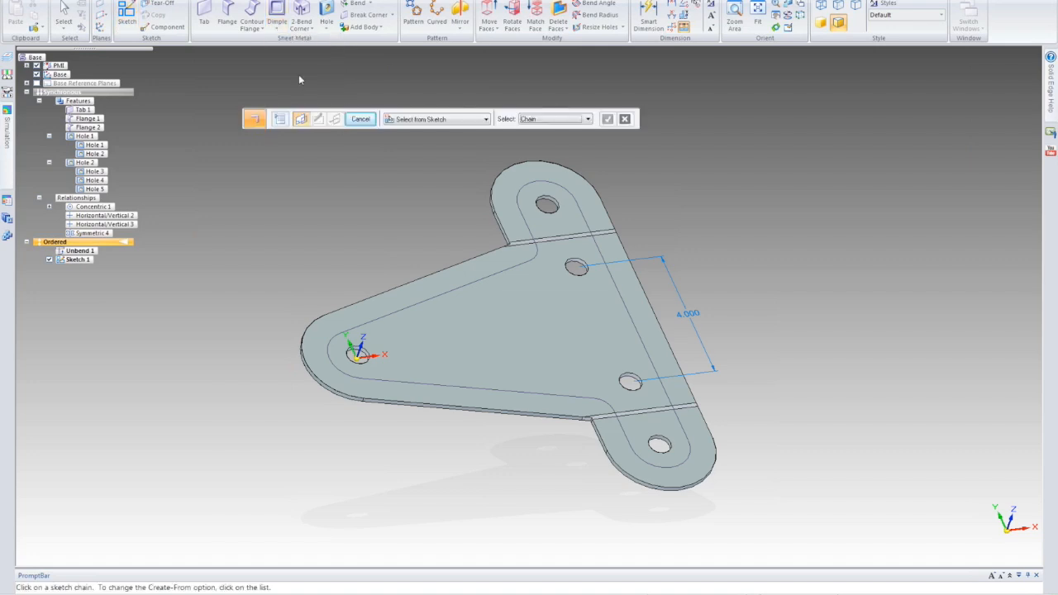
pyautogui.click(491, 277)
pyautogui.rightClick(500, 302)
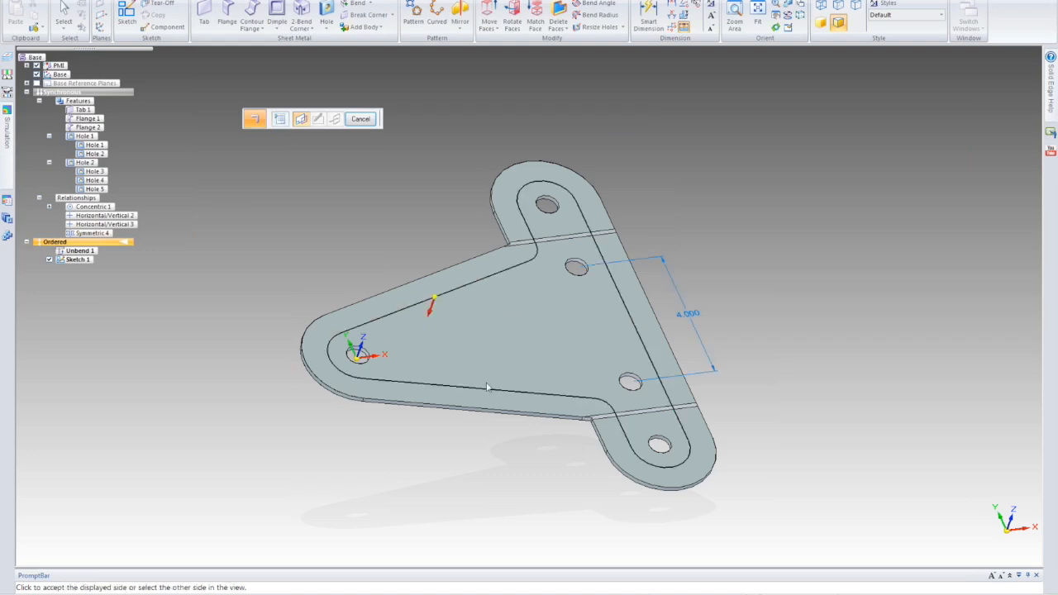
pyautogui.click(487, 387)
pyautogui.click(581, 367)
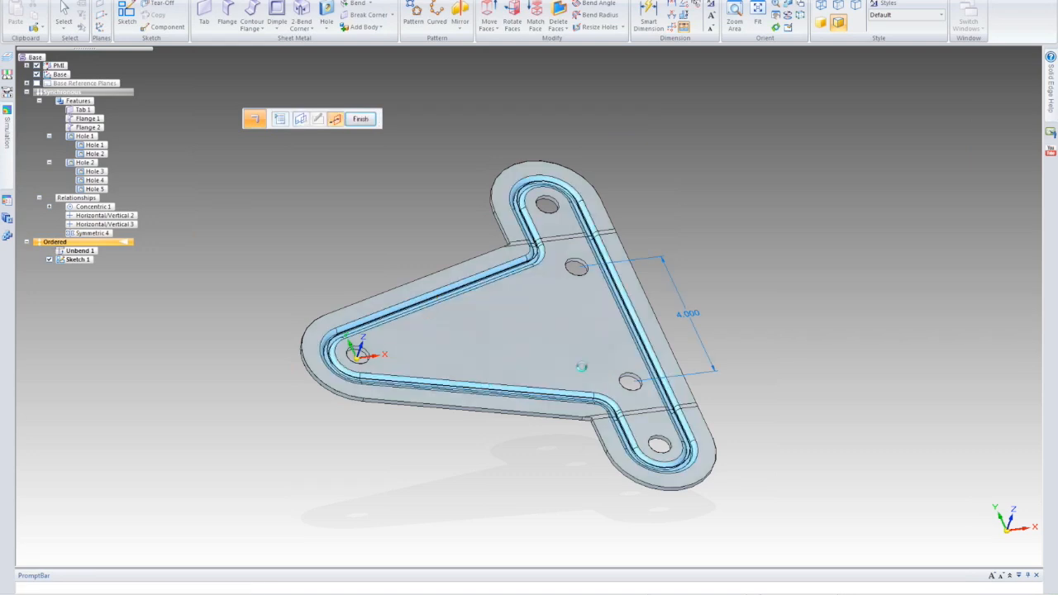
pyautogui.rightClick(849, 321)
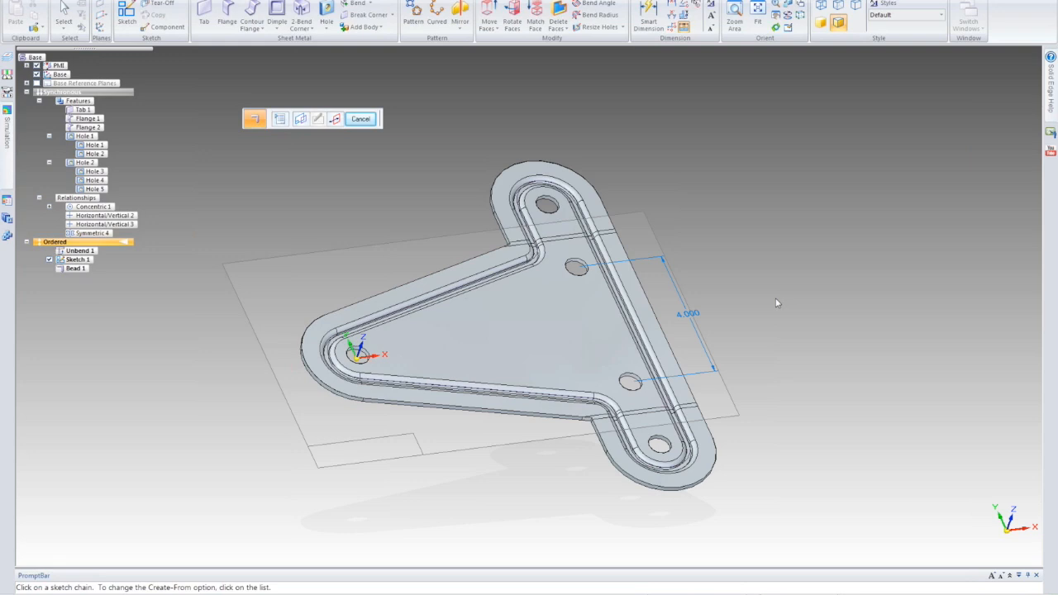
pyautogui.moveTo(772, 340); pyautogui.dragTo(791, 383, button='middle')
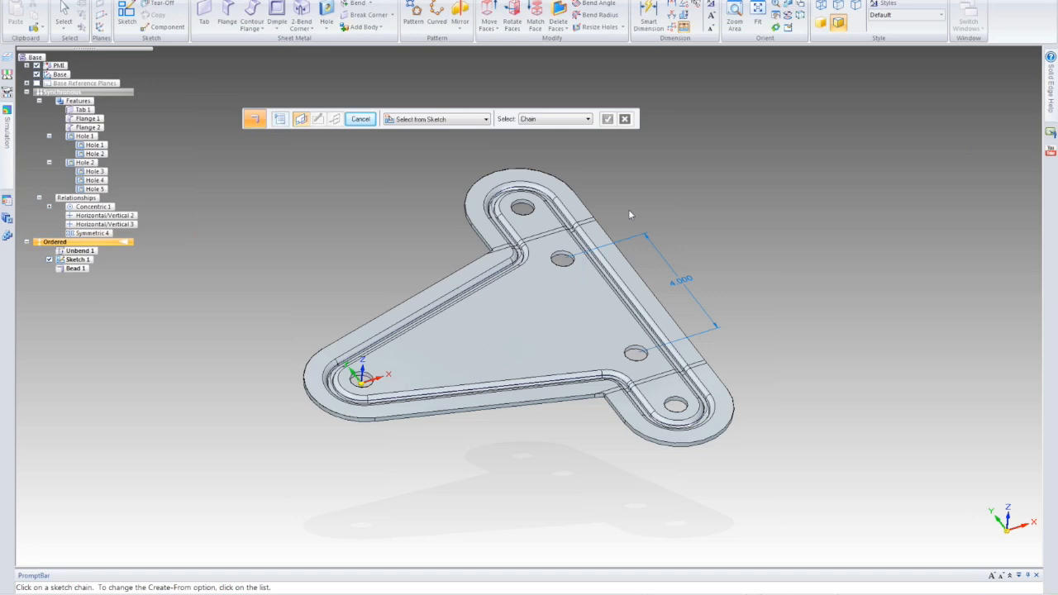
pyautogui.scroll(3, 628, 213)
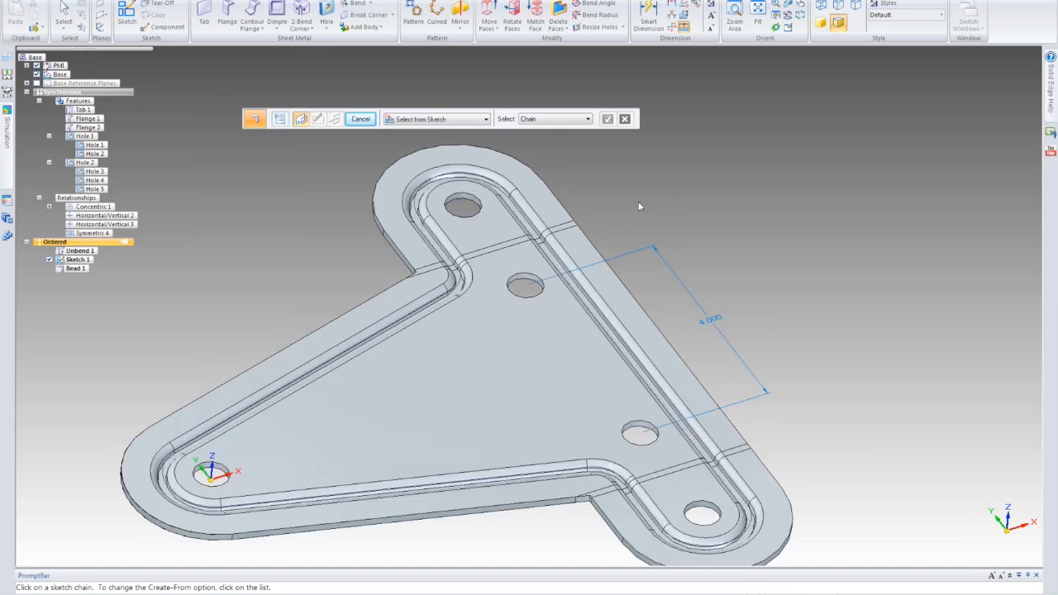
# - Rebend both flange bends of the flattened bracket and finish the feature
pyautogui.keyDown('shift'); pyautogui.moveTo(638, 201); pyautogui.dragTo(667, 188, button='middle'); pyautogui.keyUp('shift')
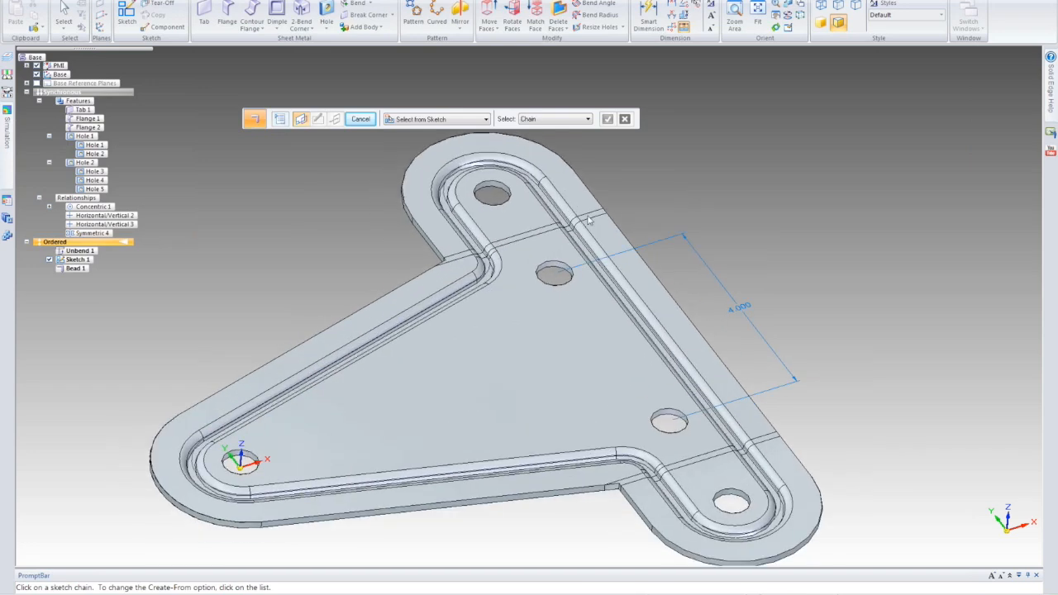
pyautogui.scroll(-2, 589, 219)
pyautogui.click(370, 4)
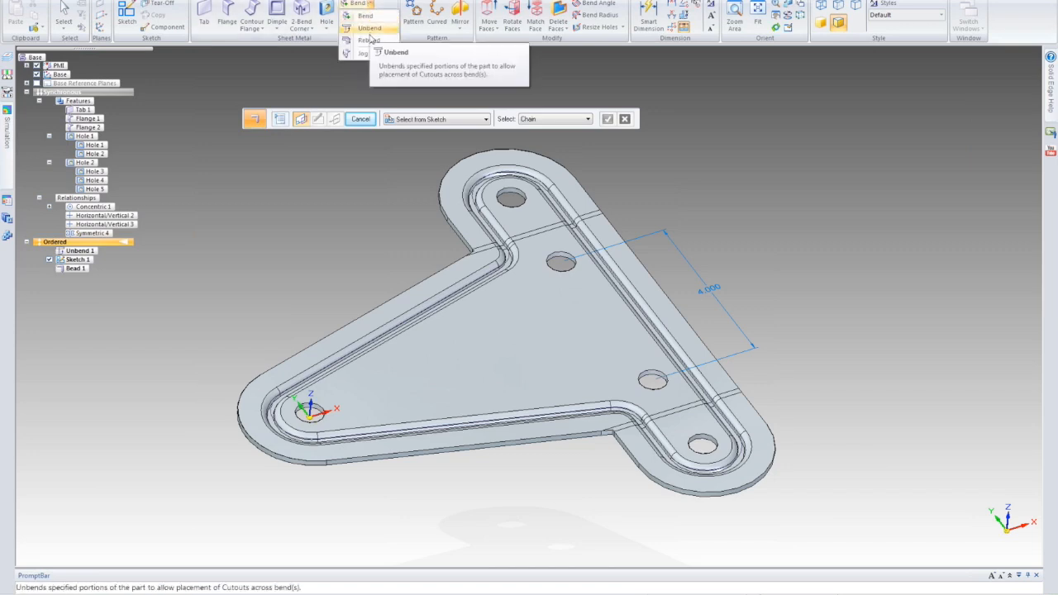
pyautogui.click(370, 31)
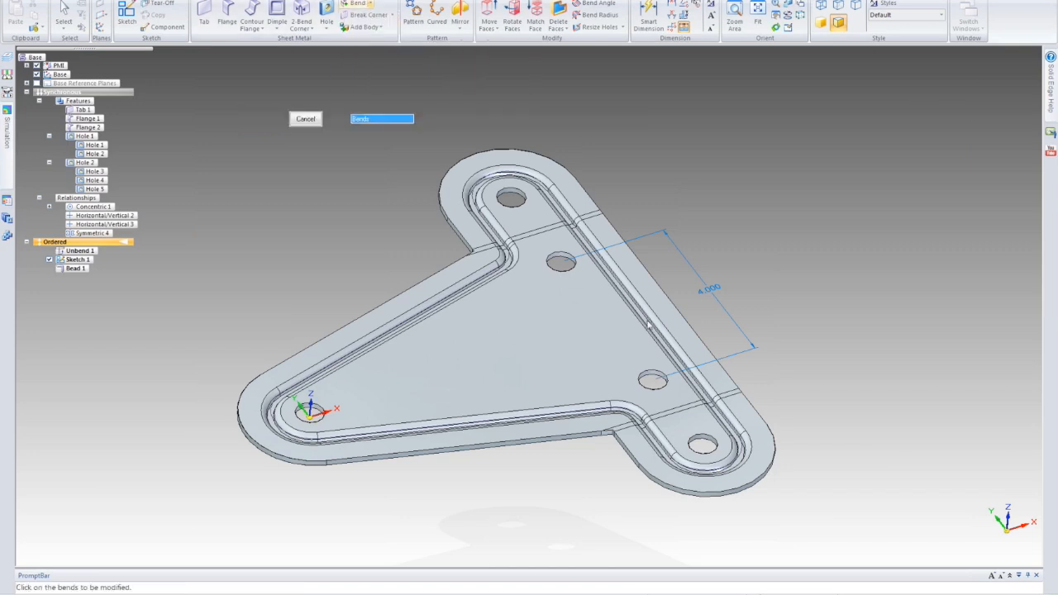
pyautogui.click(557, 232)
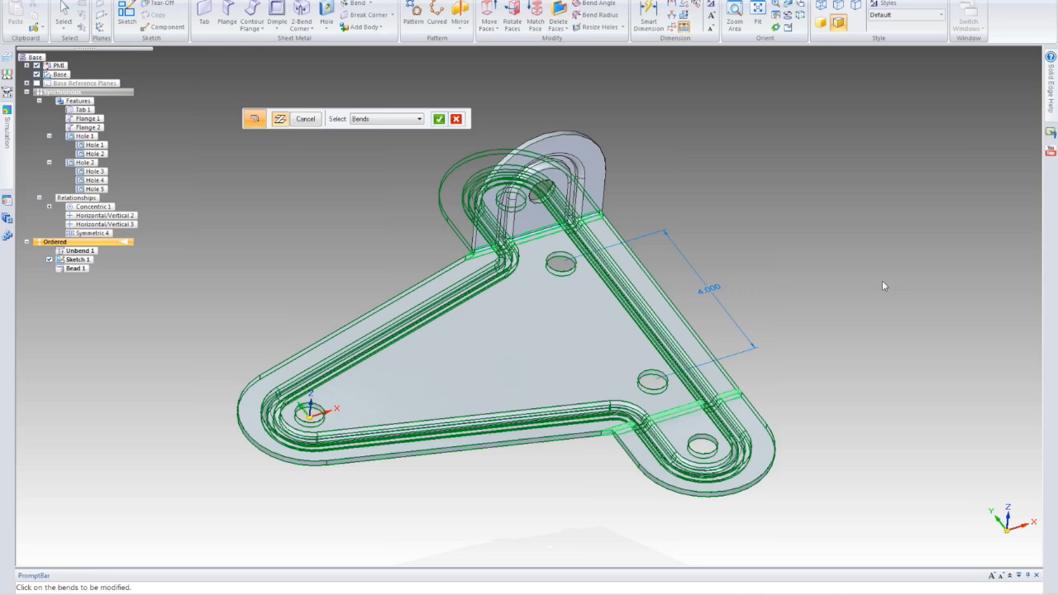
pyautogui.rightClick(818, 358)
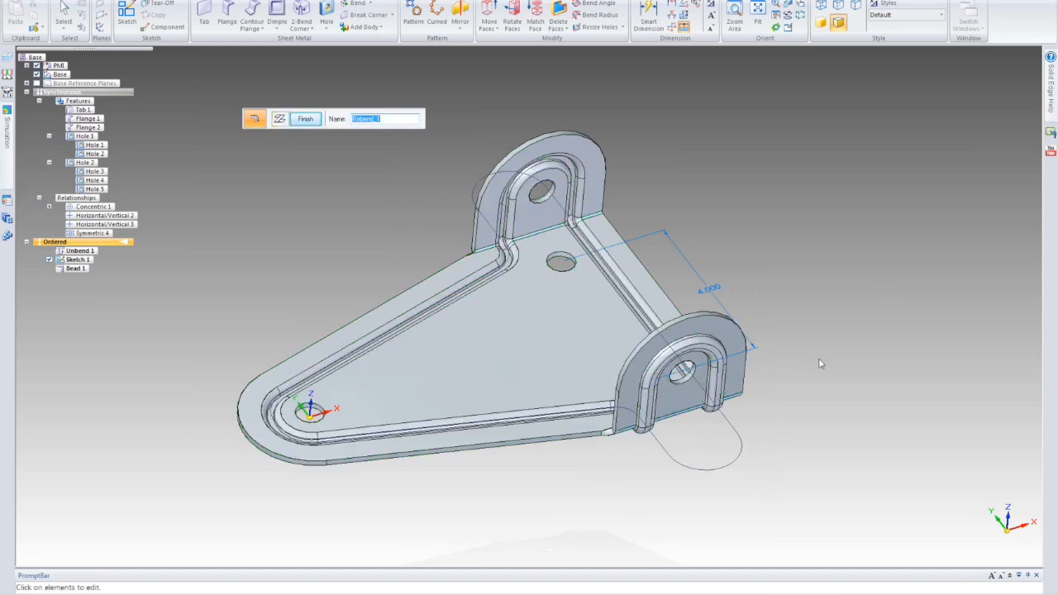
pyautogui.moveTo(777, 318); pyautogui.dragTo(815, 248, button='middle')
pyautogui.click(305, 118)
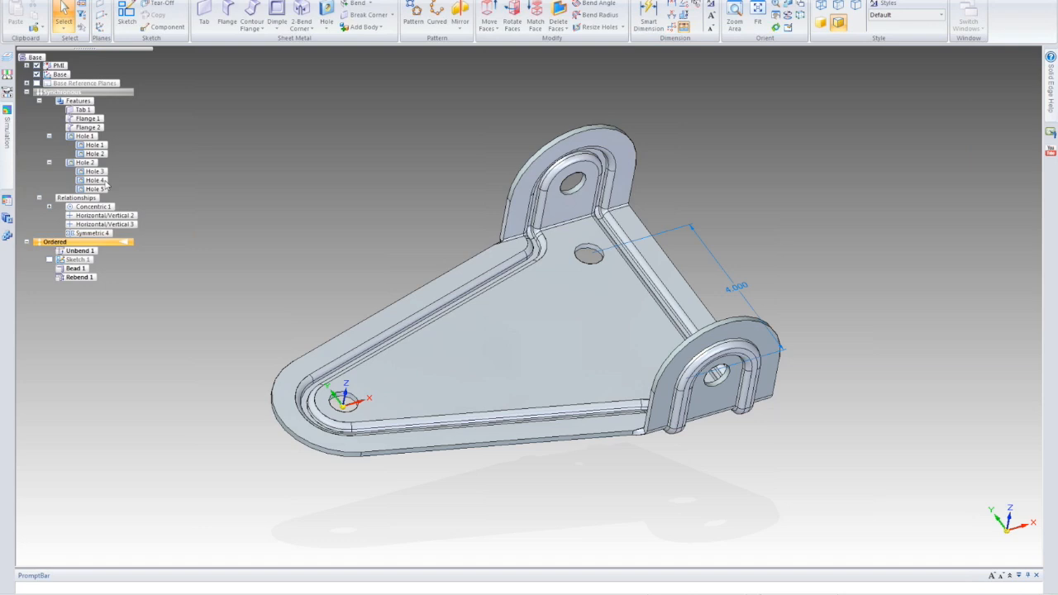
# - Hide the PMI dimensions and save the part as Base.psm in the Sheet Metal folder
pyautogui.click(36, 65)
pyautogui.moveTo(433, 168); pyautogui.dragTo(439, 189, button='middle')
pyautogui.hotkey('ctrl', 's')
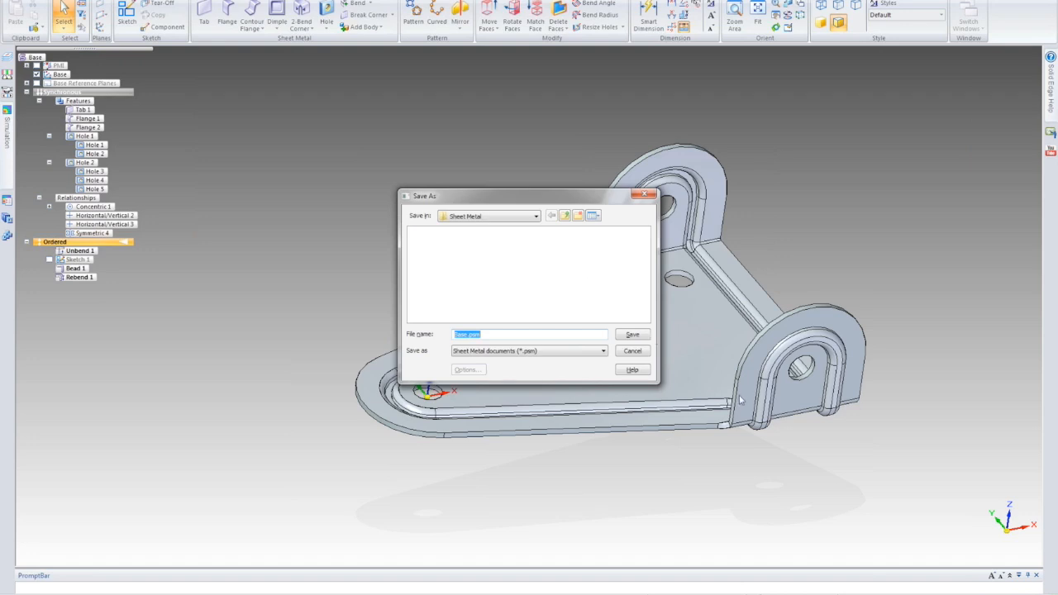
pyautogui.click(641, 337)
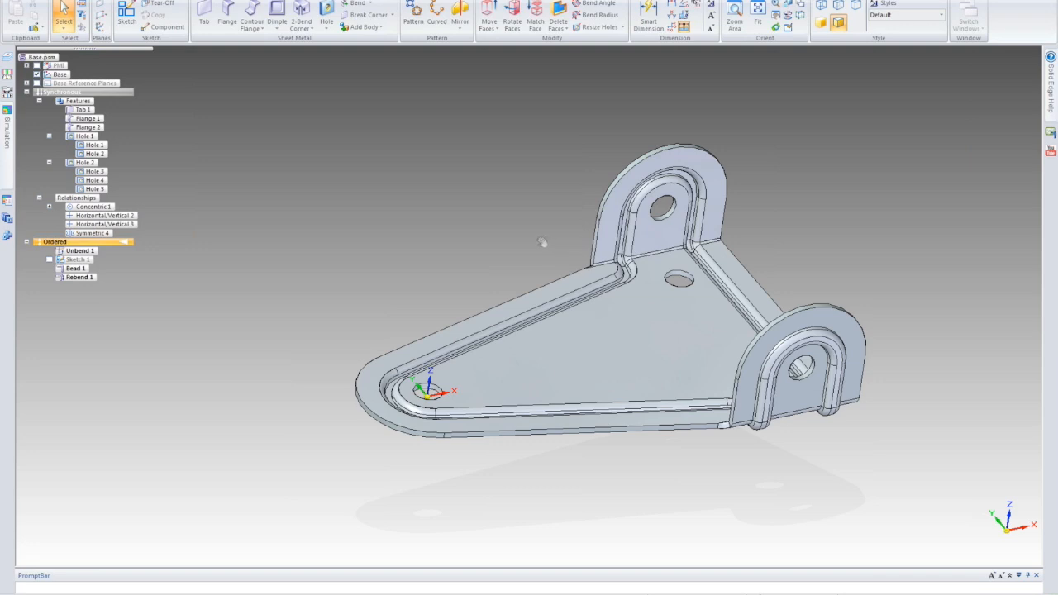
# - Create a simulation study of type Linear Static with a Surface mesh
pyautogui.keyDown('shift'); pyautogui.moveTo(498, 230); pyautogui.dragTo(453, 218, button='middle'); pyautogui.keyUp('shift')
pyautogui.scroll(2, 454, 219)
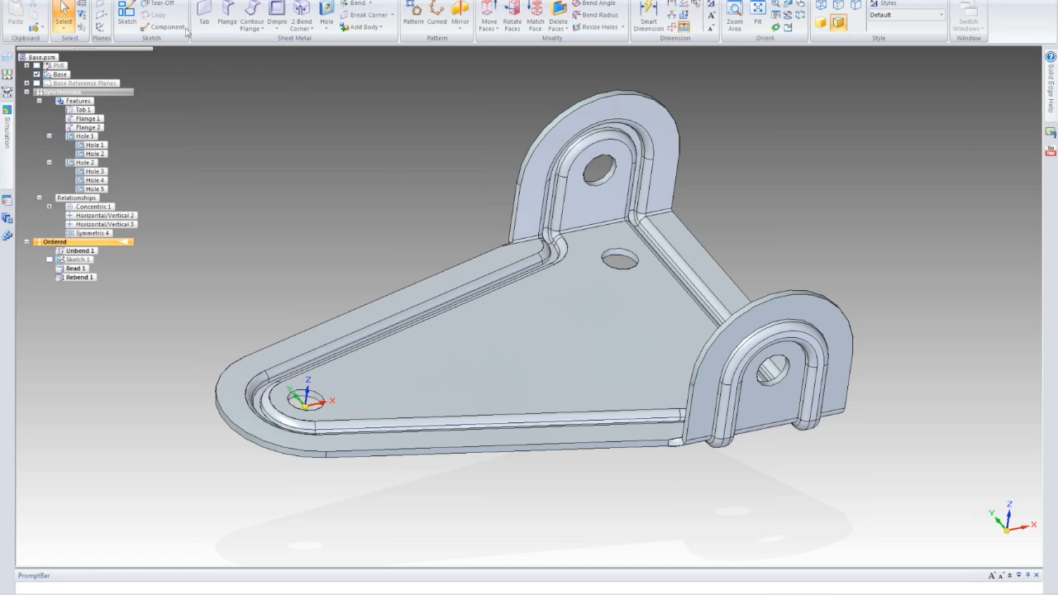
pyautogui.click(162, 1)
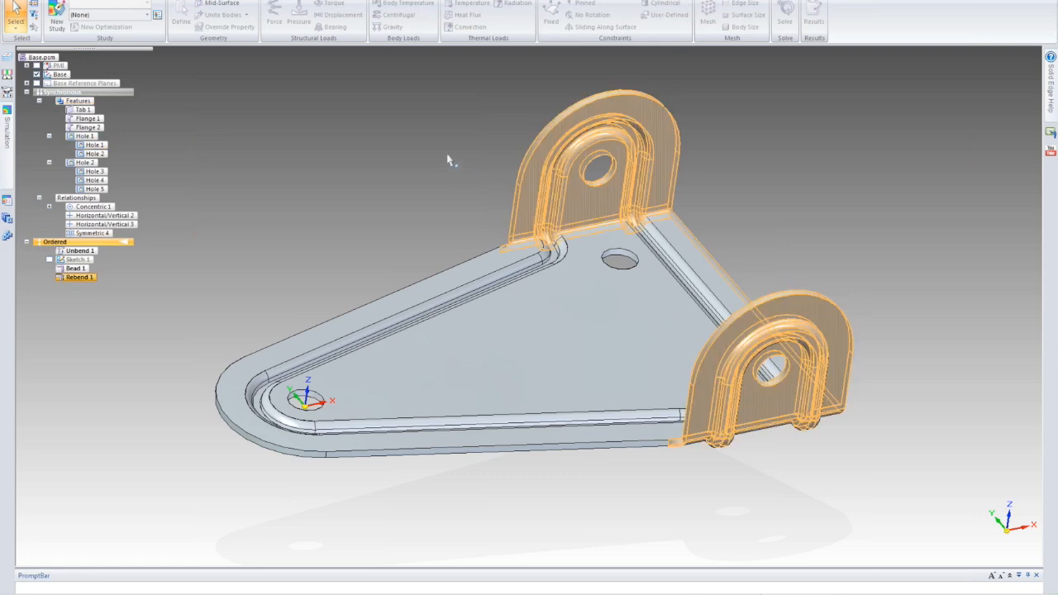
pyautogui.moveTo(563, 315); pyautogui.dragTo(595, 233, button='middle')
pyautogui.moveTo(587, 194); pyautogui.dragTo(613, 222, button='middle')
pyautogui.click(56, 21)
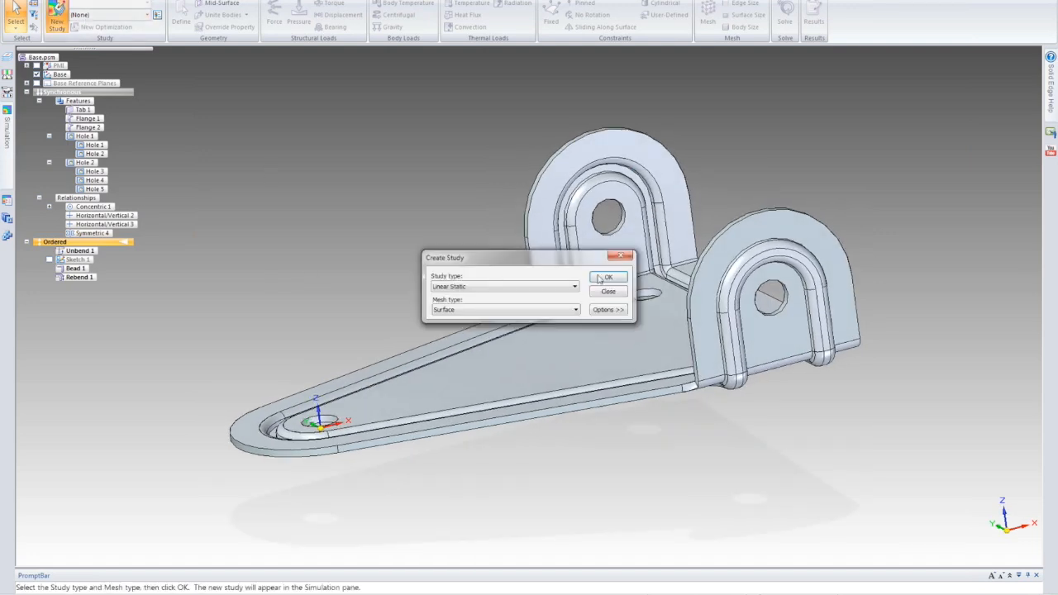
pyautogui.press('Return')
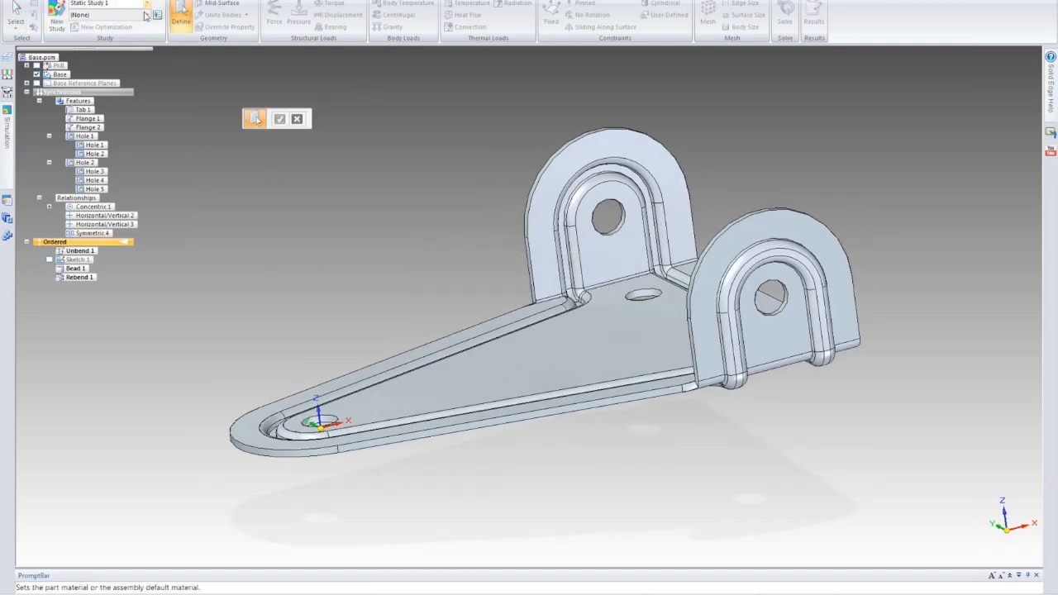
# - Assign Steel as the bracket's material
pyautogui.click(147, 15)
pyautogui.scroll(-3, 143, 66)
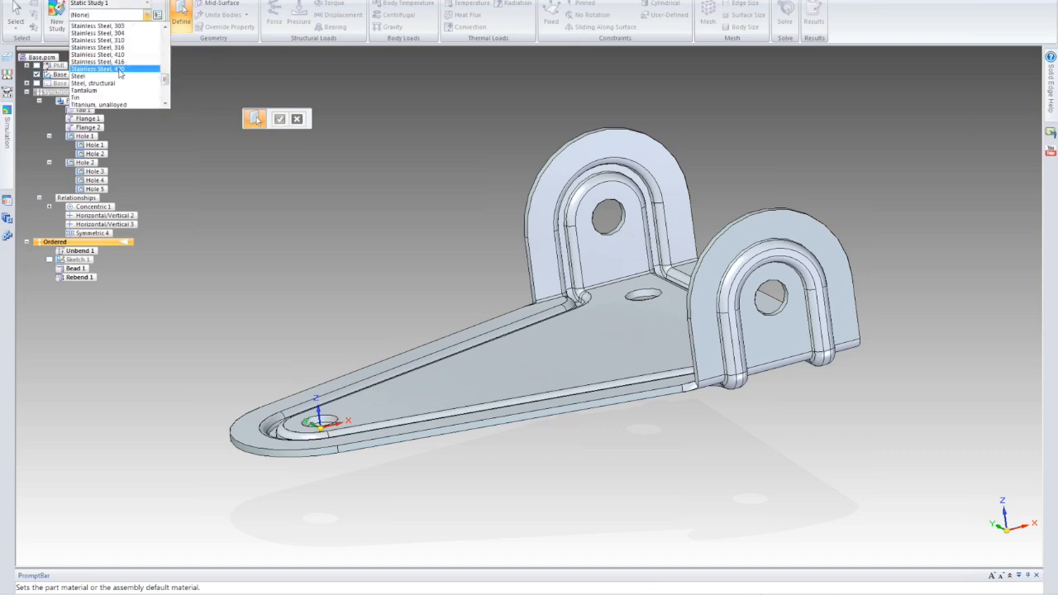
pyautogui.click(111, 74)
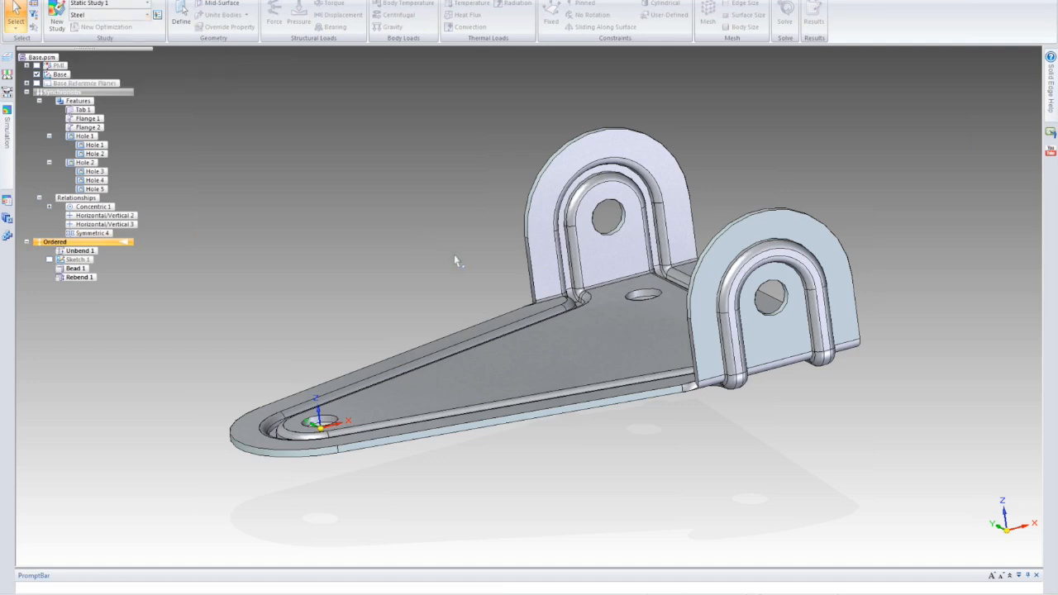
# - Create a mid-surface of the bracket at an offset ratio of 0.500 and finish the feature
pyautogui.moveTo(430, 248); pyautogui.dragTo(481, 286, button='middle')
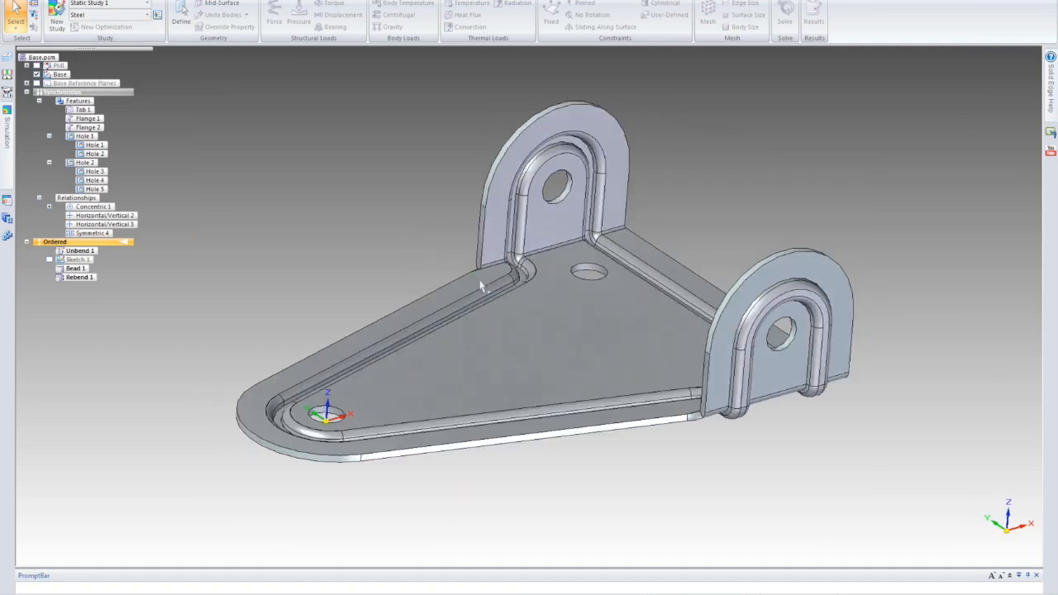
pyautogui.keyDown('shift'); pyautogui.moveTo(350, 225); pyautogui.dragTo(341, 232, button='middle'); pyautogui.keyUp('shift')
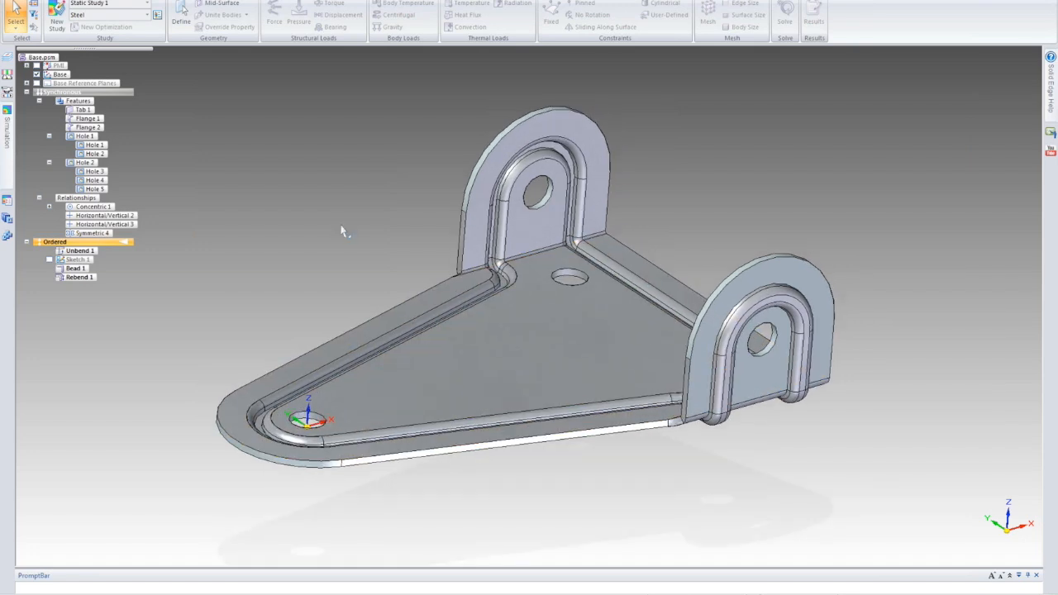
pyautogui.click(230, 7)
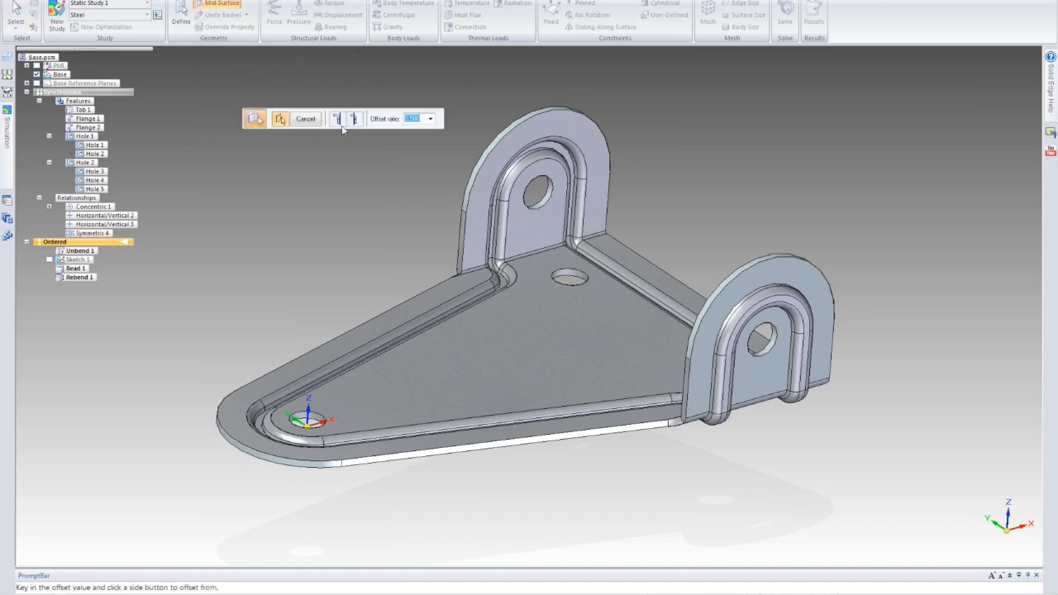
pyautogui.click(354, 119)
pyautogui.click(338, 120)
pyautogui.click(338, 121)
pyautogui.click(355, 120)
pyautogui.rightClick(358, 211)
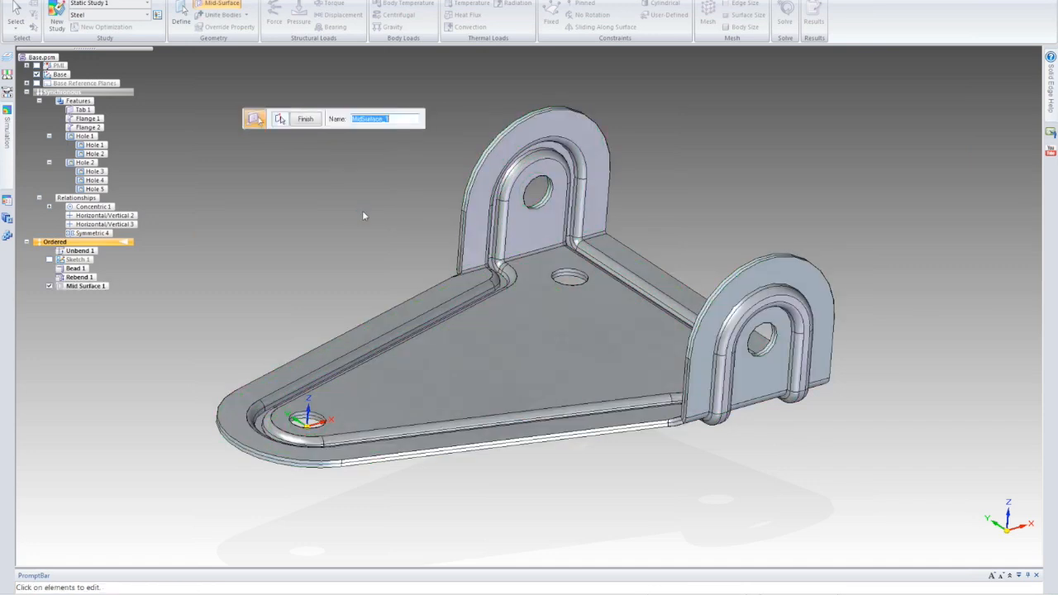
pyautogui.click(305, 120)
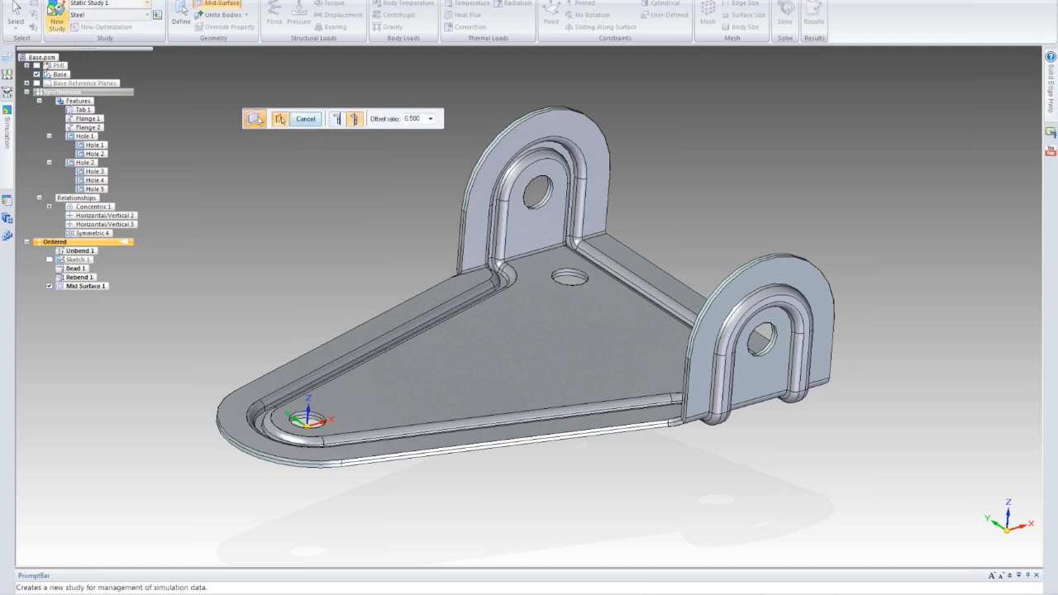
# - Hide the solid design body and include the bracket's mid-surface as the study geometry
pyautogui.rightClick(163, 96)
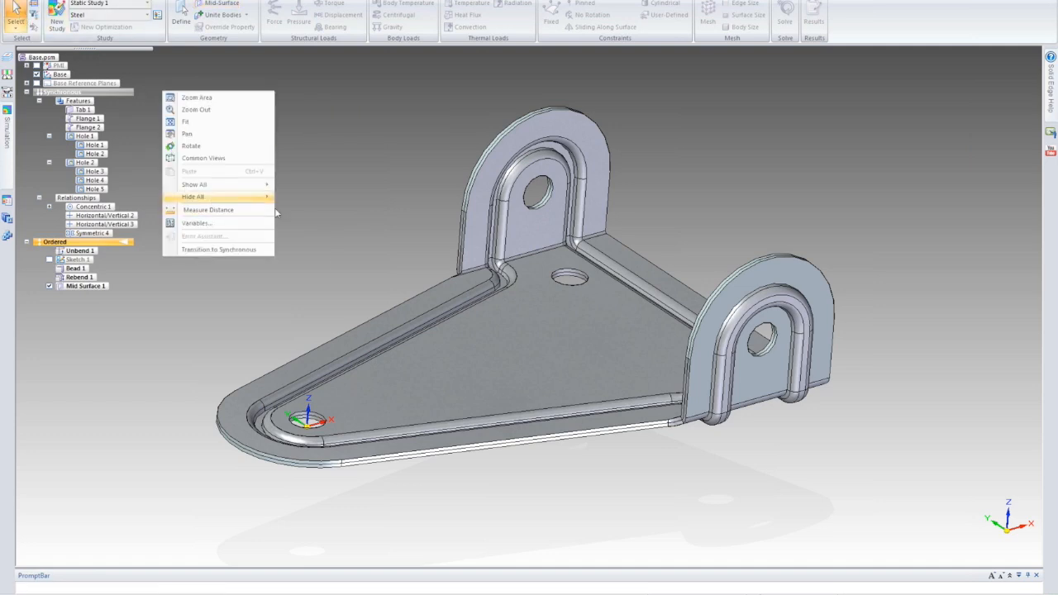
pyautogui.moveTo(263, 197)
pyautogui.click(322, 284)
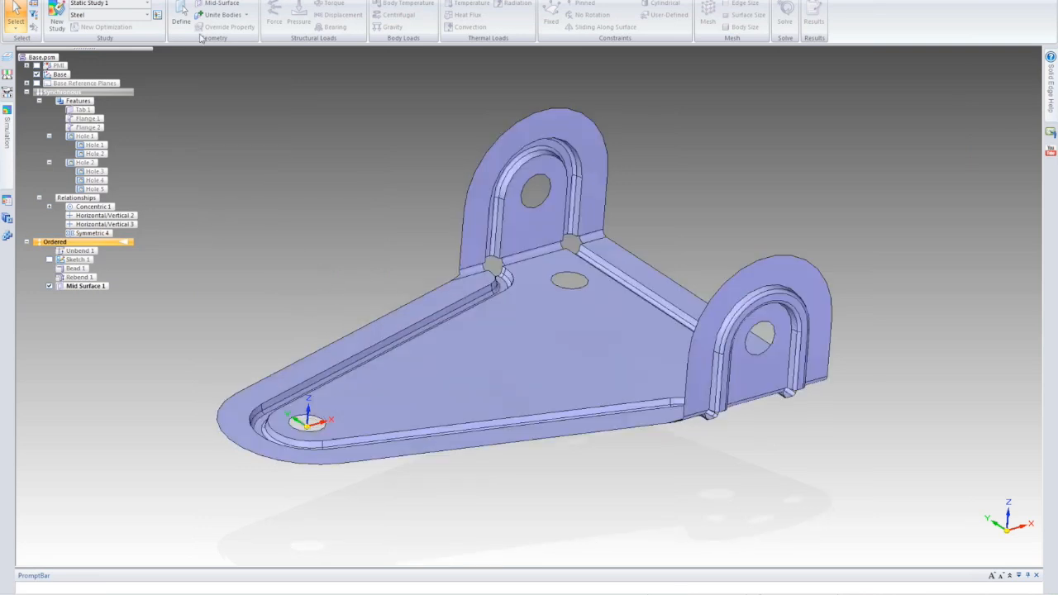
pyautogui.click(181, 18)
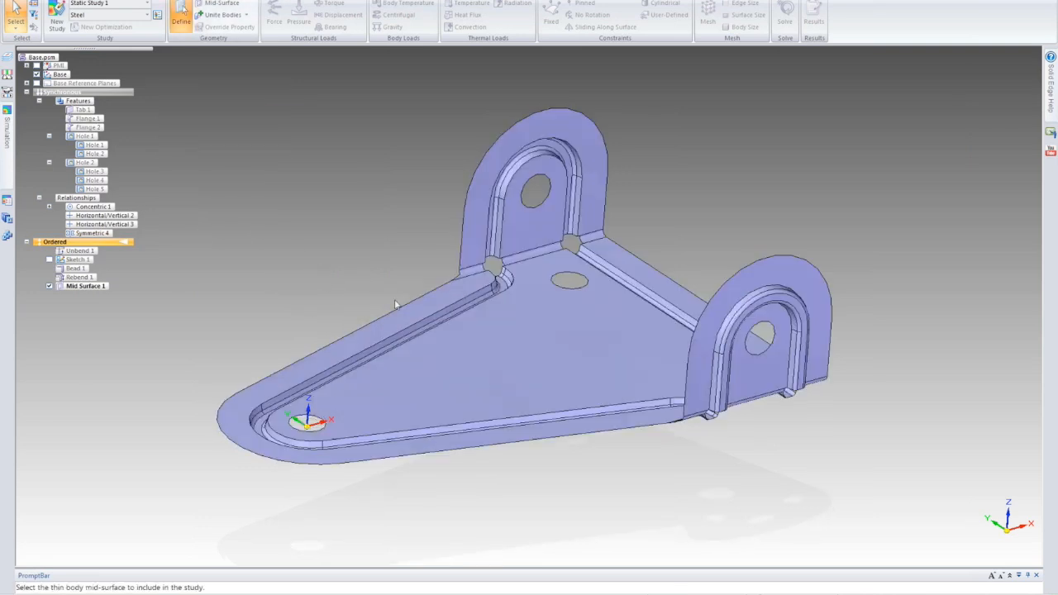
pyautogui.click(491, 376)
pyautogui.rightClick(359, 234)
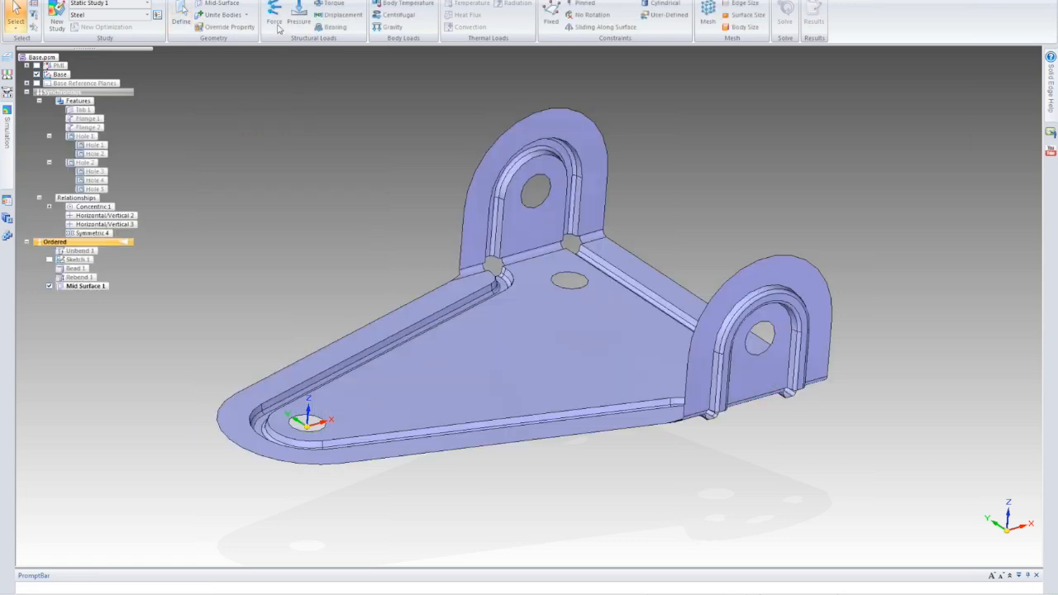
# - Apply a 50 lbf force to the face inside the bead on the rear flange
pyautogui.click(272, 13)
pyautogui.click(548, 227)
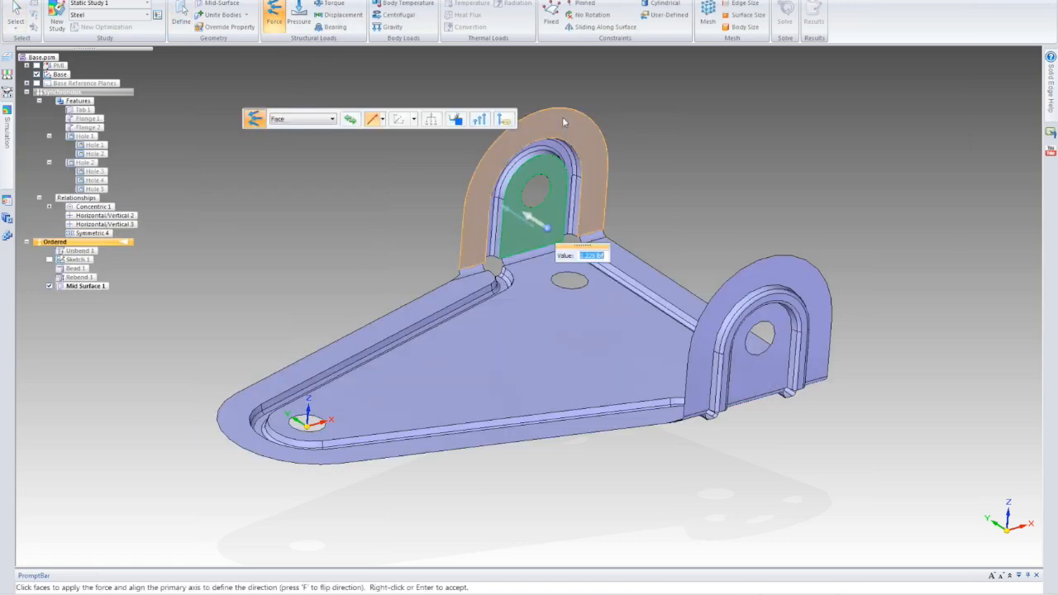
pyautogui.write('50')
pyautogui.press('Return')
pyautogui.rightClick(562, 122)
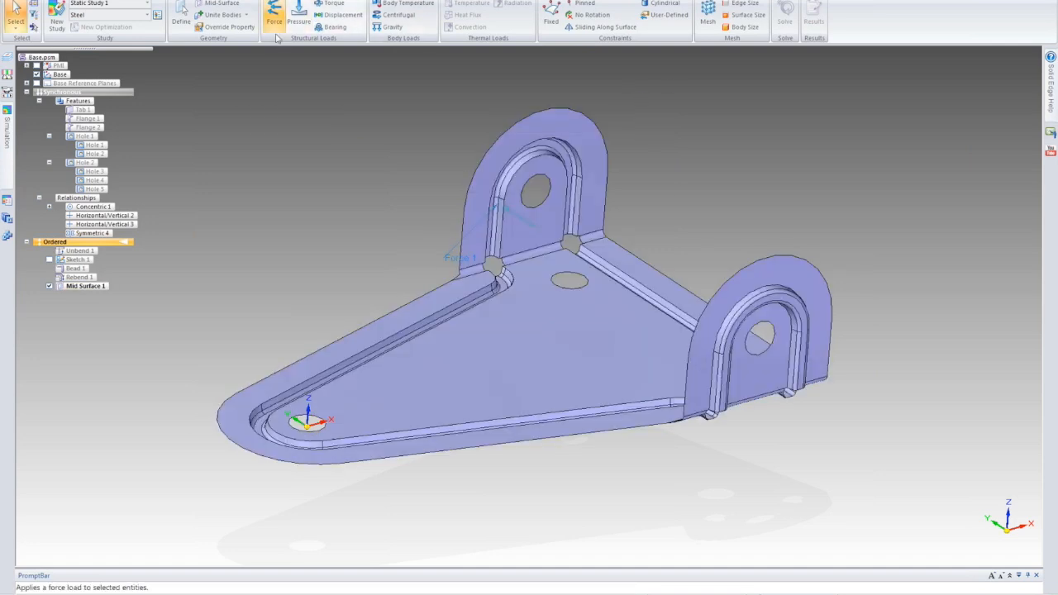
# - Apply a 50 lbf force to the face inside the bead on the front flange
pyautogui.click(777, 341)
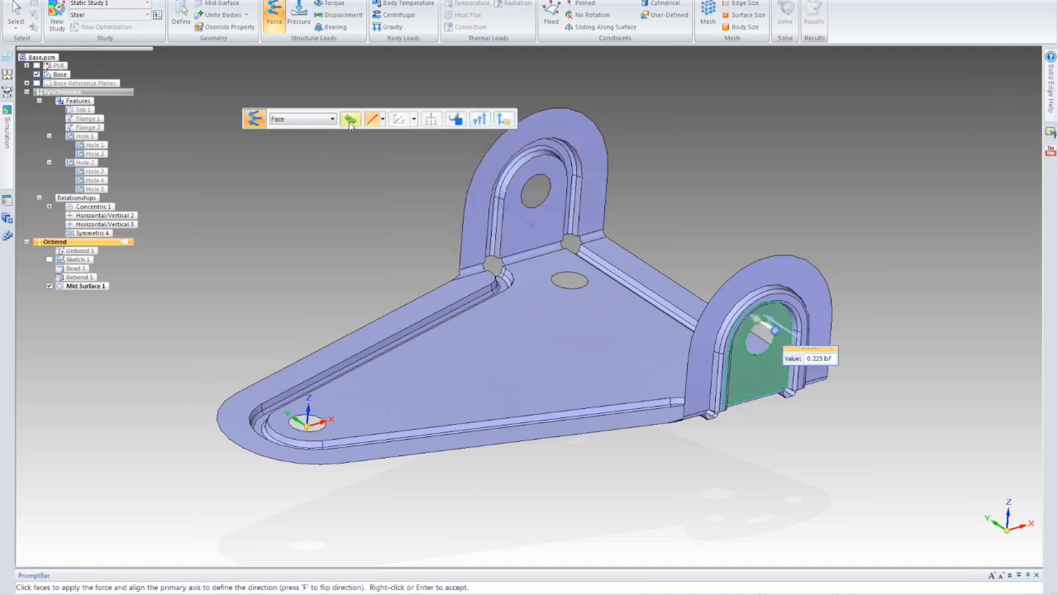
pyautogui.write('50')
pyautogui.press('Return')
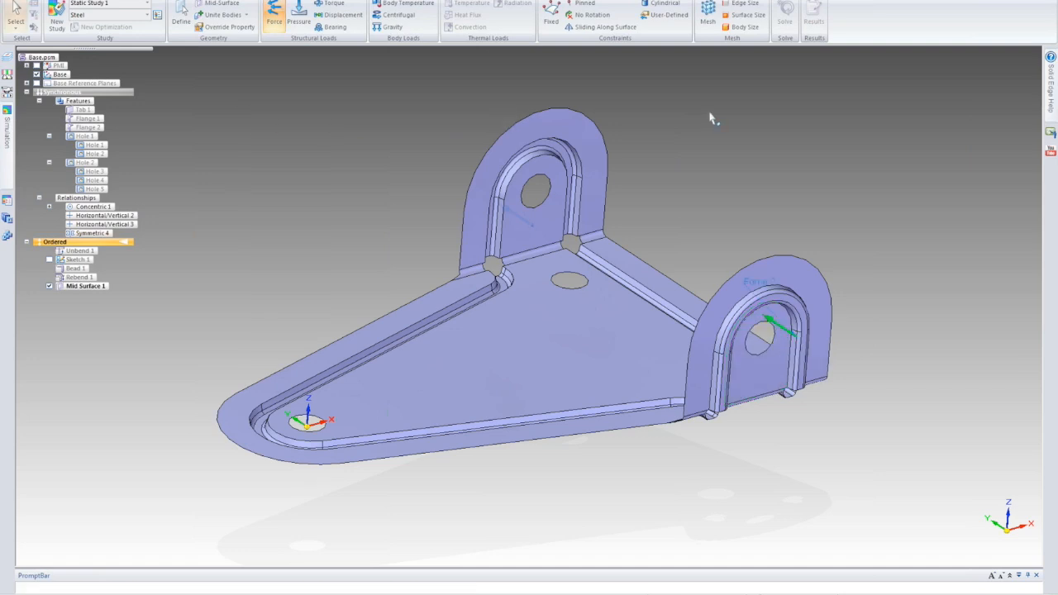
pyautogui.rightClick(692, 194)
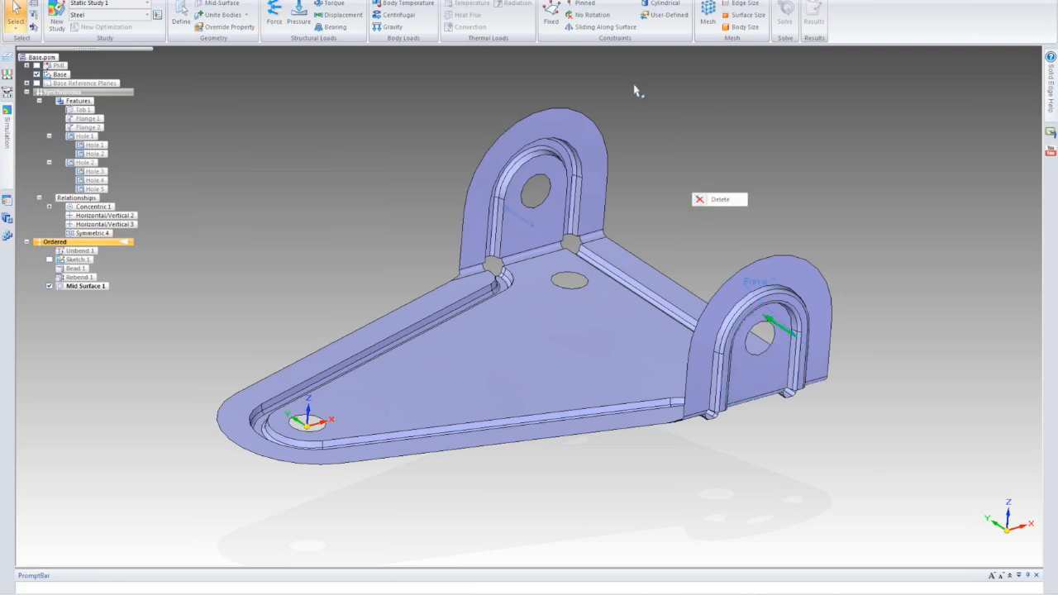
# - Apply a fixed constraint to the base plate face enclosed by the bead
pyautogui.click(552, 15)
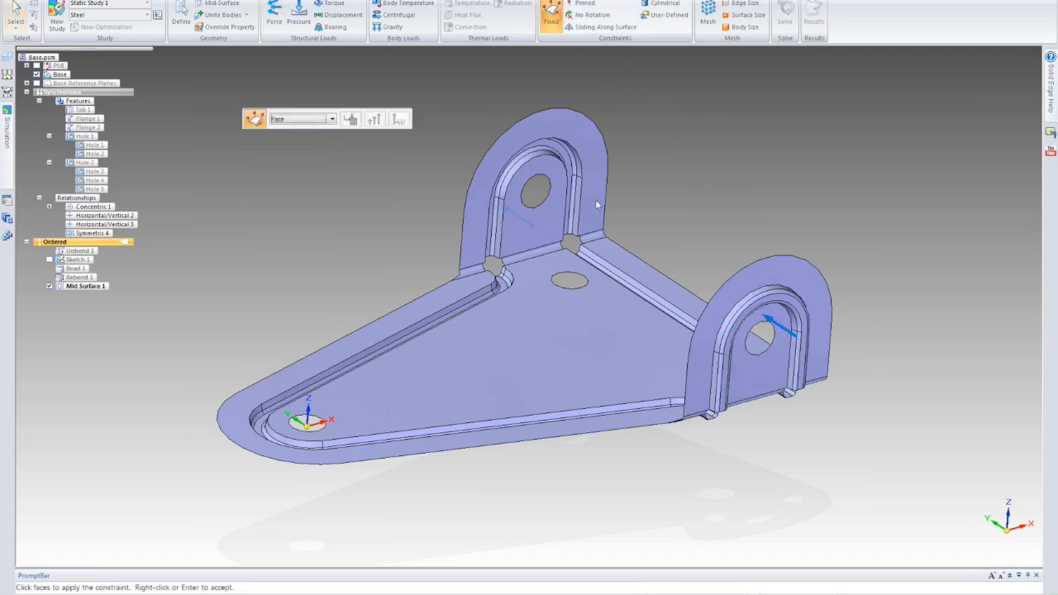
pyautogui.moveTo(676, 407); pyautogui.dragTo(653, 415, button='middle')
pyautogui.click(653, 415)
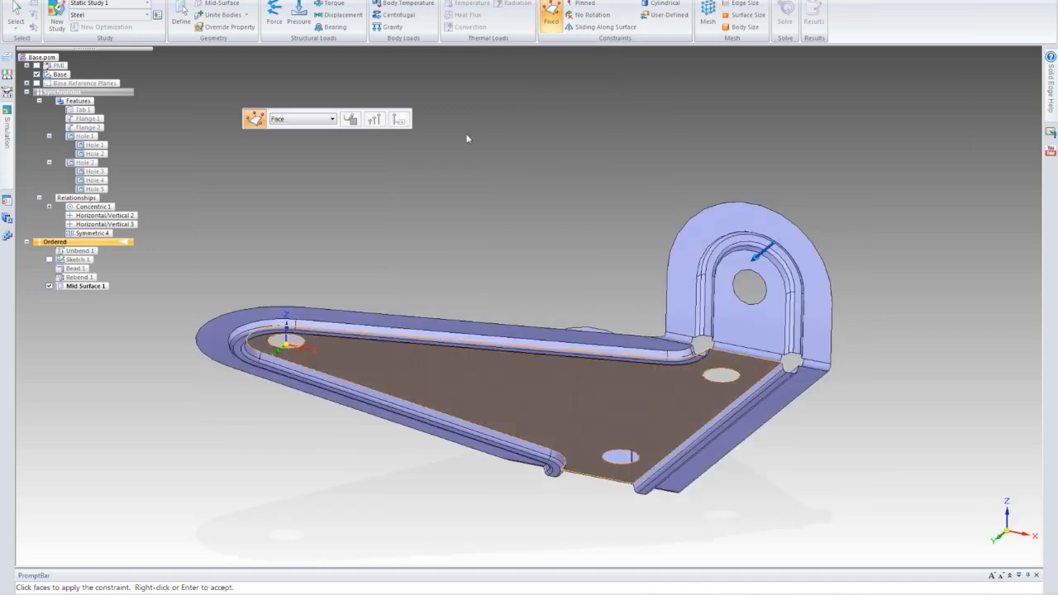
pyautogui.moveTo(474, 179); pyautogui.dragTo(570, 201, button='middle')
pyautogui.rightClick(757, 180)
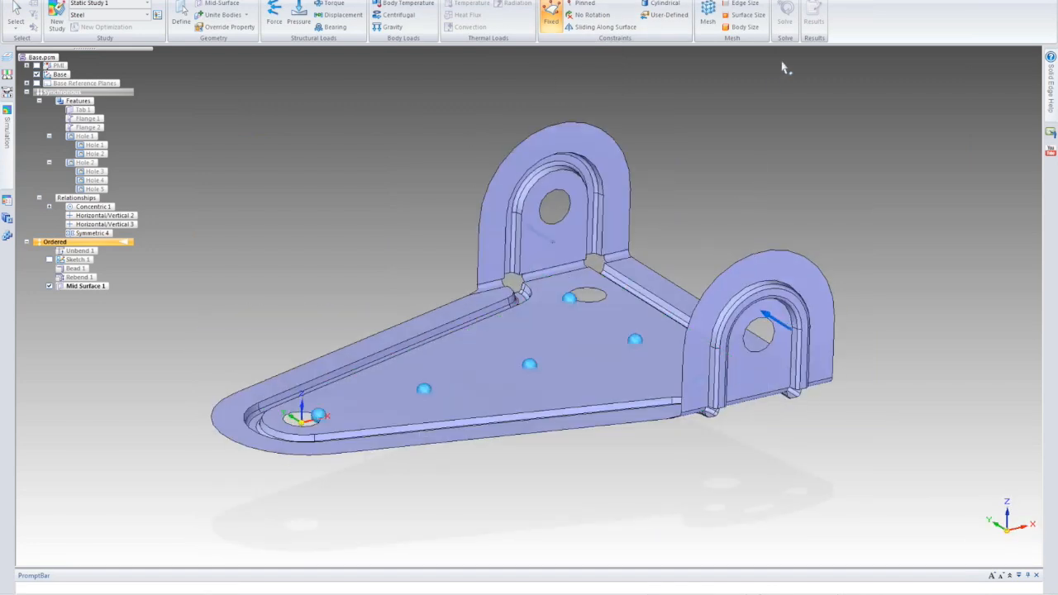
# - Solve the static study and animate the resulting deformation of the bracket
pyautogui.click(785, 24)
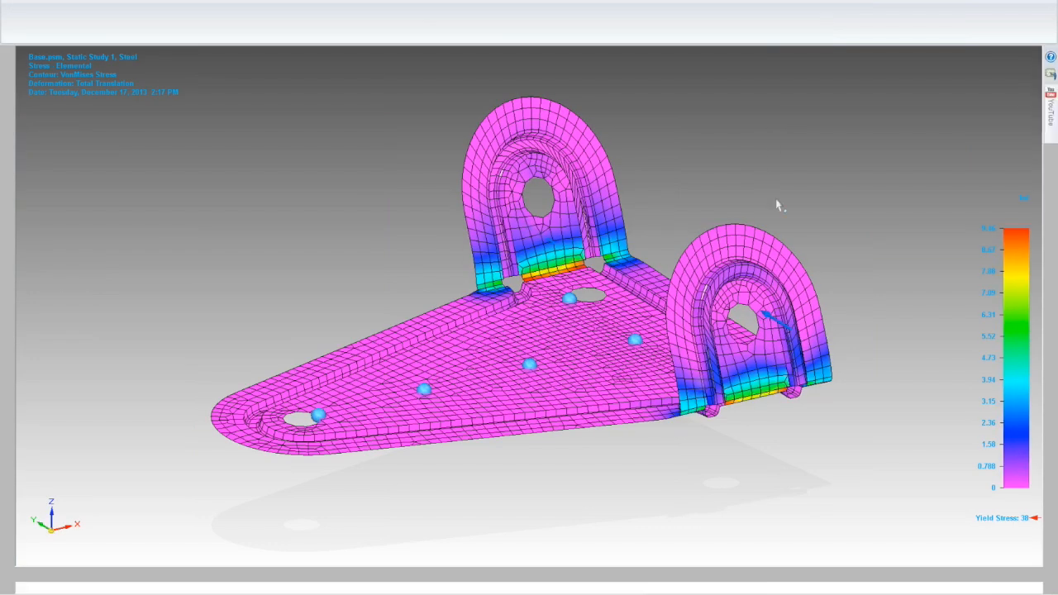
pyautogui.moveTo(635, 137); pyautogui.dragTo(711, 214, button='middle')
pyautogui.click(304, 25)
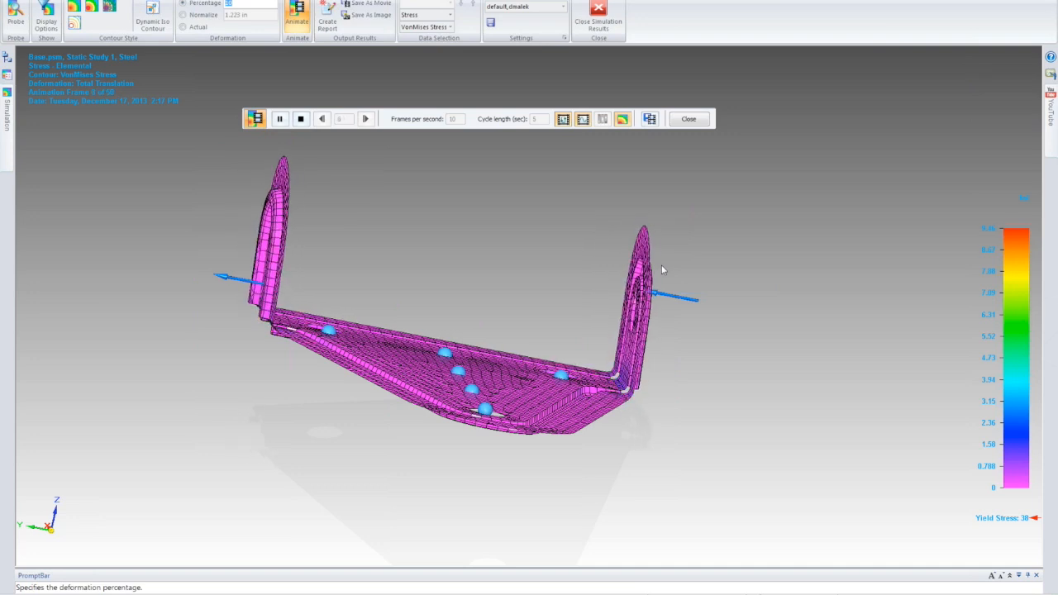
# - Create a report of the simulation results in Word 2007 (.docx) format
pyautogui.click(327, 25)
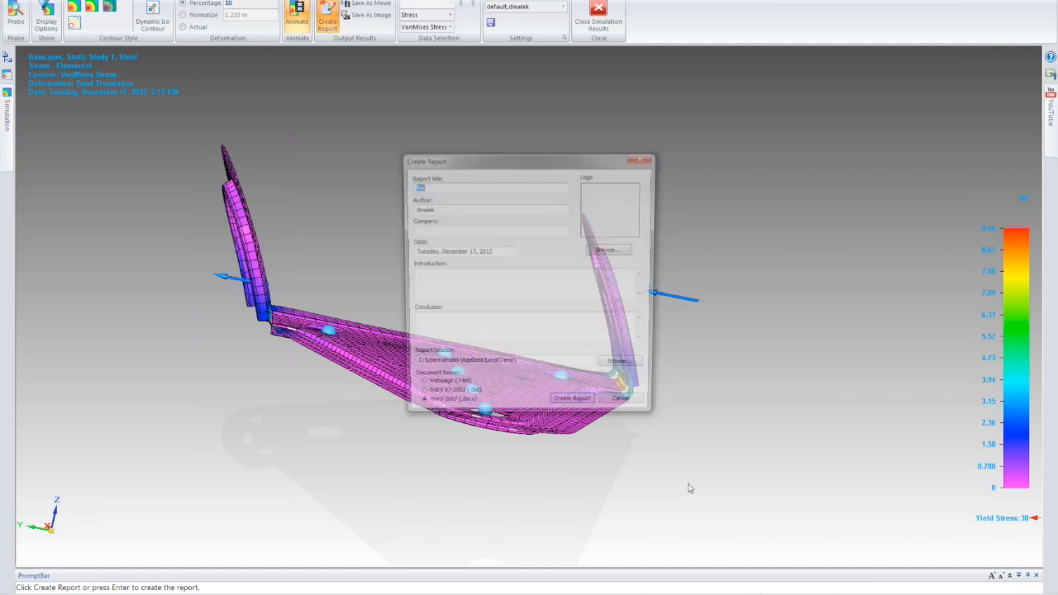
pyautogui.click(575, 407)
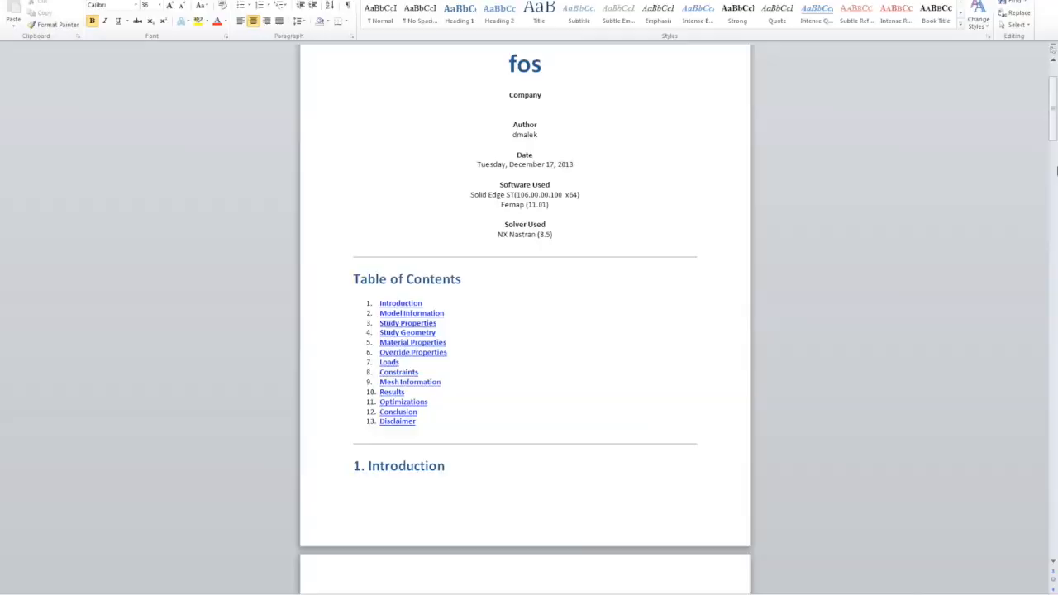
# - Skim through the simulation report in Word and return to the bracket model in Solid Edge
pyautogui.moveTo(1056, 169); pyautogui.dragTo(1054, 498)
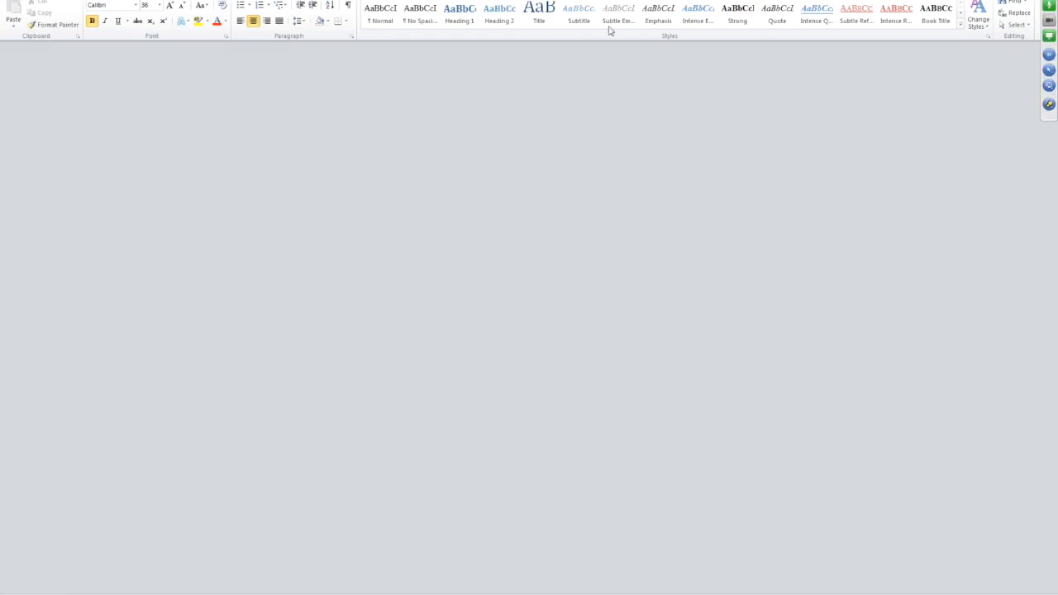
pyautogui.click(608, 28)
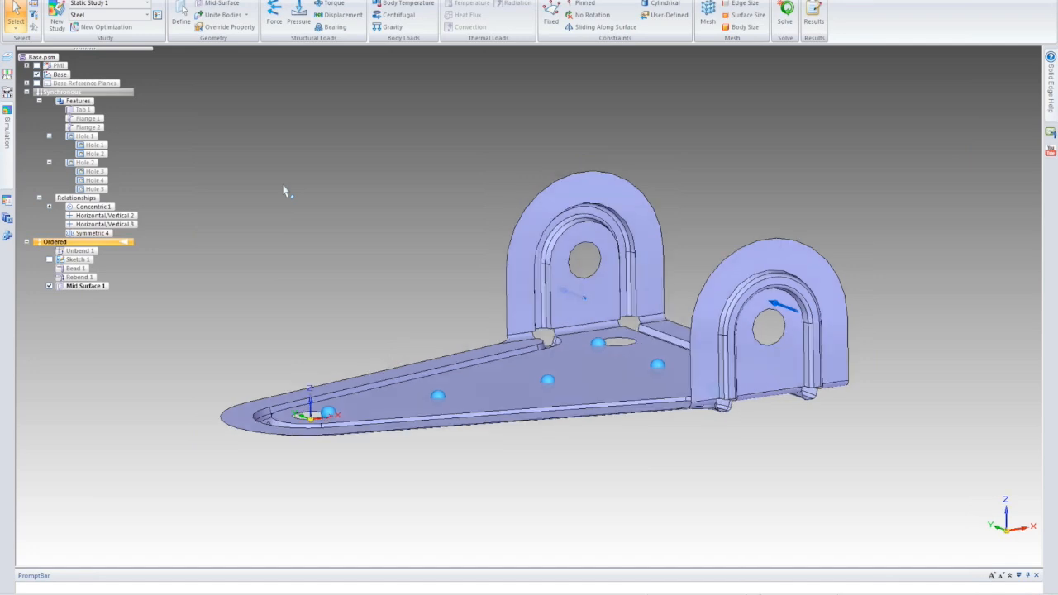
# - Show the design body of the bracket and hide its mid-surface
pyautogui.rightClick(286, 189)
pyautogui.moveTo(385, 280)
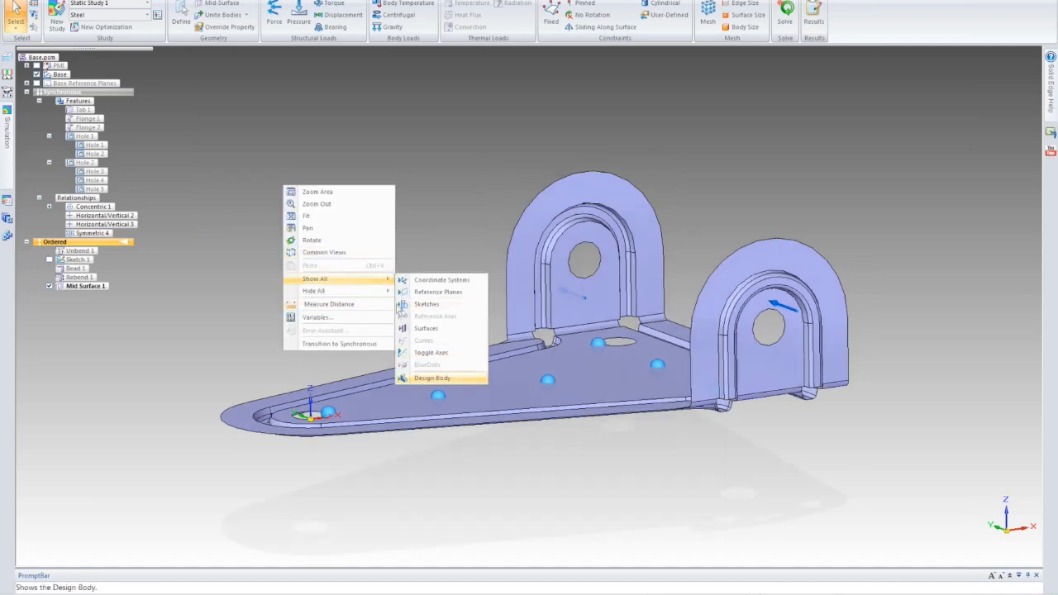
pyautogui.click(432, 378)
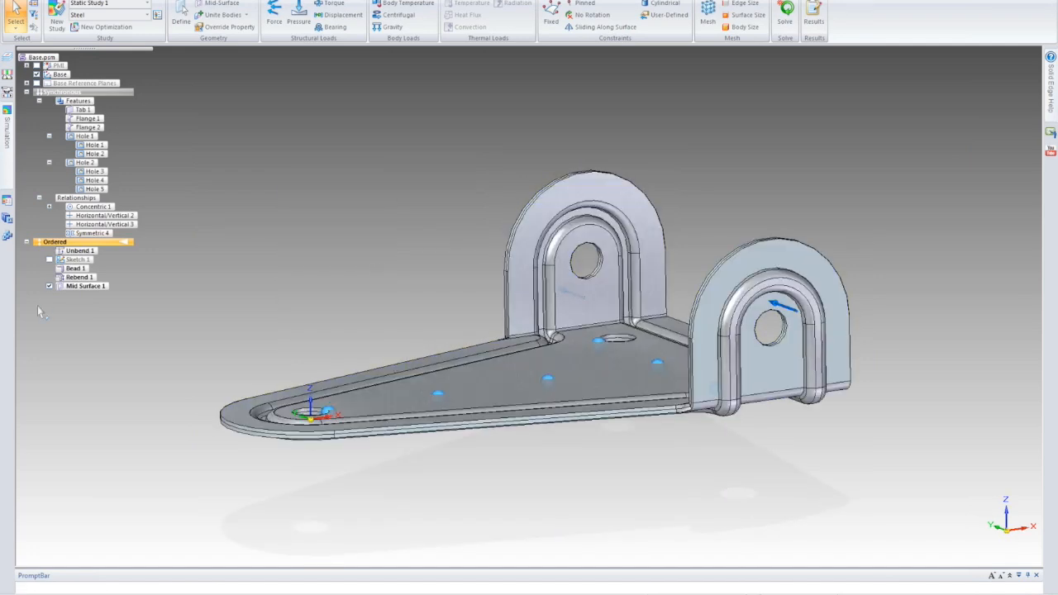
pyautogui.click(50, 286)
# - Hide the load and constraint symbols of the static study on the bracket
pyautogui.click(5, 135)
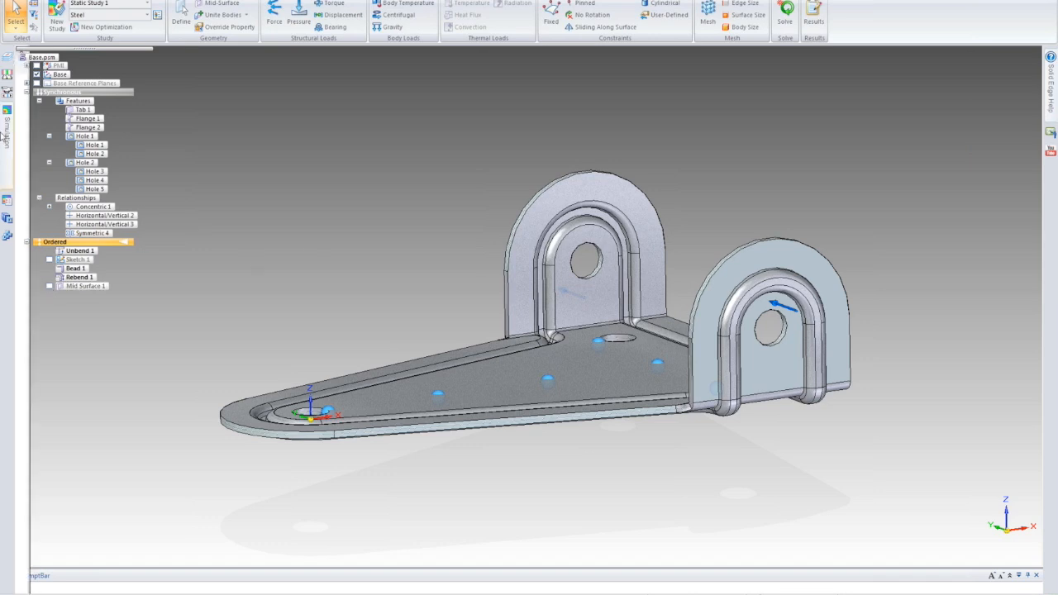
pyautogui.click(44, 139)
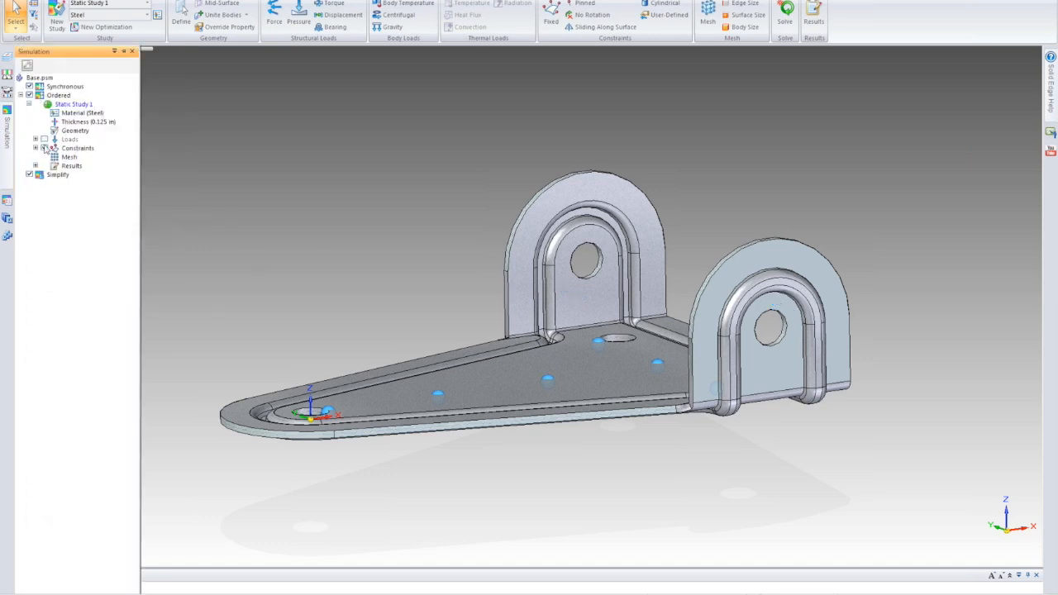
pyautogui.click(43, 148)
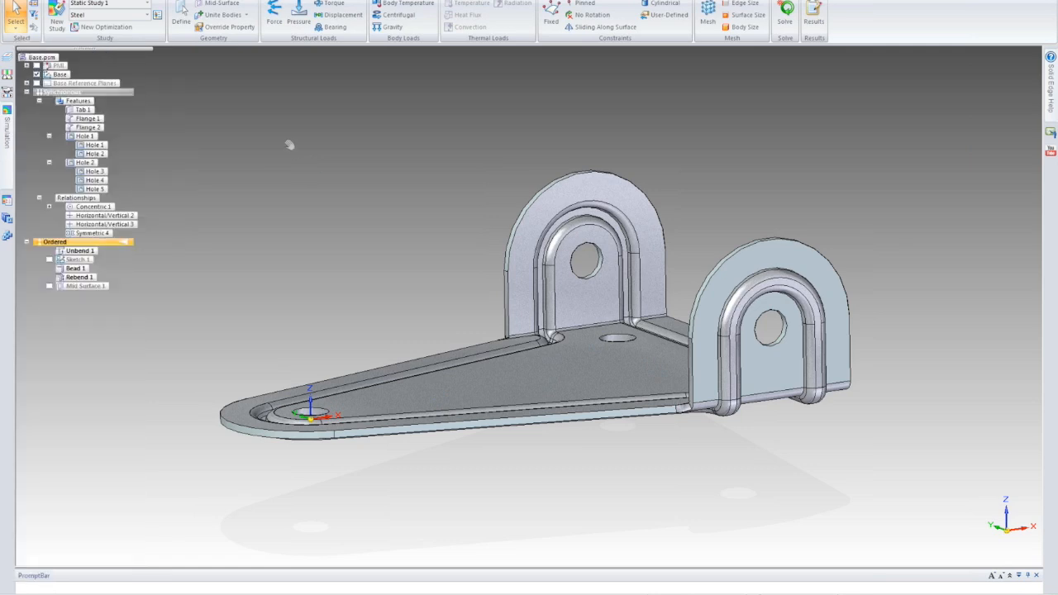
pyautogui.moveTo(290, 145); pyautogui.dragTo(335, 208, button='middle')
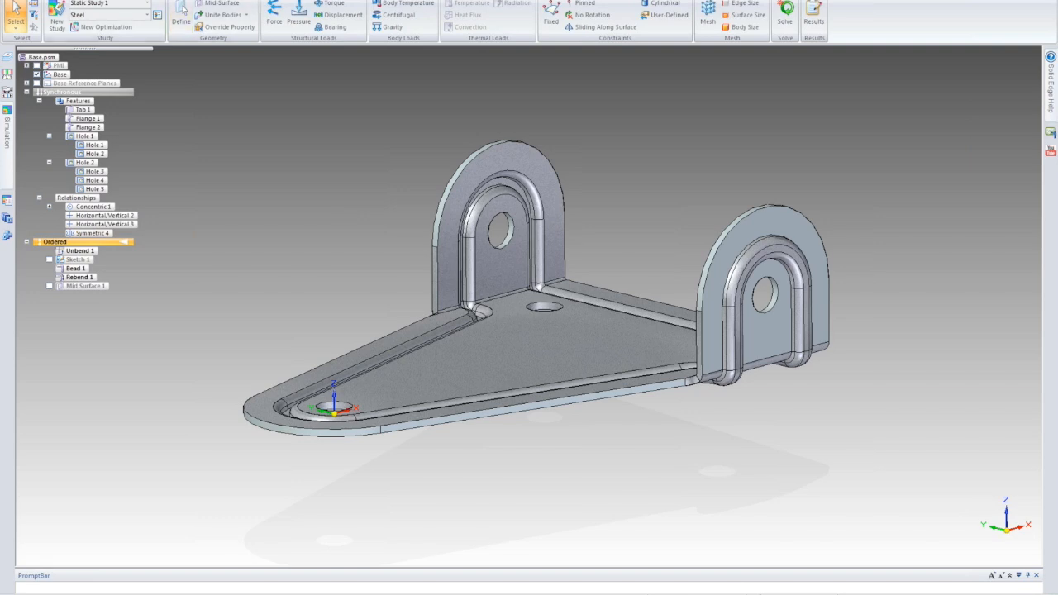
# - Add a new sheet metal body named Top and name the initial bracket body Base
pyautogui.click(50, 1)
pyautogui.click(364, 28)
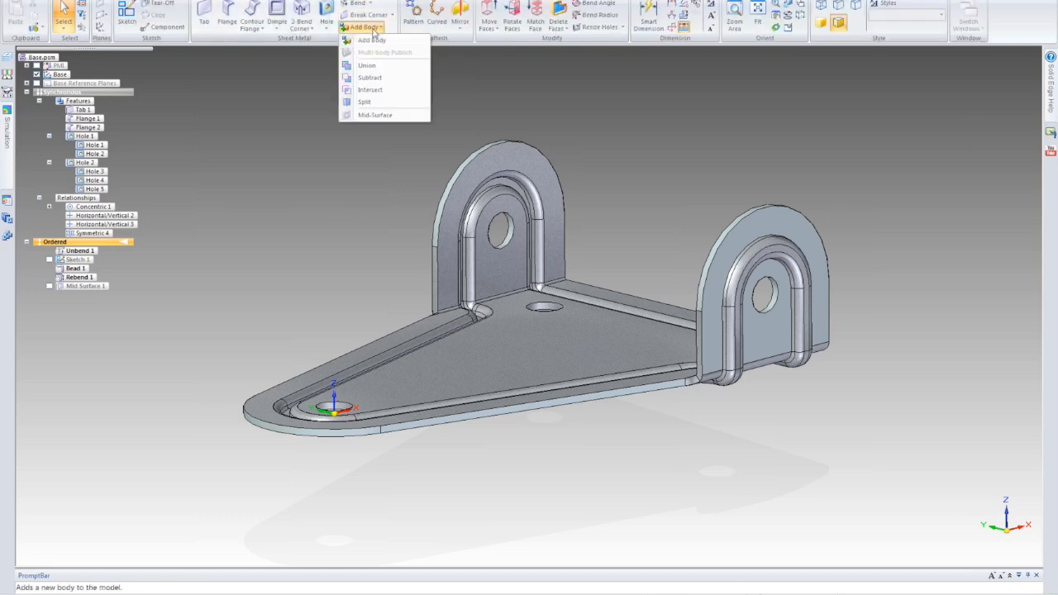
pyautogui.click(288, 162)
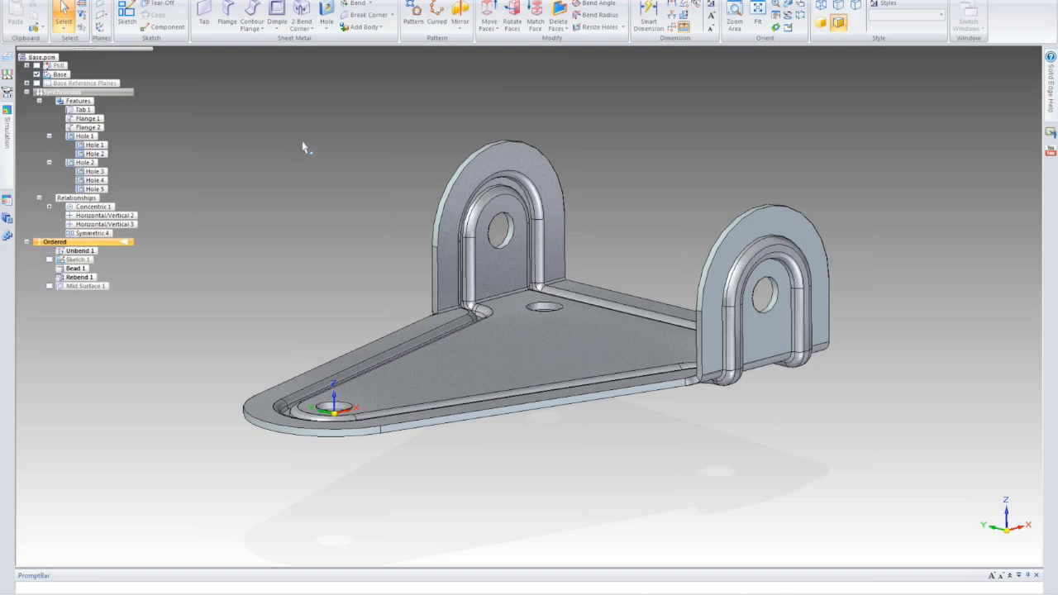
pyautogui.moveTo(312, 184); pyautogui.dragTo(366, 74, button='middle')
pyautogui.click(378, 27)
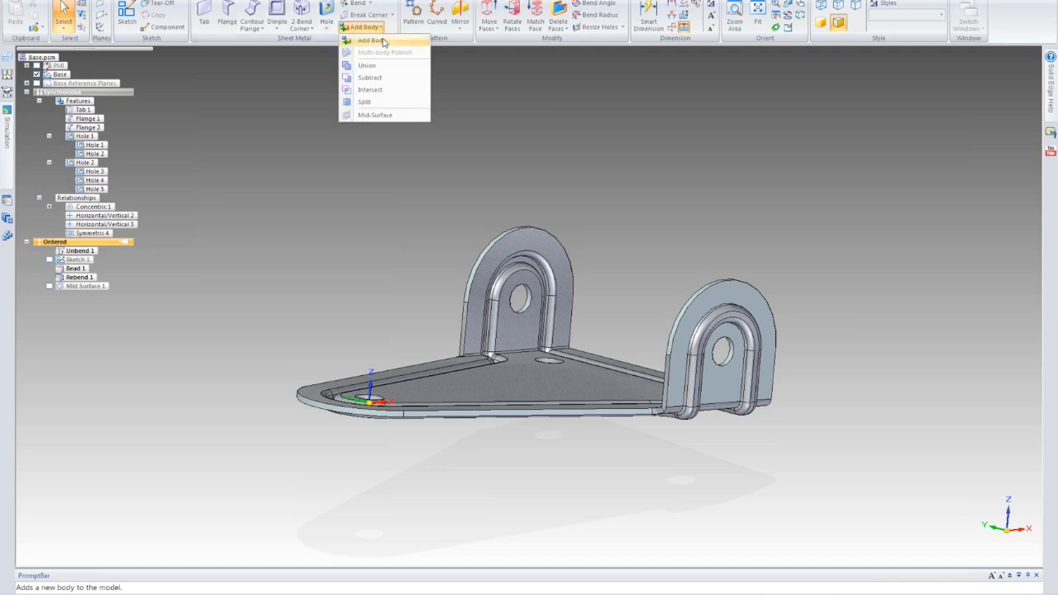
pyautogui.click(382, 42)
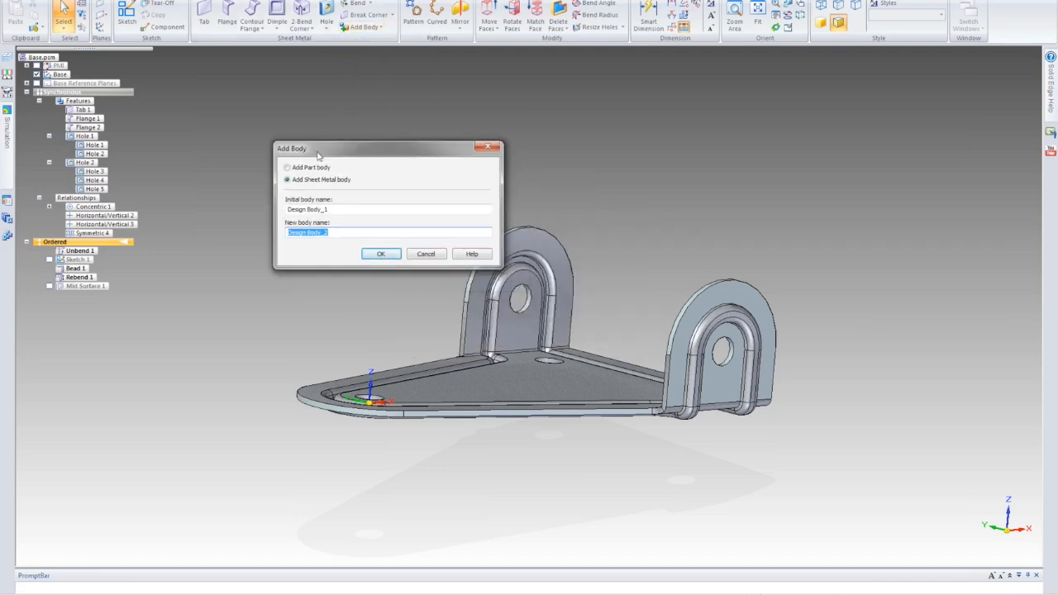
pyautogui.moveTo(339, 209); pyautogui.dragTo(288, 209)
pyautogui.write('Be')
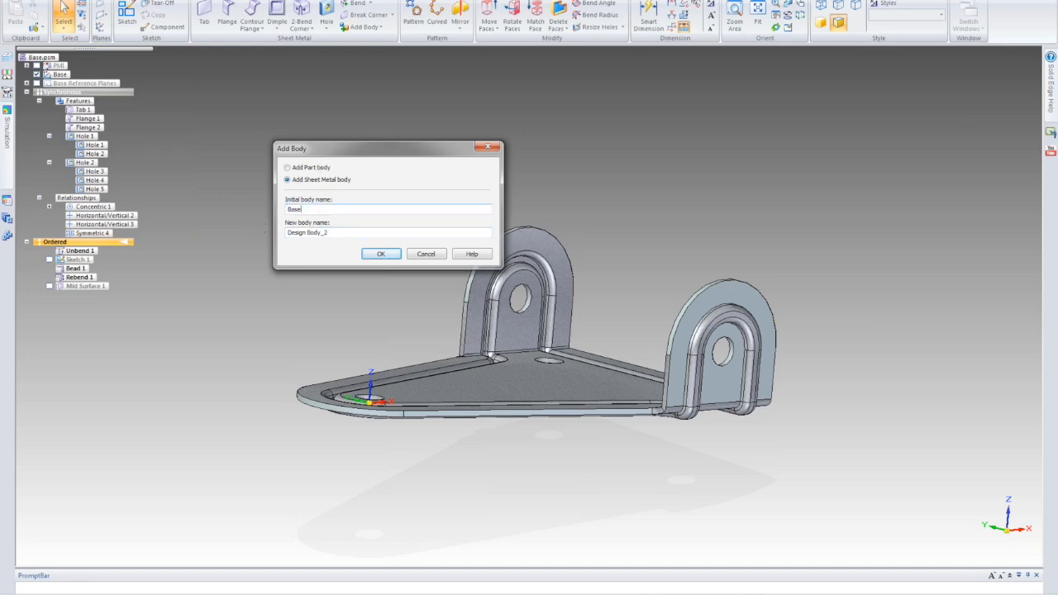
pyautogui.moveTo(338, 232); pyautogui.dragTo(291, 232)
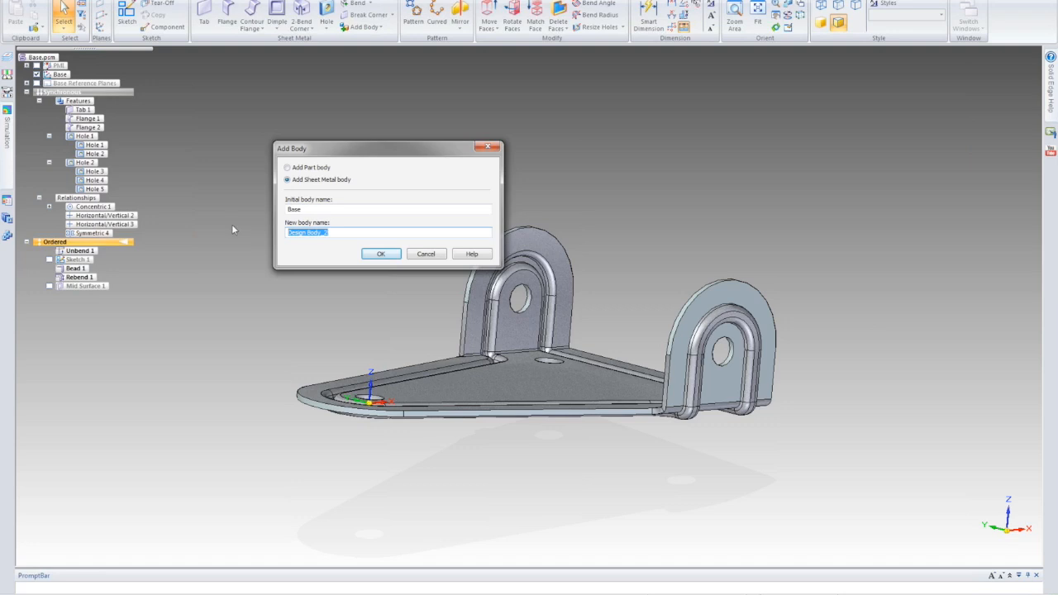
pyautogui.write('Top')
pyautogui.click(389, 260)
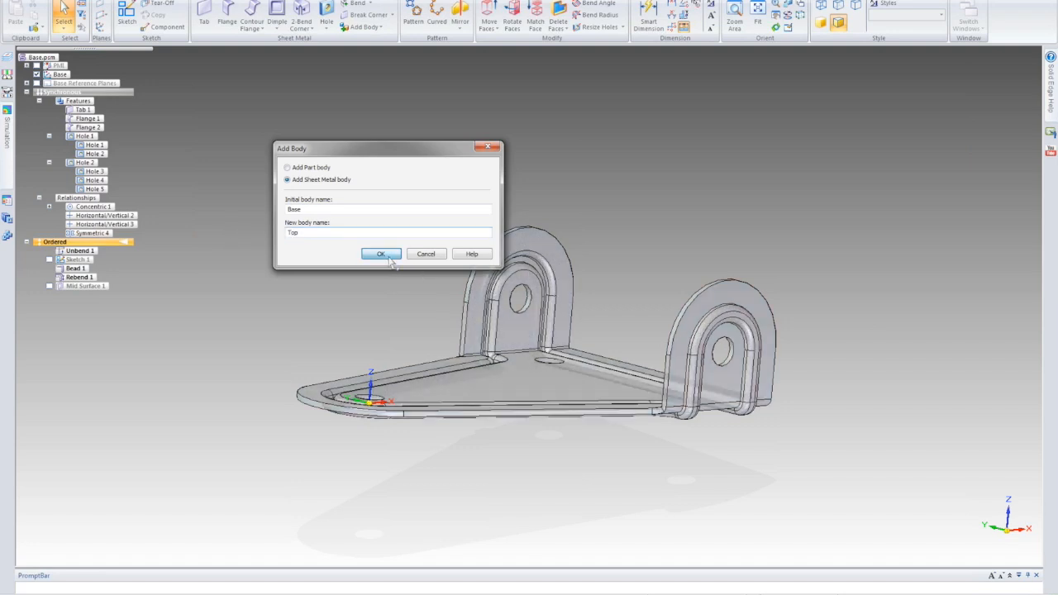
# - Create a coincident reference plane on the bracket's base plate in the ordered environment
pyautogui.moveTo(367, 301); pyautogui.dragTo(405, 265, button='middle')
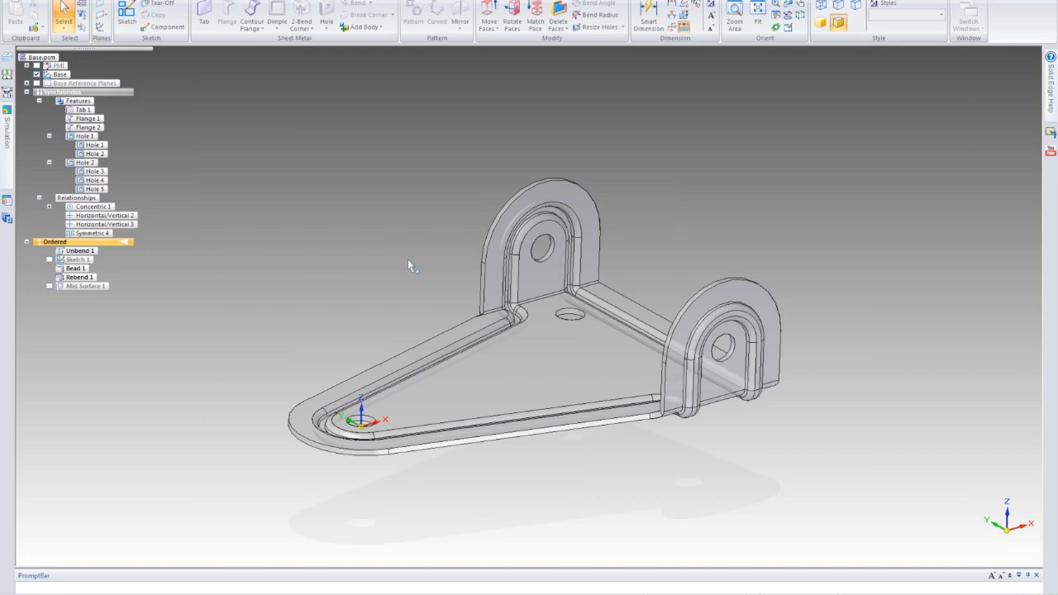
pyautogui.click(104, 25)
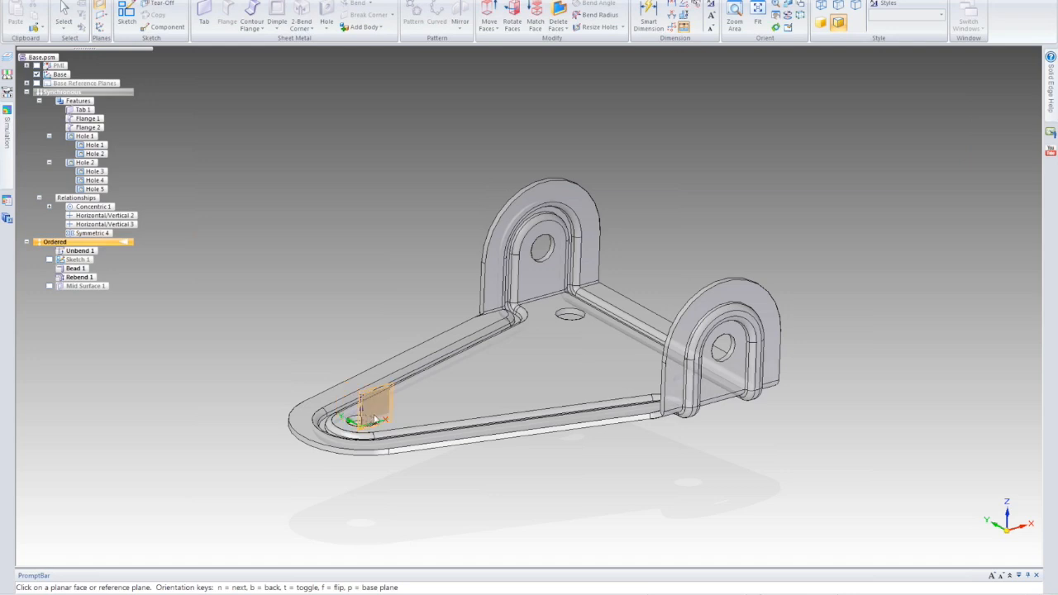
pyautogui.moveTo(443, 441); pyautogui.dragTo(355, 328, button='middle')
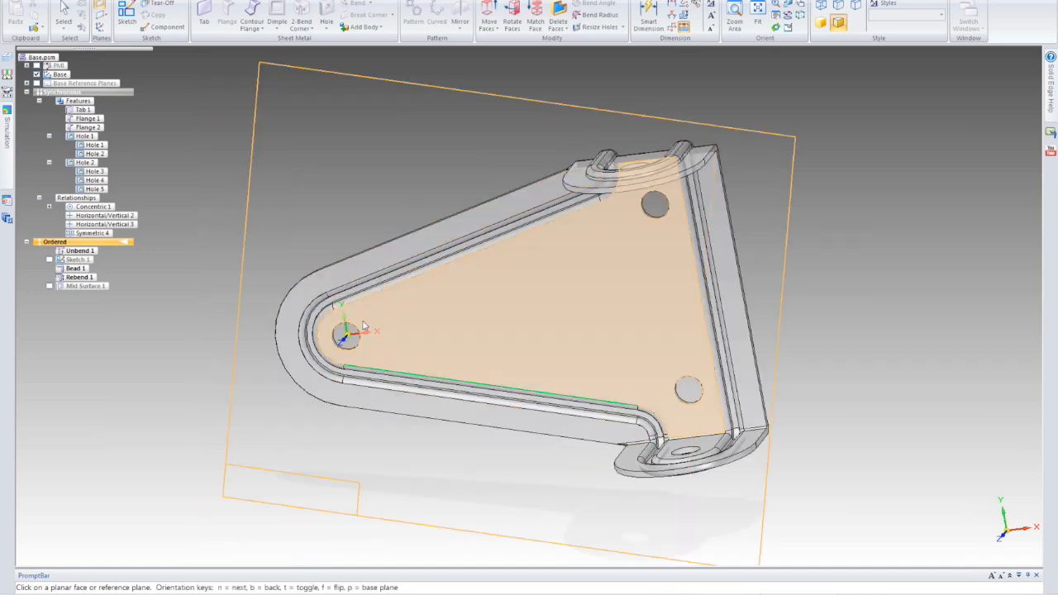
pyautogui.moveTo(633, 448); pyautogui.dragTo(614, 420, button='middle')
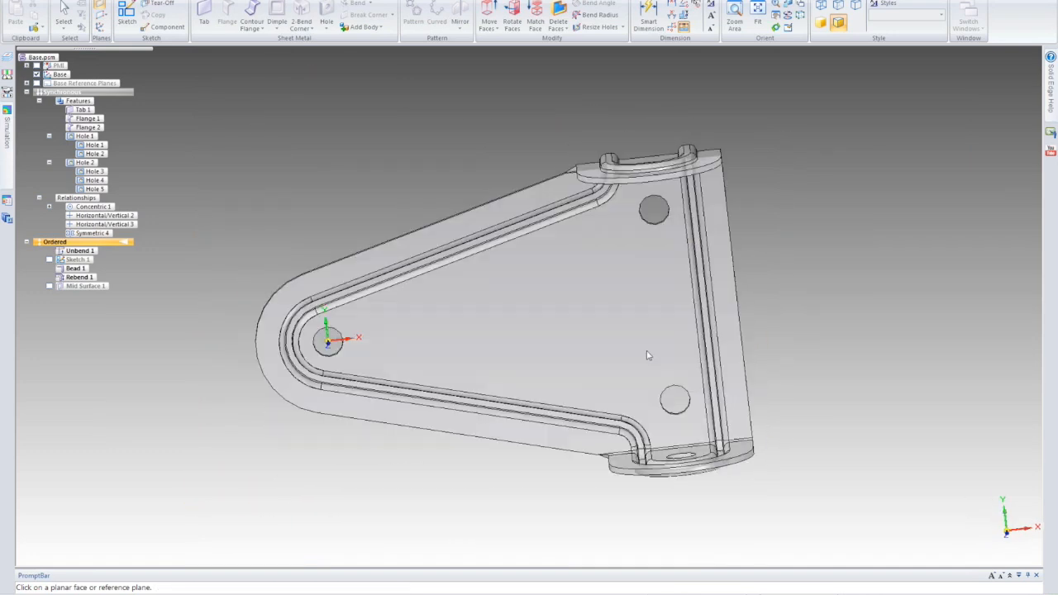
pyautogui.click(763, 338)
pyautogui.moveTo(838, 359); pyautogui.dragTo(832, 243, button='middle')
pyautogui.press('Escape')
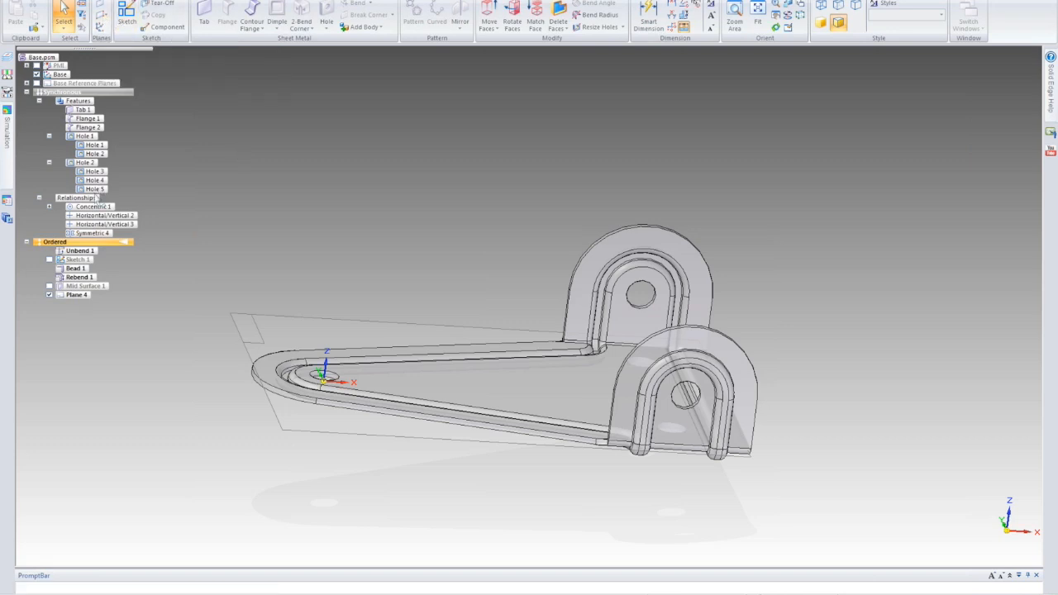
# - Delete the coincident reference plane from the ordered features
pyautogui.rightClick(91, 242)
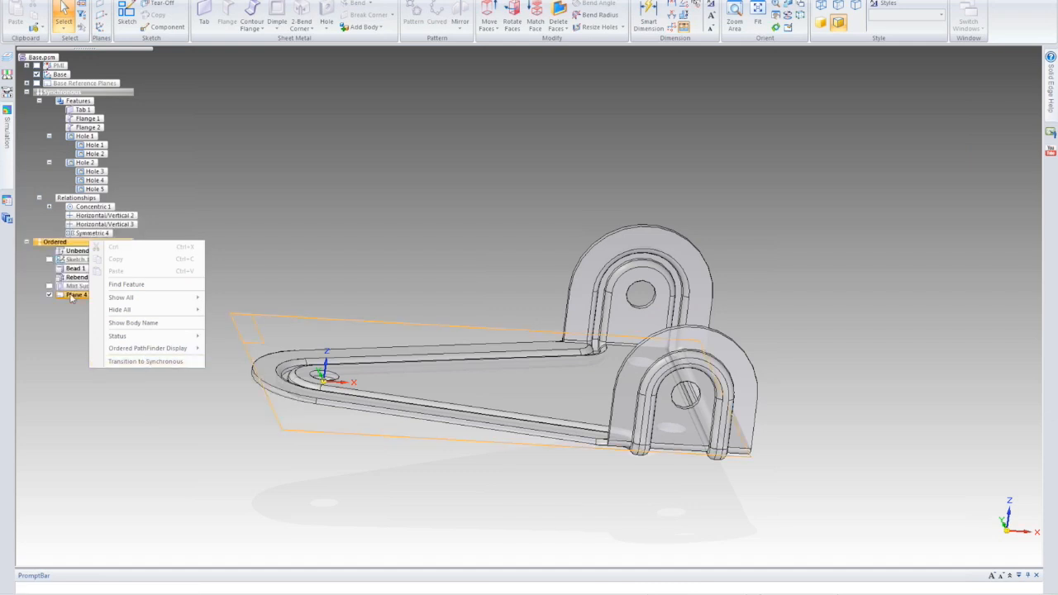
pyautogui.click(72, 298)
pyautogui.rightClick(71, 299)
pyautogui.click(139, 500)
# - Switch the model from the ordered to the synchronous environment
pyautogui.rightClick(86, 243)
pyautogui.click(143, 369)
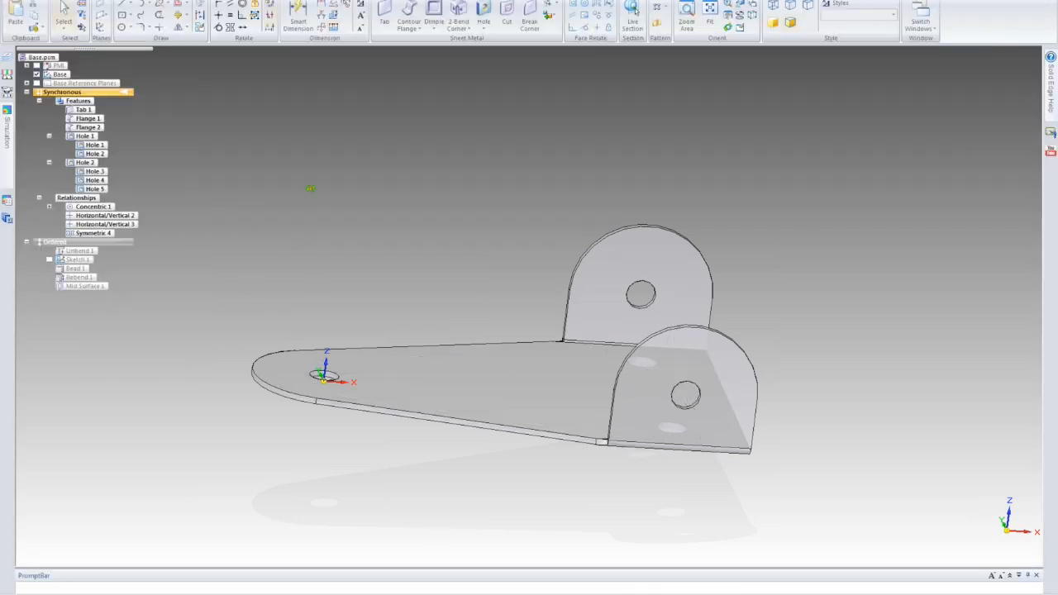
pyautogui.moveTo(343, 274); pyautogui.dragTo(344, 294, button='middle')
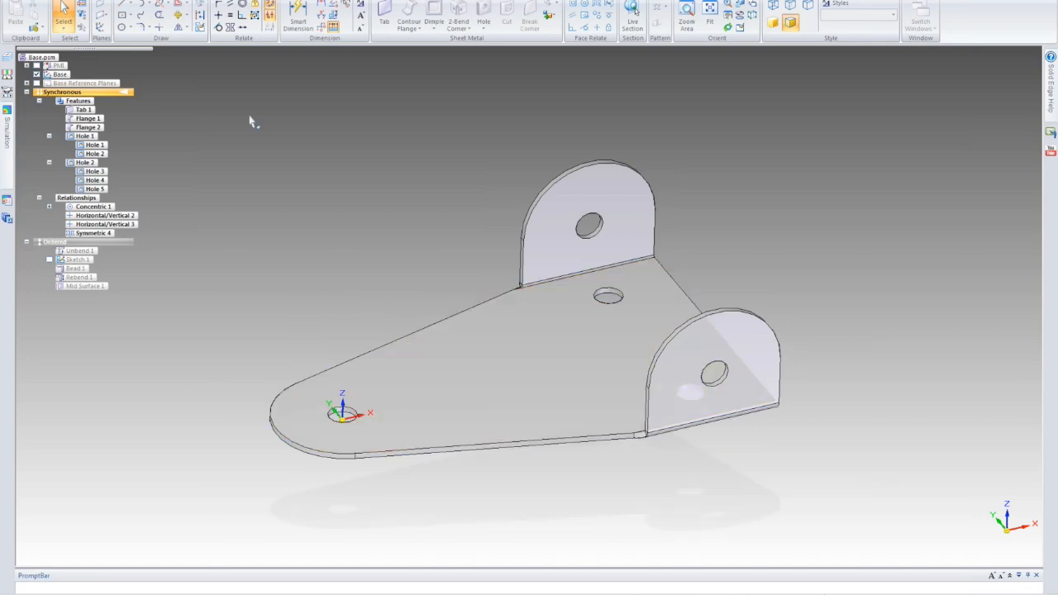
# - Create a reference plane on the base plate's top face and move it 4 in upward
pyautogui.click(96, 12)
pyautogui.click(583, 326)
pyautogui.click(496, 356)
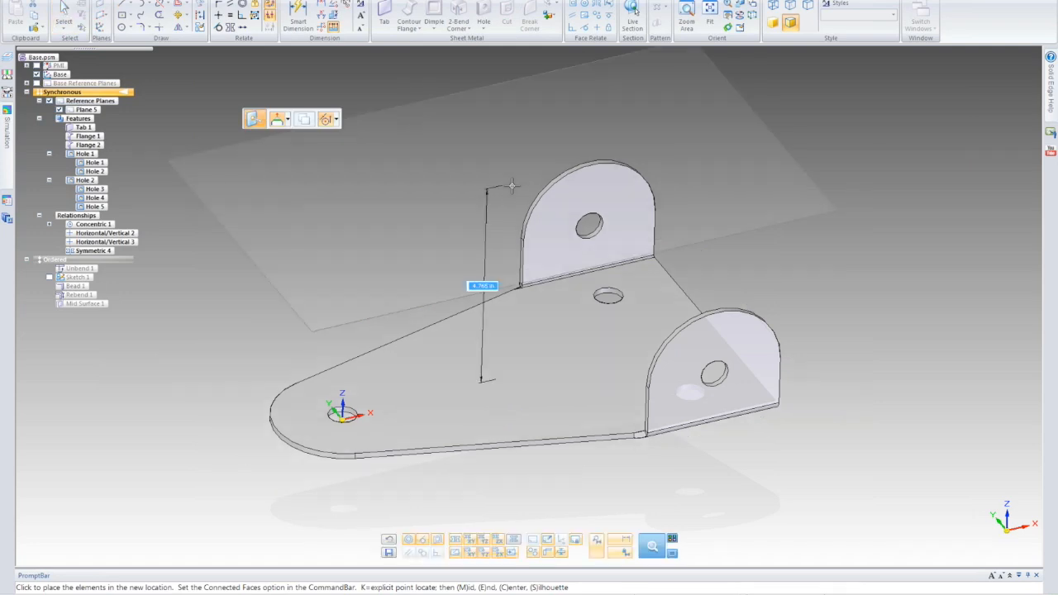
pyautogui.hotkey('ctrl', 'f')
pyautogui.write('4')
pyautogui.press('Return')
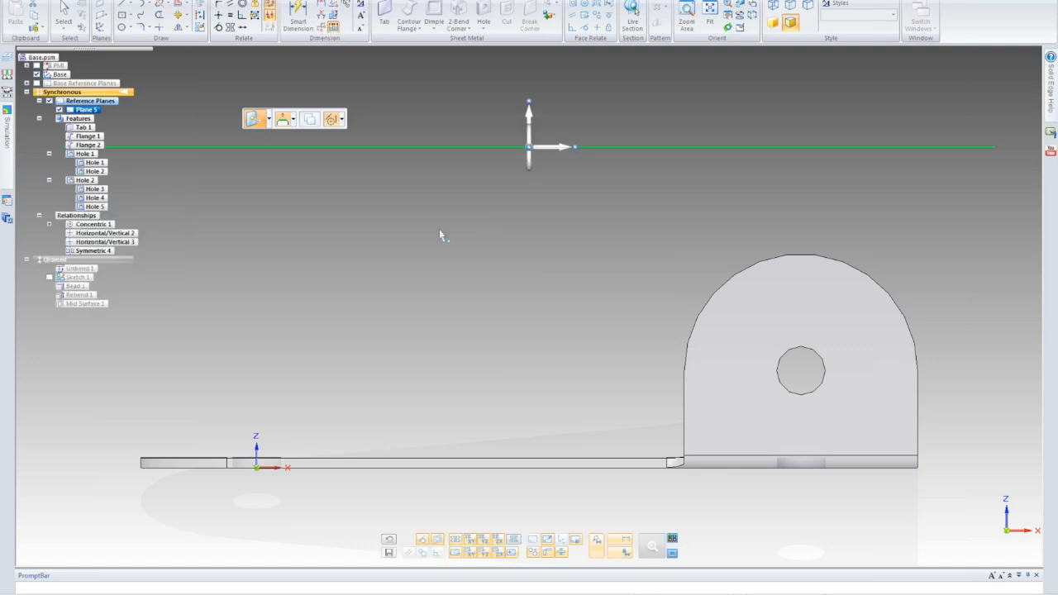
pyautogui.scroll(-2, 439, 234)
pyautogui.hotkey('ctrl', 'i')
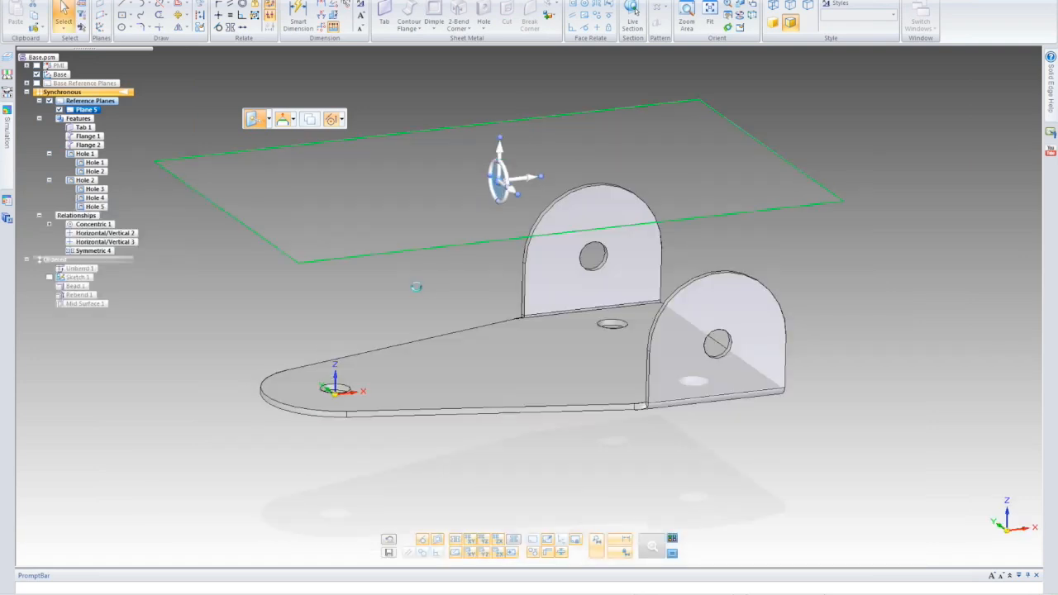
pyautogui.moveTo(406, 296); pyautogui.dragTo(405, 318, button='middle')
pyautogui.click(405, 318)
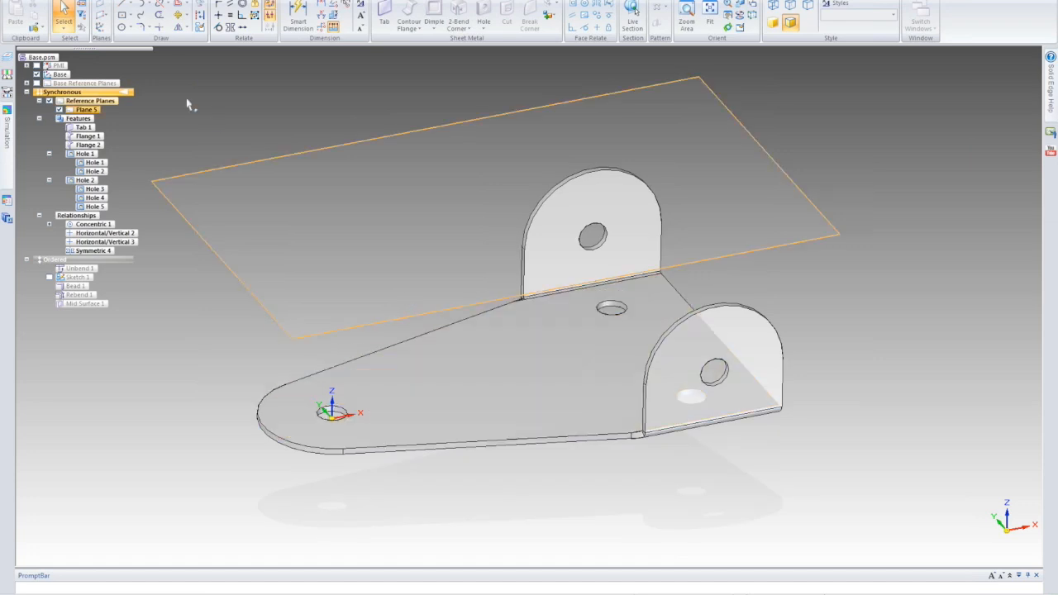
# - Project the base plate's rounded end, both slanted edges, straight rear edge and the two flange-side edges onto the raised reference plane
pyautogui.click(201, 5)
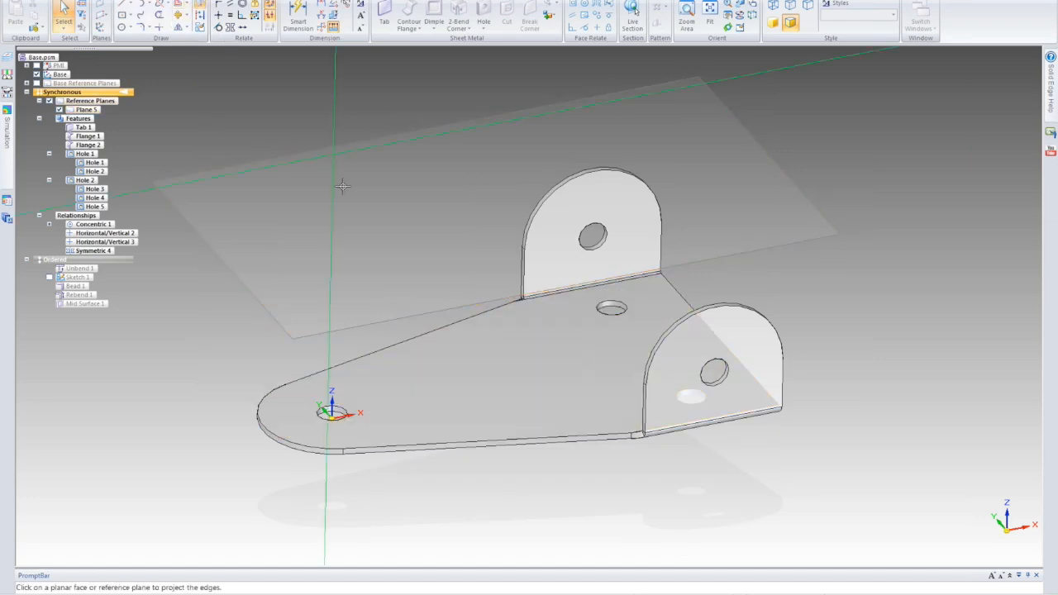
pyautogui.click(329, 153)
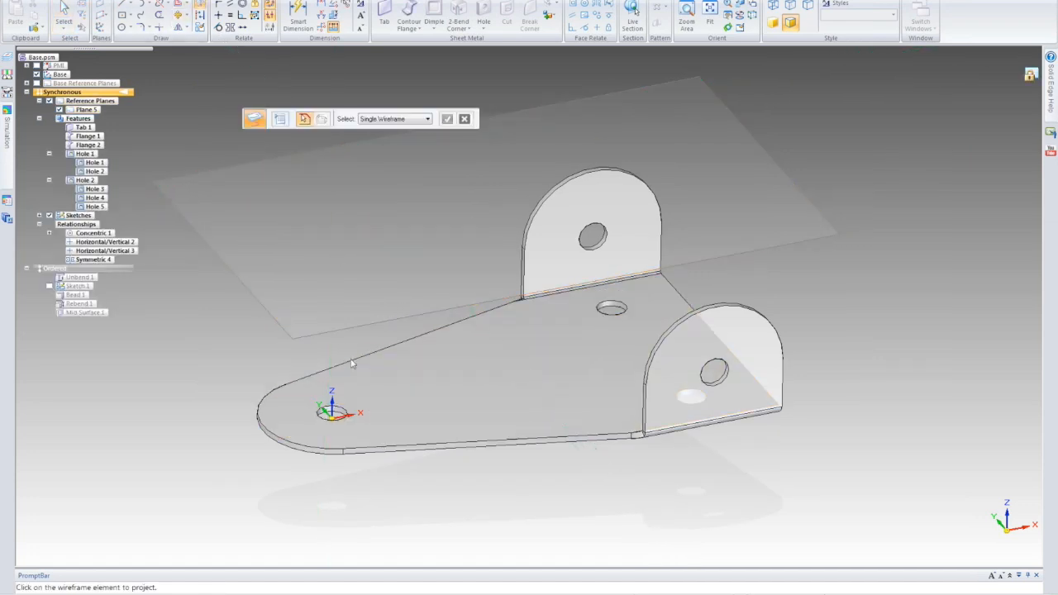
pyautogui.click(351, 364)
pyautogui.click(269, 398)
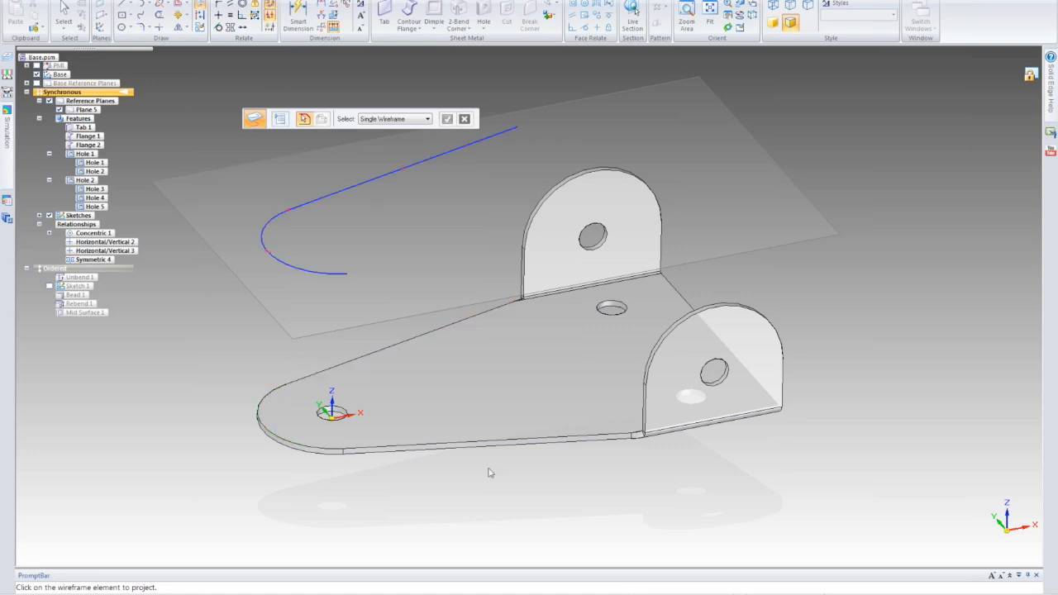
pyautogui.click(467, 448)
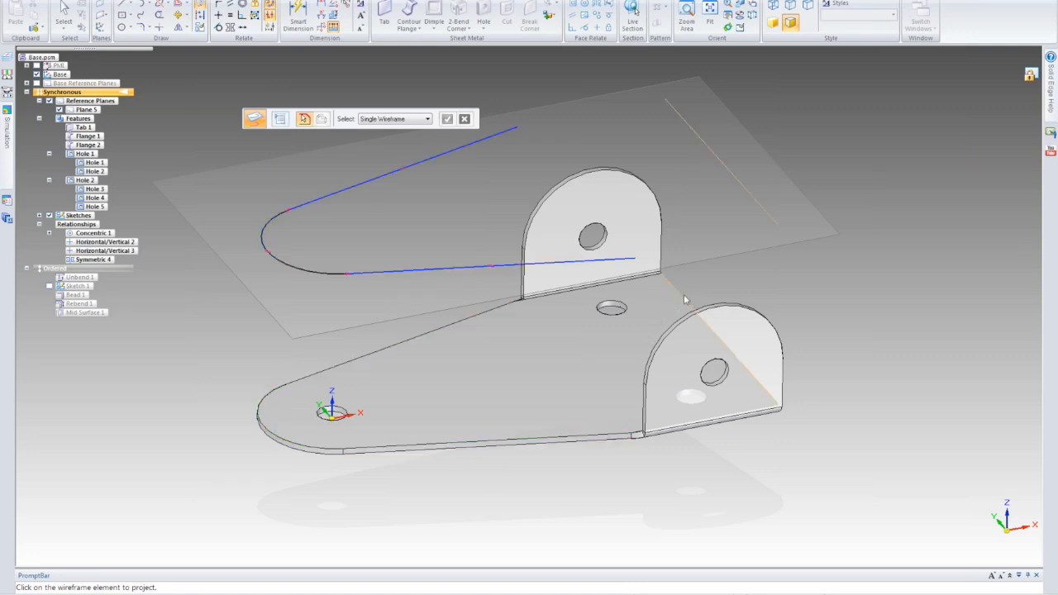
pyautogui.click(692, 362)
pyautogui.click(715, 423)
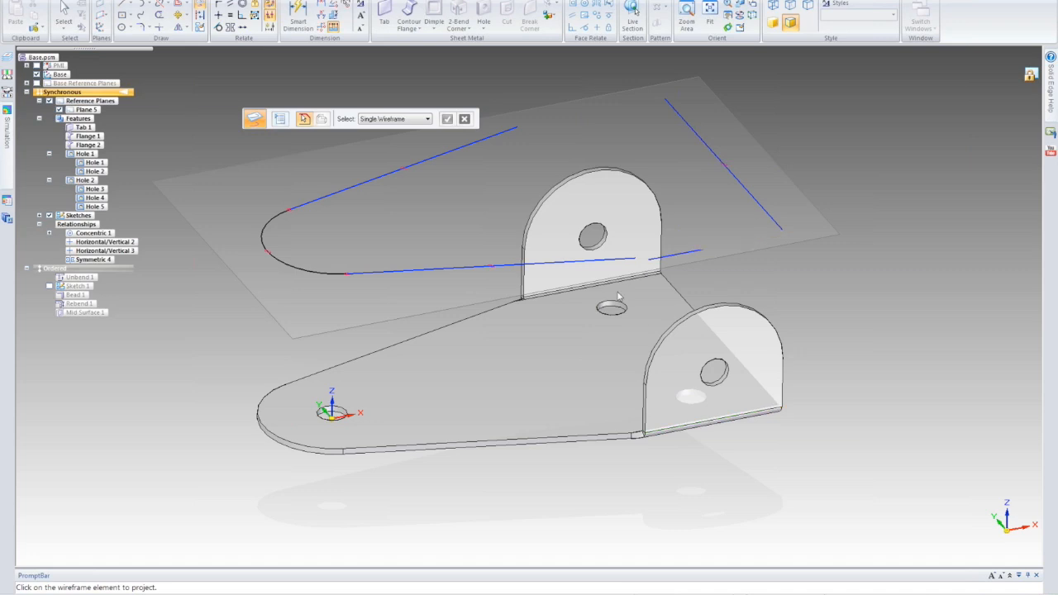
pyautogui.click(579, 288)
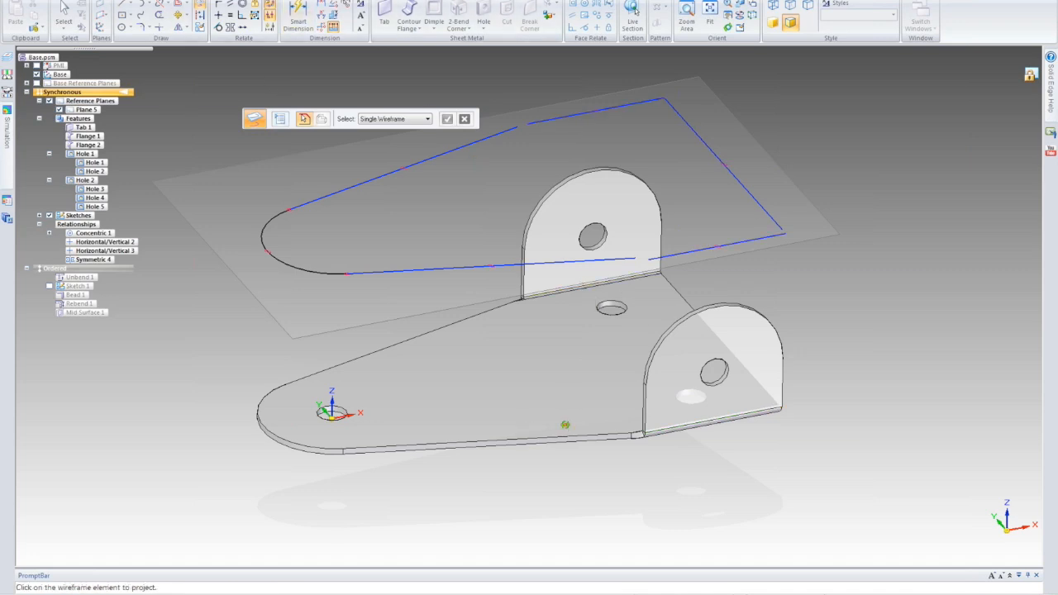
pyautogui.moveTo(566, 445); pyautogui.dragTo(280, 371, button='middle')
pyautogui.click(279, 371)
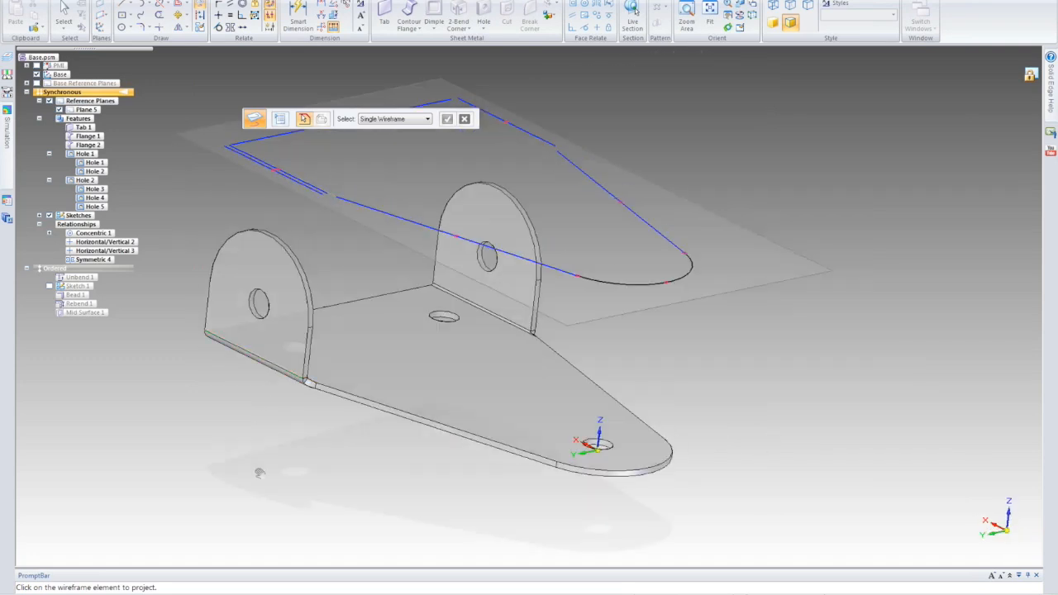
pyautogui.moveTo(251, 533); pyautogui.dragTo(251, 236, button='middle')
pyautogui.press('Escape')
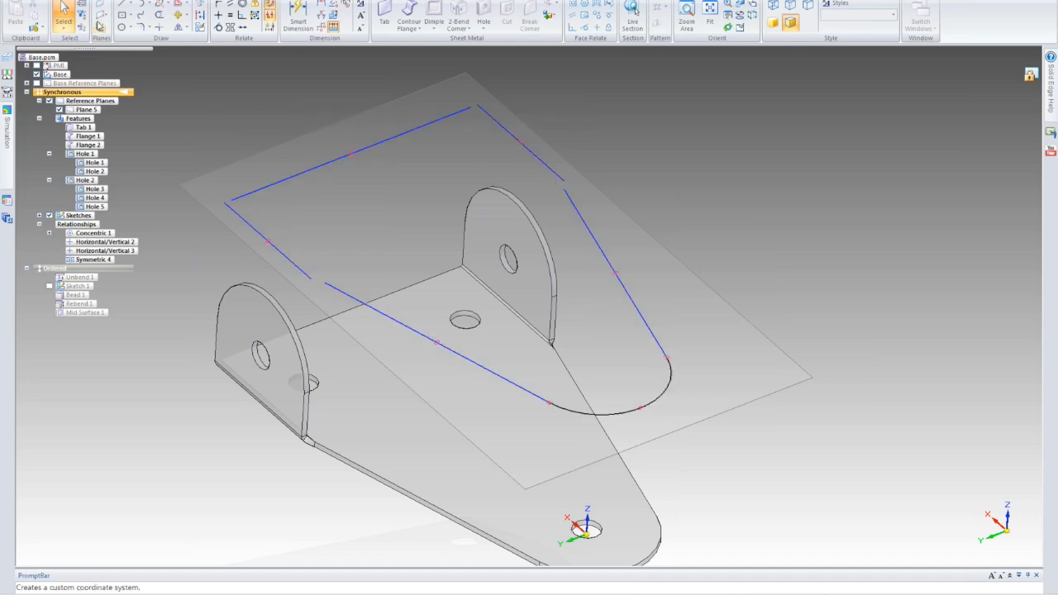
# - Trim the projected lines to their corner intersections so the outline on the raised plane forms one closed region
pyautogui.click(161, 27)
pyautogui.moveTo(245, 156); pyautogui.dragTo(240, 263)
pyautogui.moveTo(378, 97)
pyautogui.mouseDown()
pyautogui.moveTo(471, 150)
pyautogui.moveTo(561, 130)
pyautogui.moveTo(546, 136)
pyautogui.mouseUp()
pyautogui.moveTo(251, 257); pyautogui.dragTo(395, 358)
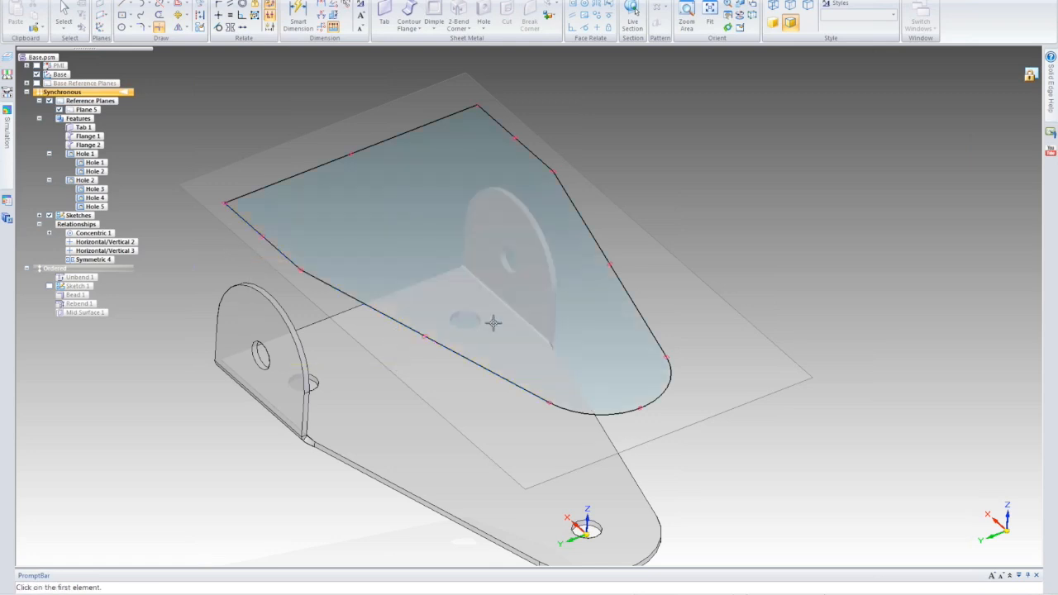
pyautogui.moveTo(418, 330)
pyautogui.mouseDown(button='middle')
pyautogui.moveTo(371, 322)
pyautogui.moveTo(444, 408)
pyautogui.moveTo(172, 103)
pyautogui.mouseUp(button='middle')
pyautogui.click(298, 20)
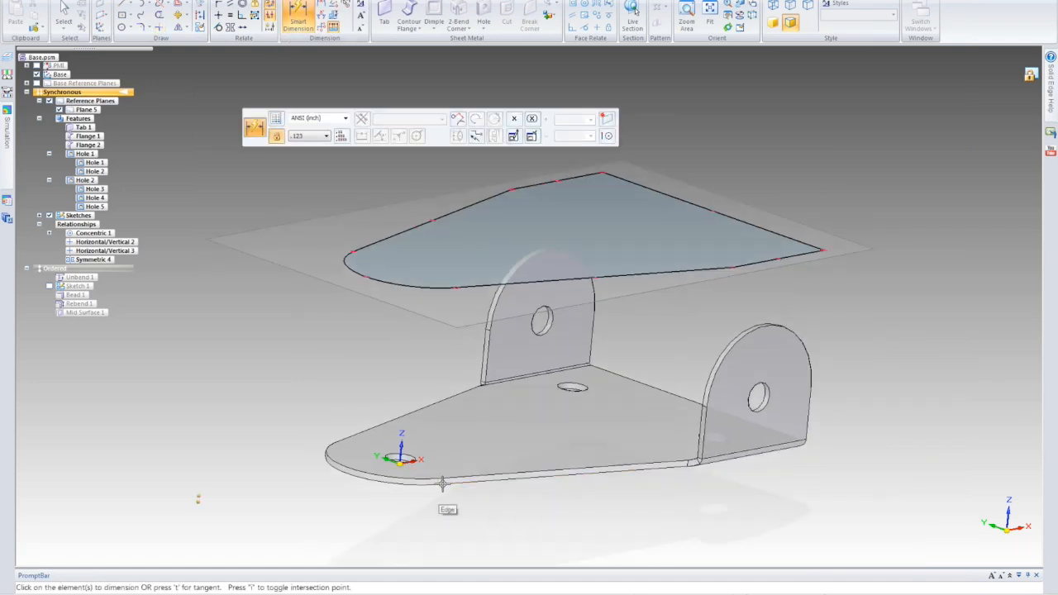
pyautogui.click(456, 485)
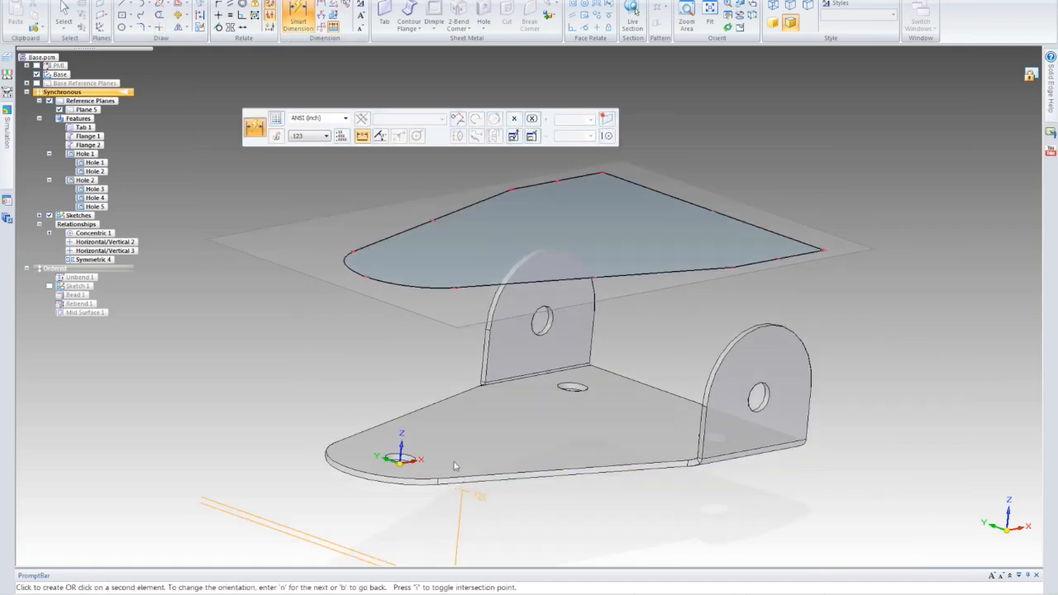
pyautogui.press('Escape')
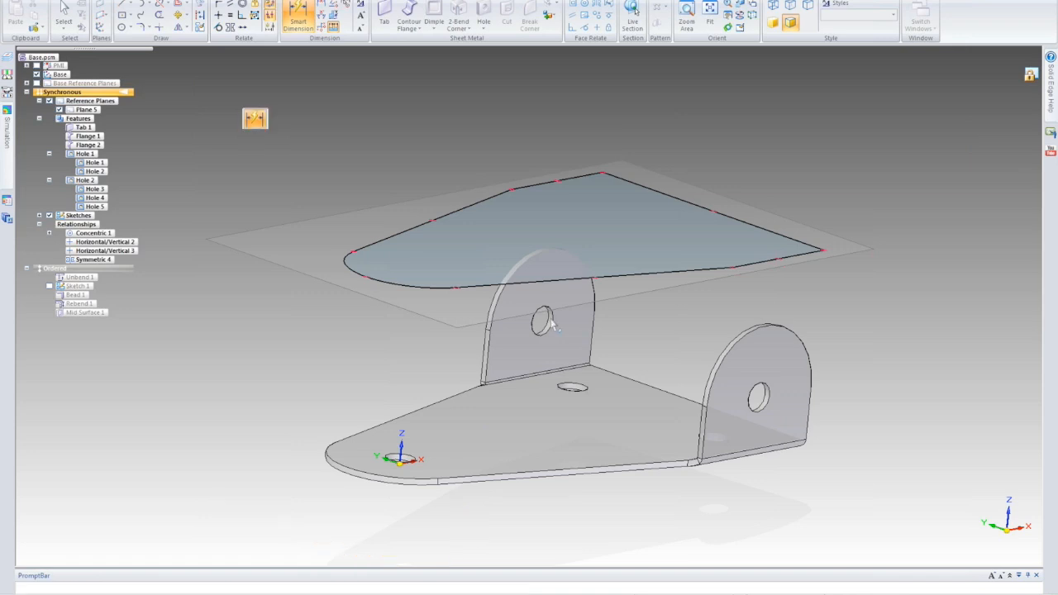
# - Create a separate tab body from the closed sketch region on the raised plane
pyautogui.click(572, 229)
pyautogui.click(571, 225)
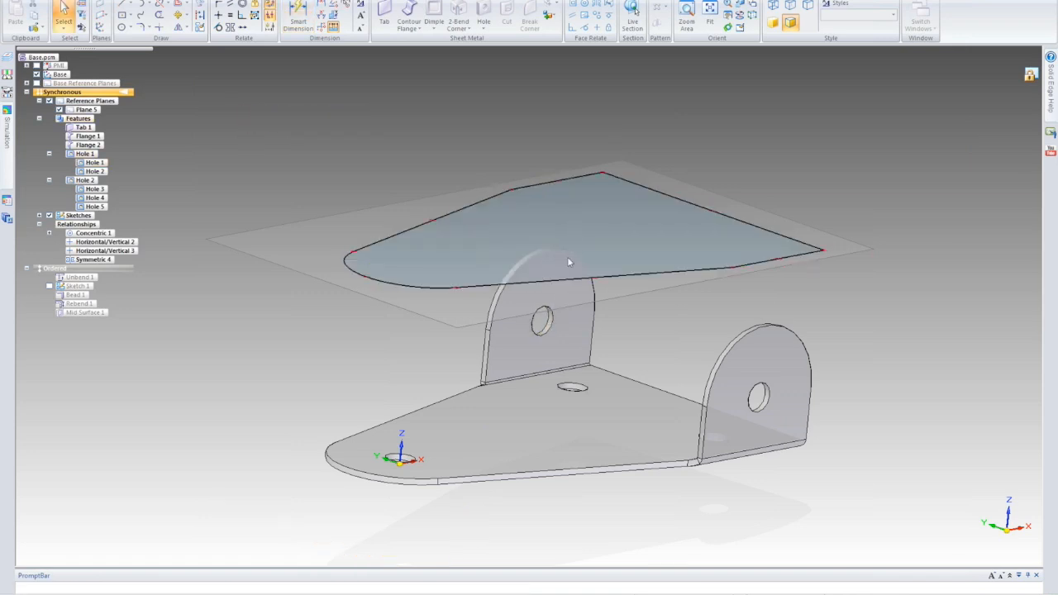
pyautogui.rightClick(579, 146)
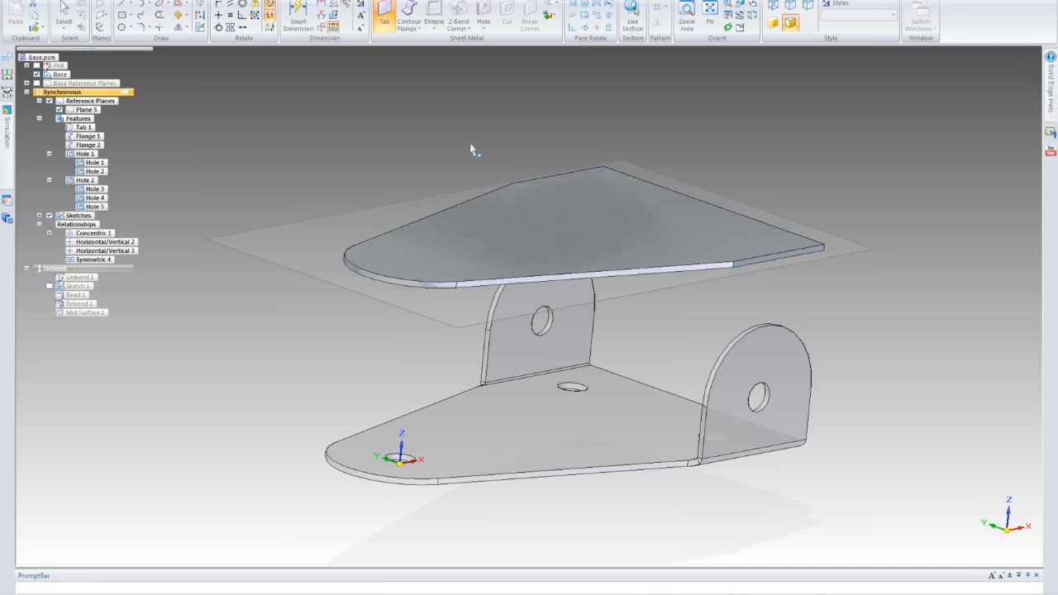
# - Add 2 in flanges bent 90° downward along both short straight side edges of the top plate
pyautogui.keyDown('shift'); pyautogui.moveTo(469, 154); pyautogui.dragTo(402, 128, button='middle'); pyautogui.keyUp('shift')
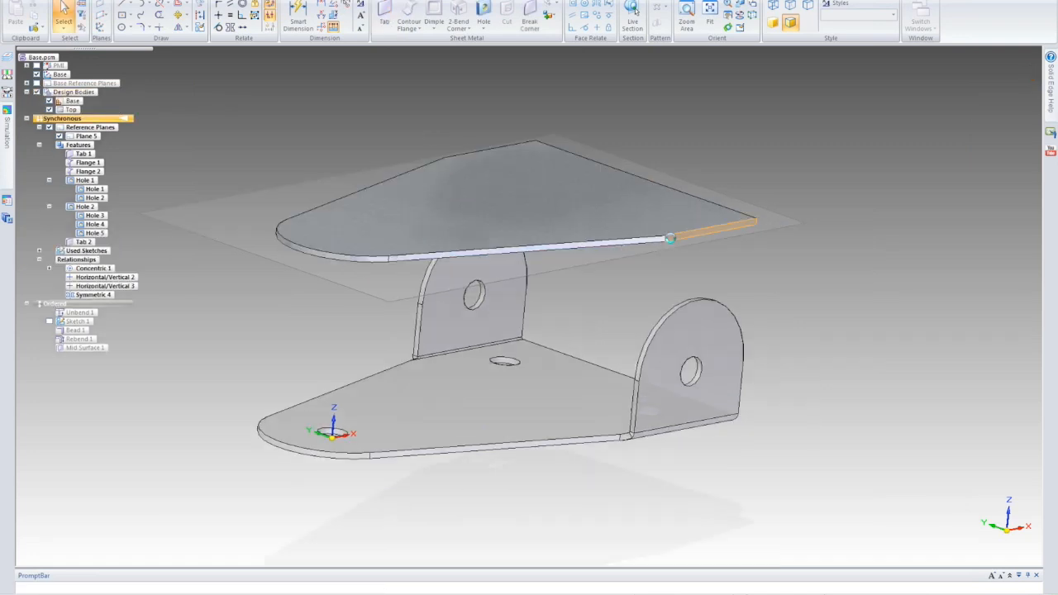
pyautogui.click(674, 238)
pyautogui.moveTo(806, 256); pyautogui.dragTo(248, 186, button='middle')
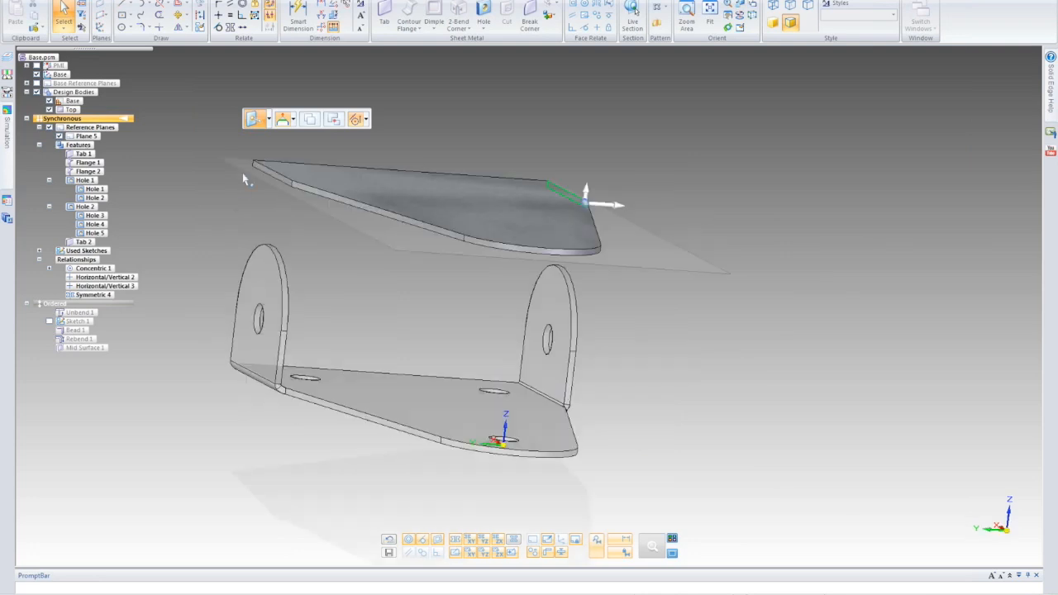
pyautogui.keyDown('ctrl'); pyautogui.click(269, 175); pyautogui.keyUp('ctrl')
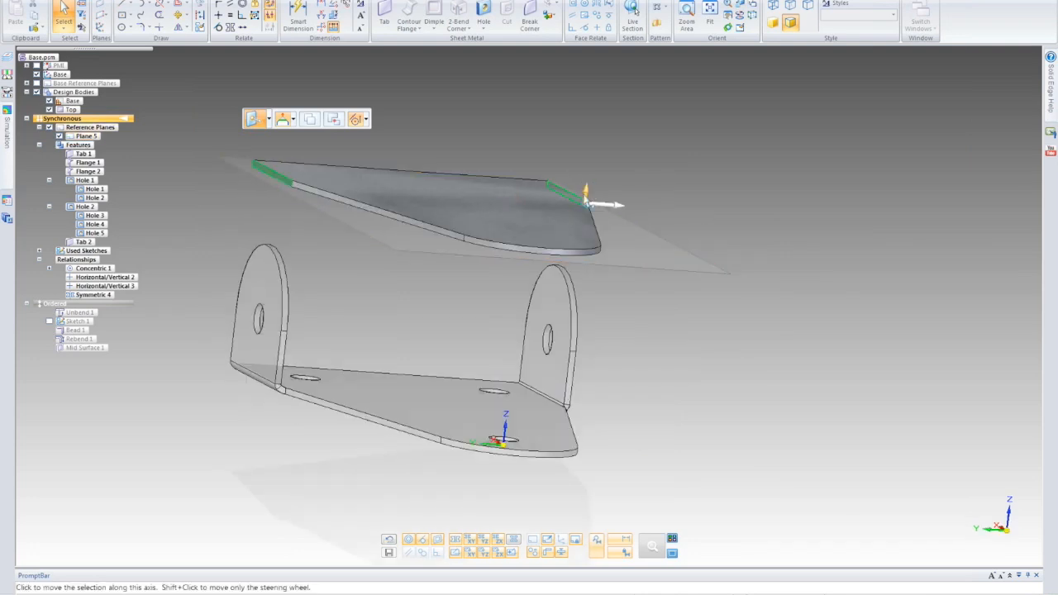
pyautogui.click(585, 199)
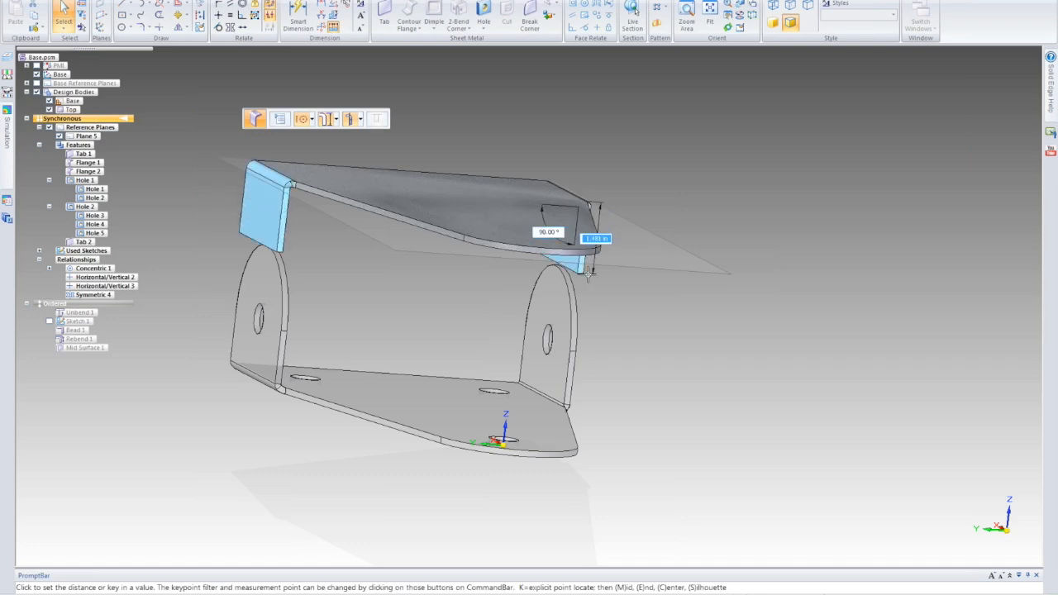
pyautogui.write('1')
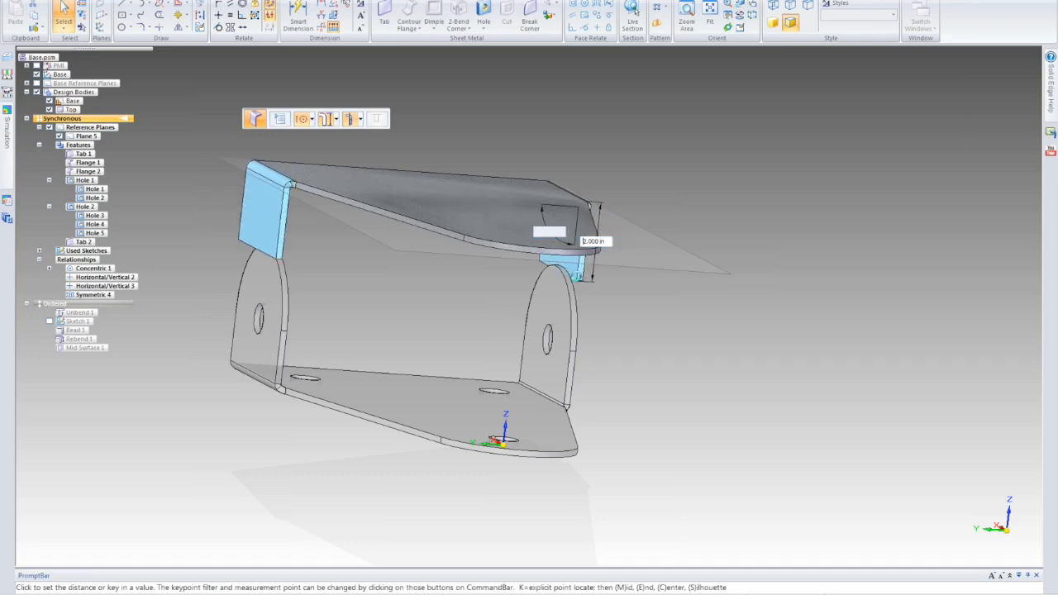
pyautogui.press('Return')
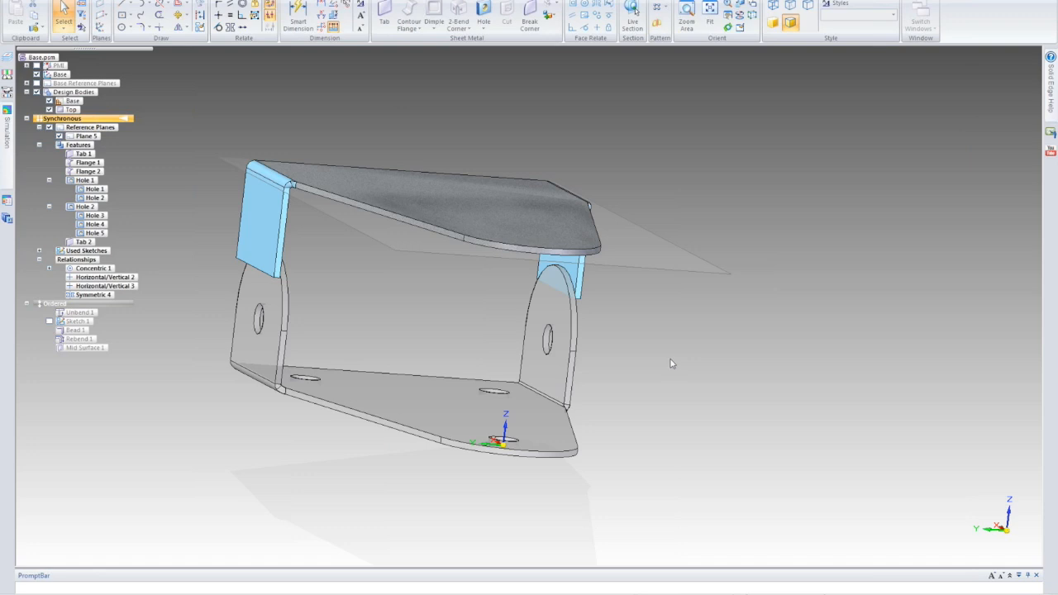
pyautogui.moveTo(650, 359); pyautogui.dragTo(594, 361, button='middle')
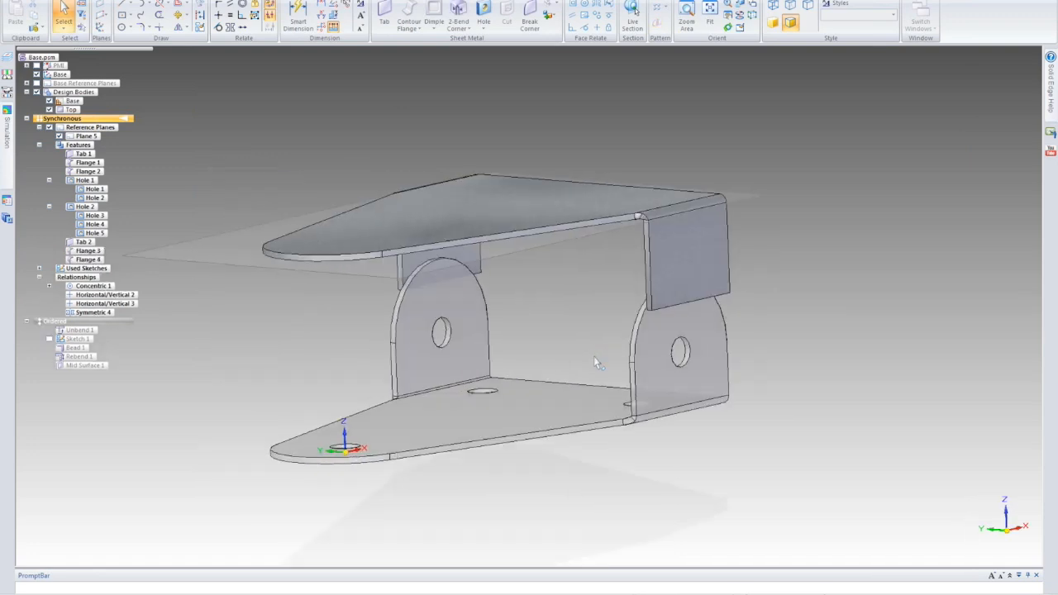
pyautogui.hotkey('ctrl', 'f')
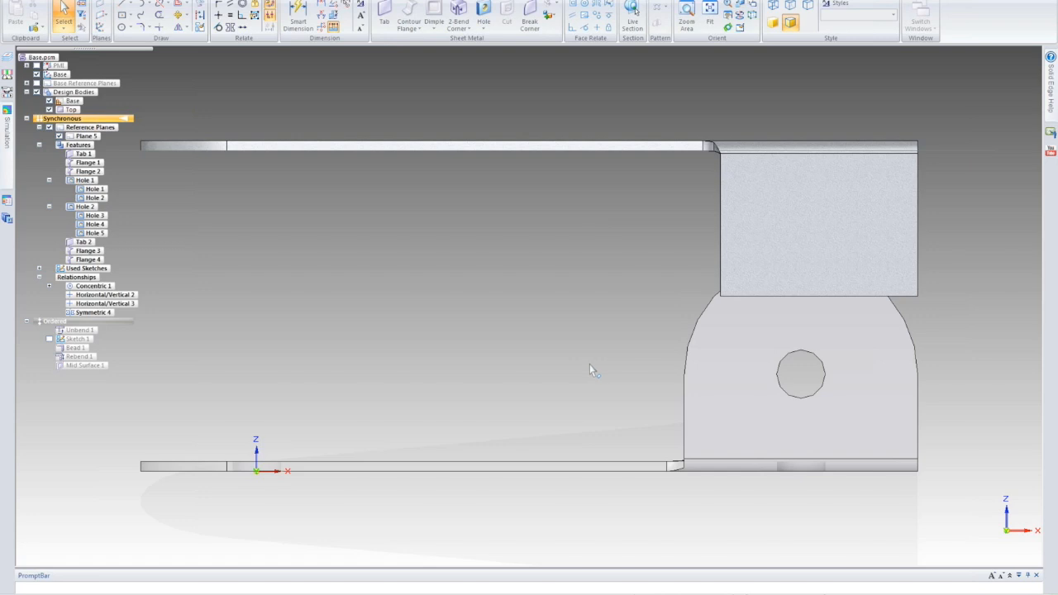
pyautogui.click(917, 218)
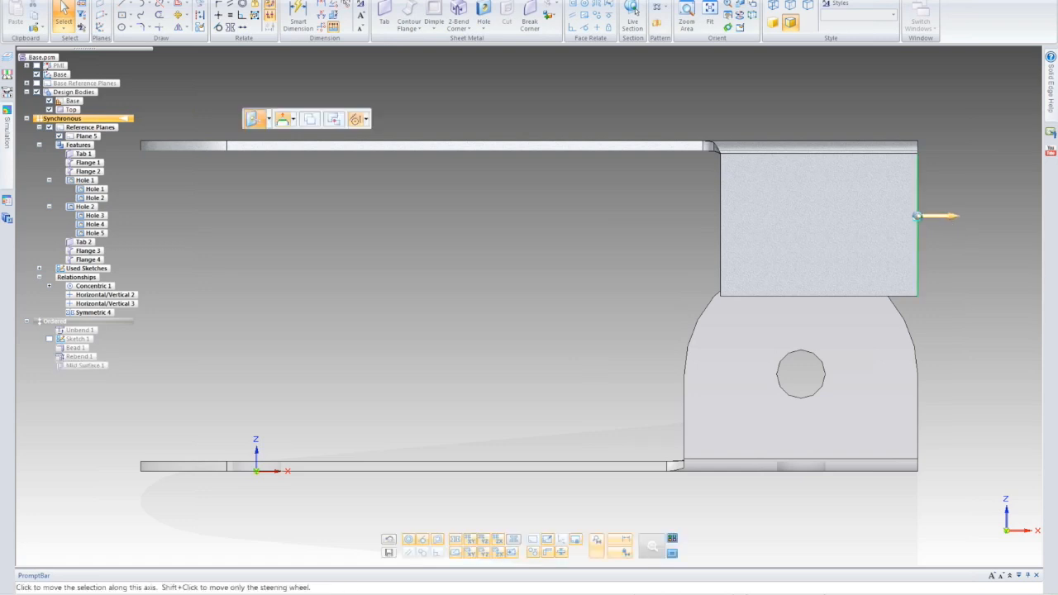
pyautogui.click(938, 216)
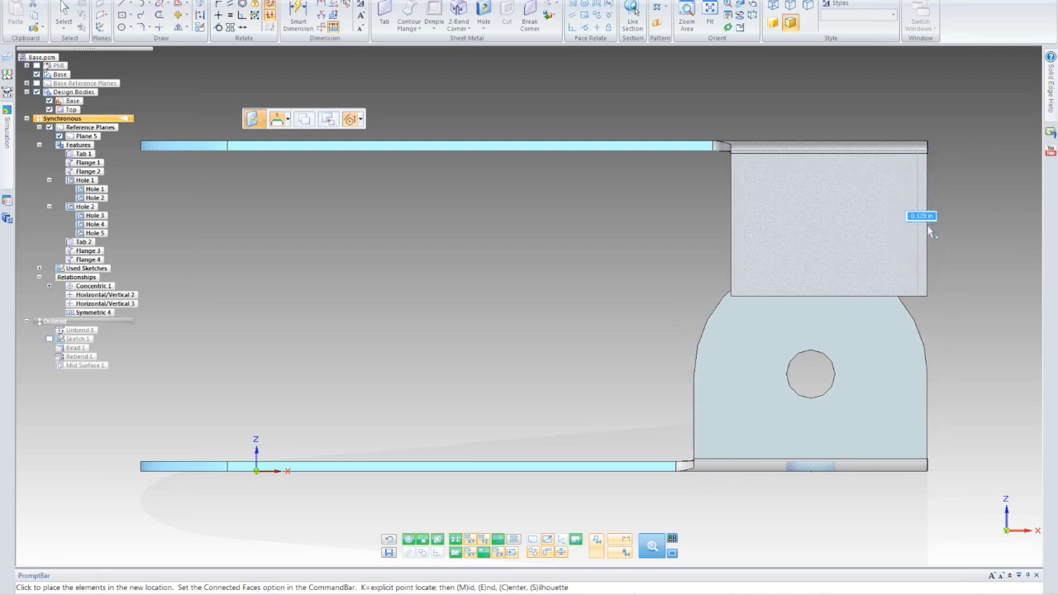
pyautogui.click(929, 233)
pyautogui.press('Escape')
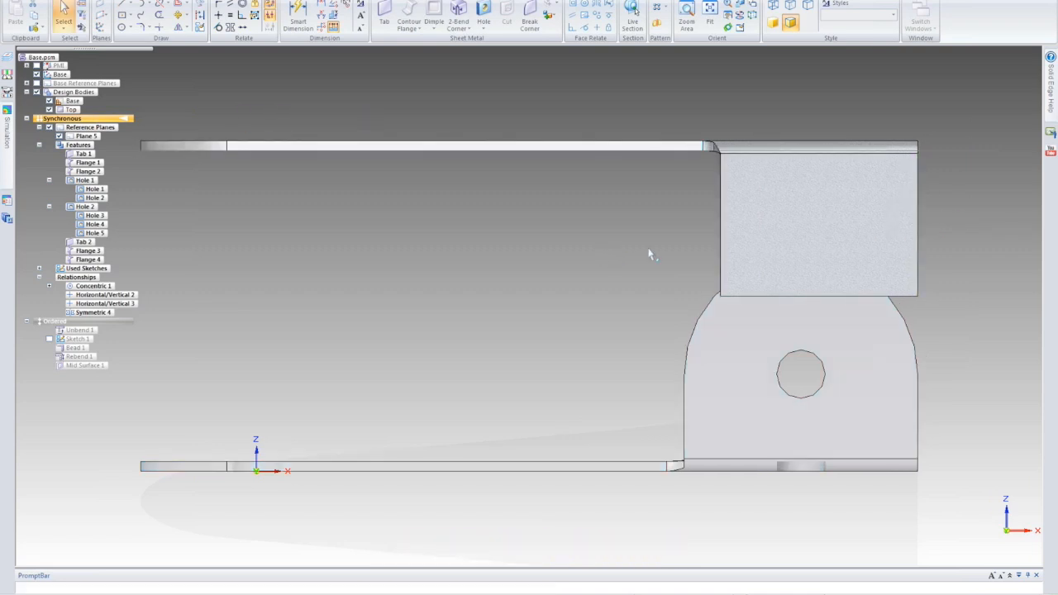
# - Suspend the live rules and move the top flange's inner side face until it aligns with the base flange's matching edge
pyautogui.click(720, 225)
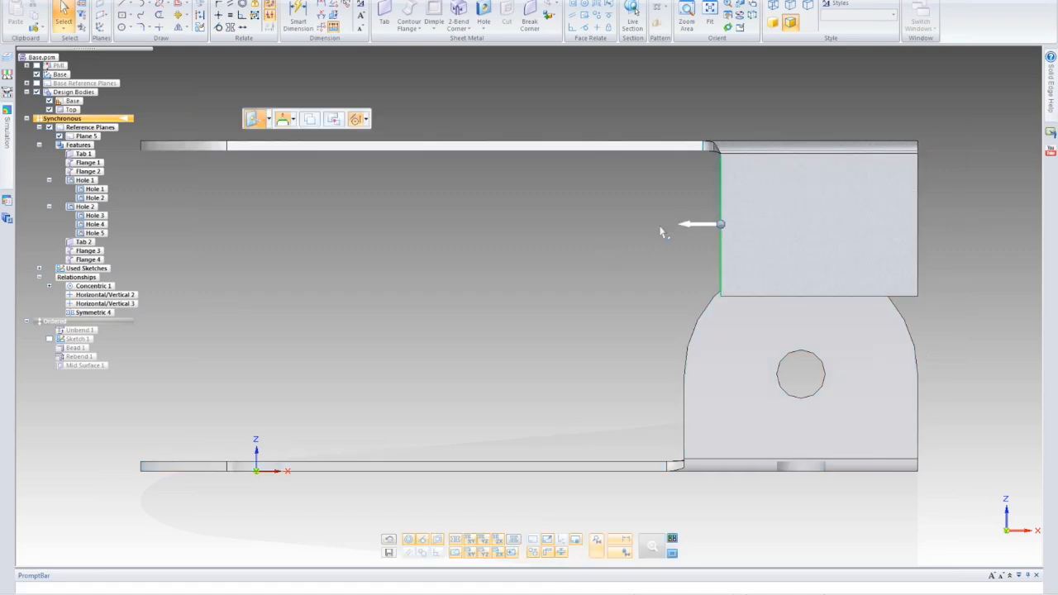
pyautogui.click(692, 228)
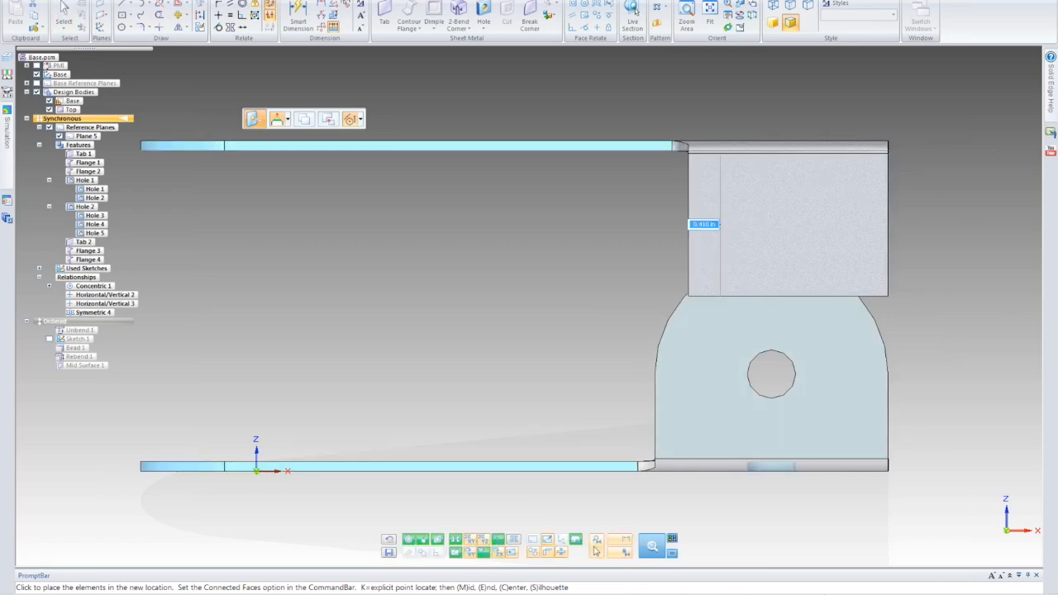
pyautogui.click(597, 551)
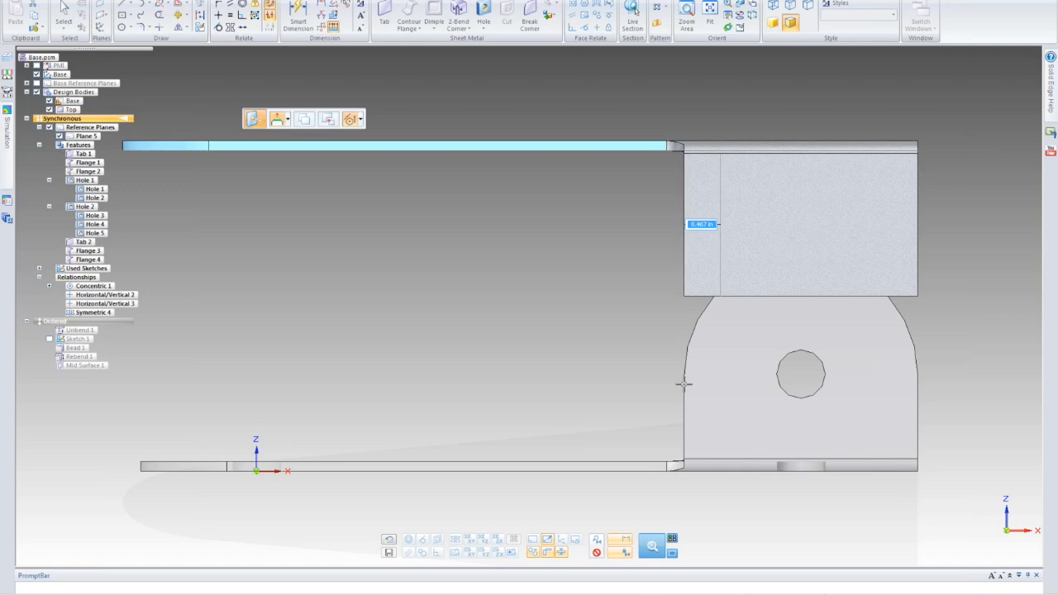
pyautogui.click(683, 461)
pyautogui.press('Escape')
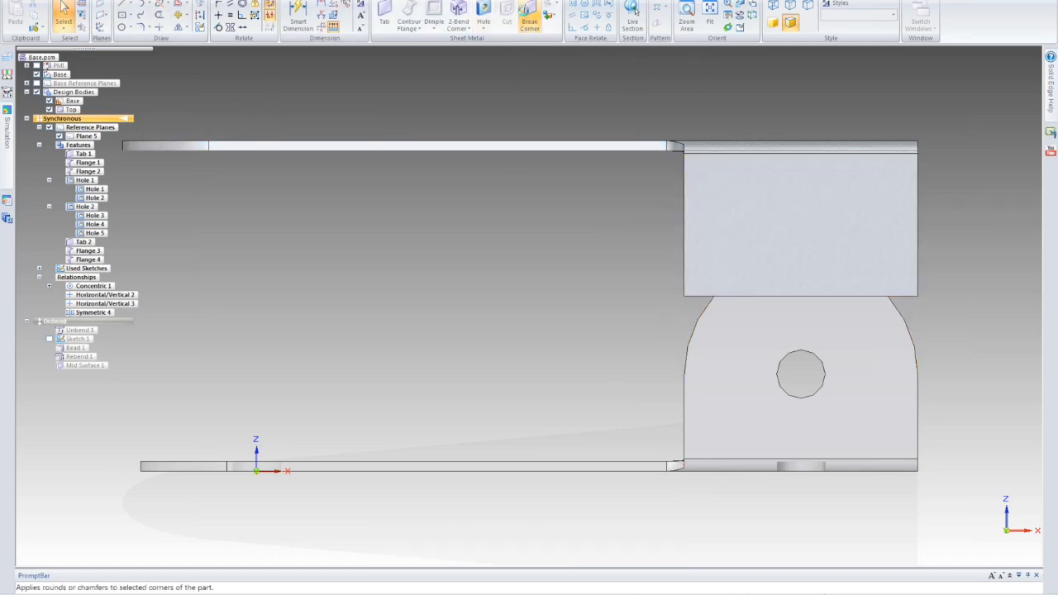
# - Round the lower corners of the top body's flanges with a 1.5 in corner radius
pyautogui.click(527, 16)
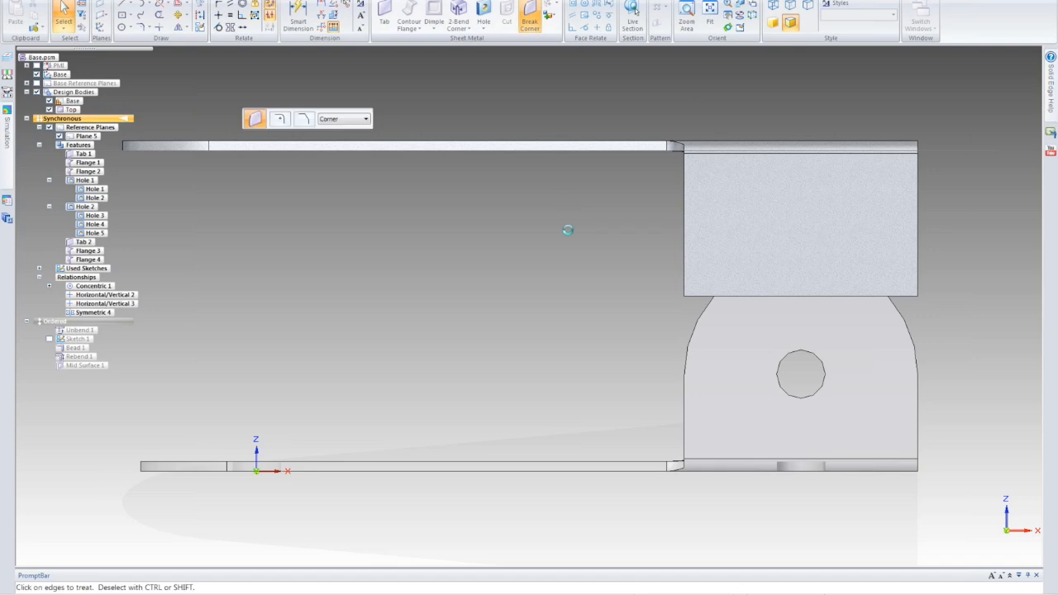
pyautogui.rightClick(973, 344)
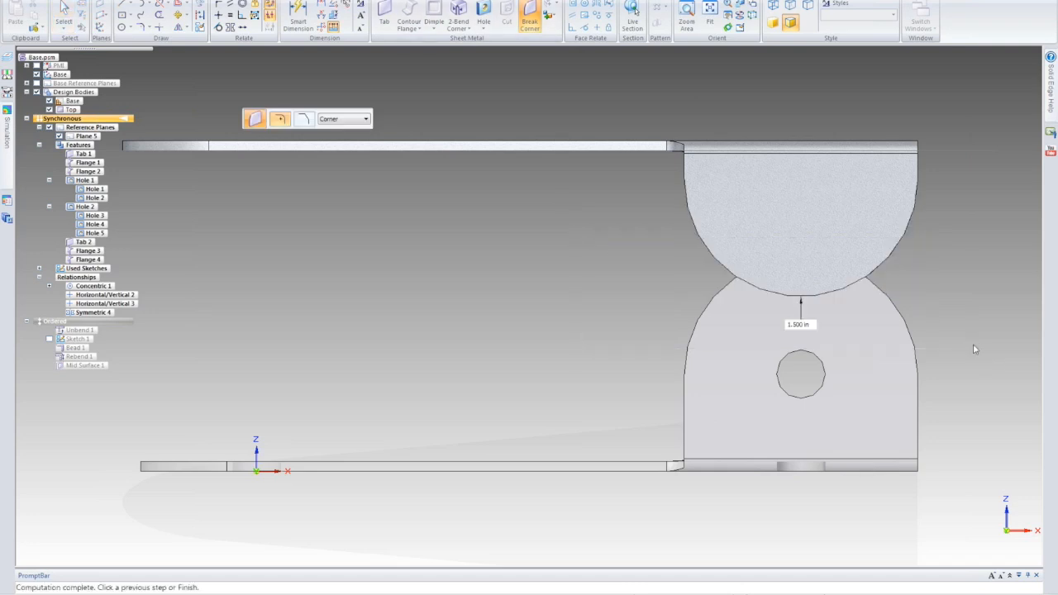
pyautogui.press('Escape')
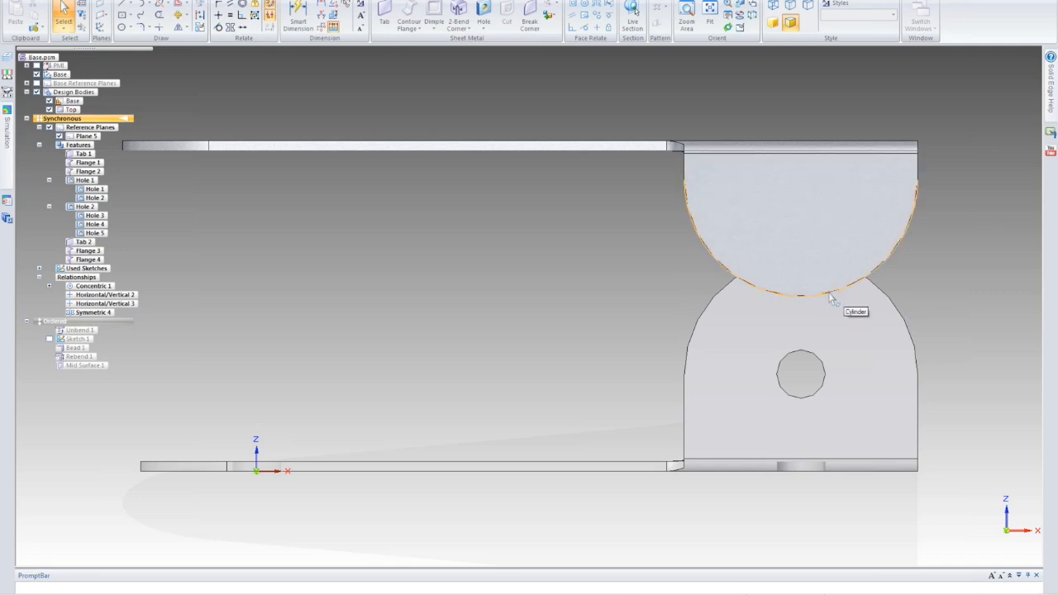
# - Move the rounded end face of the near top flange 0.5 in downward
pyautogui.click(831, 297)
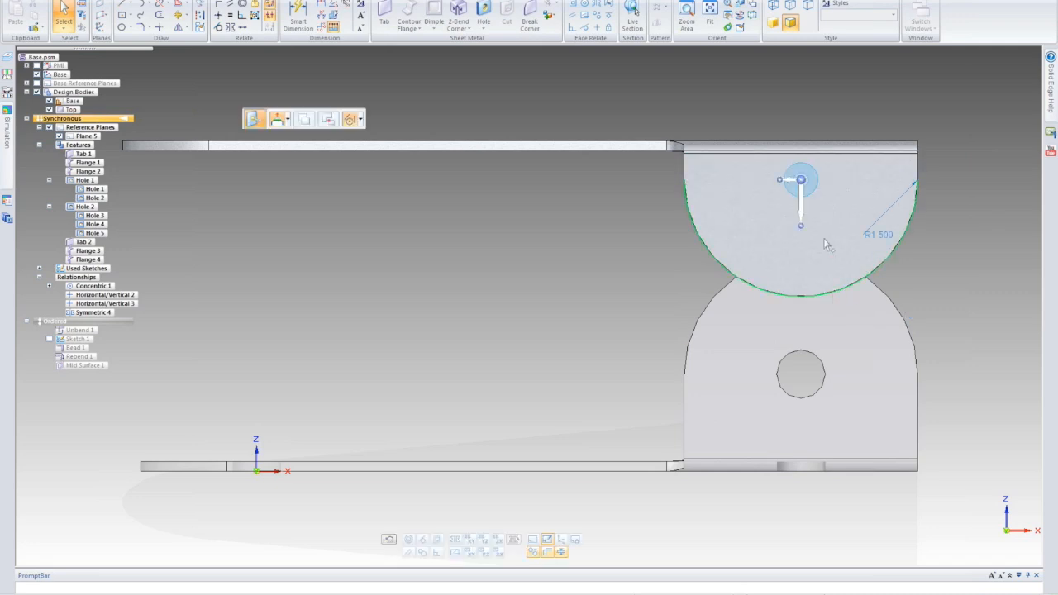
pyautogui.click(802, 183)
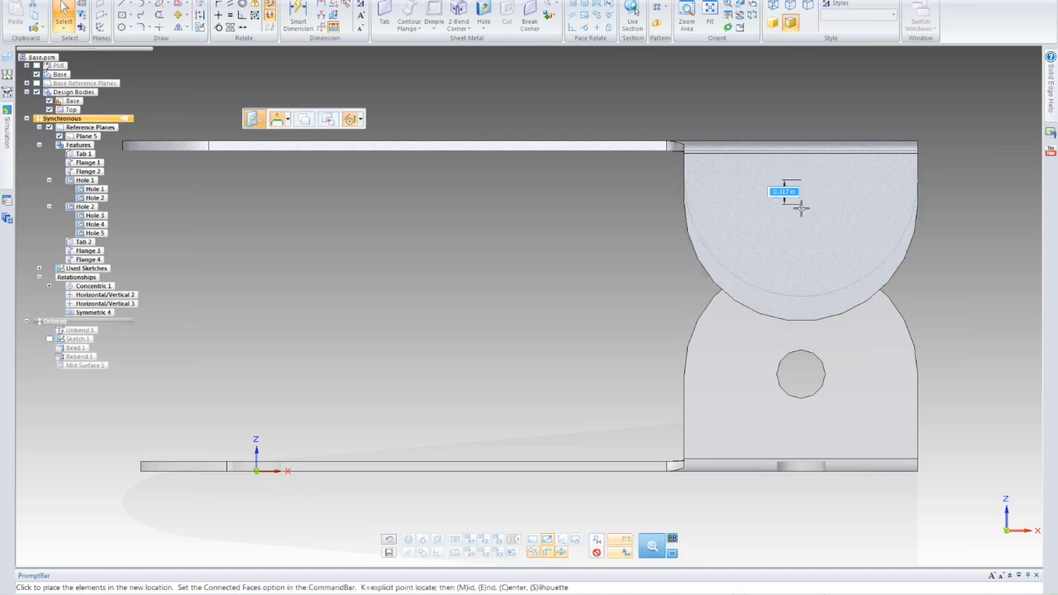
pyautogui.write('0.5')
pyautogui.press('Return')
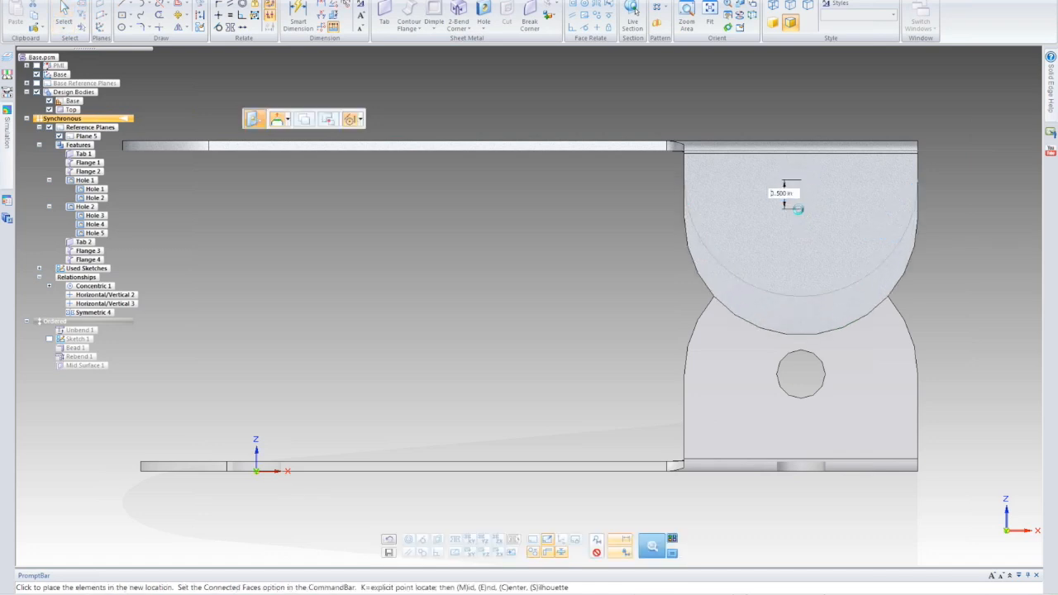
pyautogui.click(484, 263)
pyautogui.rightClick(485, 263)
pyautogui.press('Escape')
pyautogui.press('Escape')
# - Display visible and hidden edges and move the entire top body down about 1.2 in to overlap the base flanges
pyautogui.scroll(-2, 484, 271)
pyautogui.moveTo(220, 149); pyautogui.dragTo(796, 197)
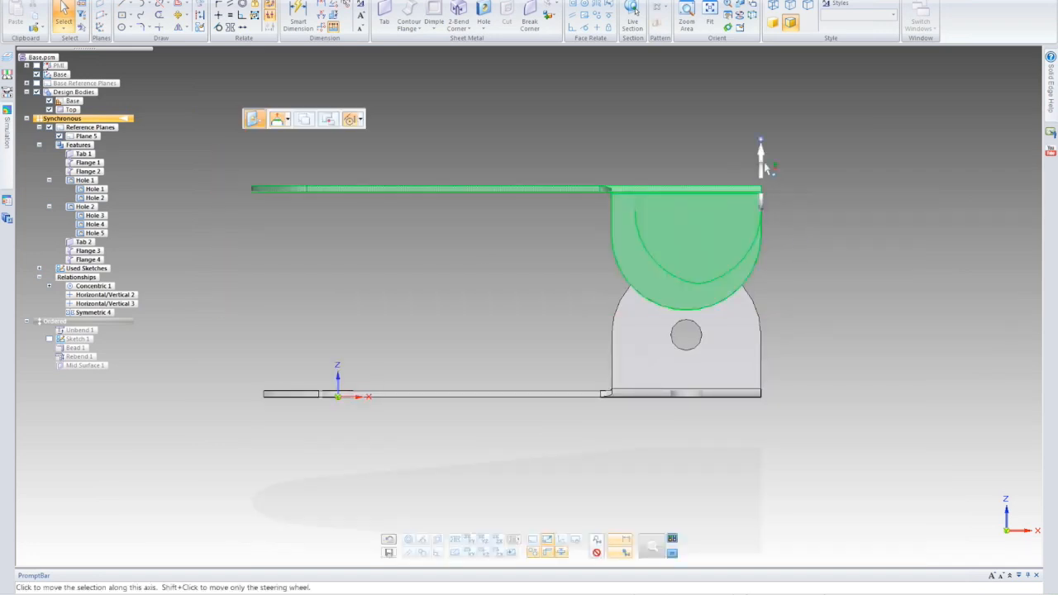
pyautogui.click(761, 178)
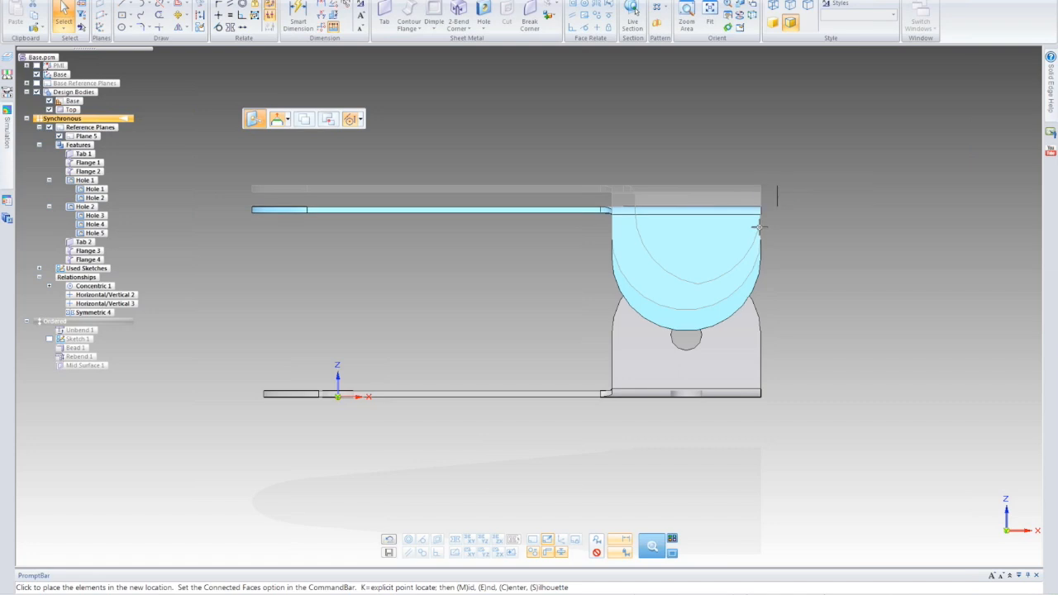
pyautogui.click(759, 265)
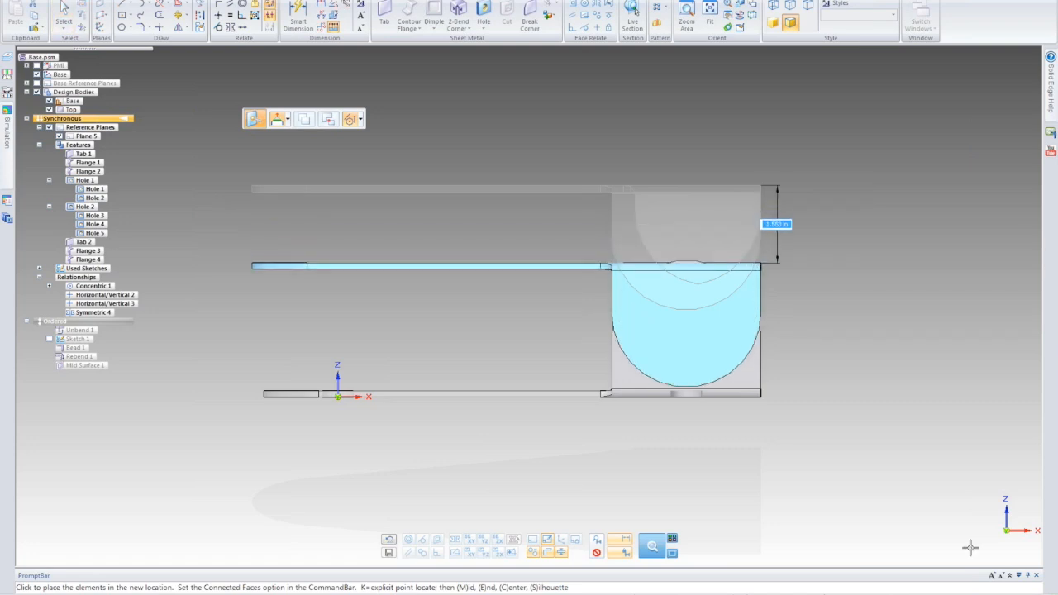
pyautogui.moveTo(951, 559)
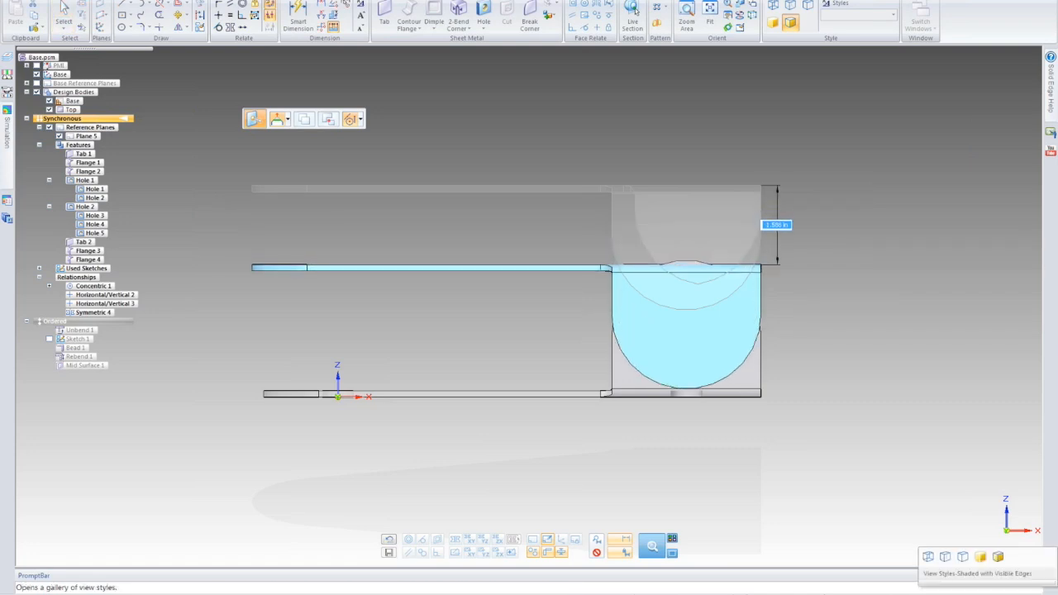
pyautogui.click(945, 559)
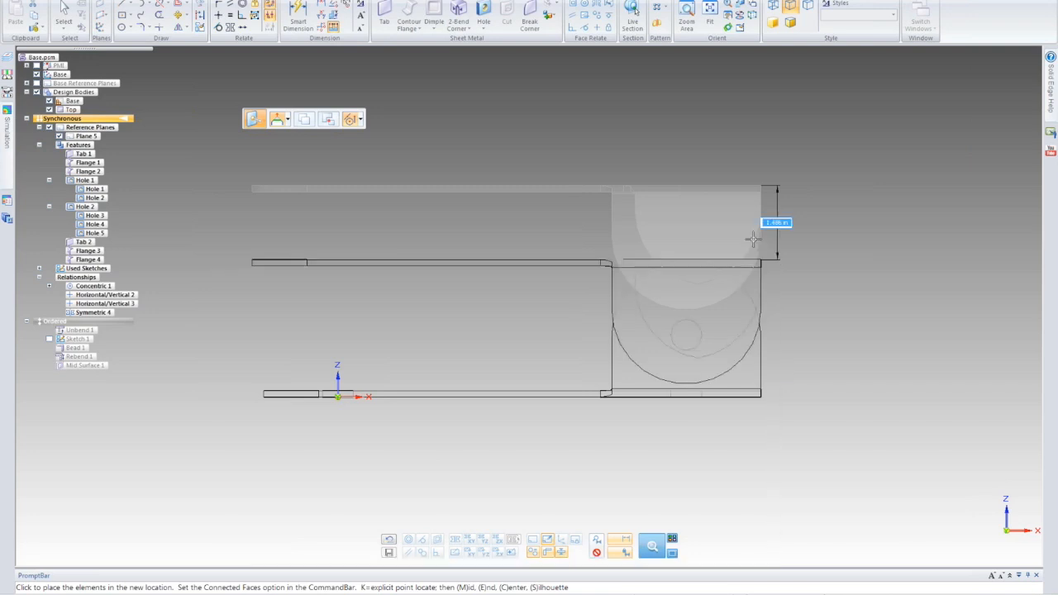
pyautogui.scroll(2, 748, 248)
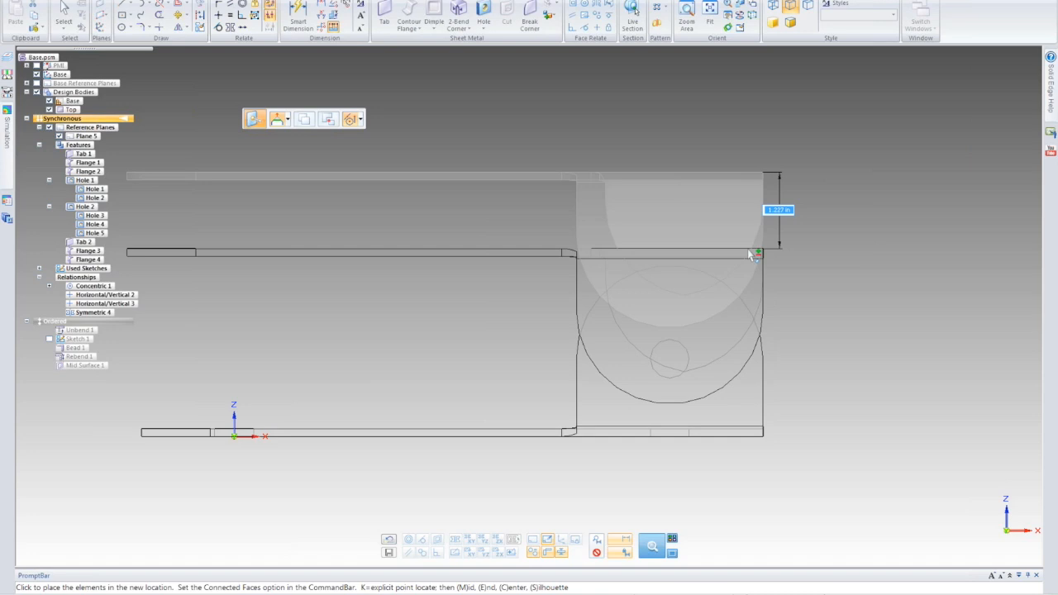
pyautogui.press('Escape')
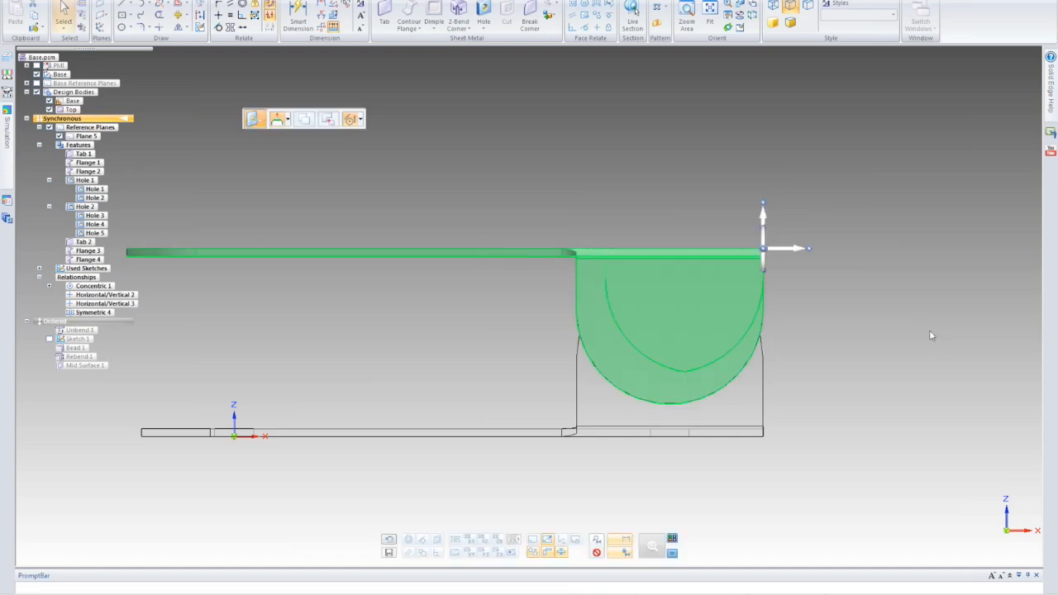
pyautogui.press('Escape')
pyautogui.moveTo(992, 566)
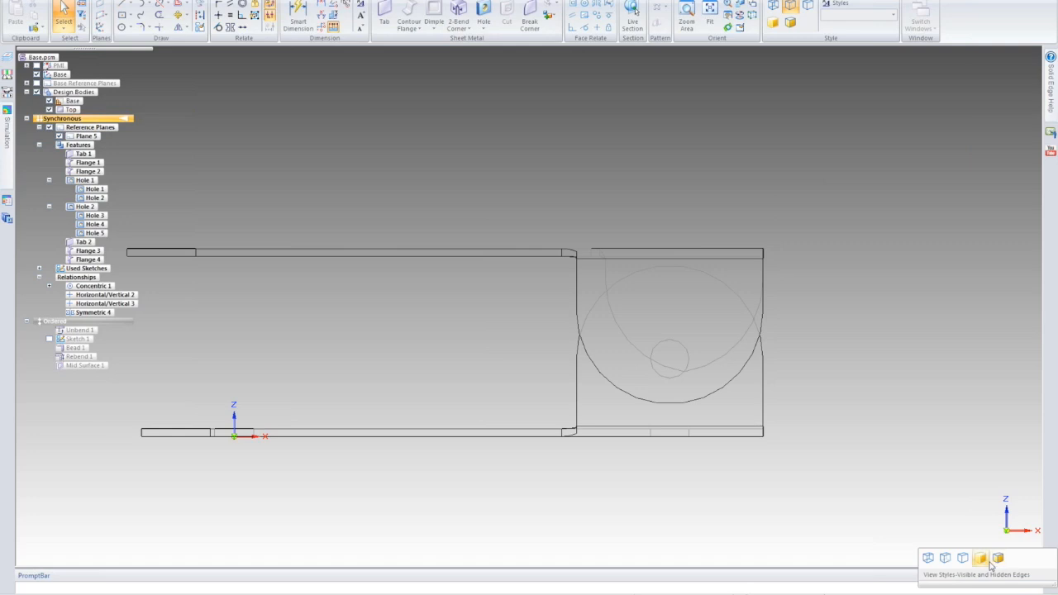
# - Restore shaded display with visible edges and hide the reference plane above the top body
pyautogui.click(997, 561)
pyautogui.scroll(-2, 855, 395)
pyautogui.moveTo(805, 373)
pyautogui.mouseDown(button='middle')
pyautogui.moveTo(831, 430)
pyautogui.moveTo(816, 498)
pyautogui.moveTo(813, 429)
pyautogui.moveTo(829, 366)
pyautogui.moveTo(795, 408)
pyautogui.mouseUp(button='middle')
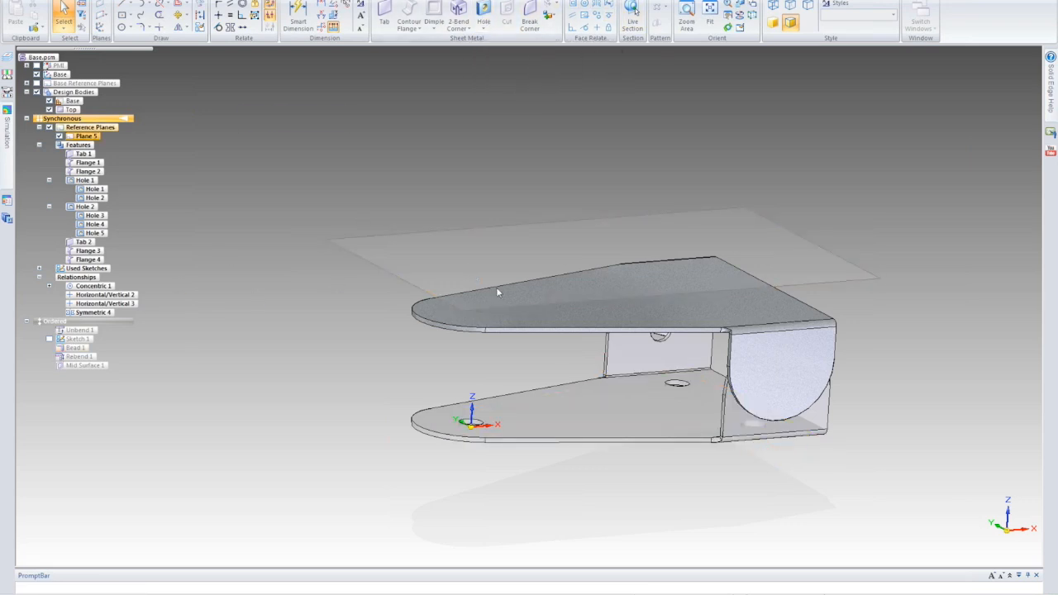
pyautogui.rightClick(470, 268)
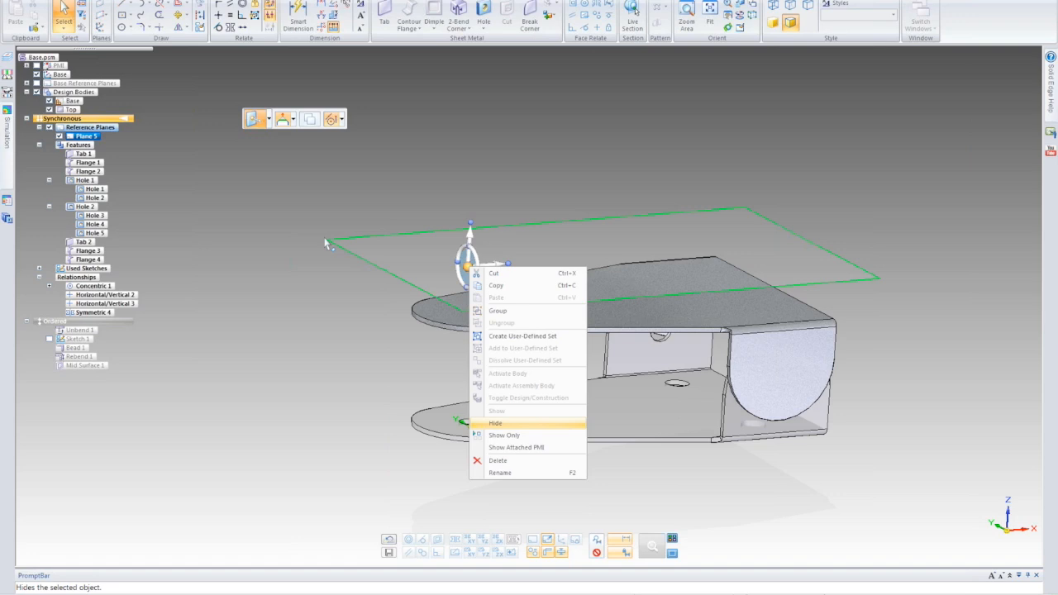
pyautogui.click(496, 423)
# - Project the edges of the base's three horizontal-face holes onto the upper face of the top body
pyautogui.click(192, 15)
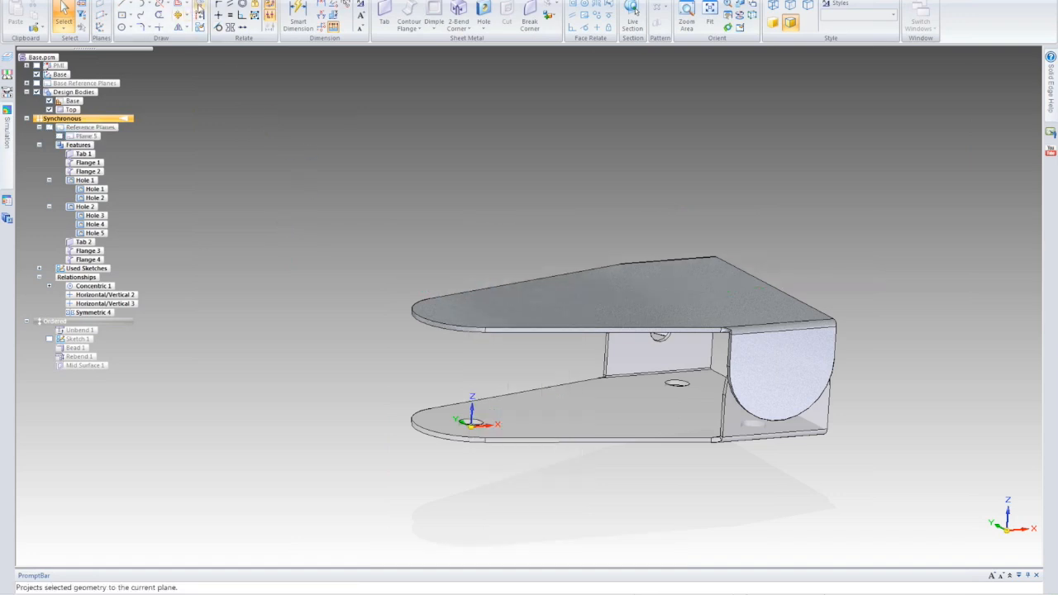
pyautogui.click(704, 301)
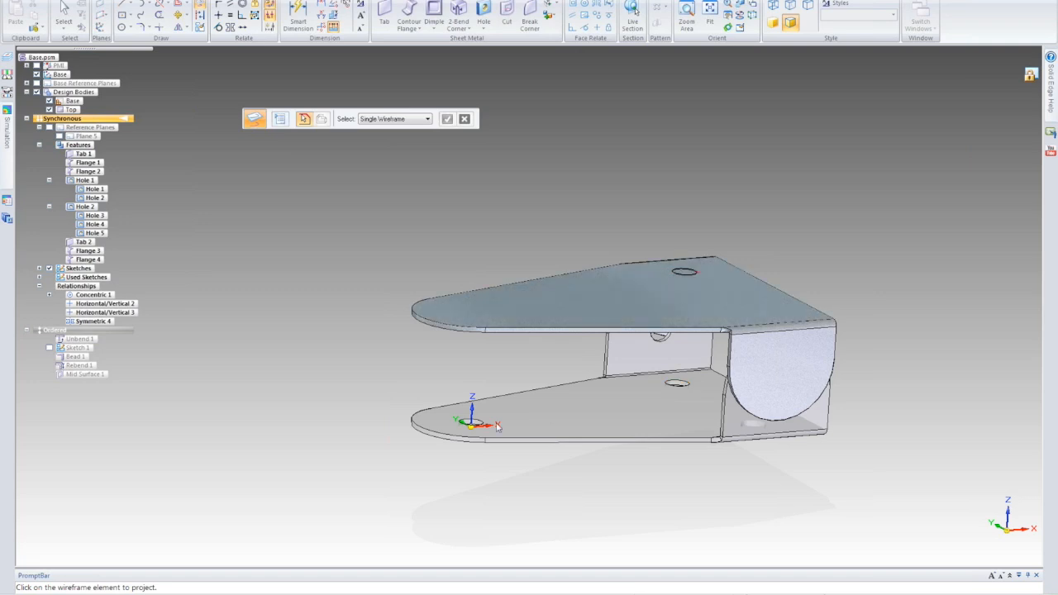
pyautogui.click(757, 428)
pyautogui.scroll(3, 768, 290)
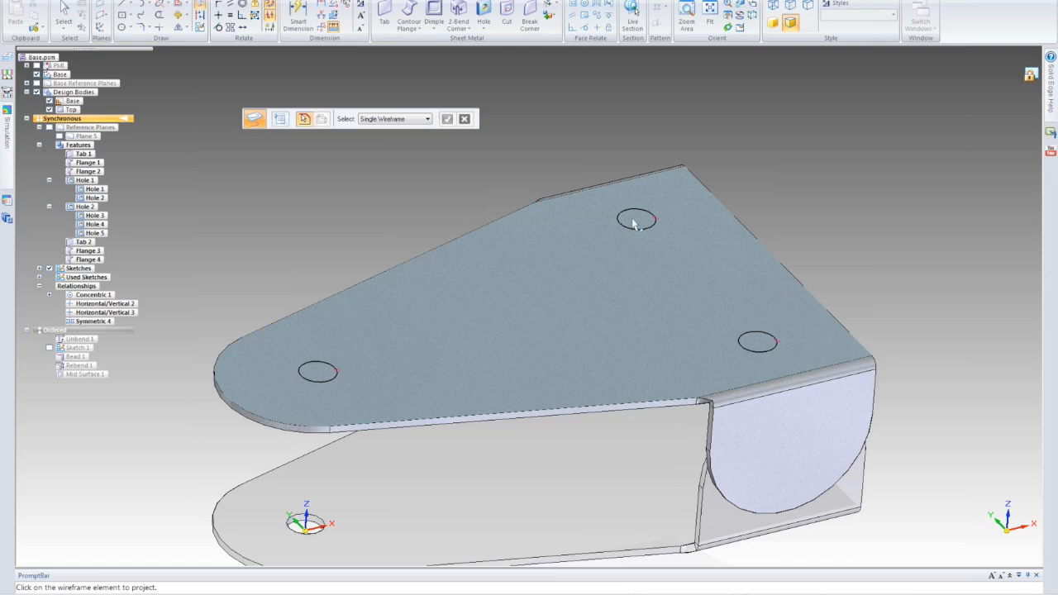
pyautogui.press('Escape')
# - Cut the three projected circular regions through the top body's plate
pyautogui.click(635, 219)
pyautogui.click(320, 372)
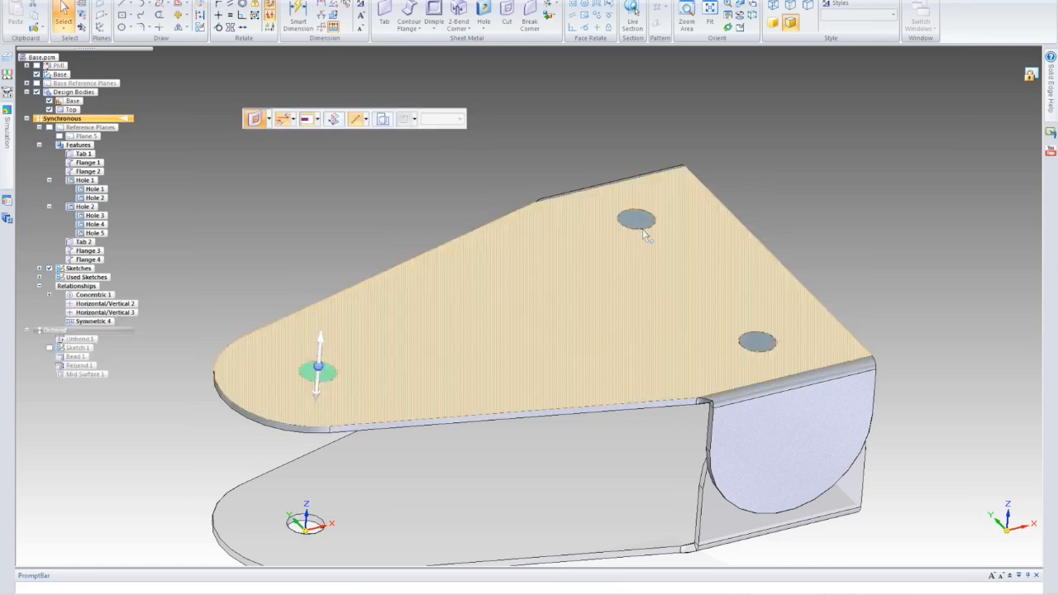
pyautogui.keyDown('ctrl'); pyautogui.click(636, 219); pyautogui.keyUp('ctrl')
pyautogui.keyDown('ctrl'); pyautogui.click(754, 339); pyautogui.keyUp('ctrl')
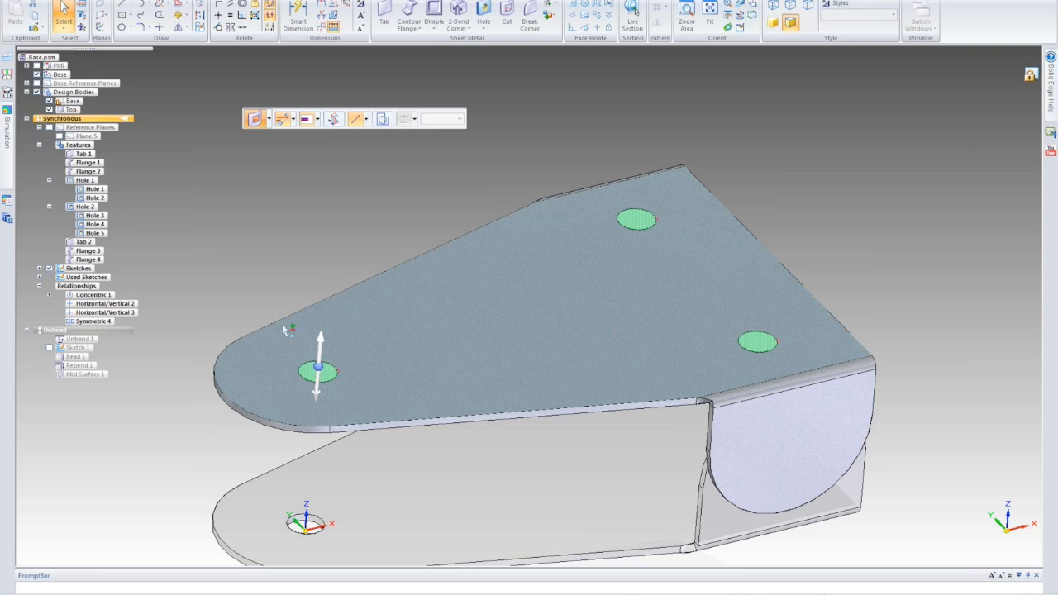
pyautogui.click(306, 370)
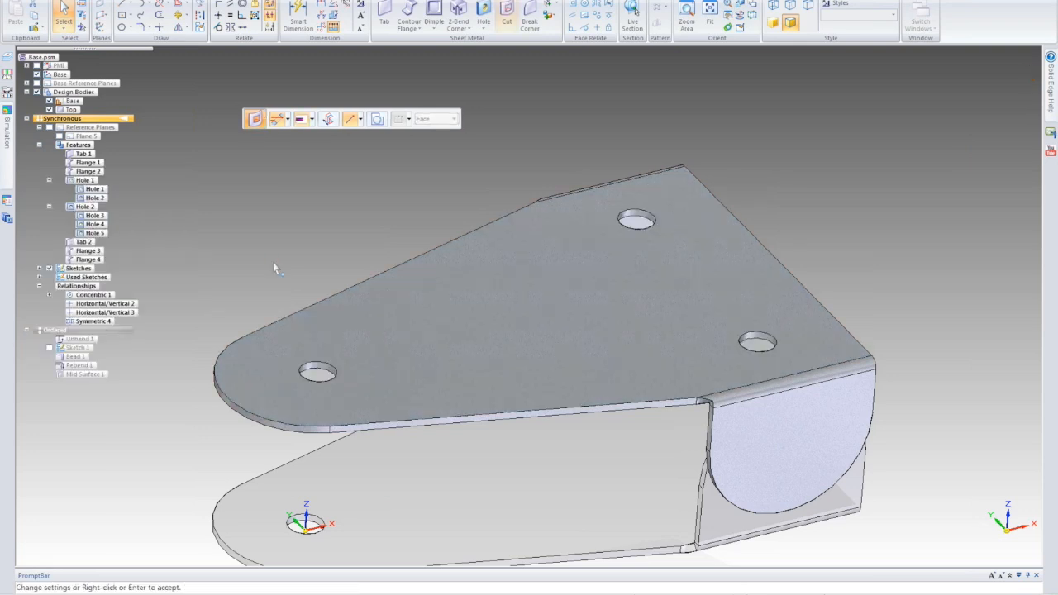
# - Run hole recognition on the top body and accept its three 0.625 in cutouts as simple holes
pyautogui.click(484, 25)
pyautogui.click(506, 78)
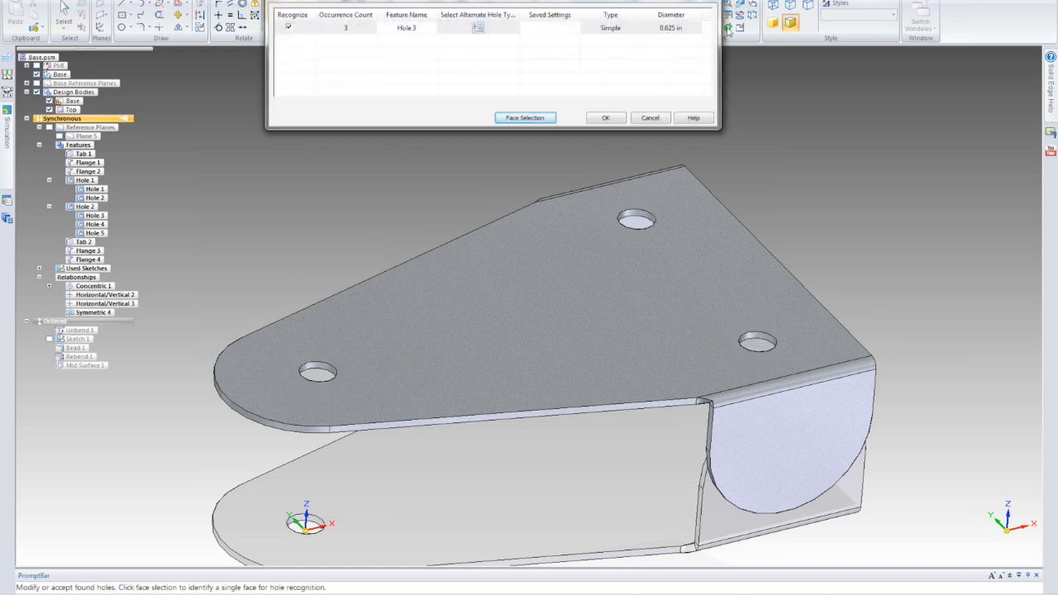
pyautogui.click(605, 118)
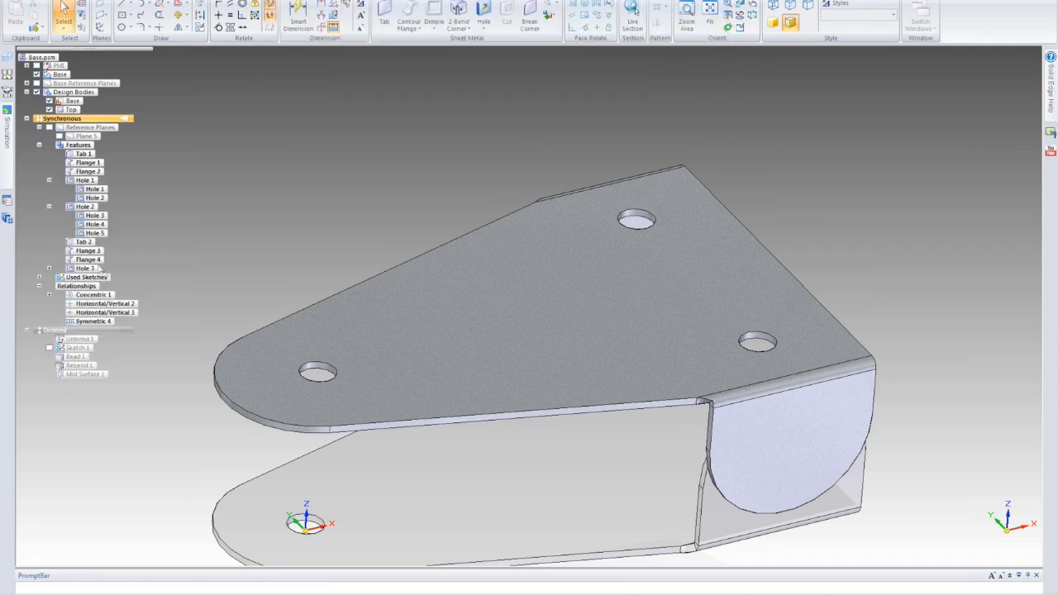
pyautogui.rightClick(284, 210)
pyautogui.click(271, 183)
# - Examine how the top body's rounded flanges overlap the base flanges from the opposite side
pyautogui.moveTo(441, 192); pyautogui.dragTo(488, 189, button='middle')
pyautogui.scroll(2, 255, 361)
pyautogui.scroll(-2, 467, 376)
pyautogui.moveTo(468, 378); pyautogui.dragTo(414, 387, button='middle')
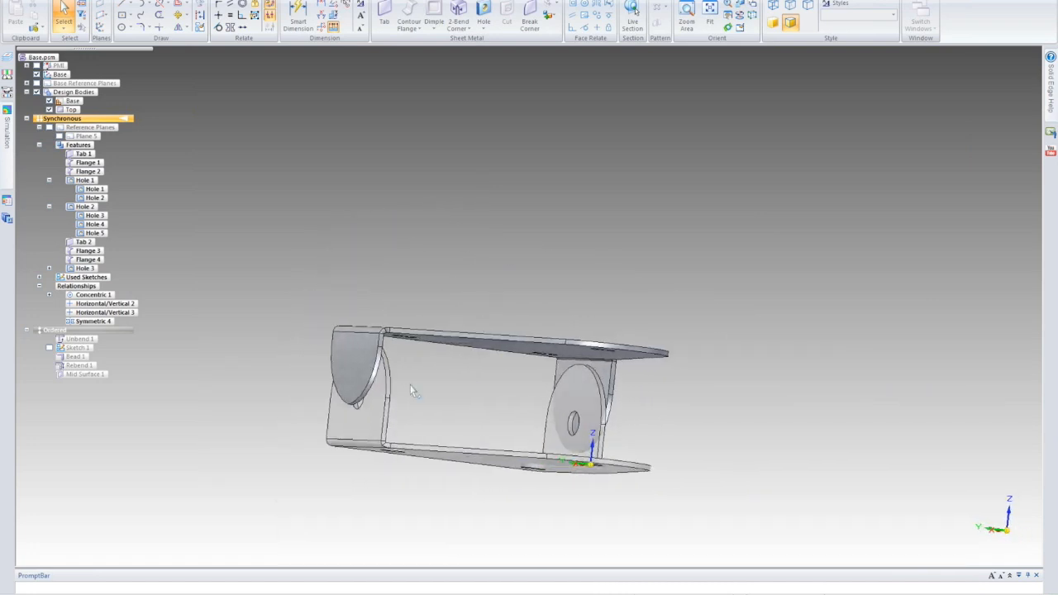
pyautogui.click(362, 400)
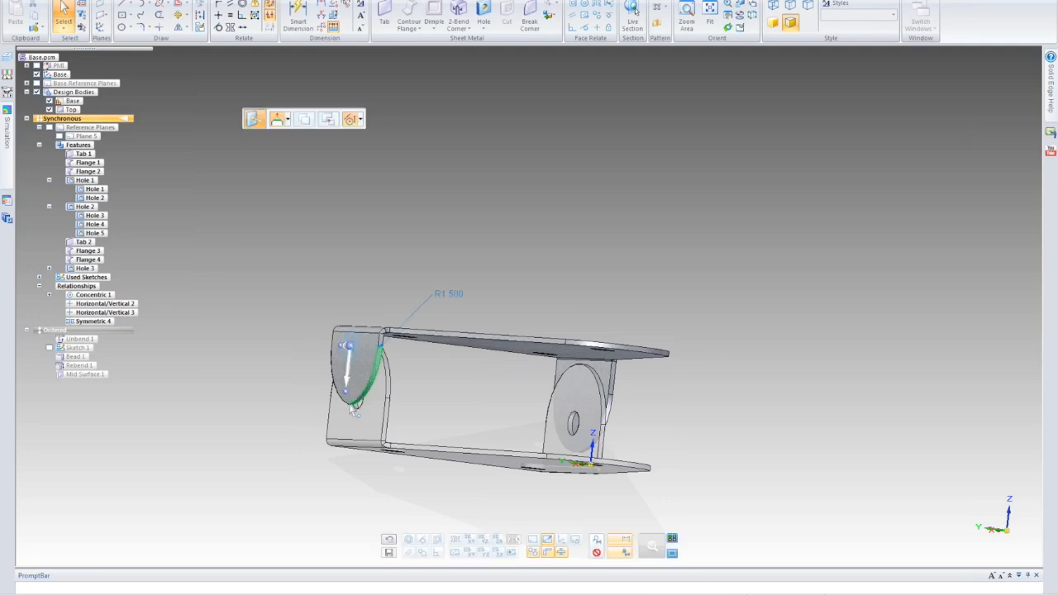
pyautogui.keyDown('ctrl'); pyautogui.click(344, 404); pyautogui.keyUp('ctrl')
pyautogui.moveTo(442, 401); pyautogui.dragTo(429, 370, button='middle')
pyautogui.scroll(1, 420, 372)
pyautogui.press('Escape')
# - Try to move the straight side face of the far top flange outward to match the base flange's edge
pyautogui.scroll(1, 404, 372)
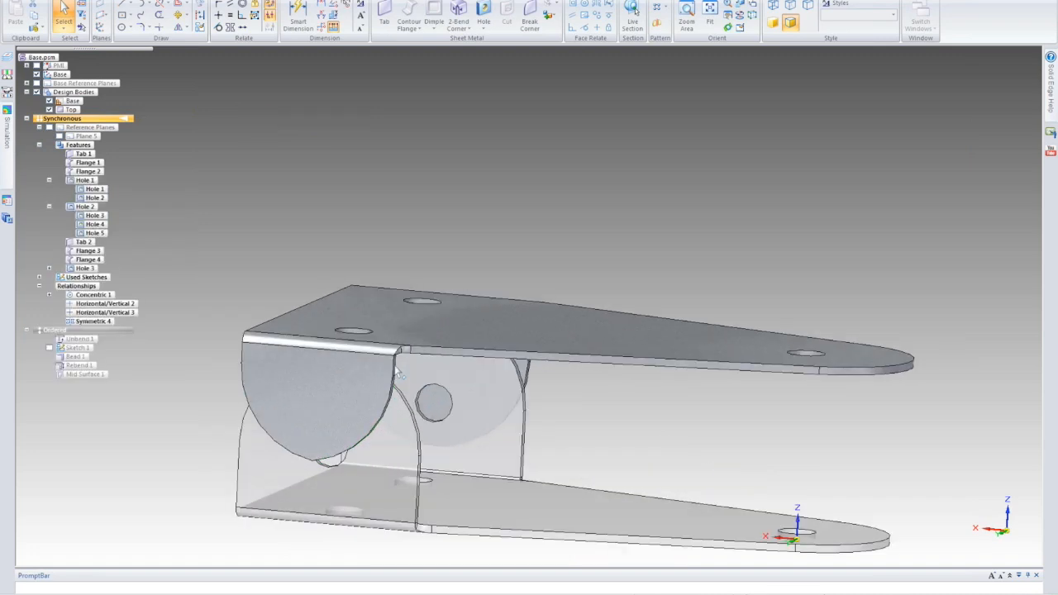
pyautogui.click(398, 374)
pyautogui.scroll(2, 399, 373)
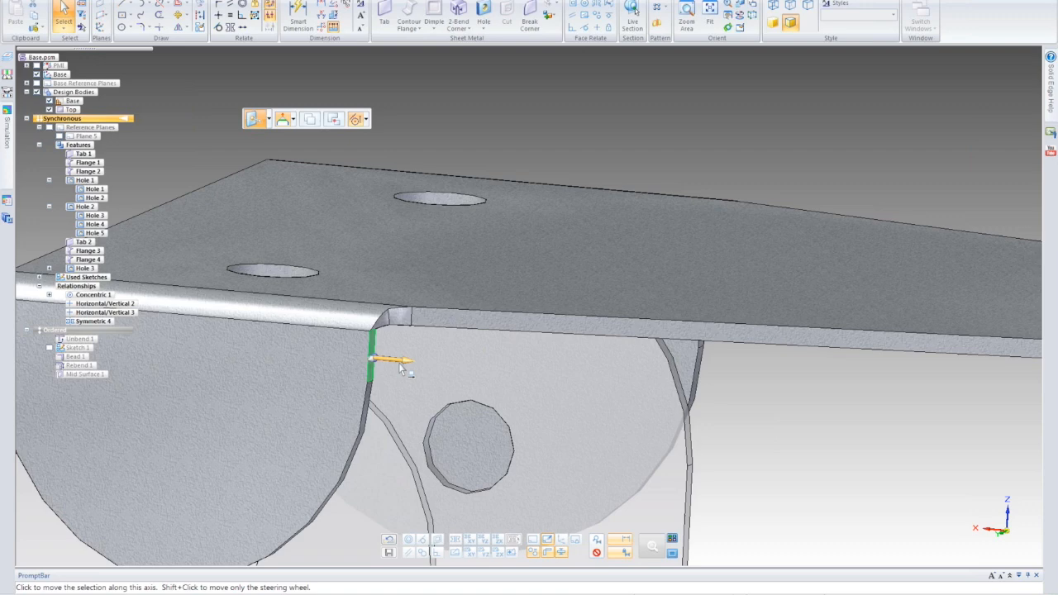
pyautogui.hotkey('ctrl', 'r')
pyautogui.hotkey('ctrl', 'l')
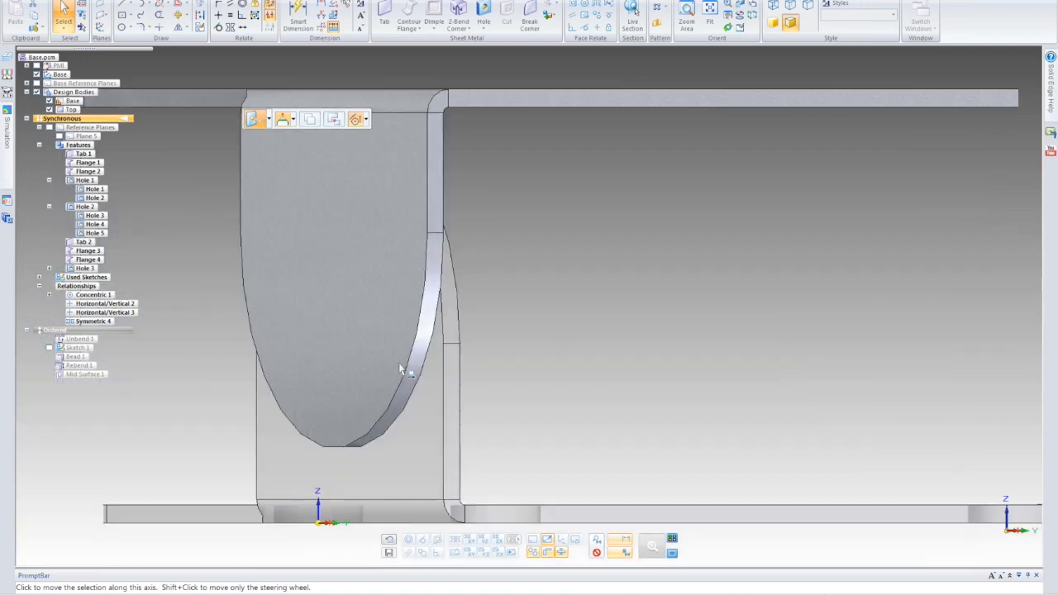
pyautogui.hotkey('ctrl', 'b')
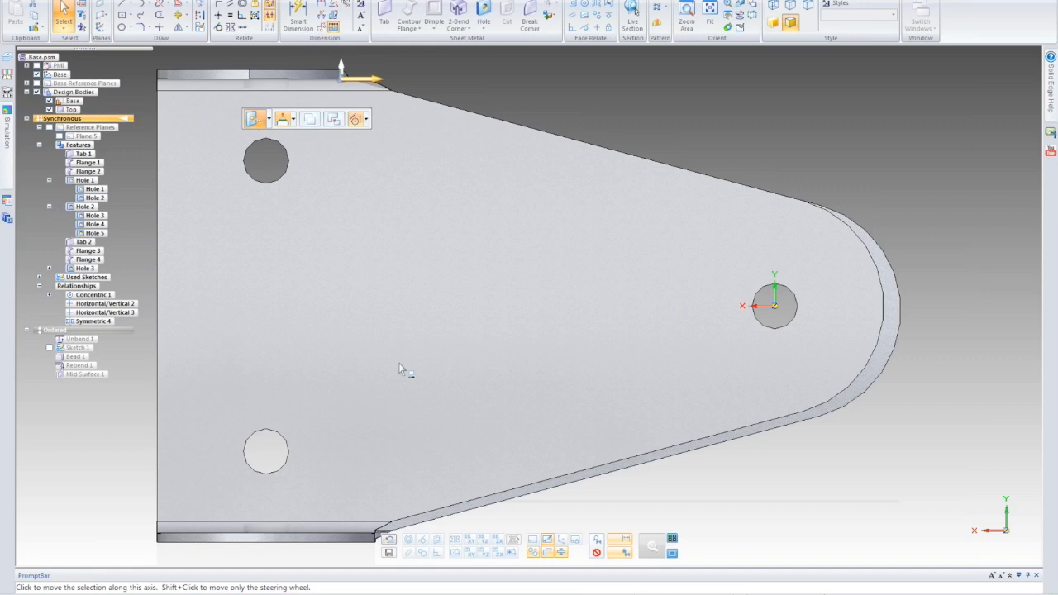
pyautogui.hotkey('ctrl', 'k')
pyautogui.click(333, 203)
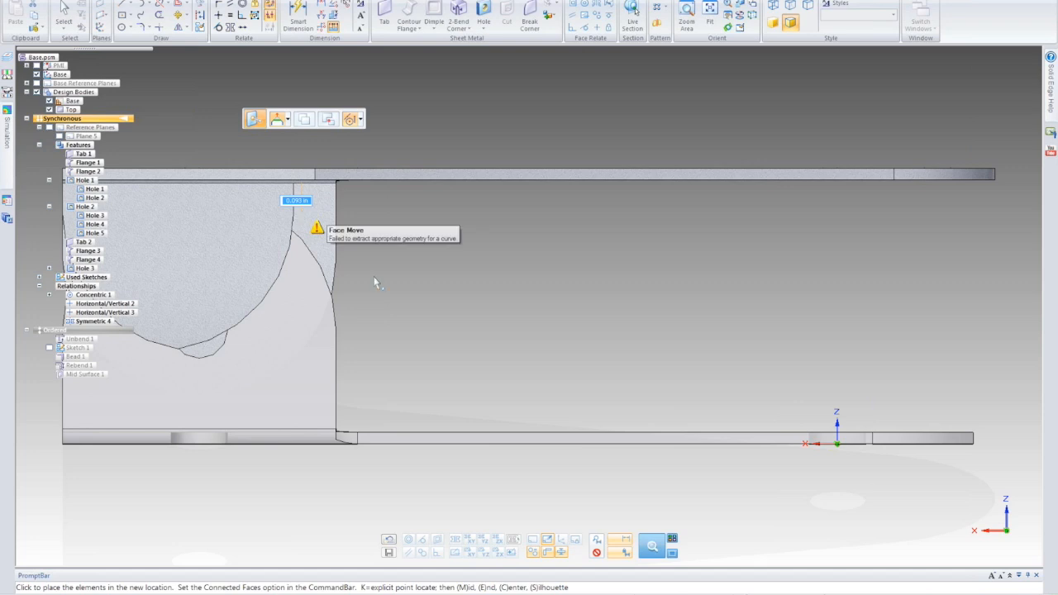
pyautogui.press('Escape')
# - Hide the Base body and delete the top body's flange on the +Y side
pyautogui.scroll(-4, 375, 279)
pyautogui.moveTo(386, 315); pyautogui.dragTo(257, 389, button='middle')
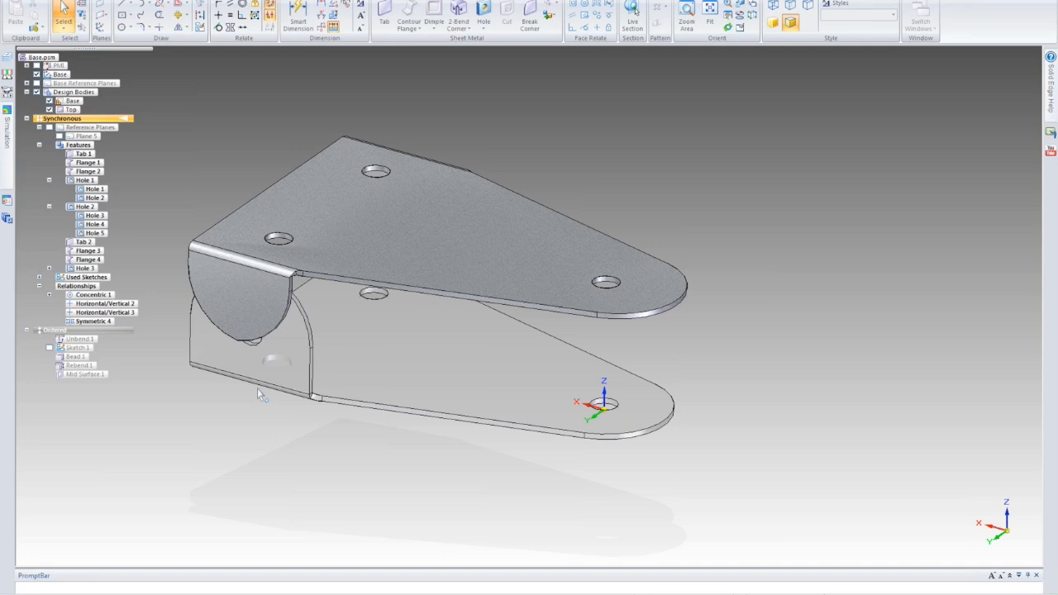
pyautogui.hotkey('ctrl', 't')
pyautogui.moveTo(637, 58); pyautogui.dragTo(945, 99)
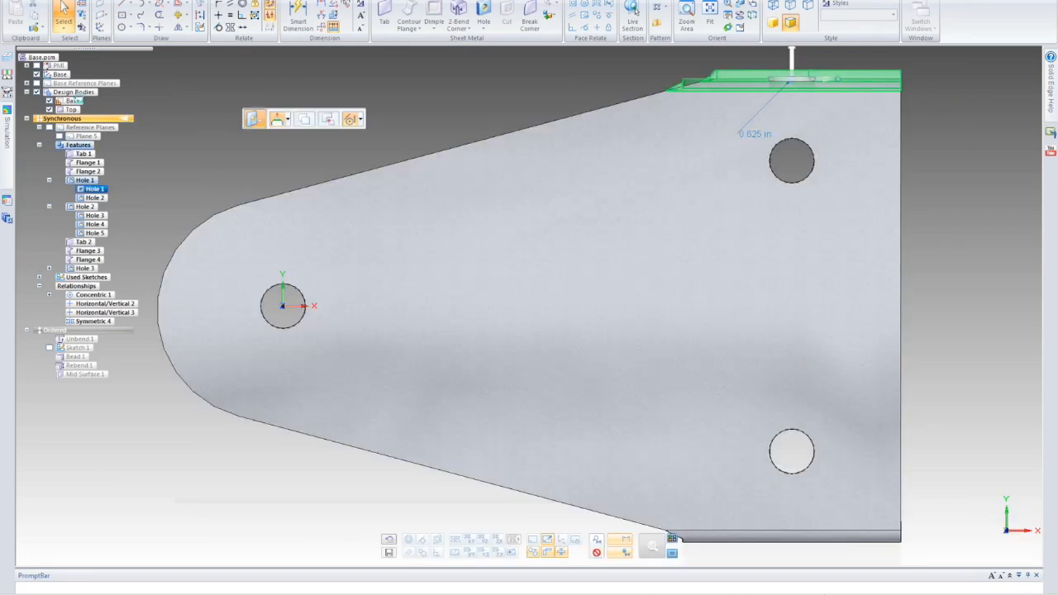
pyautogui.press('Escape')
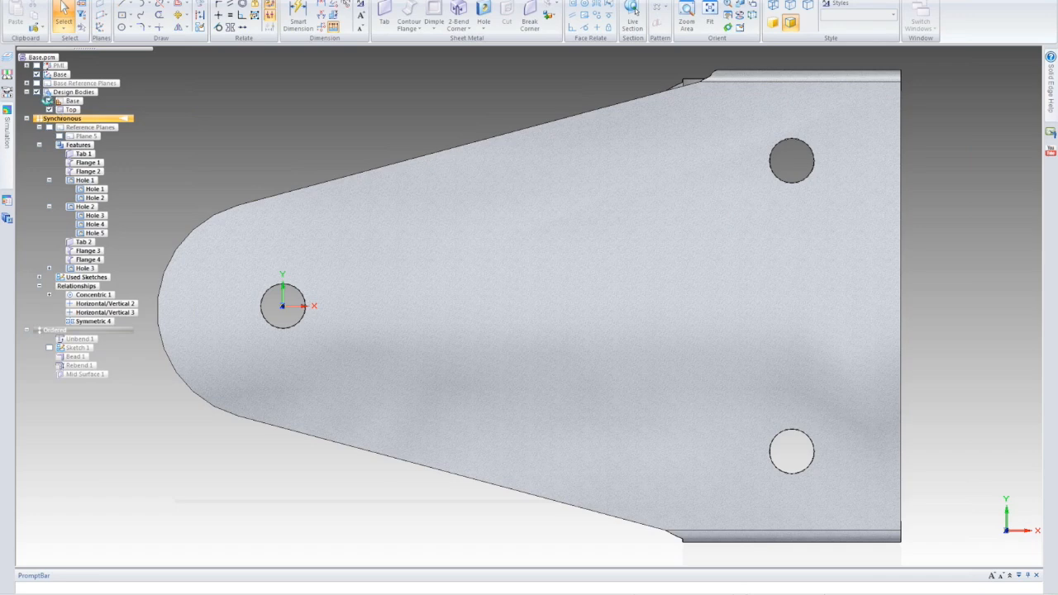
pyautogui.moveTo(611, 62); pyautogui.dragTo(944, 104)
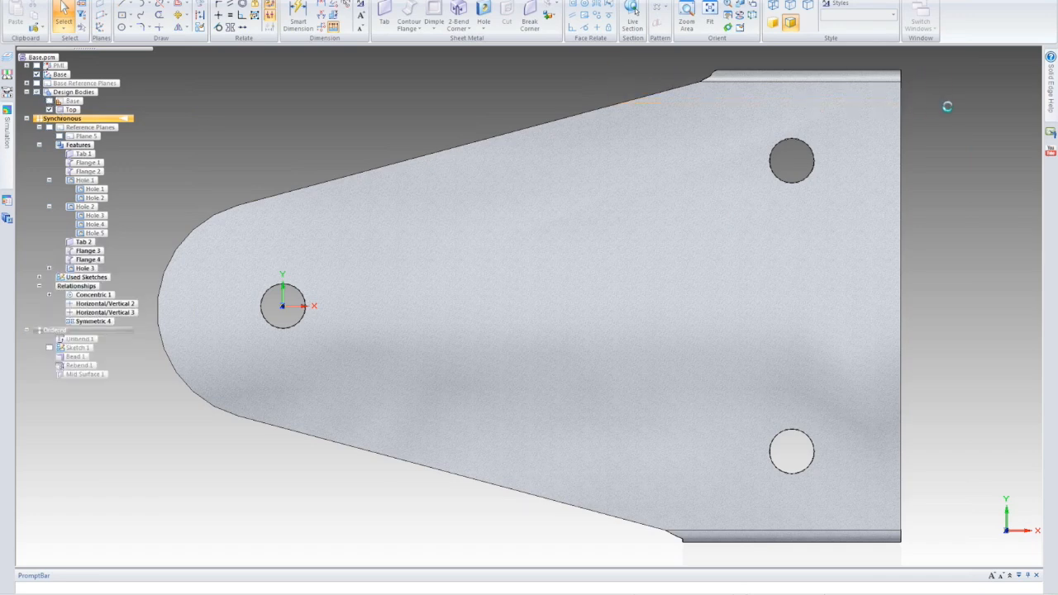
pyautogui.press('Escape')
pyautogui.press('Delete')
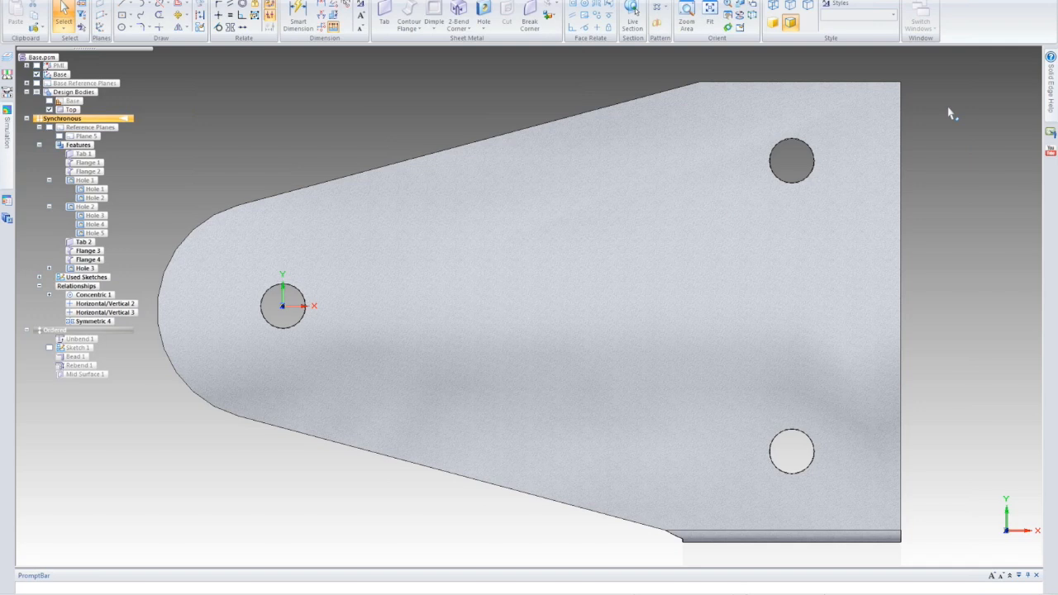
# - Mirror the remaining rounded flange across the XZ plane to the opposite side of the top body
pyautogui.scroll(-4, 959, 430)
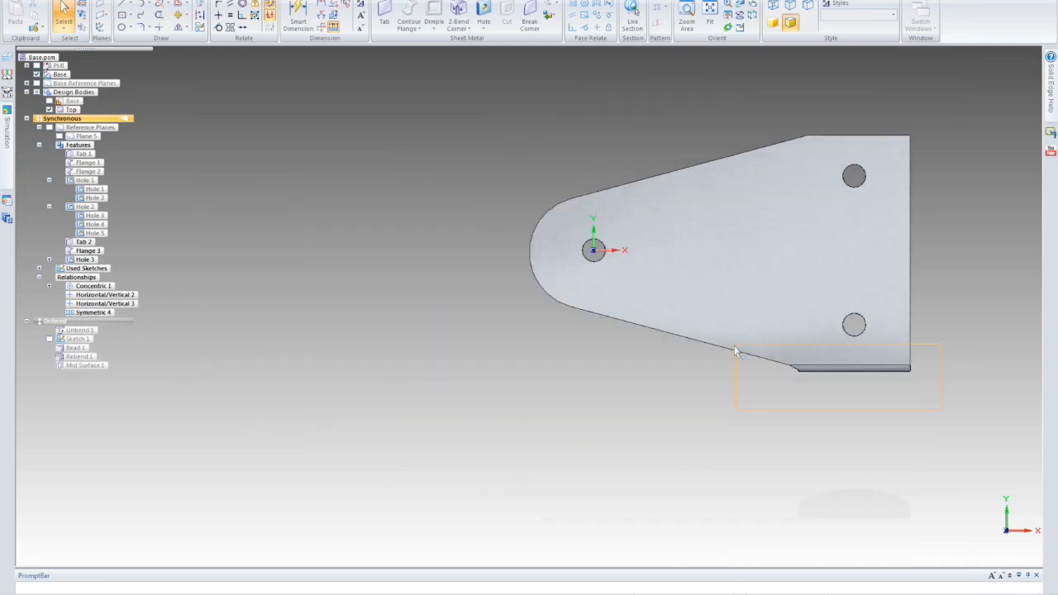
pyautogui.click(901, 368)
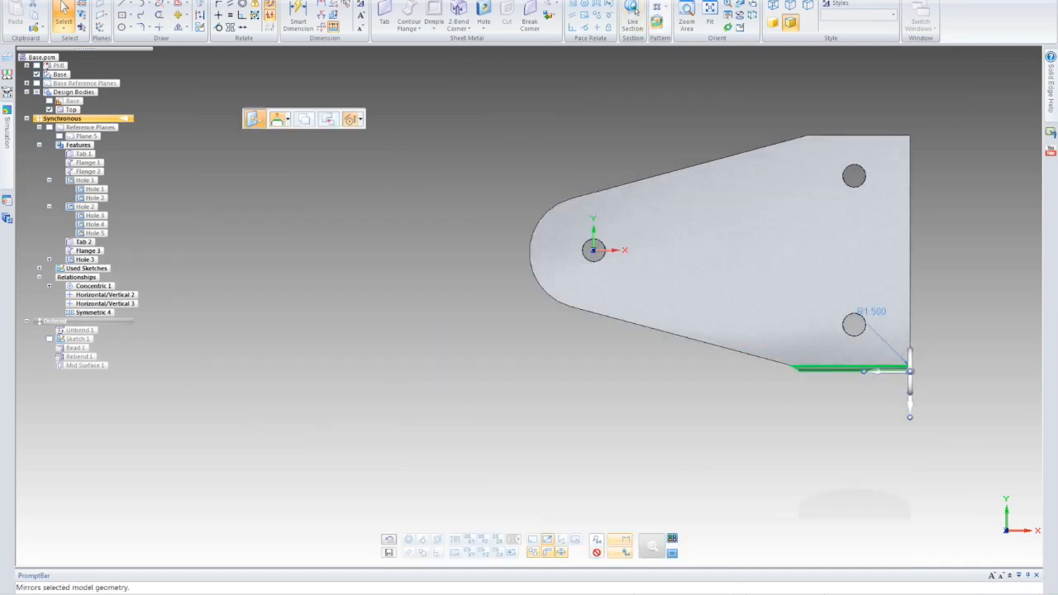
pyautogui.click(656, 22)
pyautogui.moveTo(570, 480); pyautogui.dragTo(579, 351, button='middle')
pyautogui.click(600, 286)
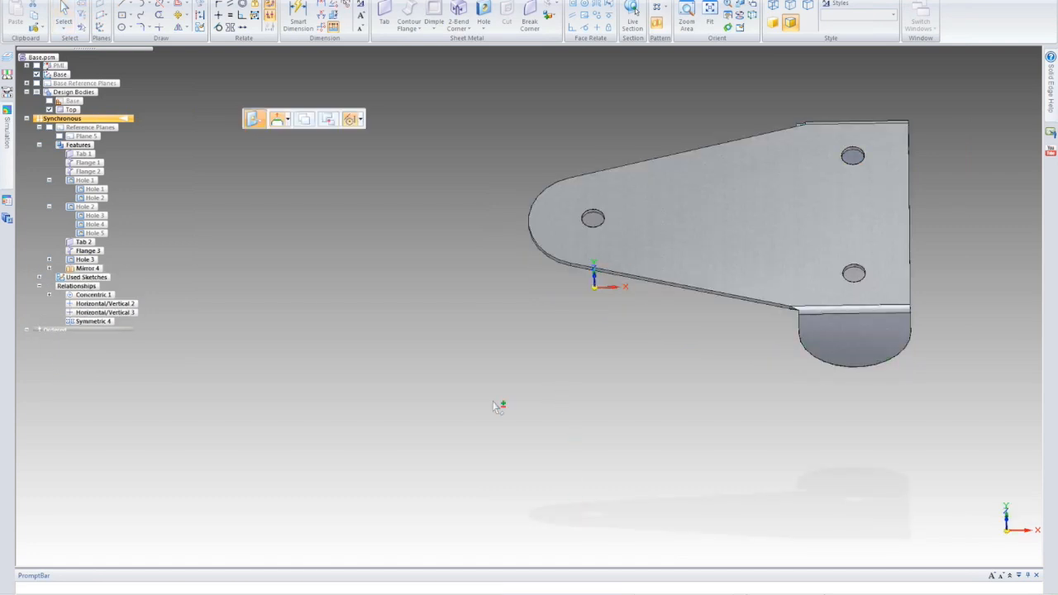
pyautogui.moveTo(529, 389); pyautogui.dragTo(539, 419, button='middle')
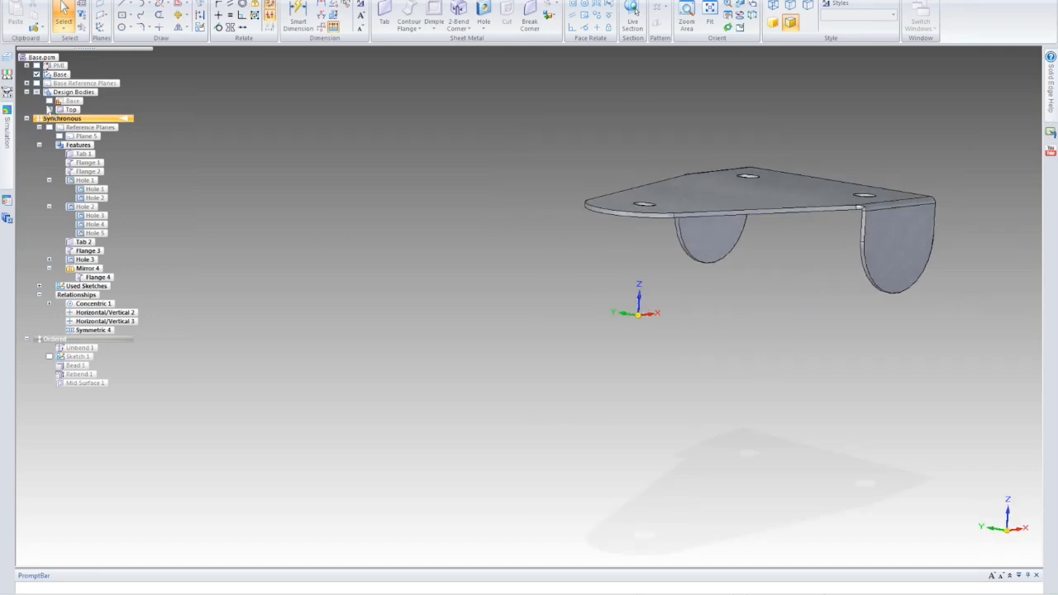
# - Display the Base body again and enable peer edge locating for placing a hole on the near top flange's outer face
pyautogui.click(50, 101)
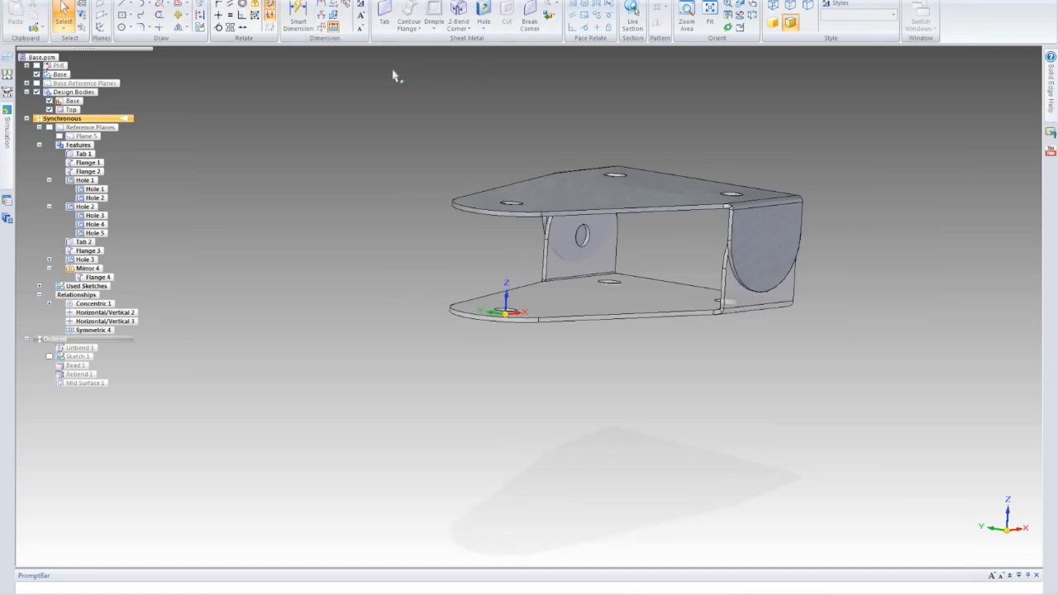
pyautogui.click(485, 25)
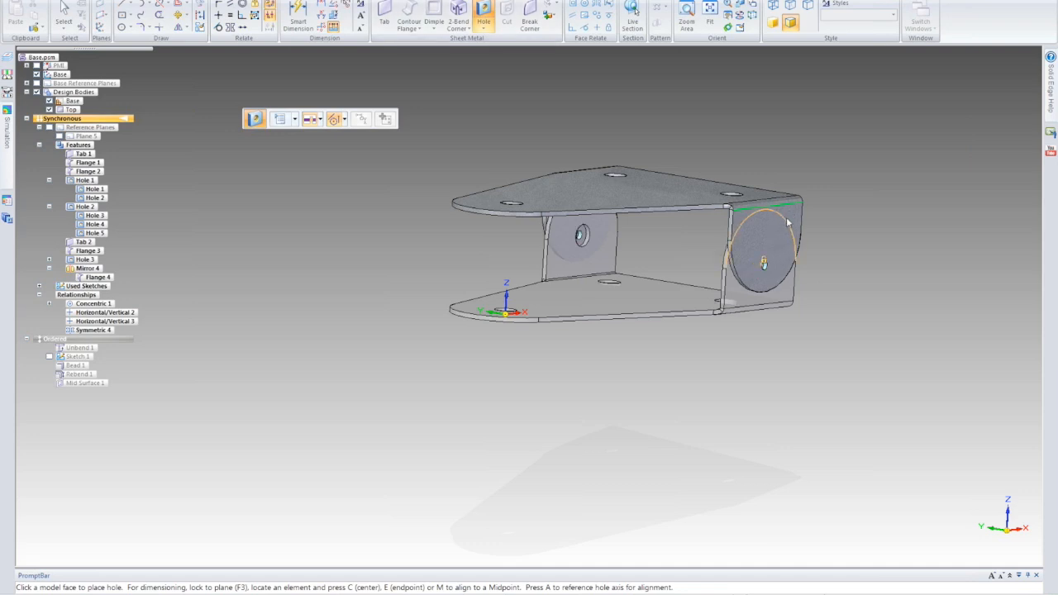
pyautogui.press('F3')
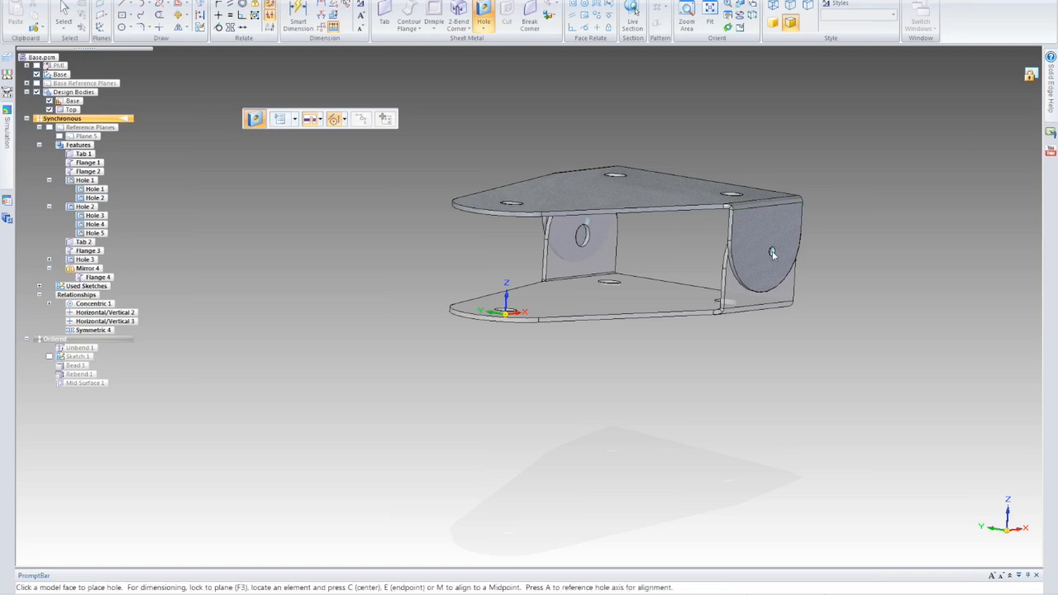
pyautogui.hotkey('ctrl', 'h')
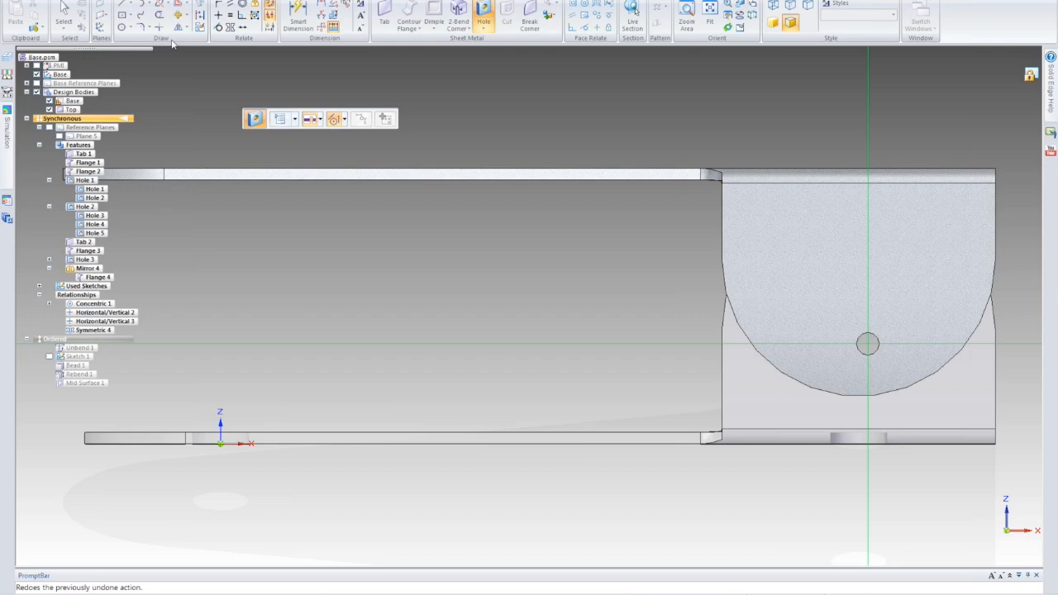
pyautogui.click(232, 1)
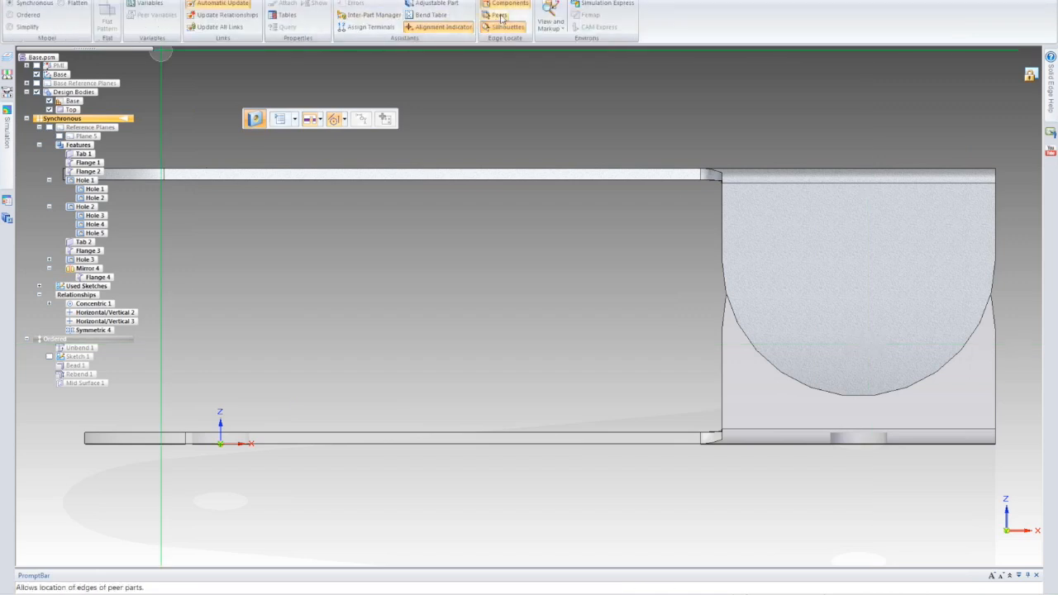
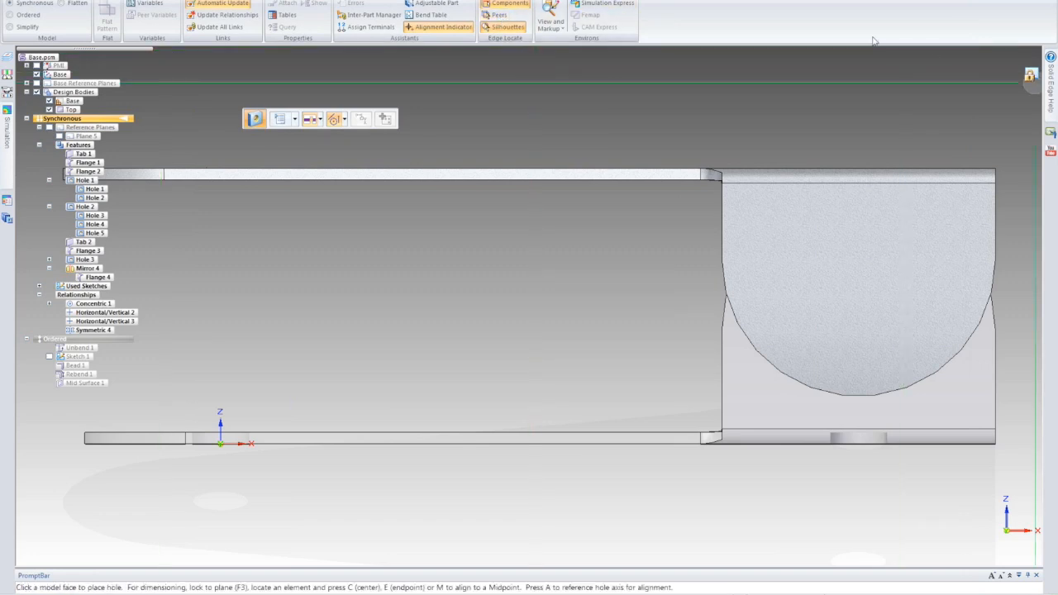
pyautogui.click(500, 21)
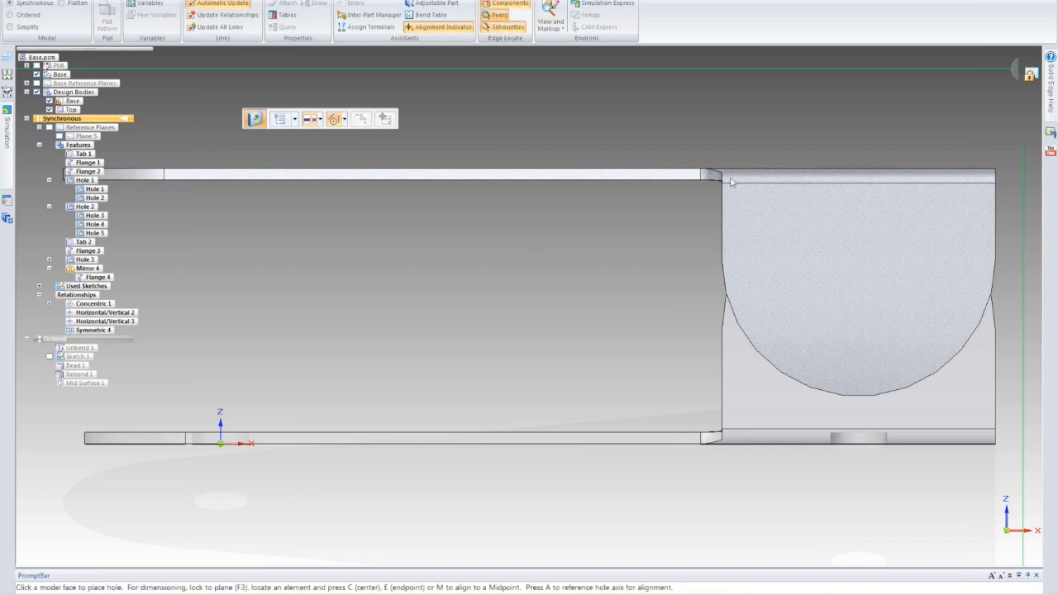
# - Place a 0.25 in hole on the near top flange, concentric with the base flange's hole behind it
pyautogui.click(831, 322)
pyautogui.click(858, 331)
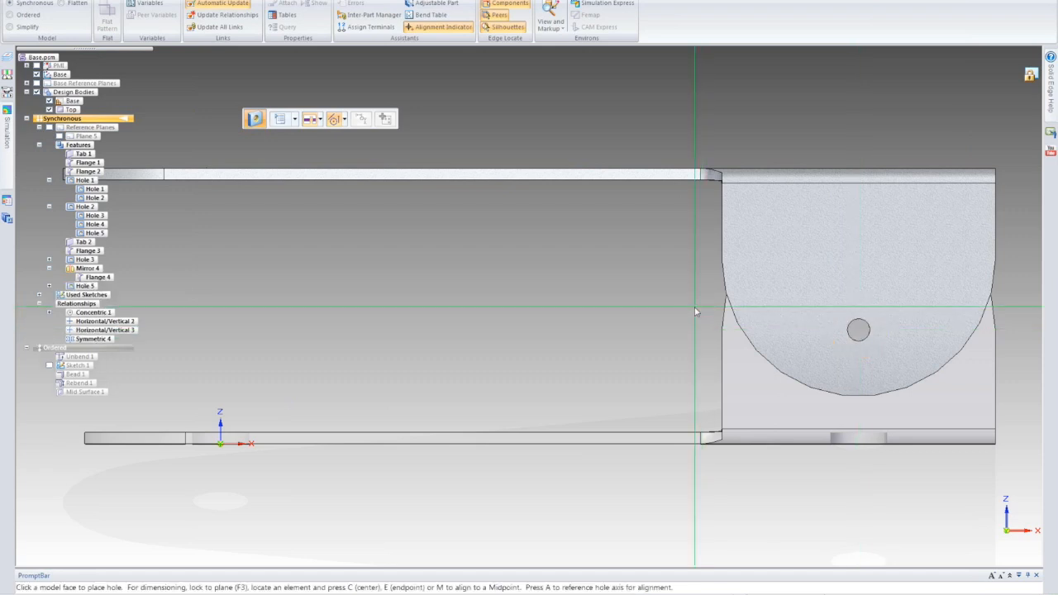
pyautogui.press('Escape')
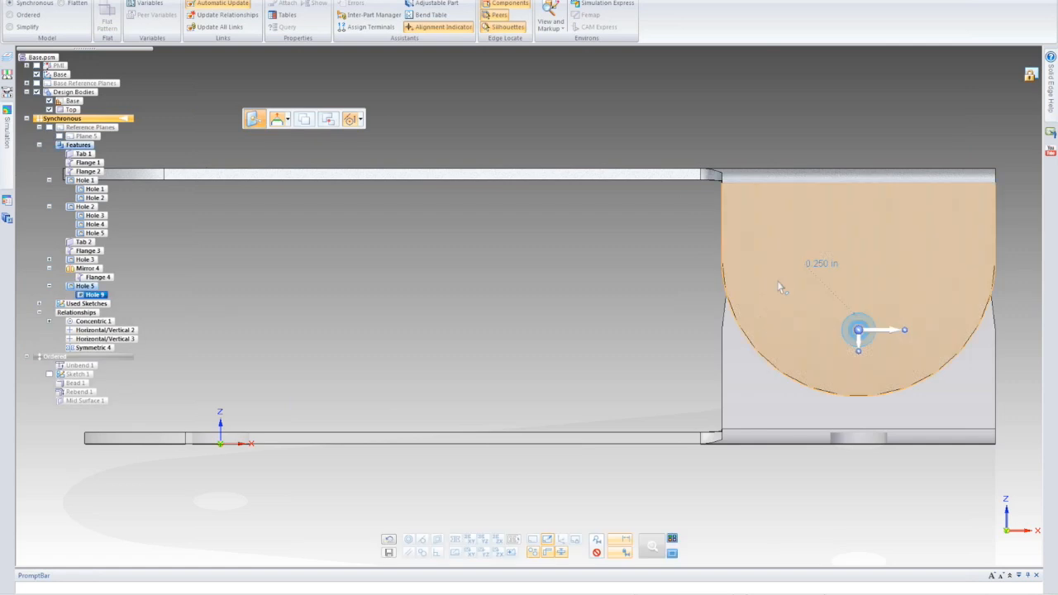
# - Set the near top flange hole's diameter to 0.625 in
pyautogui.click(823, 266)
pyautogui.write('.62')
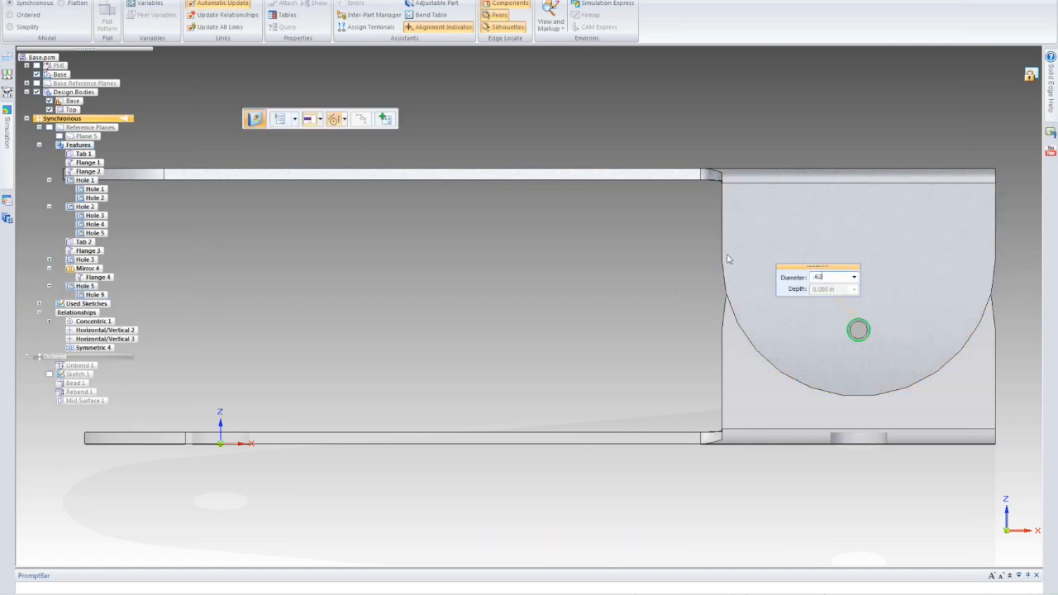
pyautogui.press('Return')
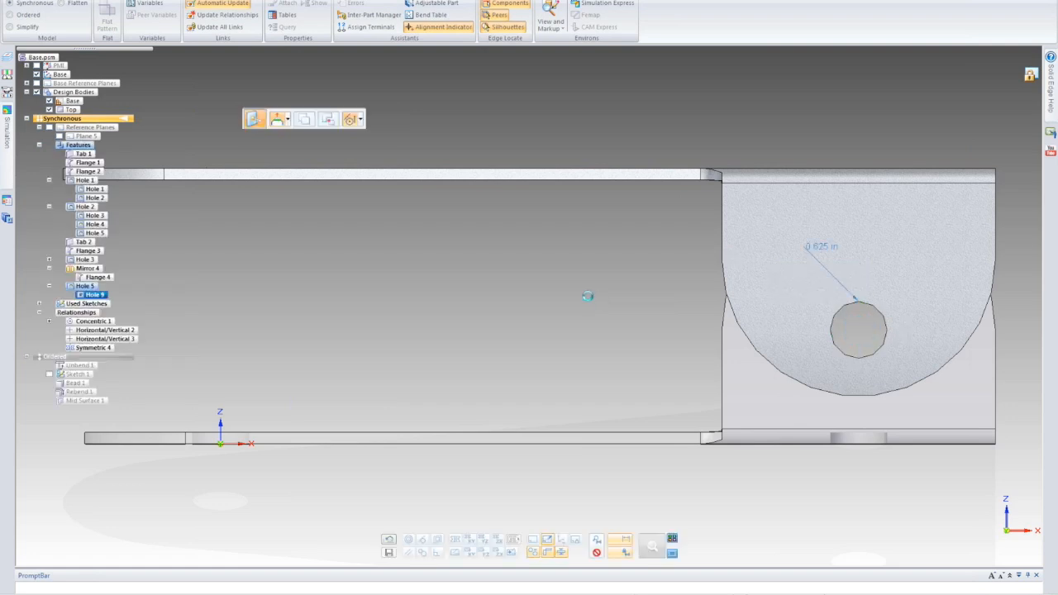
pyautogui.click(587, 296)
pyautogui.scroll(-2, 585, 296)
pyautogui.moveTo(585, 296); pyautogui.dragTo(524, 305, button='middle')
pyautogui.scroll(-1, 521, 306)
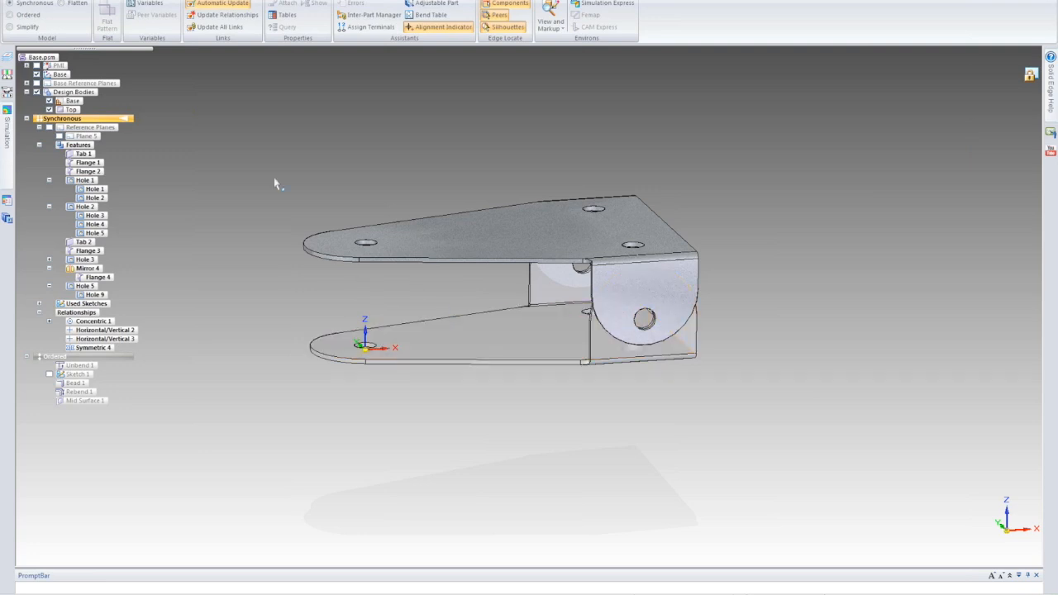
pyautogui.click(48, 1)
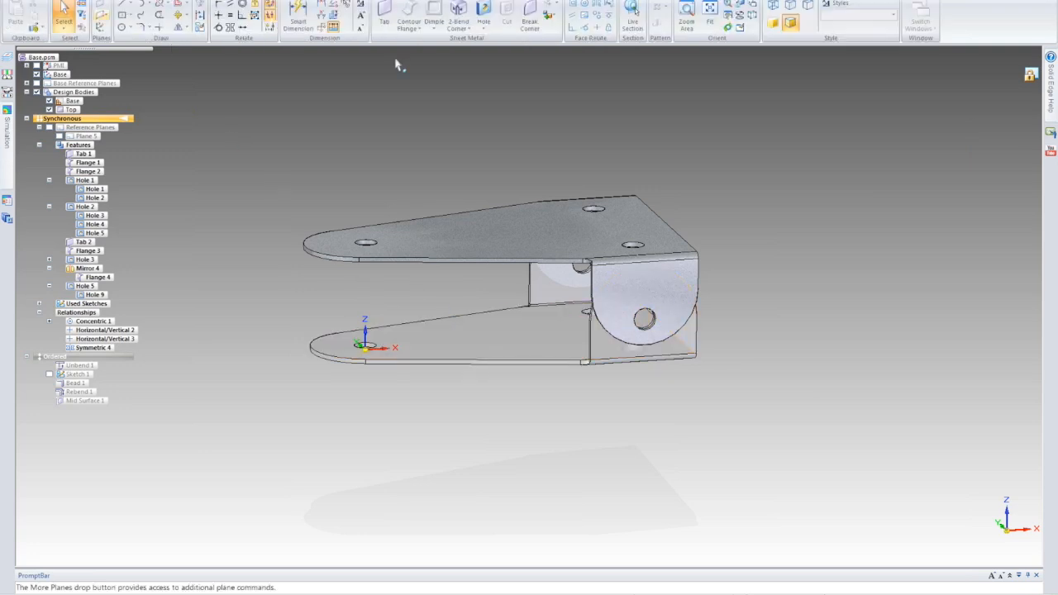
pyautogui.click(411, 29)
pyautogui.click(434, 28)
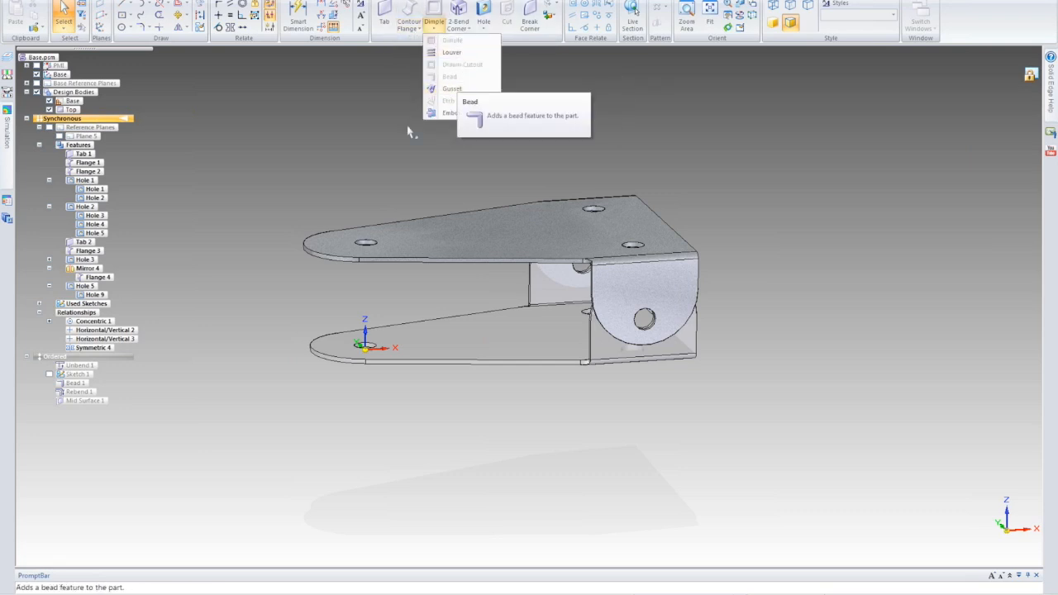
pyautogui.click(369, 153)
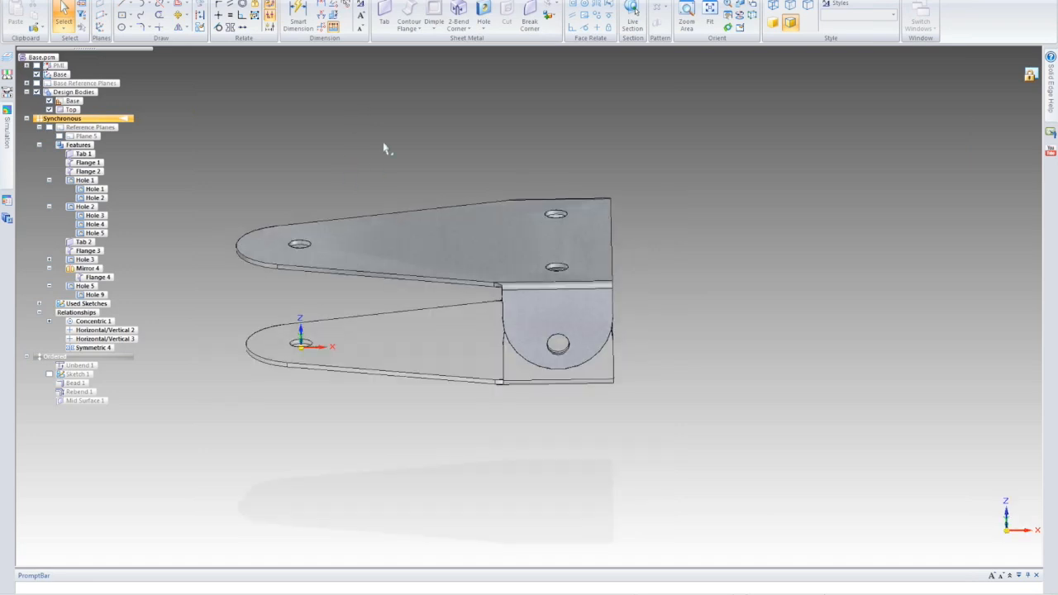
# - Add a new part body named emboss to the model
pyautogui.click(550, 15)
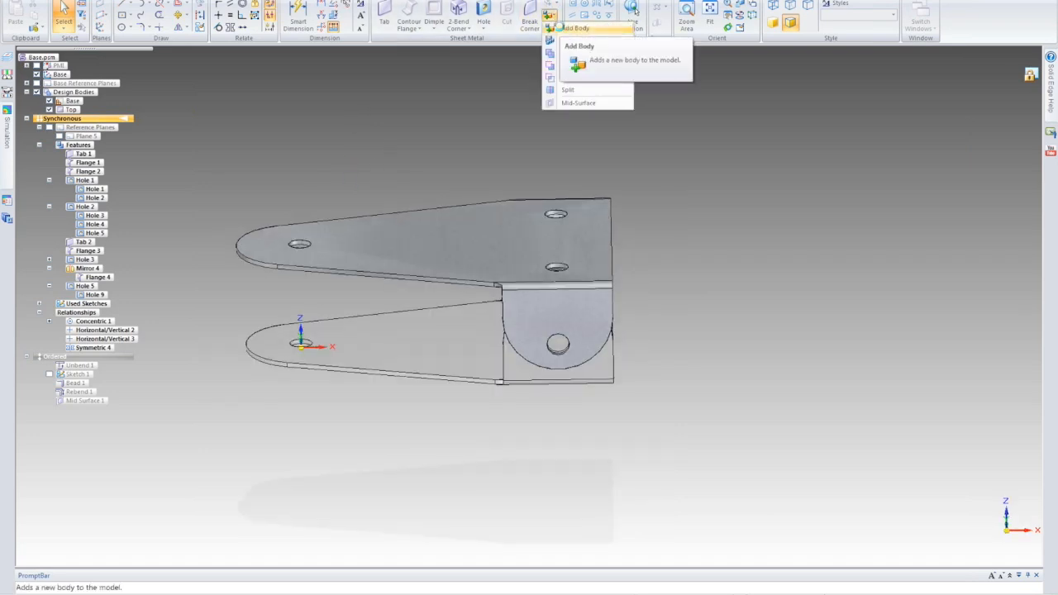
pyautogui.click(574, 28)
pyautogui.click(445, 250)
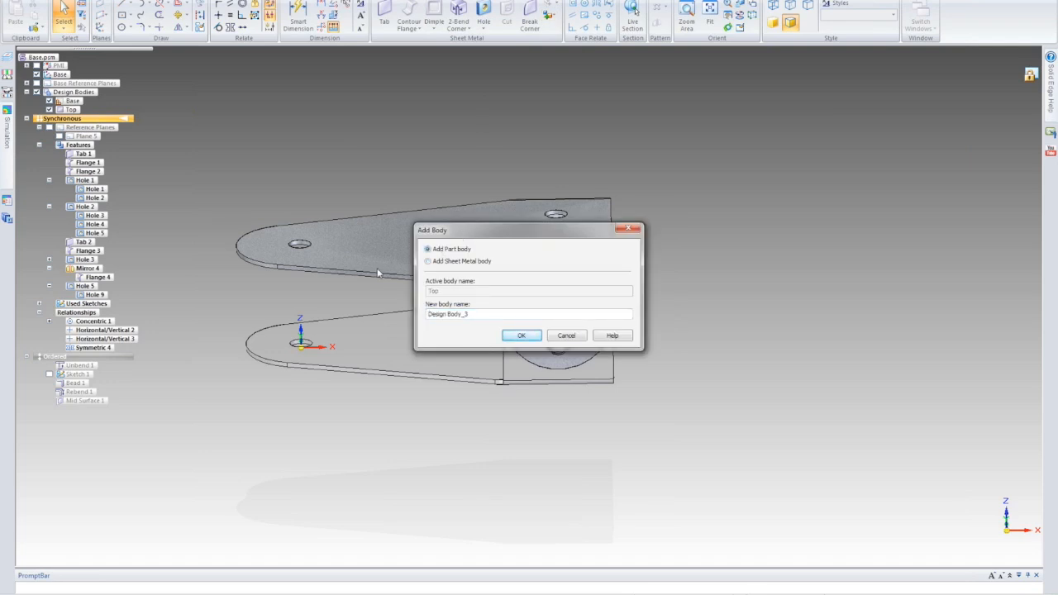
pyautogui.moveTo(479, 314); pyautogui.dragTo(427, 315)
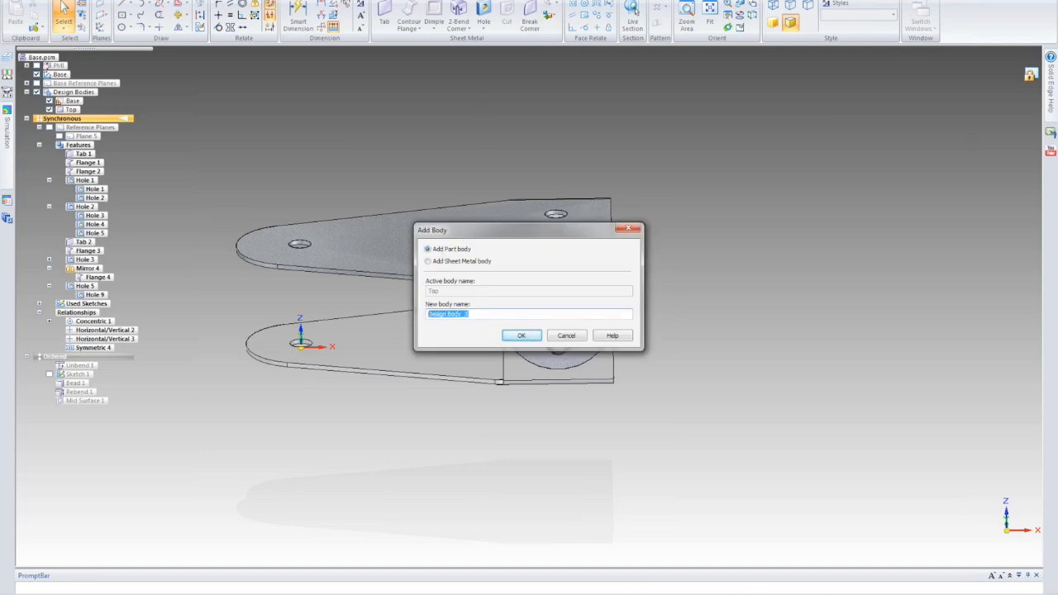
pyautogui.write('e')
pyautogui.press('Return')
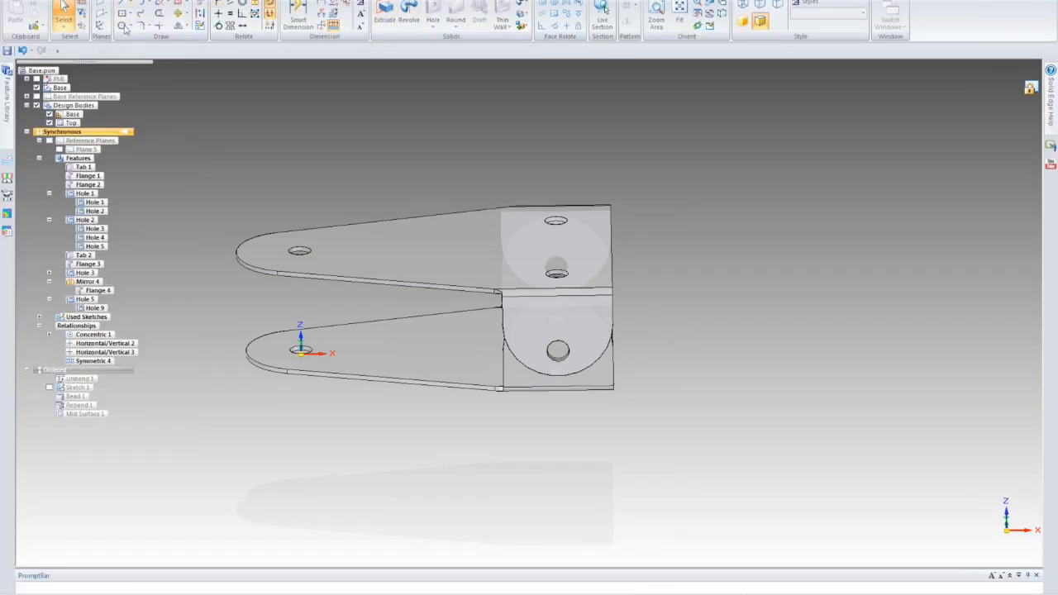
# - Create a text profile reading ACME with a 1 in size and 0.25 in letter spacing
pyautogui.click(85, 1)
pyautogui.click(514, 6)
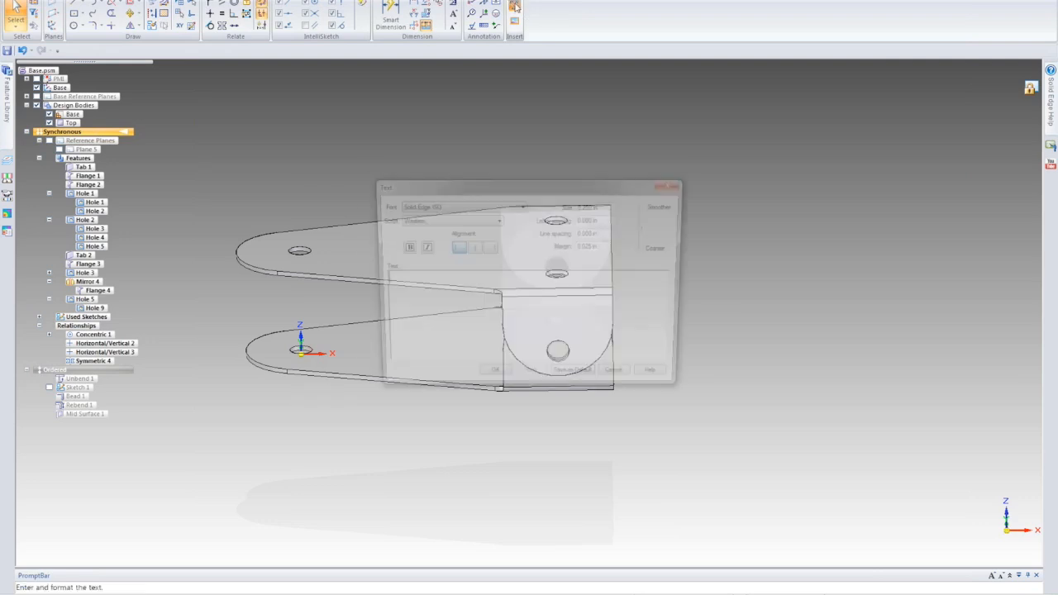
pyautogui.moveTo(608, 206); pyautogui.dragTo(557, 203)
pyautogui.write('1')
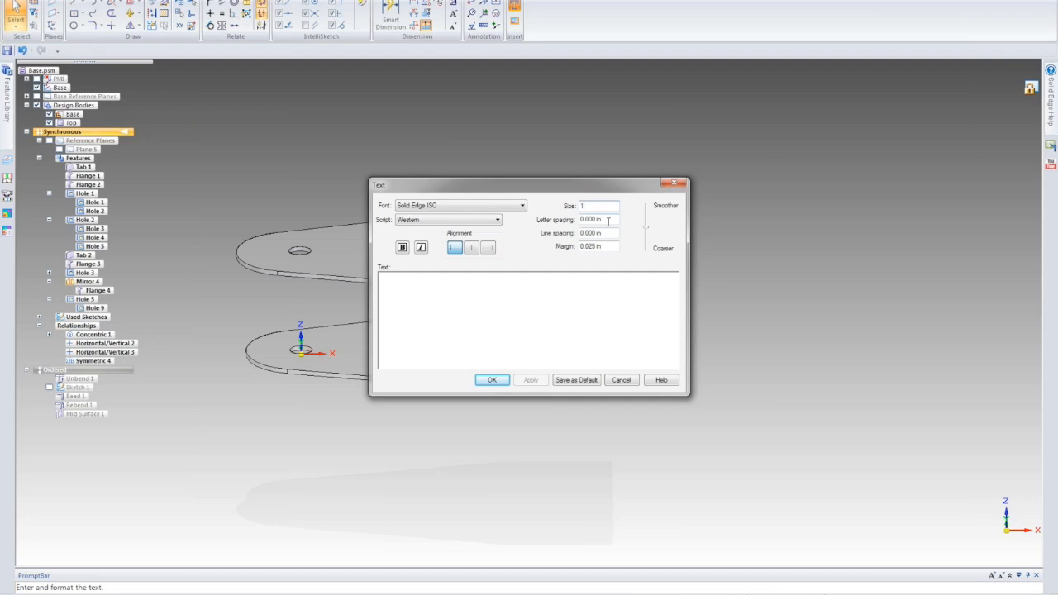
pyautogui.moveTo(570, 221); pyautogui.dragTo(563, 222)
pyautogui.press('BackSpace')
pyautogui.click(483, 296)
pyautogui.moveTo(401, 279); pyautogui.dragTo(380, 279)
pyautogui.click(410, 306)
# - Set the ACME text profile's font to Arial
pyautogui.click(518, 206)
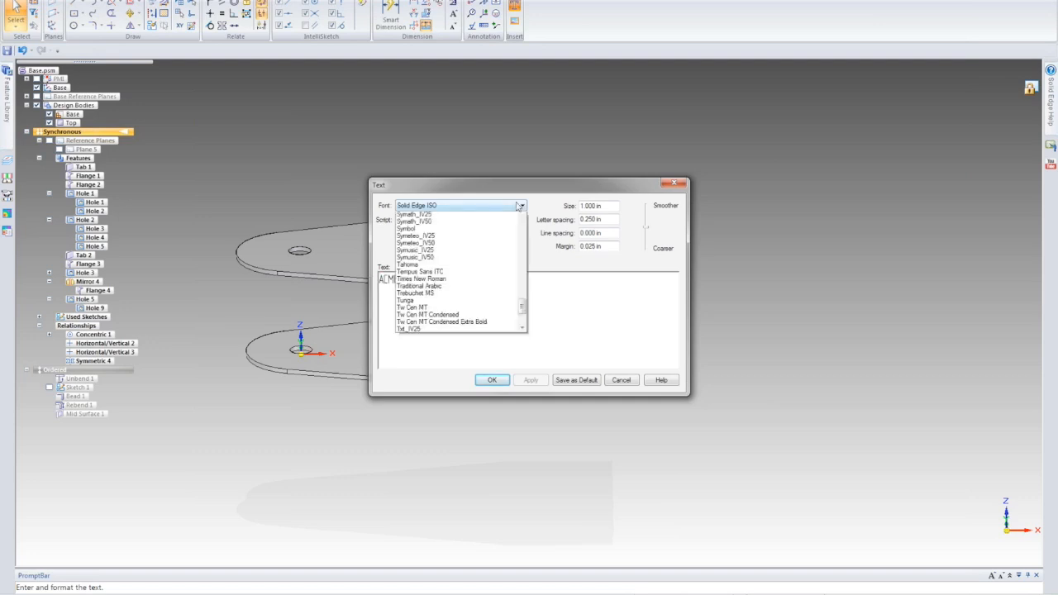
pyautogui.scroll(5, 511, 267)
pyautogui.moveTo(524, 394); pyautogui.dragTo(524, 223)
pyautogui.scroll(-1, 465, 375)
pyautogui.scroll(-8, 466, 377)
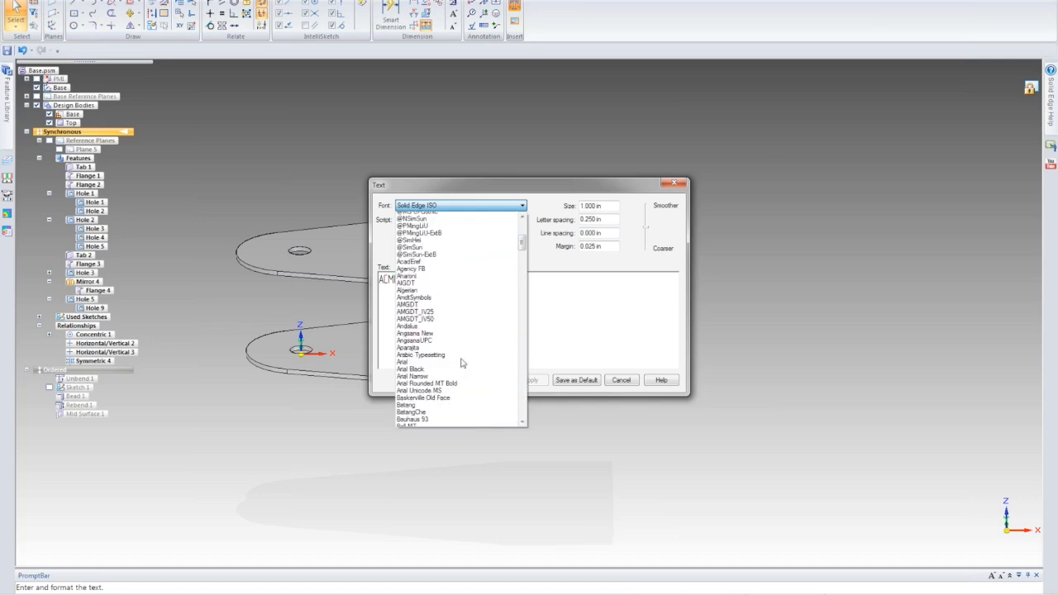
pyautogui.scroll(1, 459, 362)
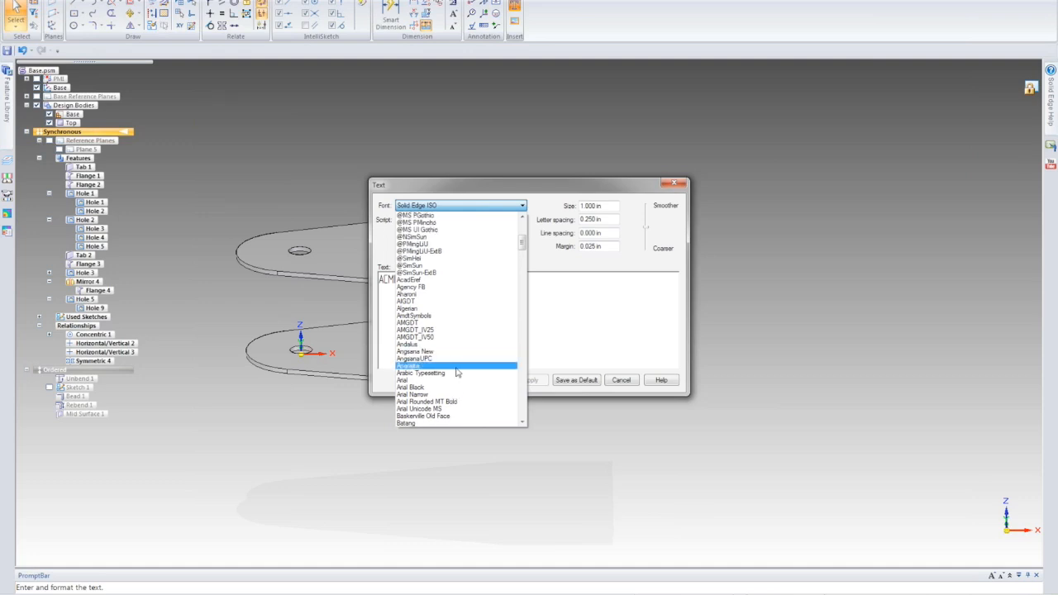
pyautogui.click(456, 380)
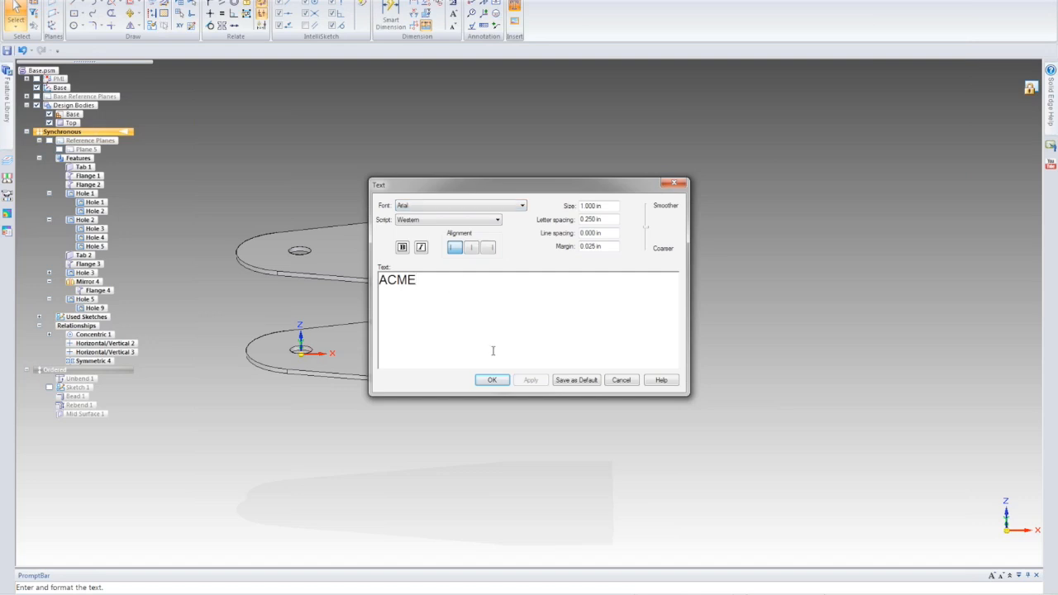
# - Place the ACME text on the top body's upper face, between the single hole and the paired holes
pyautogui.click(493, 380)
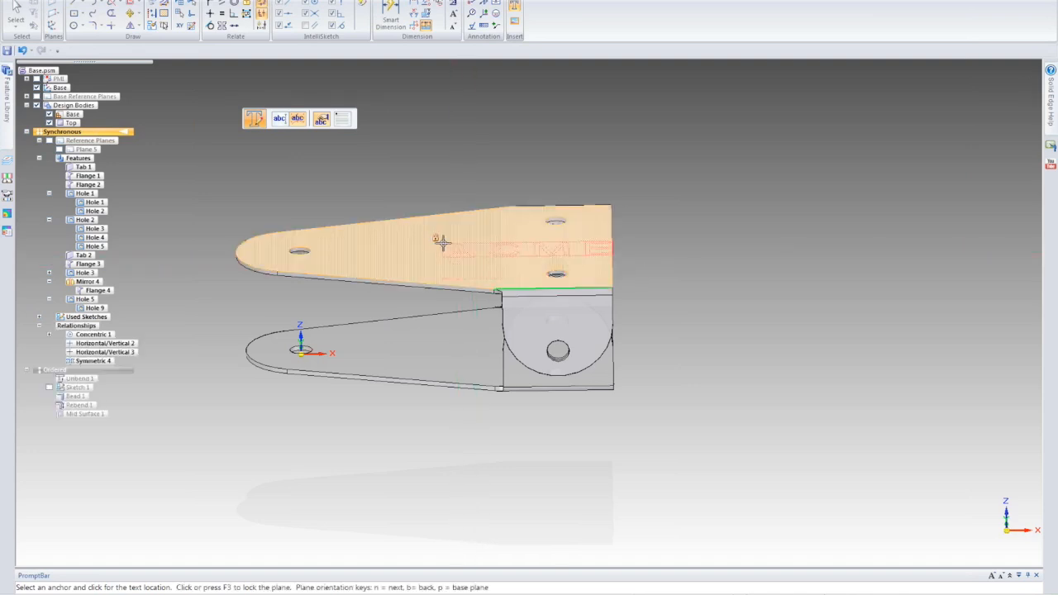
pyautogui.click(443, 246)
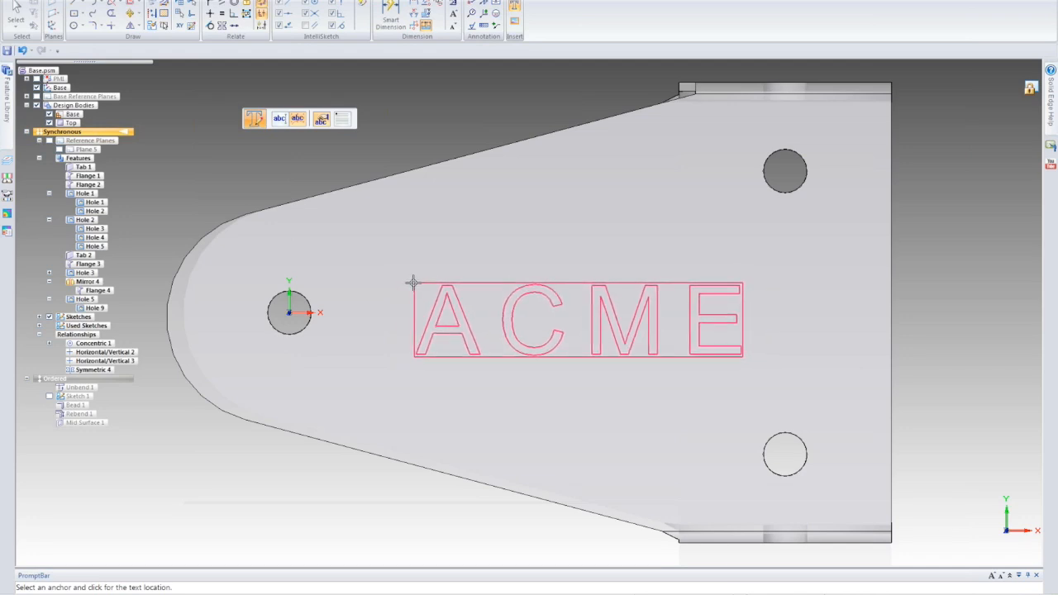
pyautogui.click(413, 283)
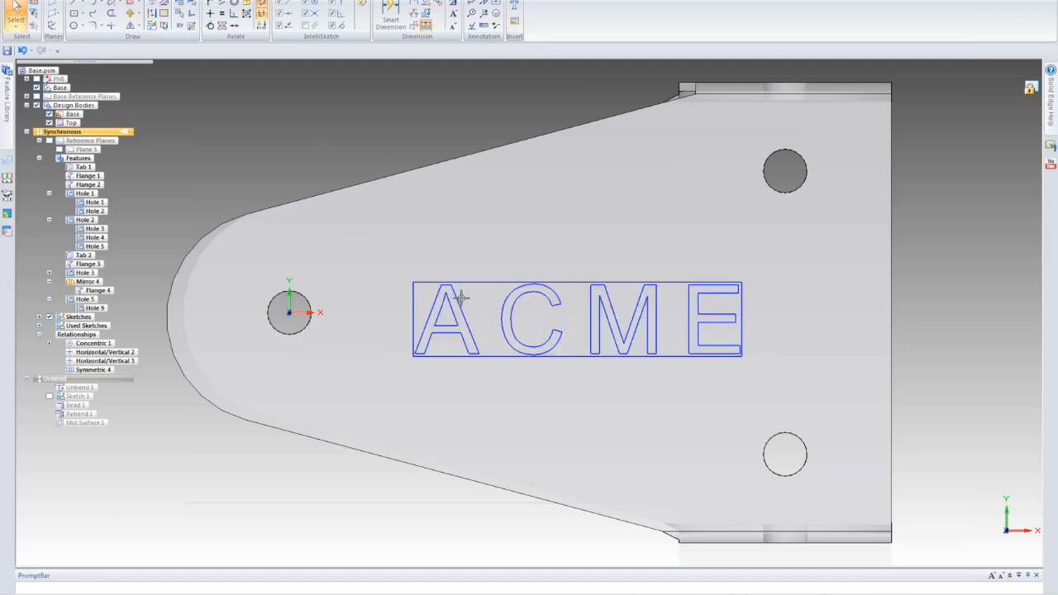
# - Set the placed ACME text's size to 1.5 in
pyautogui.click(463, 299)
pyautogui.click(326, 120)
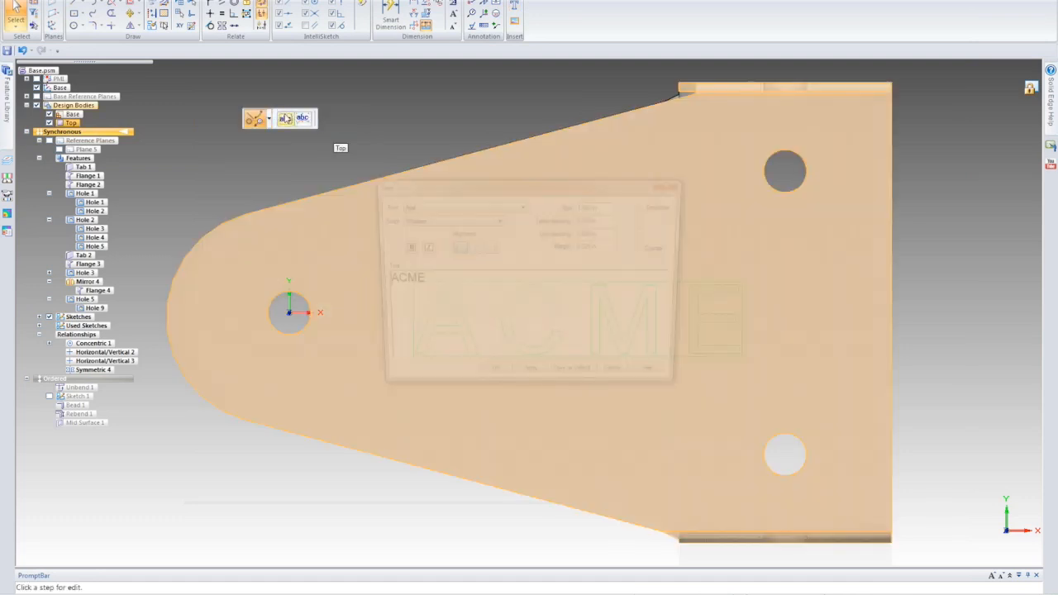
pyautogui.moveTo(604, 205); pyautogui.dragTo(580, 207)
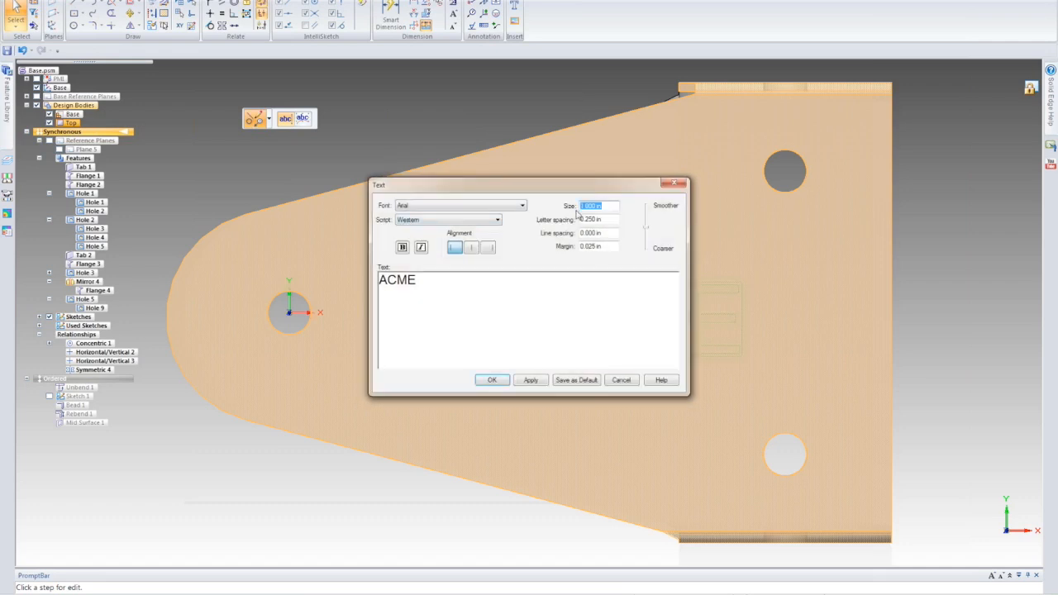
pyautogui.write('1.5')
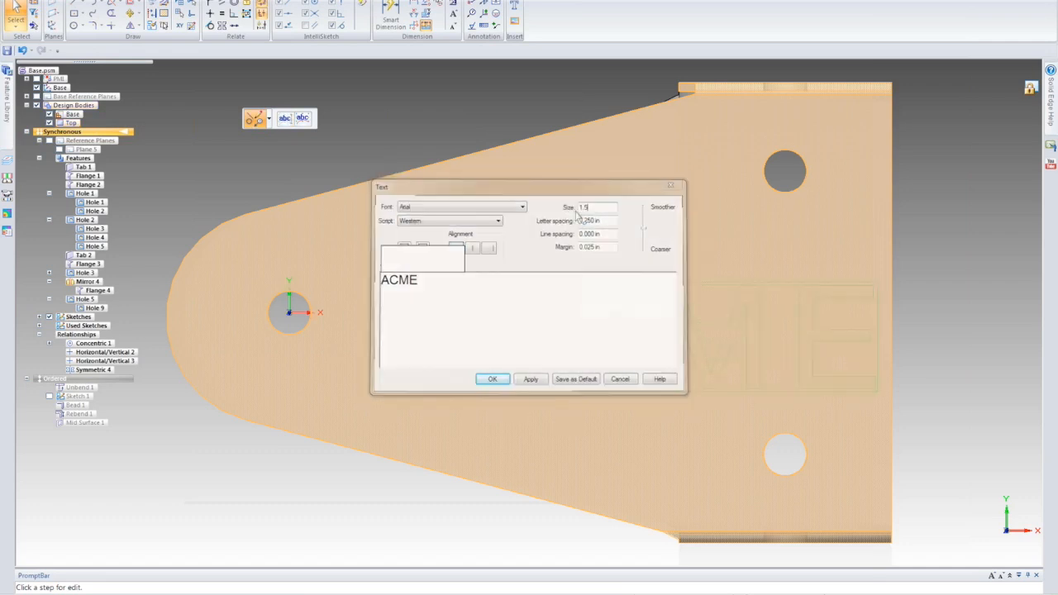
pyautogui.press('Return')
# - Move the enlarged ACME text so it sits centred across the plate's width, and clear the selection
pyautogui.moveTo(606, 298); pyautogui.dragTo(569, 273)
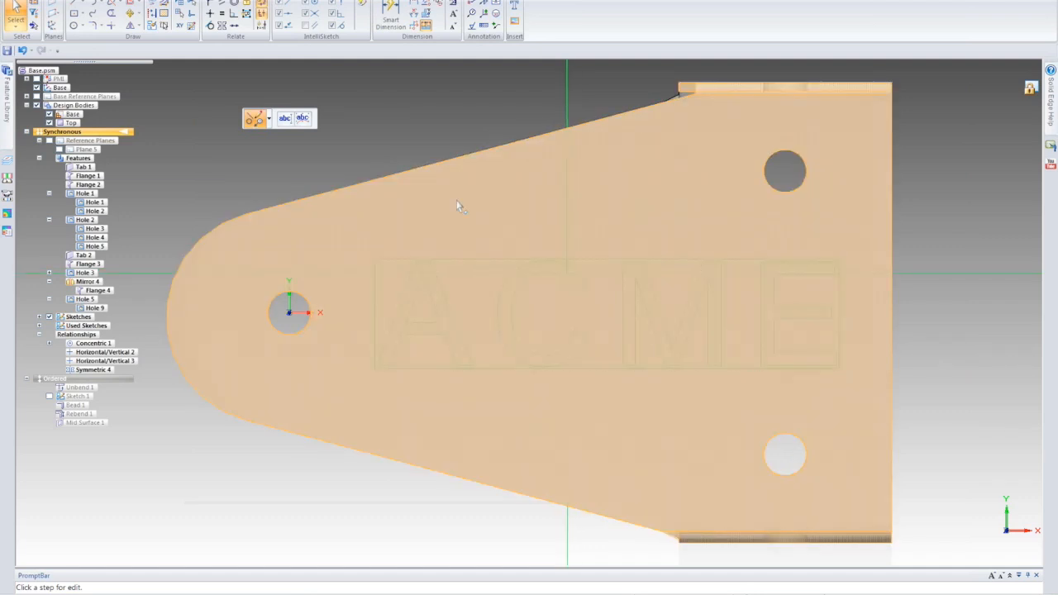
pyautogui.click(457, 201)
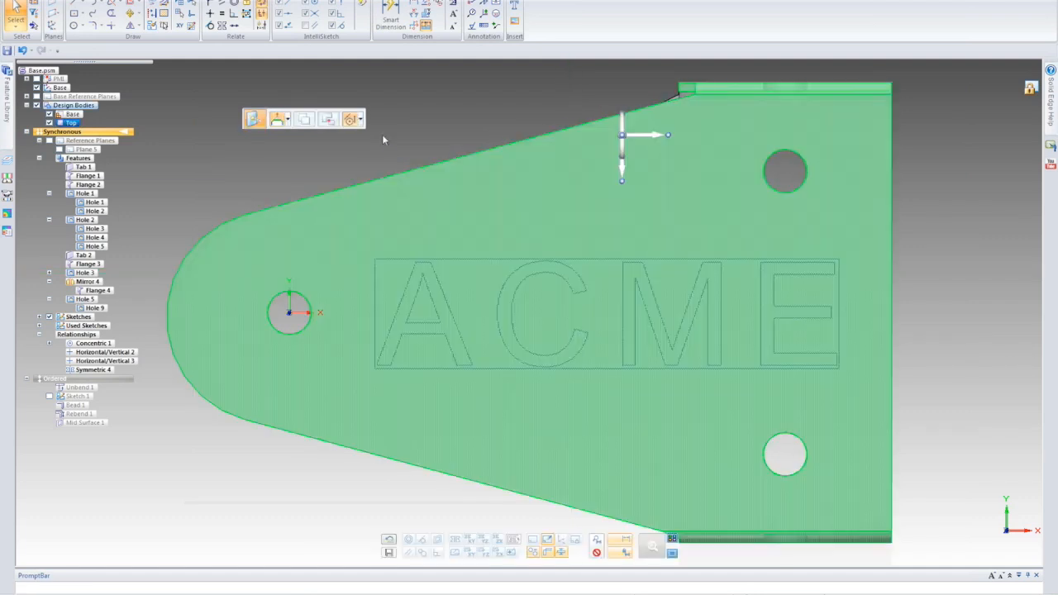
pyautogui.click(382, 133)
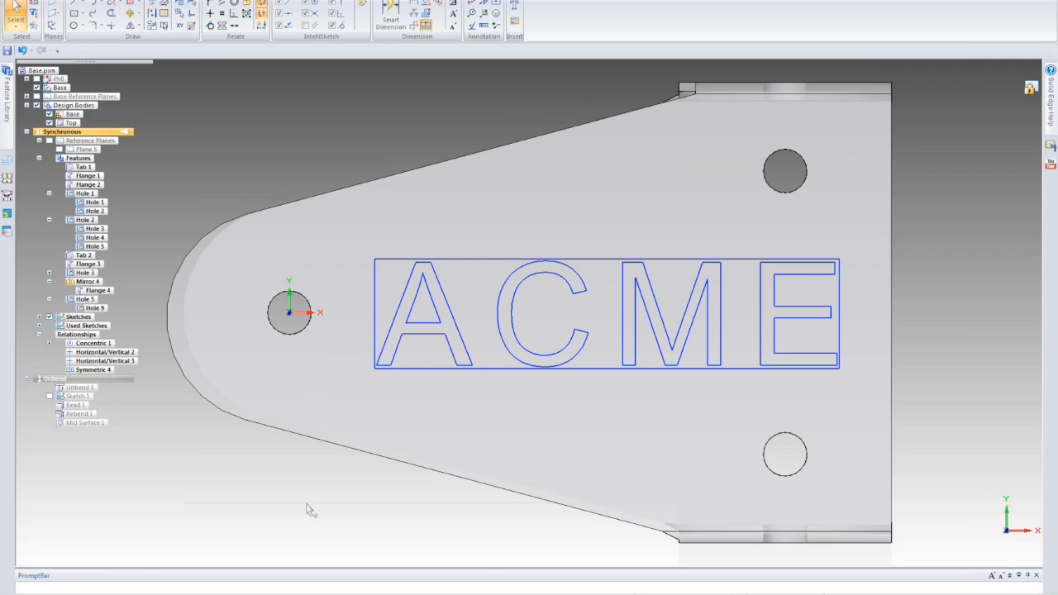
# - Extrude the ACME text symmetrically by a small distance about the top body's upper face as the emboss body
pyautogui.moveTo(286, 420); pyautogui.dragTo(286, 417, button='middle')
pyautogui.scroll(-1, 115, 472)
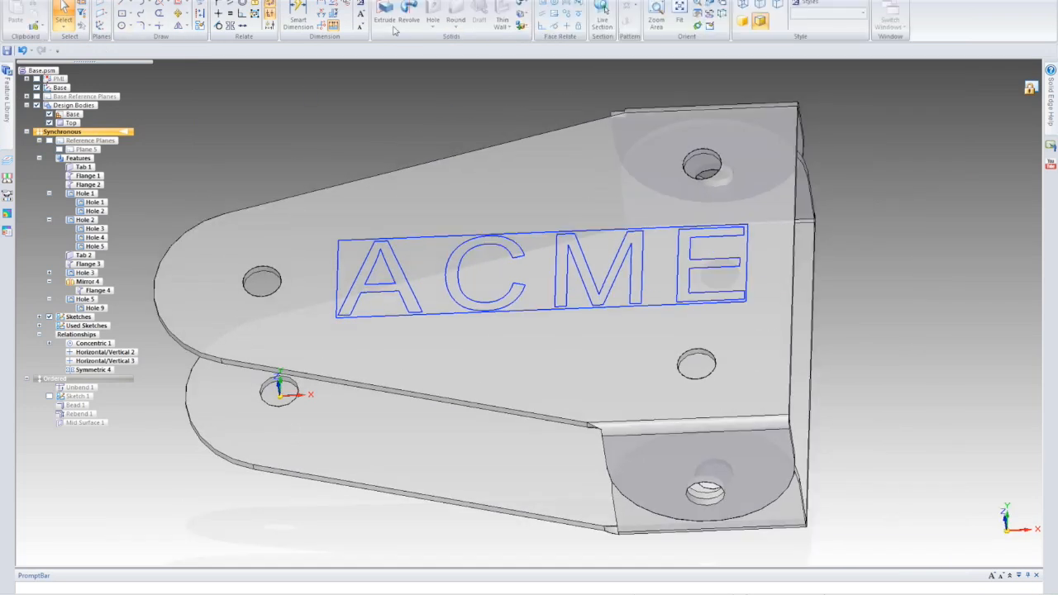
pyautogui.click(386, 236)
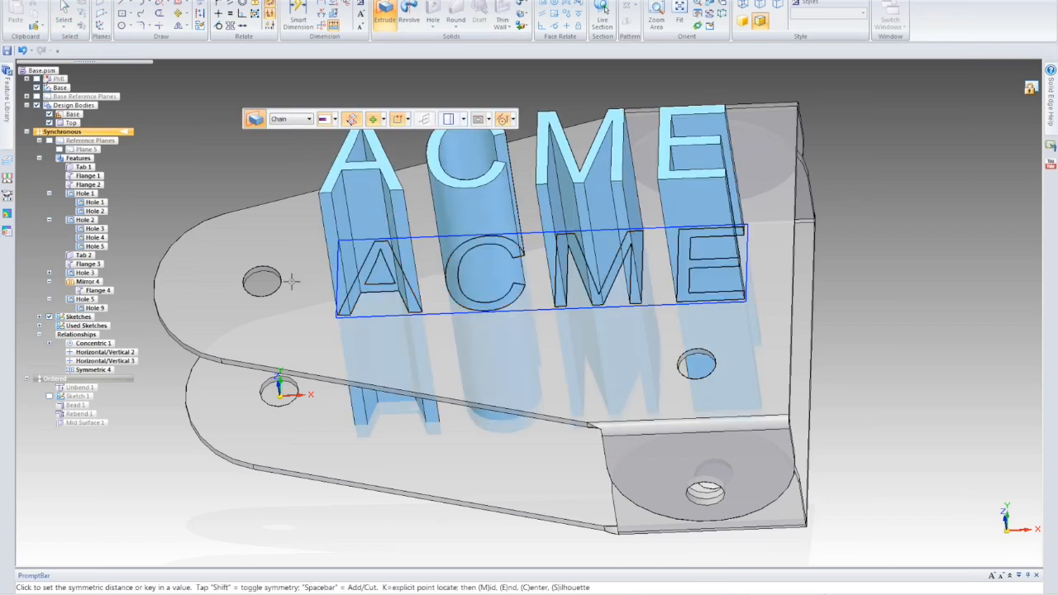
pyautogui.click(727, 311)
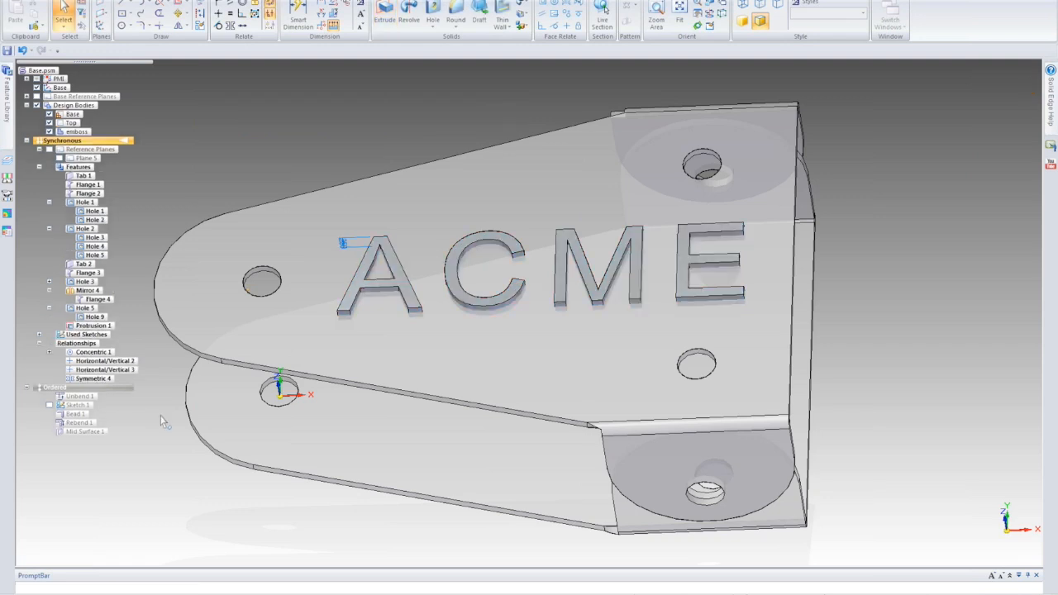
# - Make the Top body the active body for adding sheet metal features
pyautogui.scroll(-2, 163, 425)
pyautogui.moveTo(164, 368); pyautogui.dragTo(177, 303, button='middle')
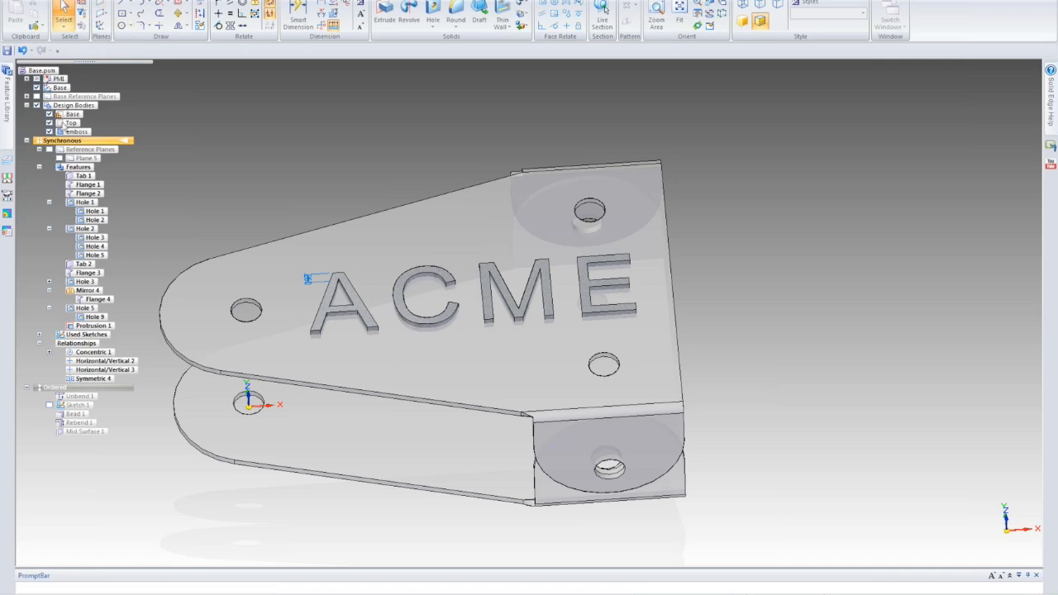
pyautogui.click(71, 114)
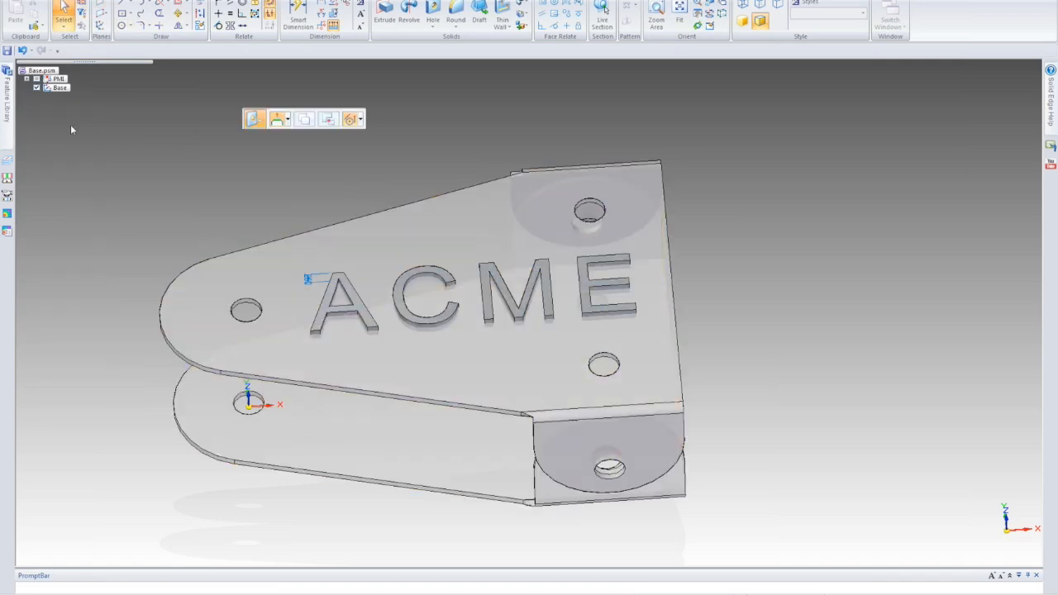
pyautogui.click(71, 124)
pyautogui.click(73, 133)
pyautogui.click(70, 124)
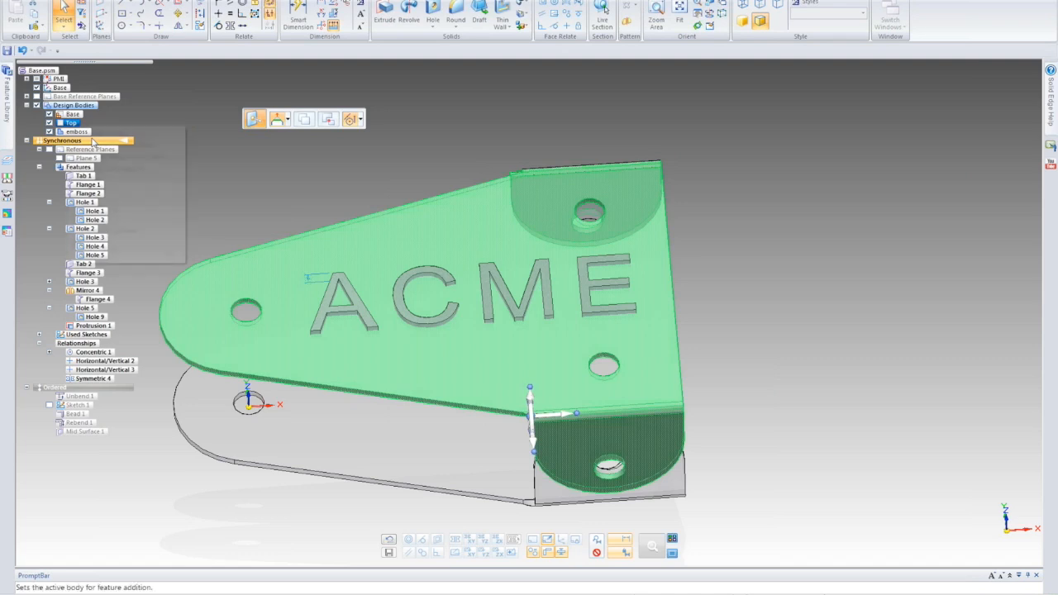
pyautogui.click(195, 149)
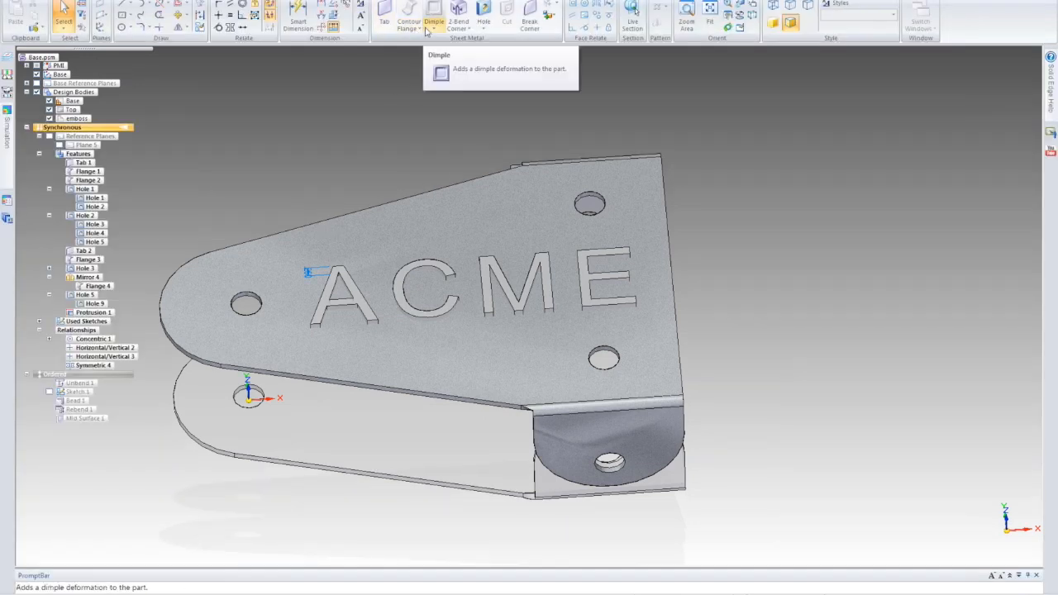
# - Emboss the Top body using the ACME lettering body named emboss as the tool
pyautogui.click(433, 28)
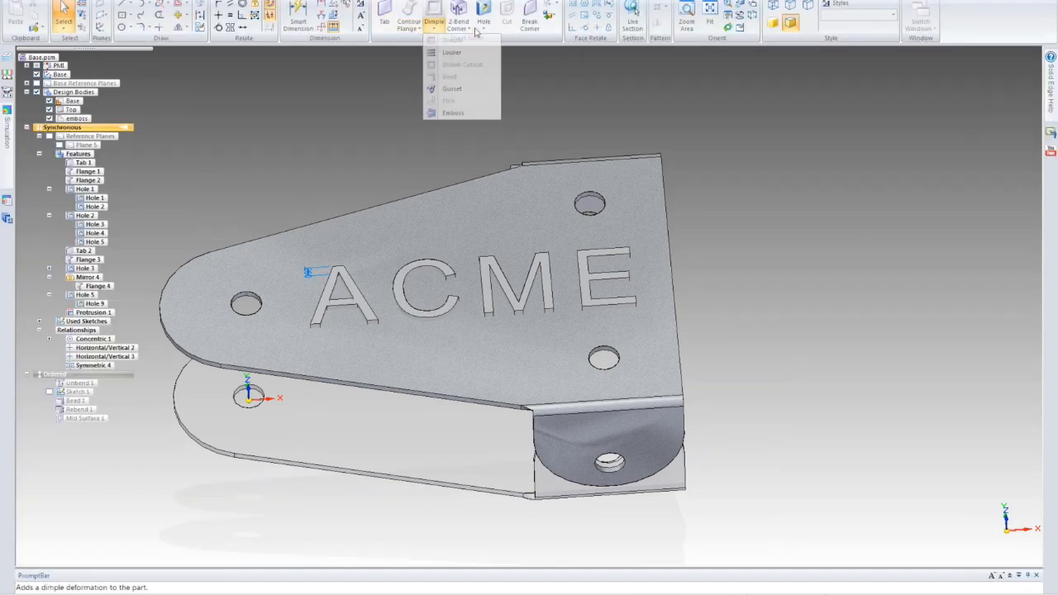
pyautogui.click(453, 113)
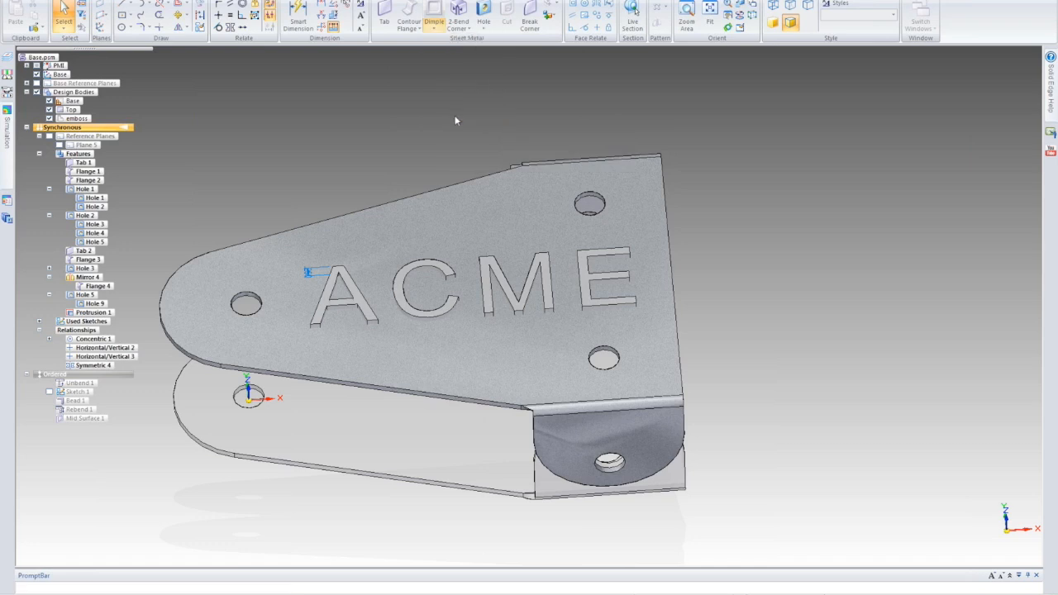
pyautogui.click(410, 212)
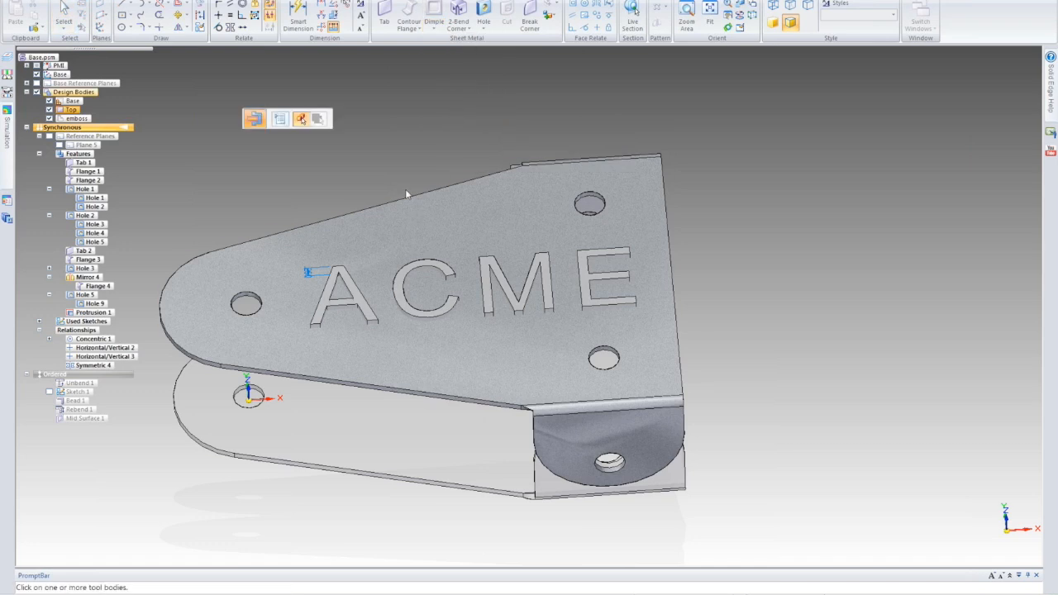
pyautogui.click(410, 267)
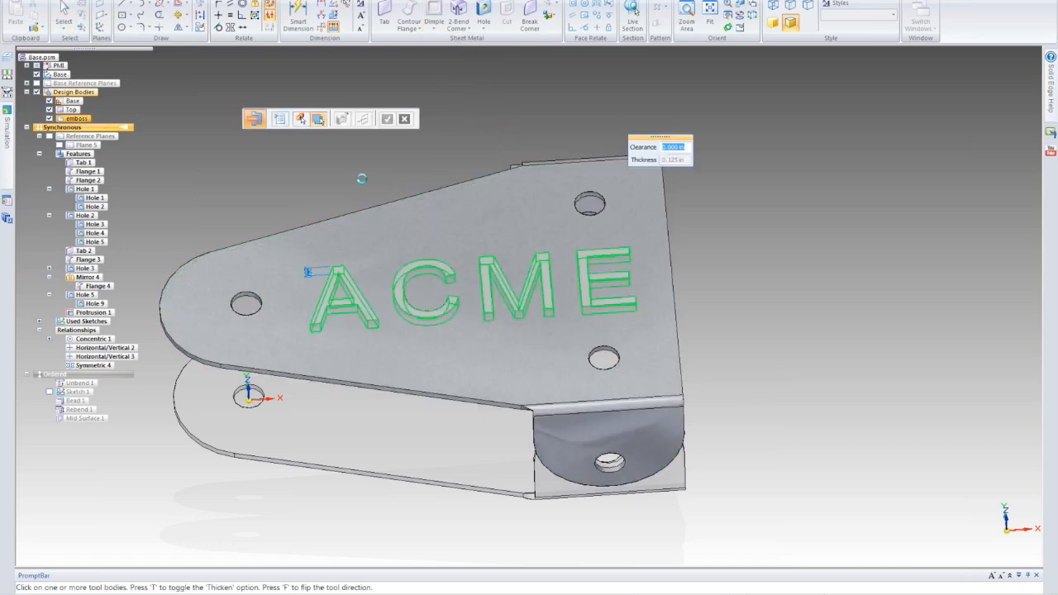
pyautogui.press('Return')
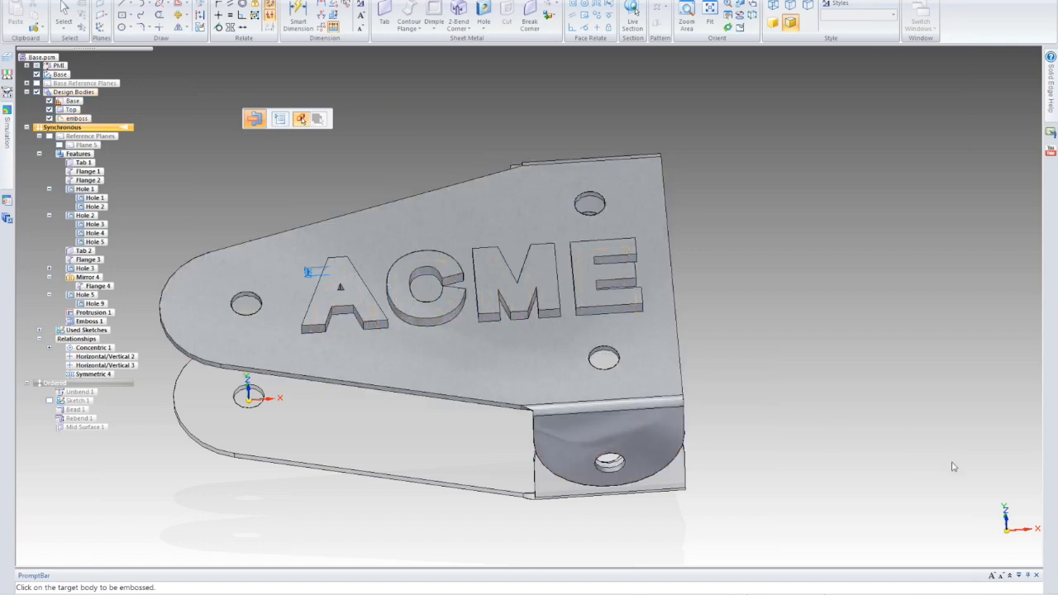
# - Inspect the embossed letters from the Top body's underside with the emboss body hidden, and show that body again
pyautogui.moveTo(778, 313); pyautogui.dragTo(281, 178, button='middle')
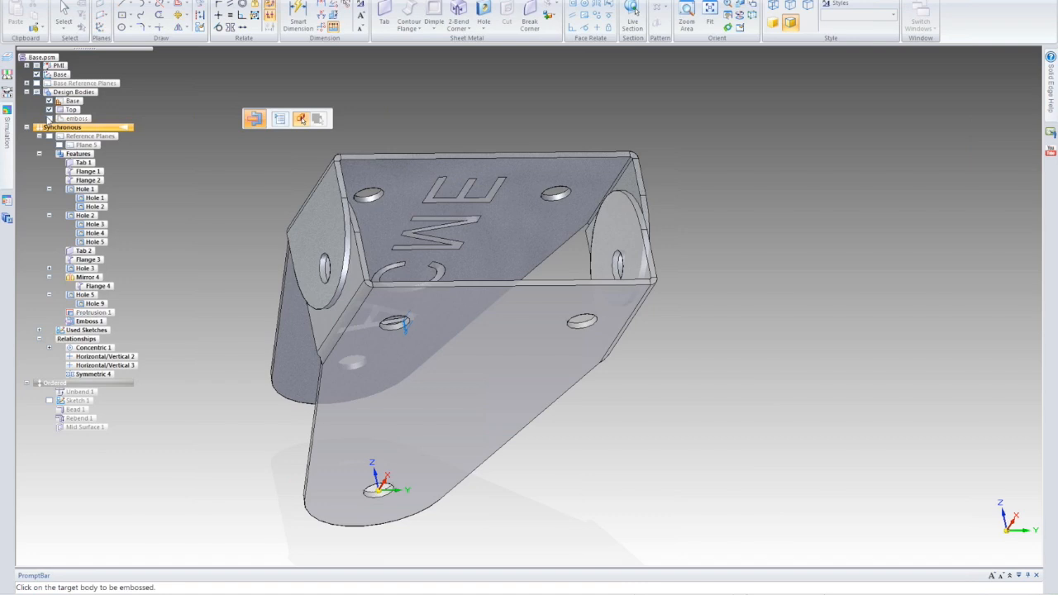
pyautogui.scroll(3, 323, 162)
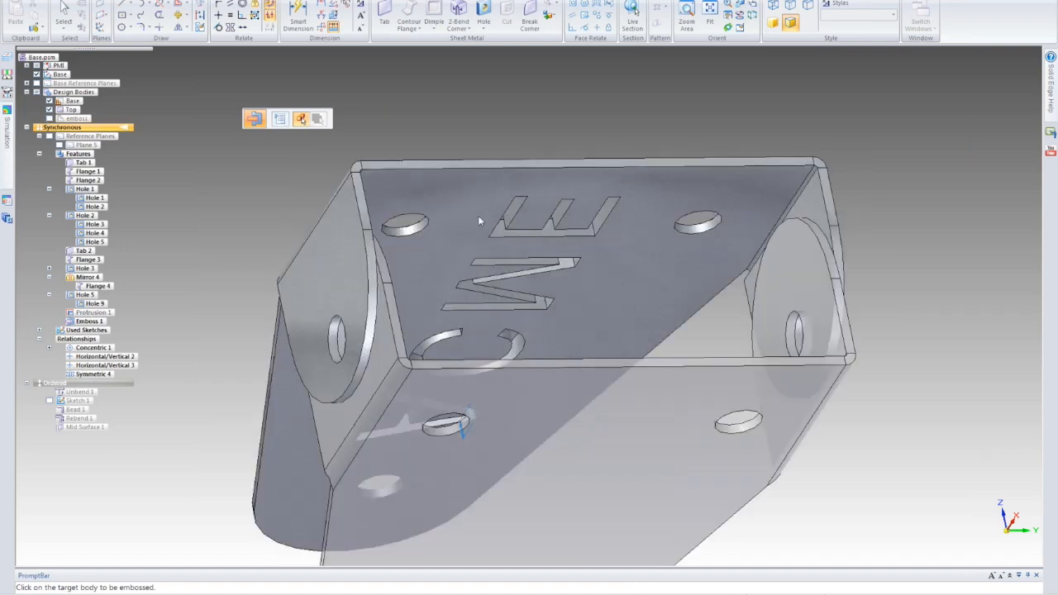
pyautogui.moveTo(720, 307); pyautogui.dragTo(728, 316, button='middle')
pyautogui.scroll(2, 513, 240)
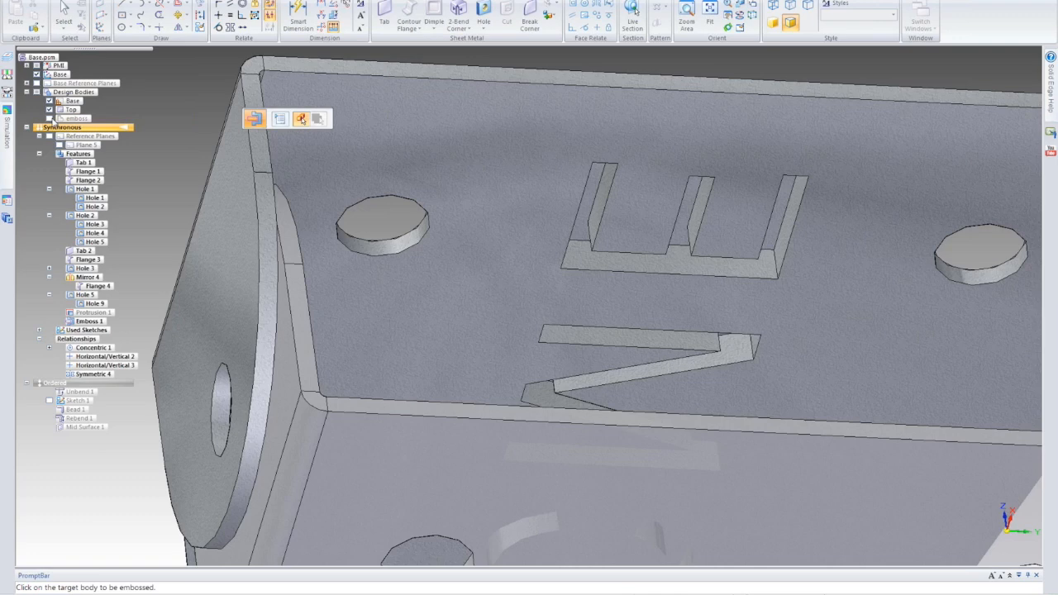
pyautogui.click(49, 119)
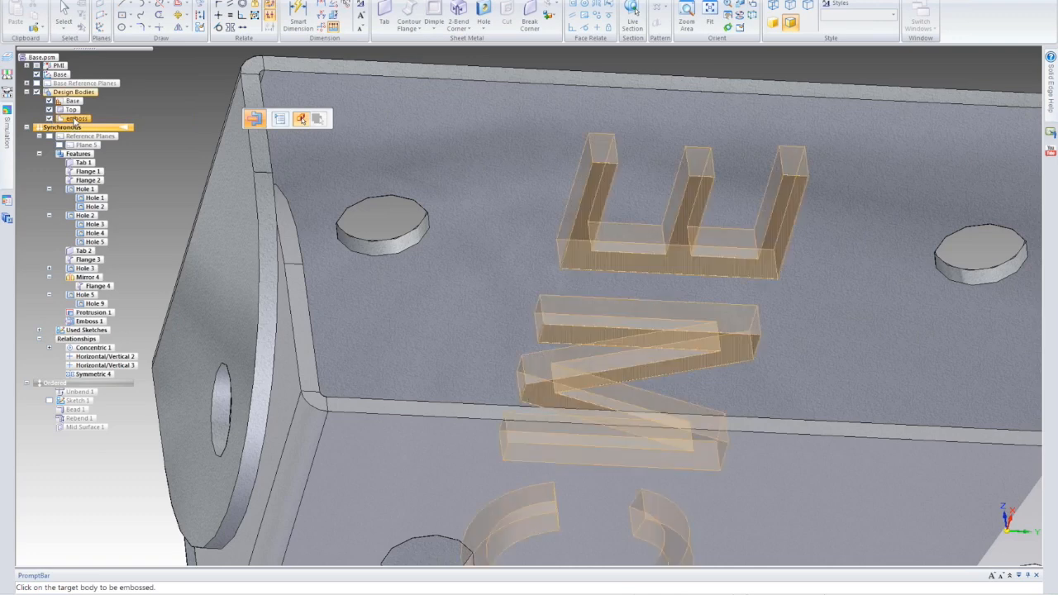
# - Leave the Emboss command and change the emboss body from a design body to a construction body
pyautogui.click(76, 122)
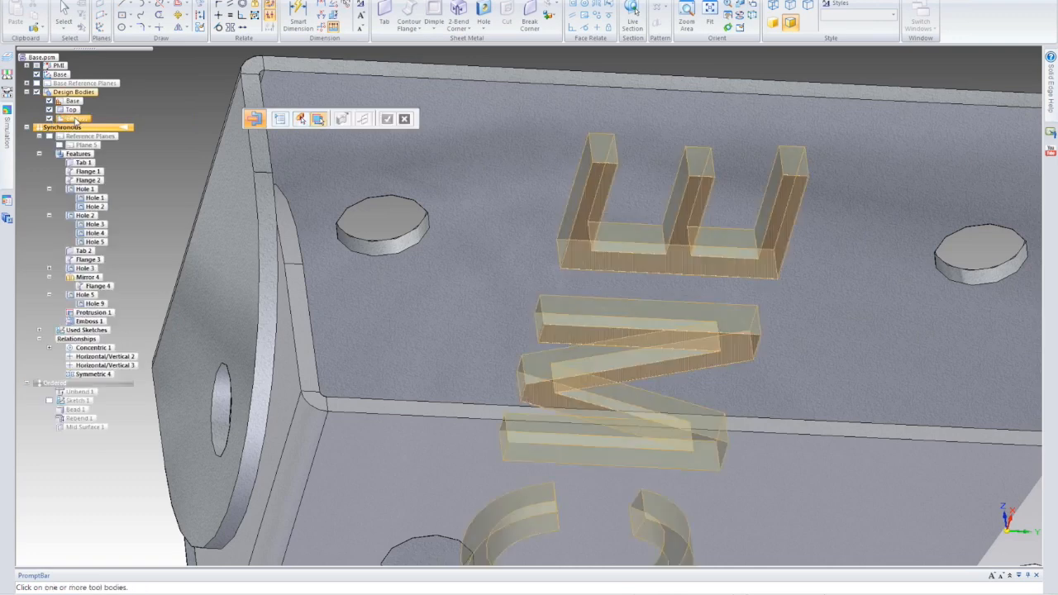
pyautogui.click(81, 120)
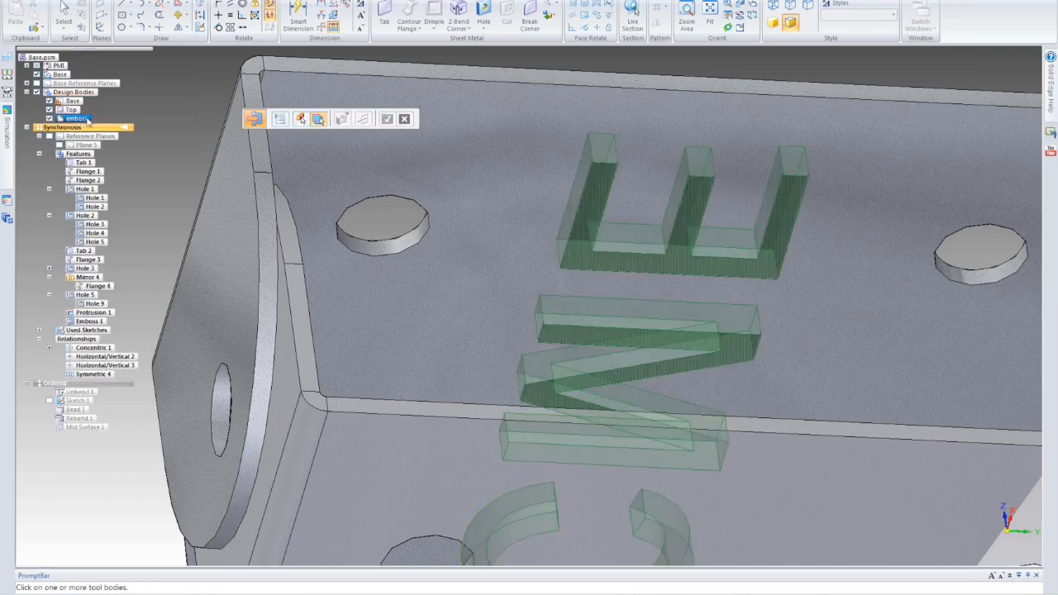
pyautogui.rightClick(88, 121)
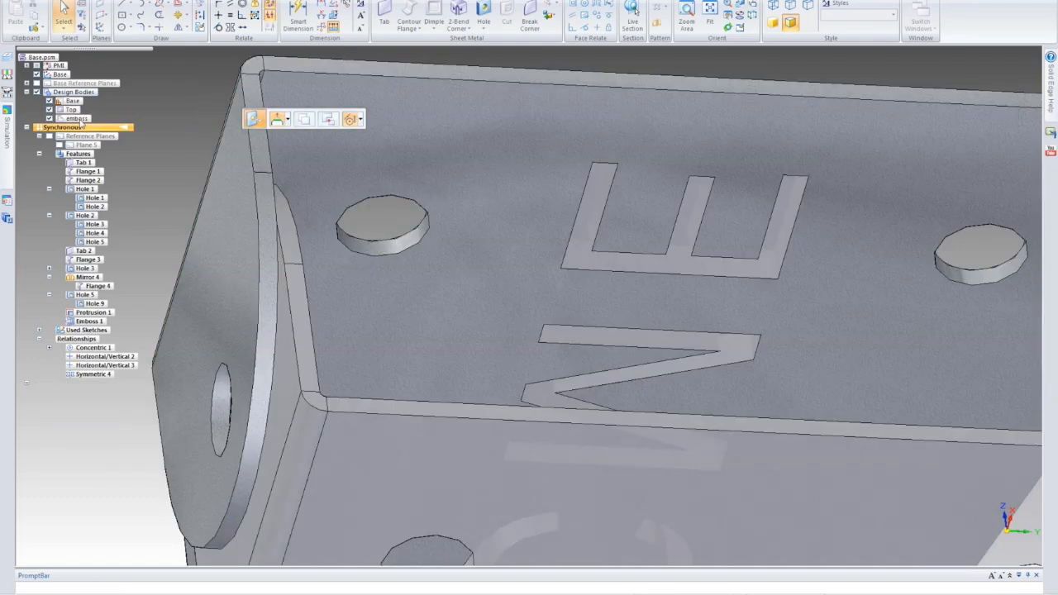
pyautogui.rightClick(77, 118)
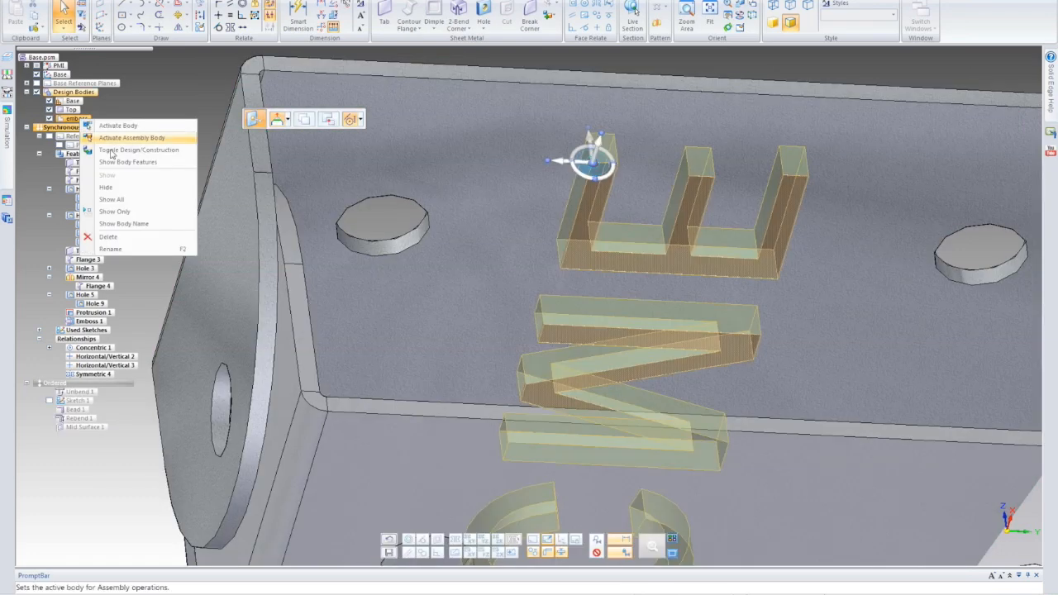
pyautogui.click(112, 152)
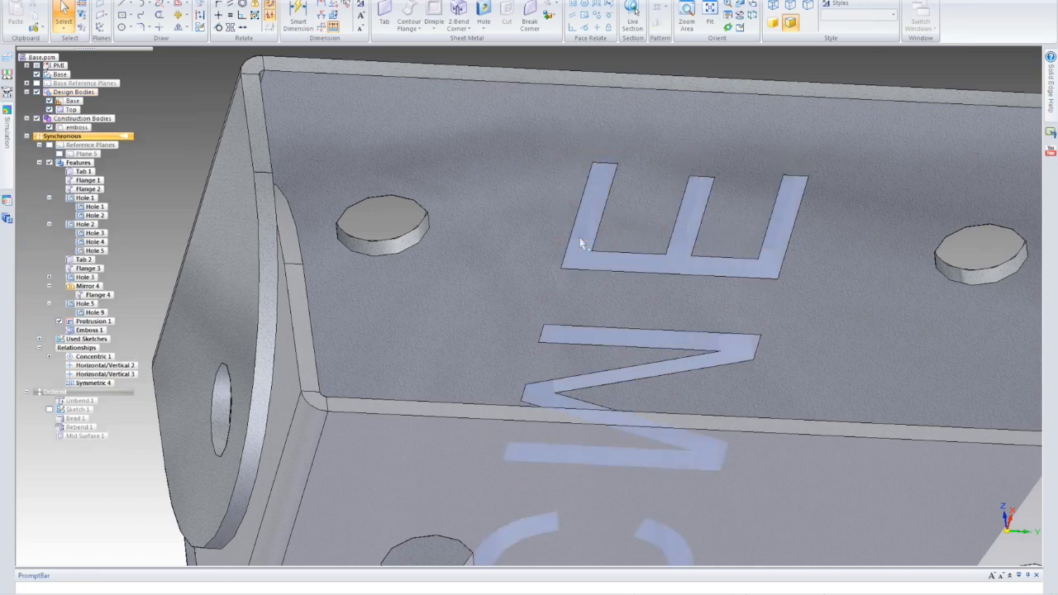
# - Transition the part from the synchronous to the ordered environment
pyautogui.scroll(-8, 580, 237)
pyautogui.moveTo(477, 215); pyautogui.dragTo(570, 248, button='middle')
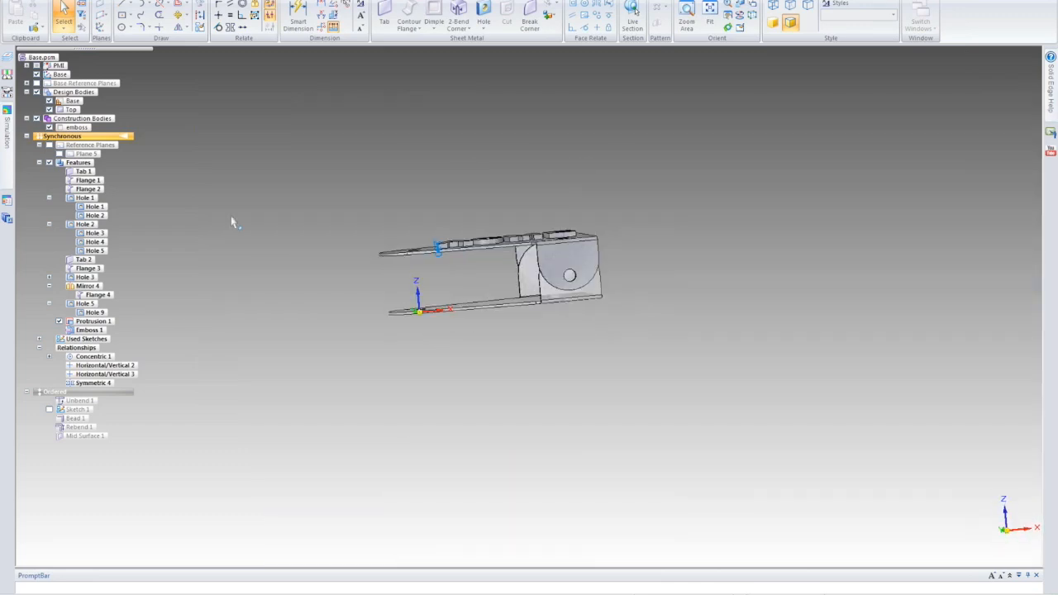
pyautogui.moveTo(232, 218); pyautogui.dragTo(234, 245, button='middle')
pyautogui.rightClick(93, 394)
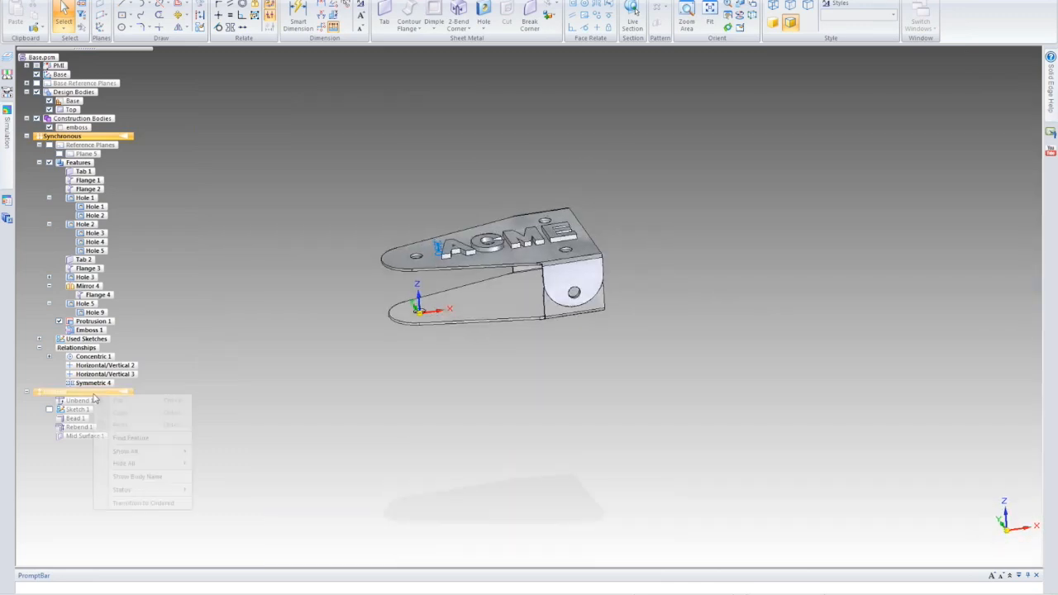
pyautogui.click(149, 502)
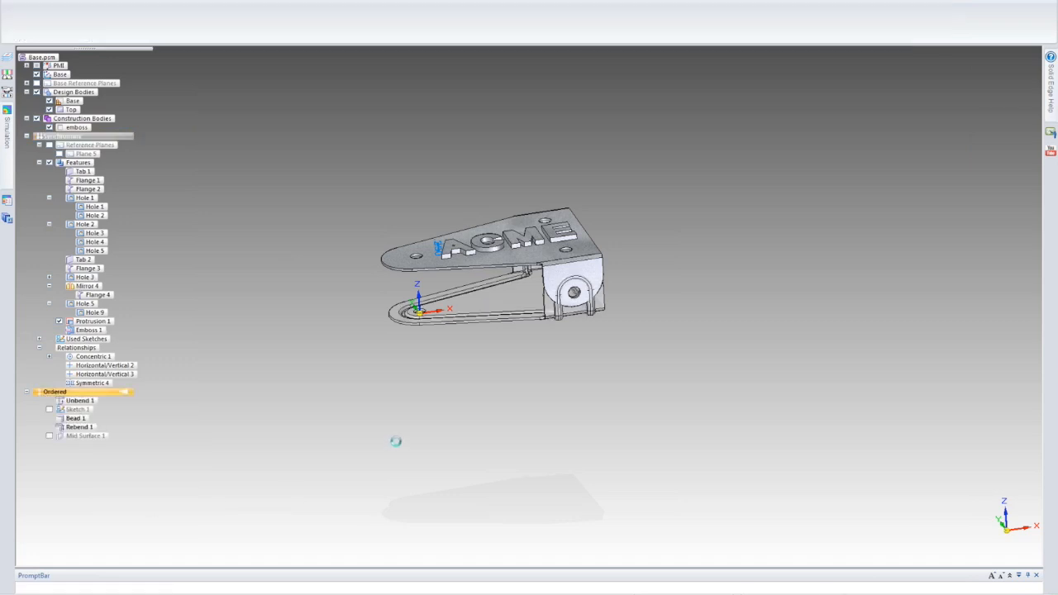
pyautogui.moveTo(423, 457); pyautogui.dragTo(420, 514, button='middle')
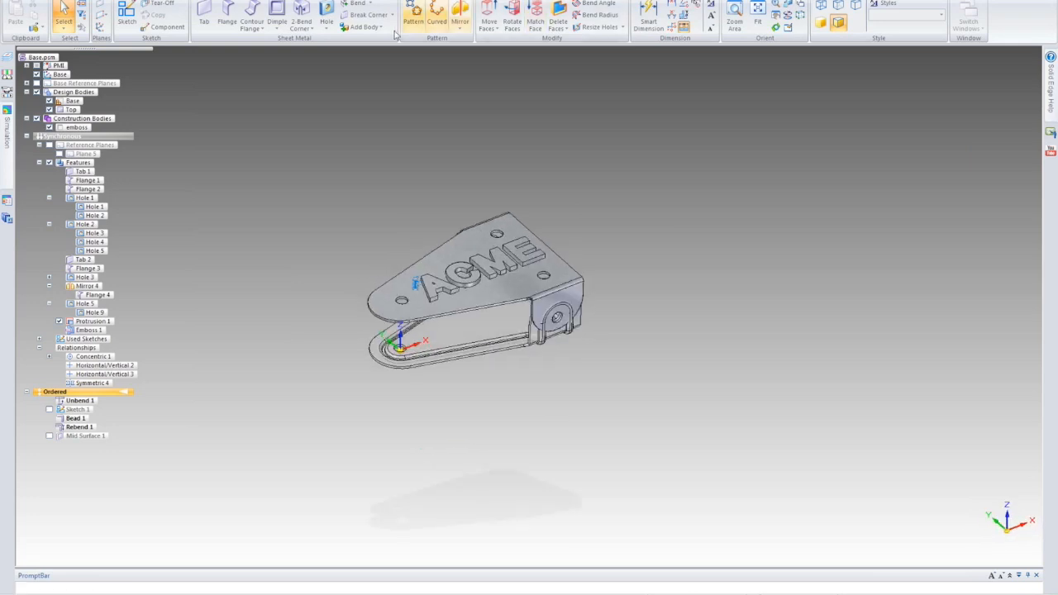
# - Save the part and try to publish the Base and Top bodies as Base.psm and Top.psm with the assembly Base.asm
pyautogui.click(364, 27)
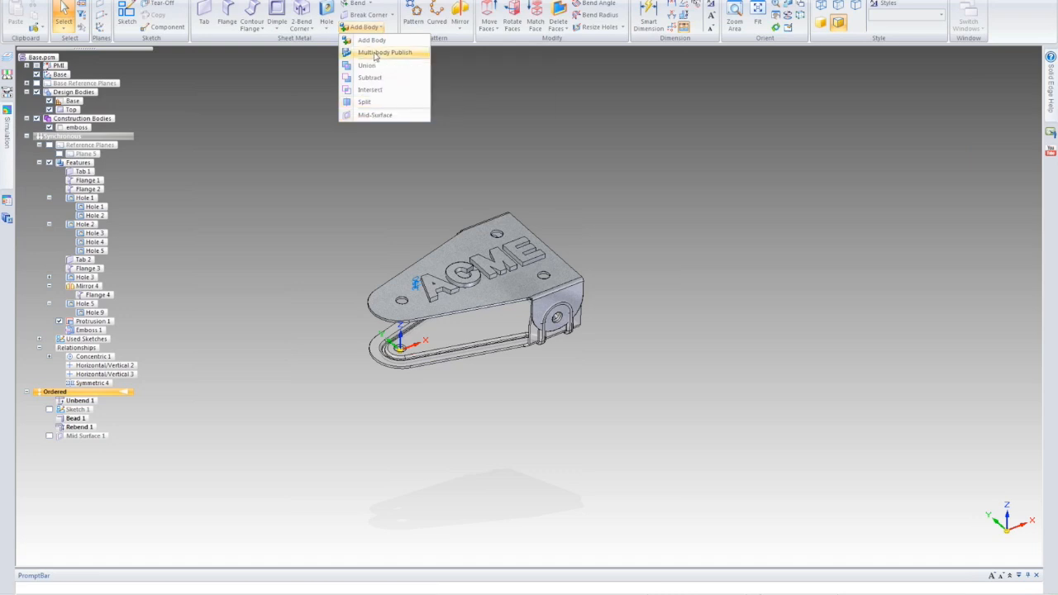
pyautogui.click(375, 53)
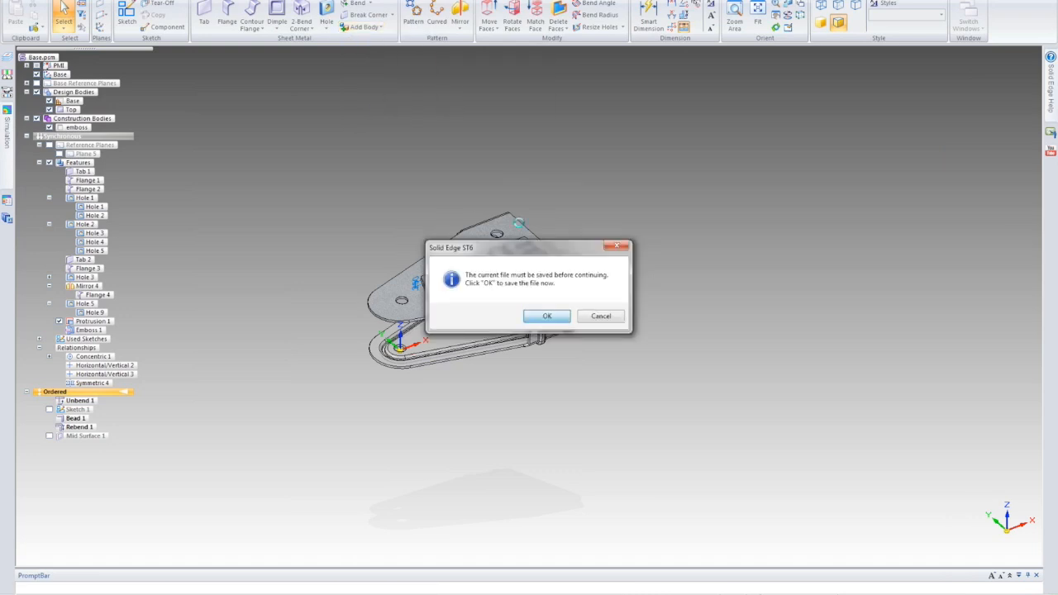
pyautogui.press('Return')
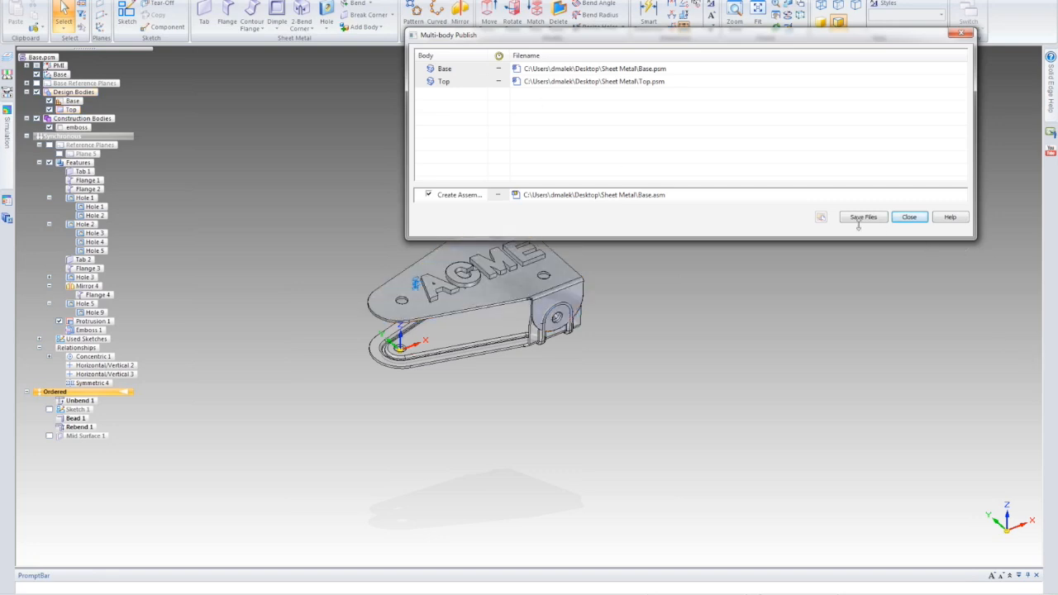
pyautogui.click(862, 218)
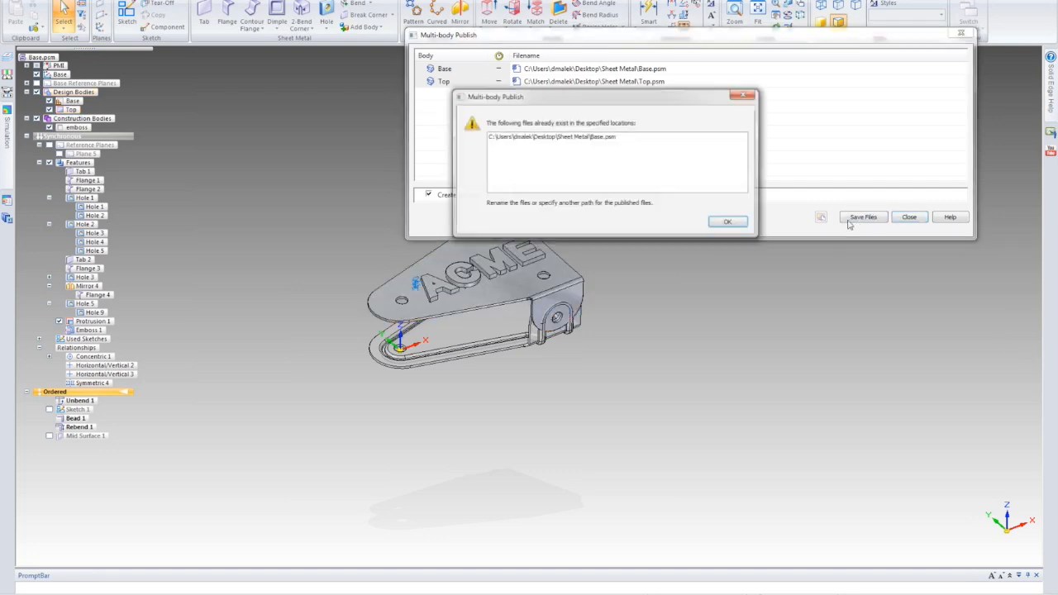
pyautogui.click(729, 224)
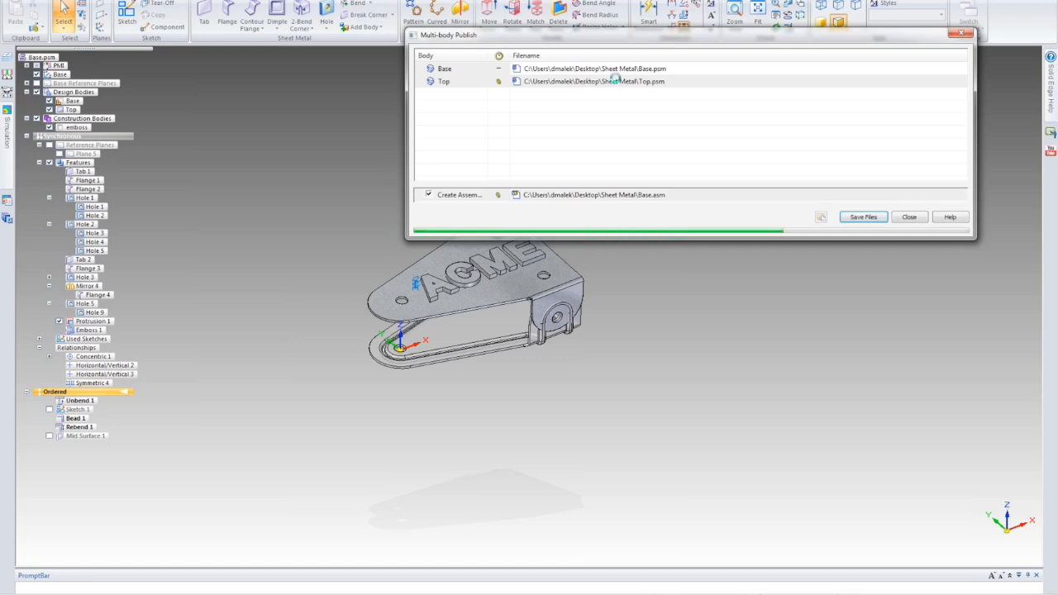
# - Try to rename the Base body's published file in the multi-body publish list, and close the list without saving that file
pyautogui.rightClick(652, 83)
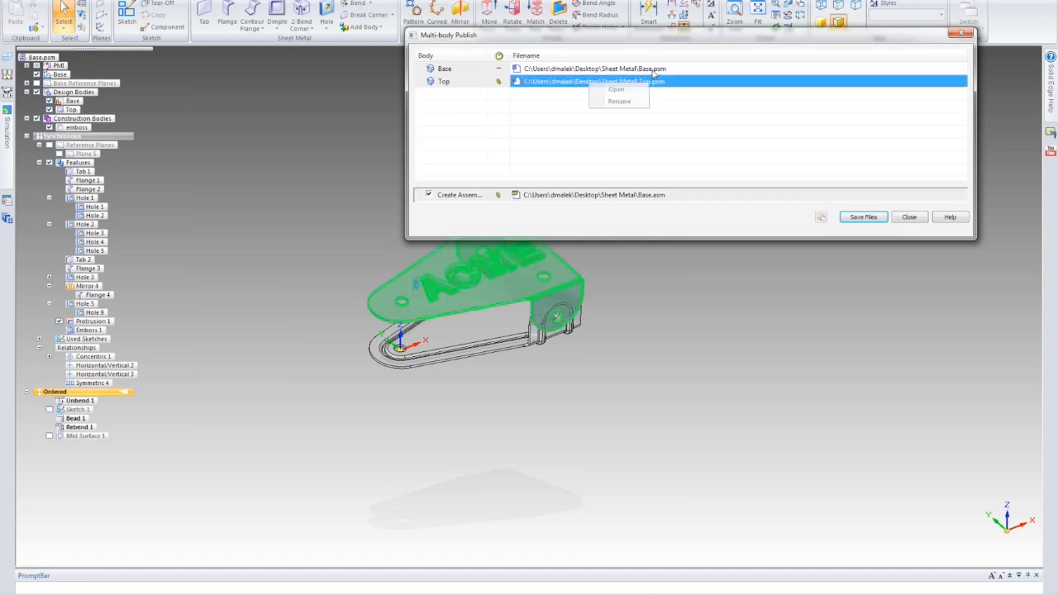
pyautogui.click(652, 72)
pyautogui.click(653, 71)
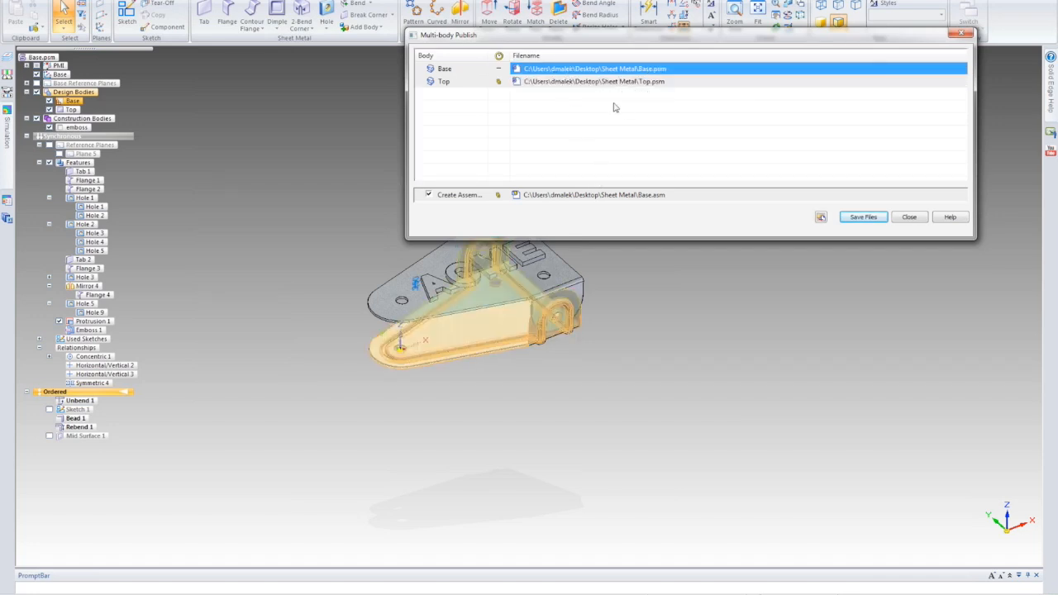
pyautogui.press('Escape')
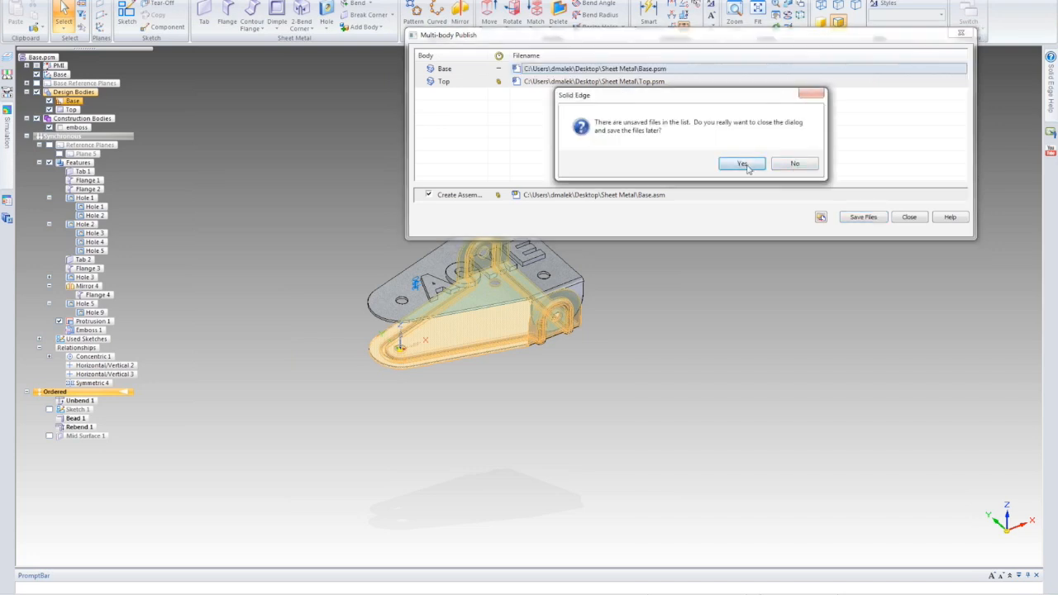
pyautogui.click(744, 165)
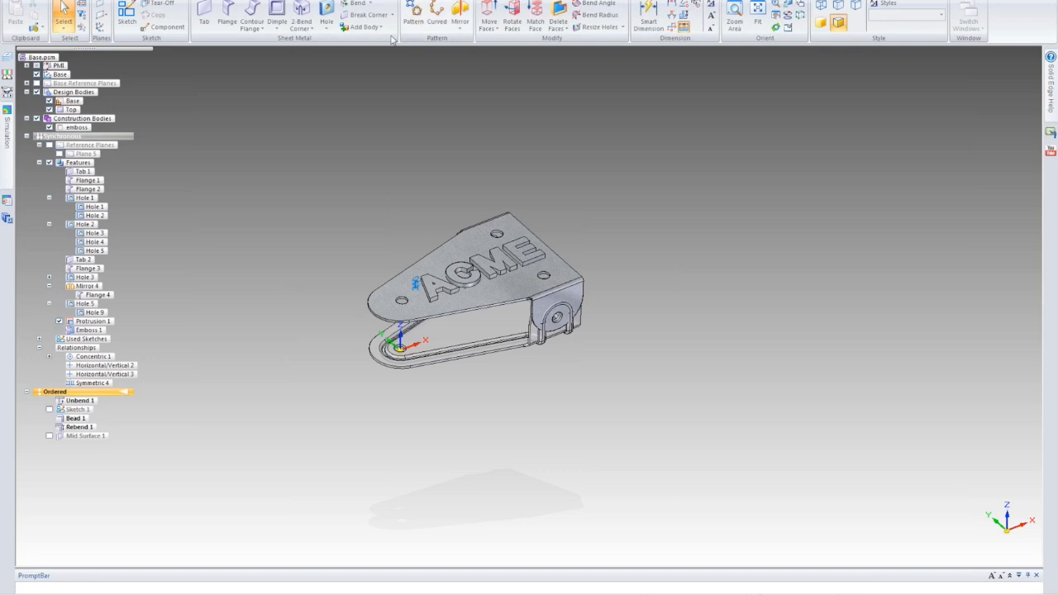
pyautogui.click(377, 28)
pyautogui.click(382, 42)
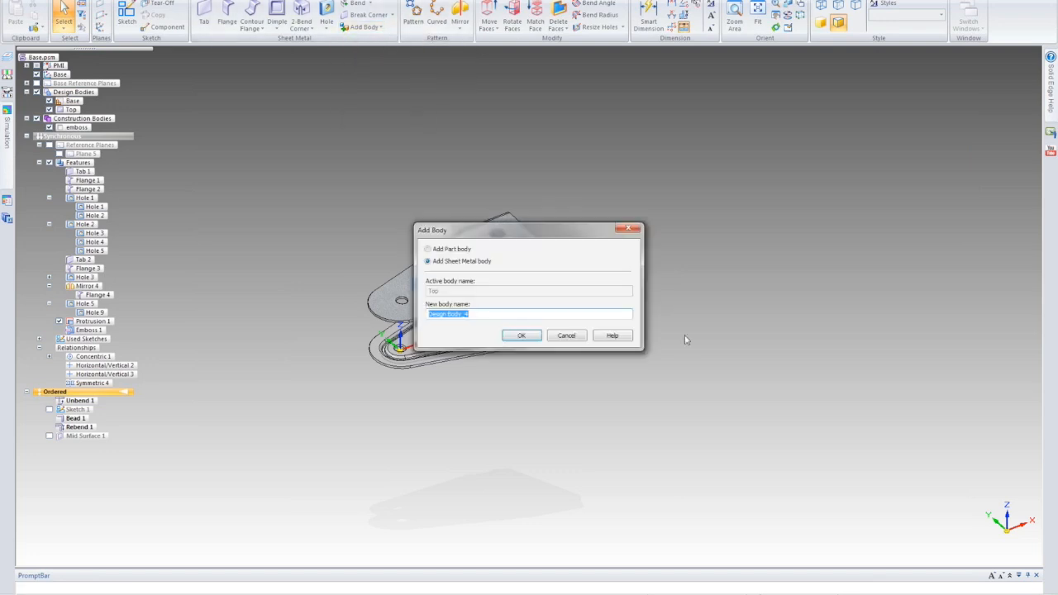
pyautogui.click(631, 227)
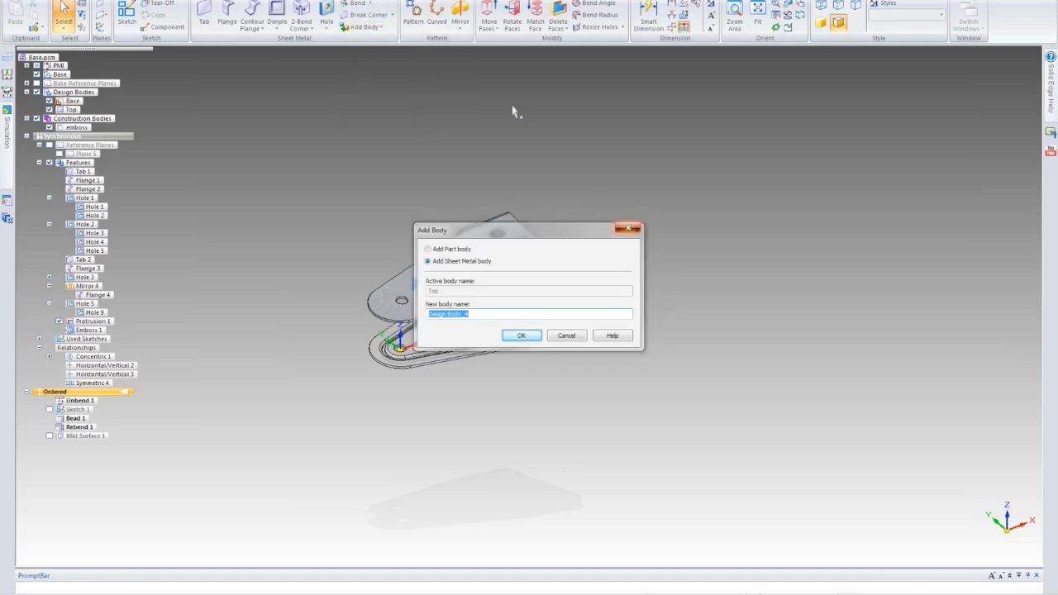
pyautogui.click(377, 27)
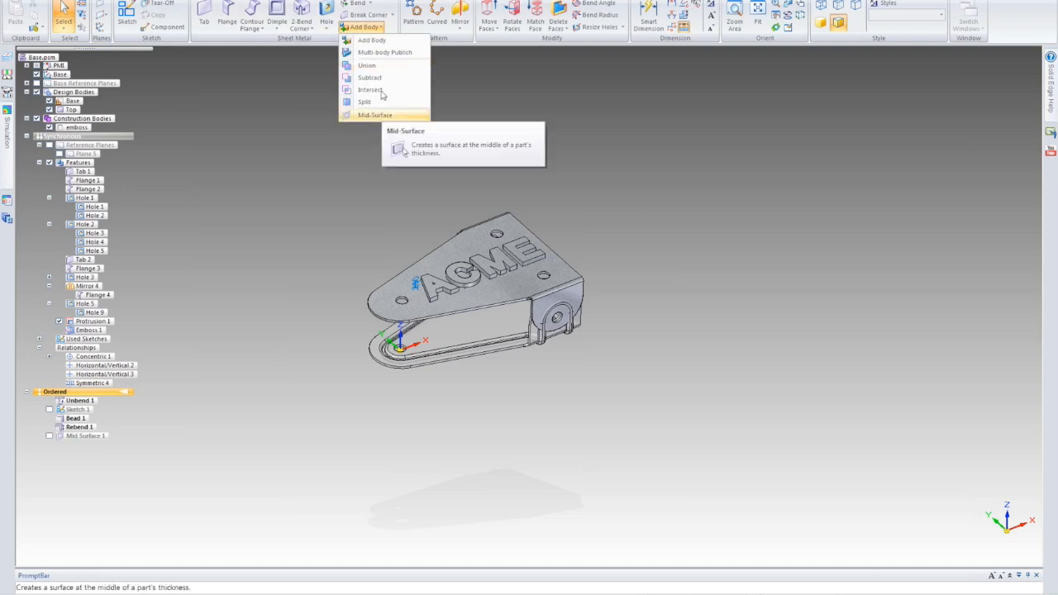
pyautogui.click(381, 53)
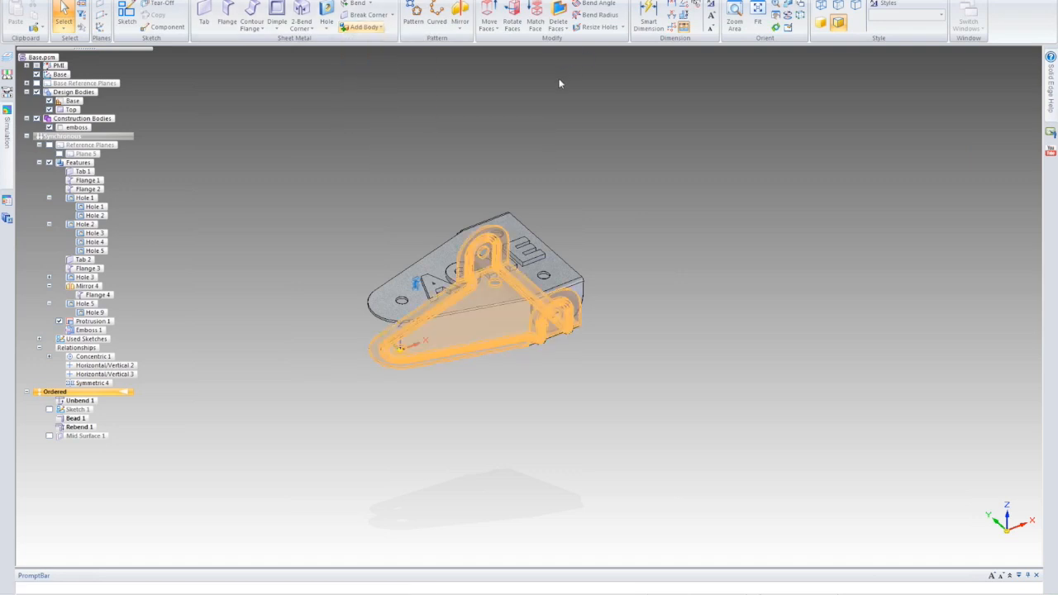
pyautogui.click(665, 83)
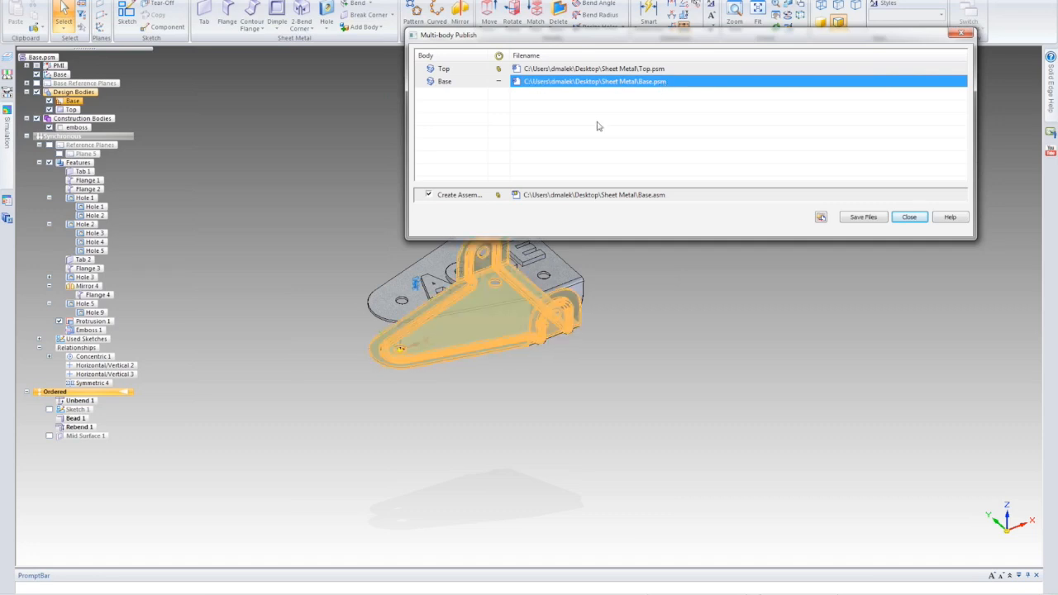
pyautogui.click(915, 221)
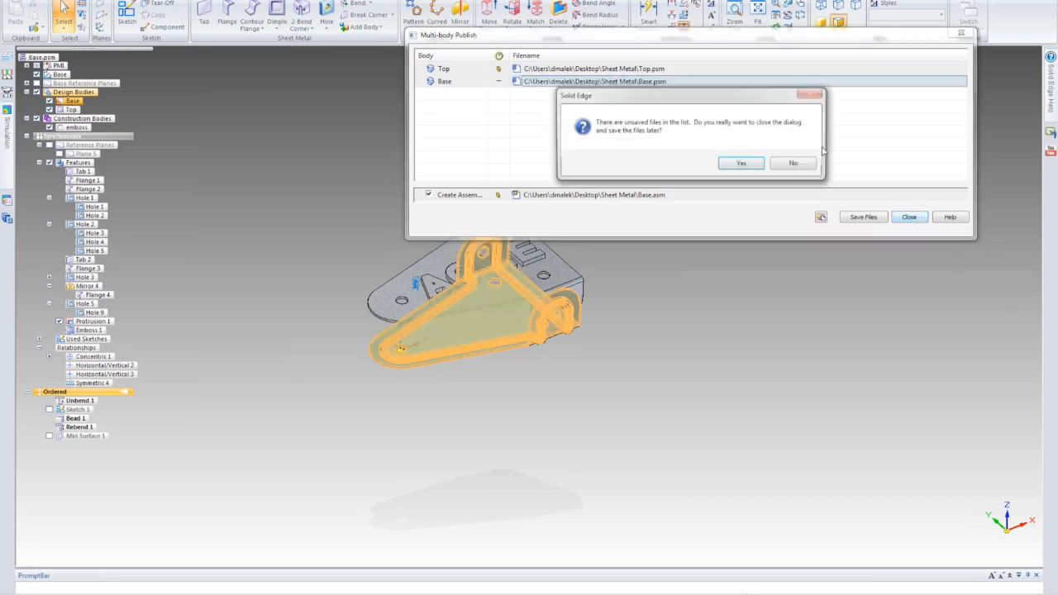
pyautogui.click(743, 171)
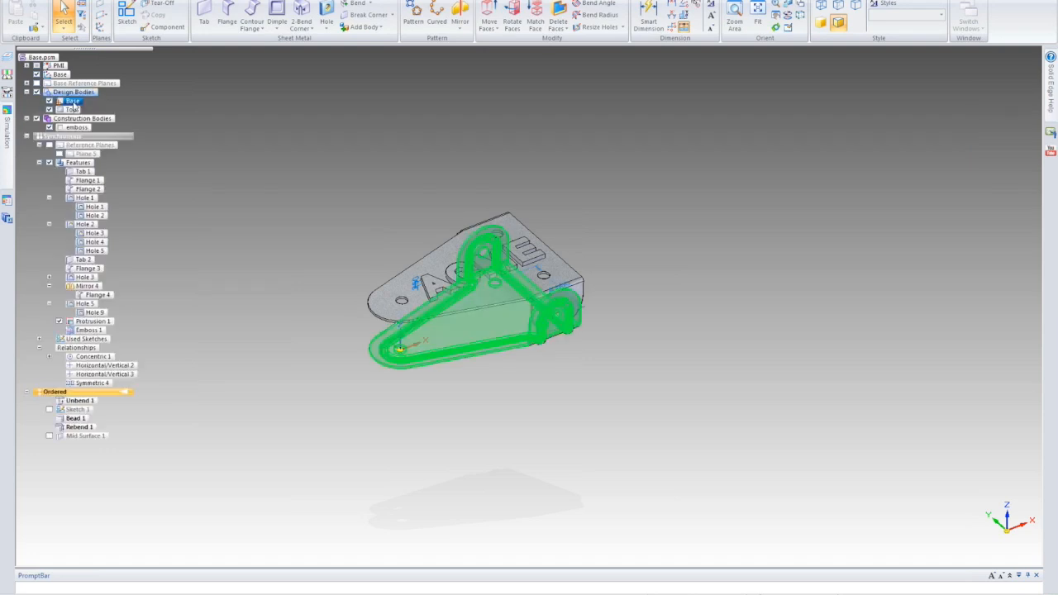
# - Rename the Base design body as Base2
pyautogui.rightClick(74, 102)
pyautogui.click(91, 234)
pyautogui.write('Base2')
pyautogui.press('Return')
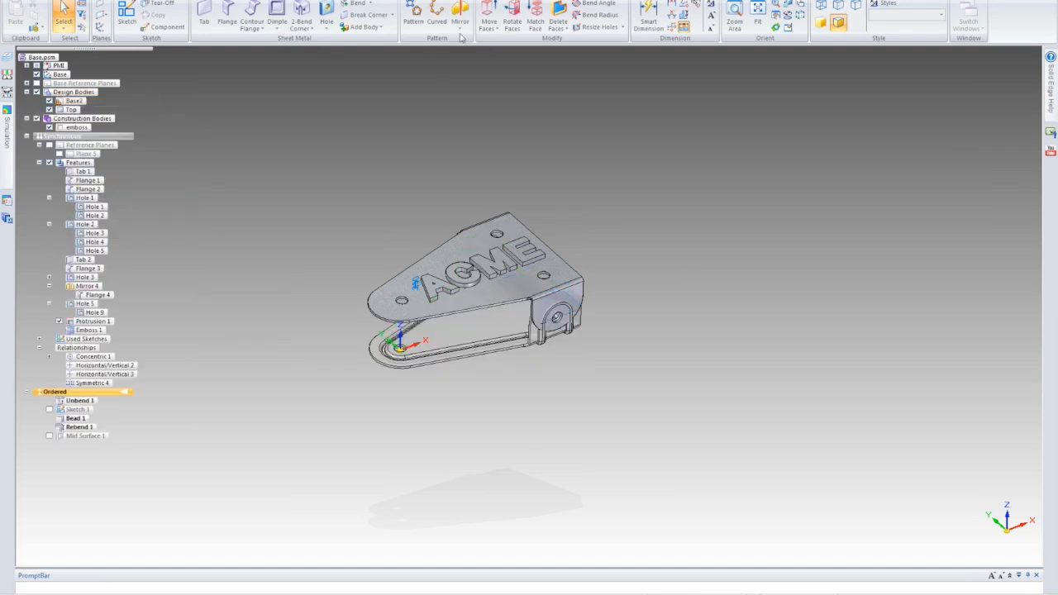
# - Publish the Top and Base2 design bodies as Top.psm and Base2.psm together with the assembly Base.asm
pyautogui.click(364, 26)
pyautogui.click(380, 51)
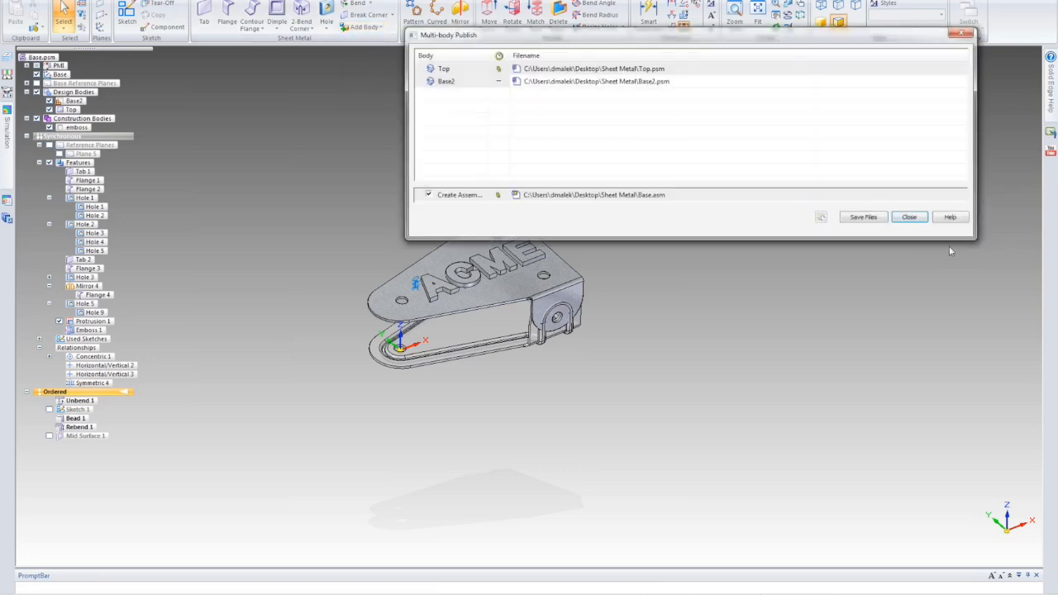
pyautogui.click(879, 222)
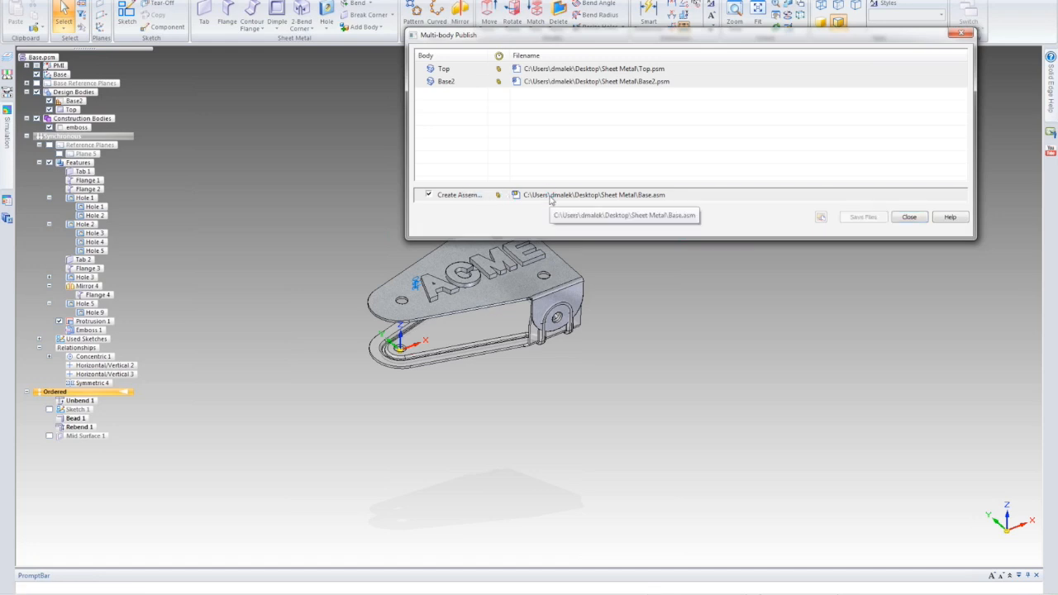
# - Open the published assembly Base.asm from the multi-body publish list and dismiss its display configurations without creating one
pyautogui.rightClick(551, 198)
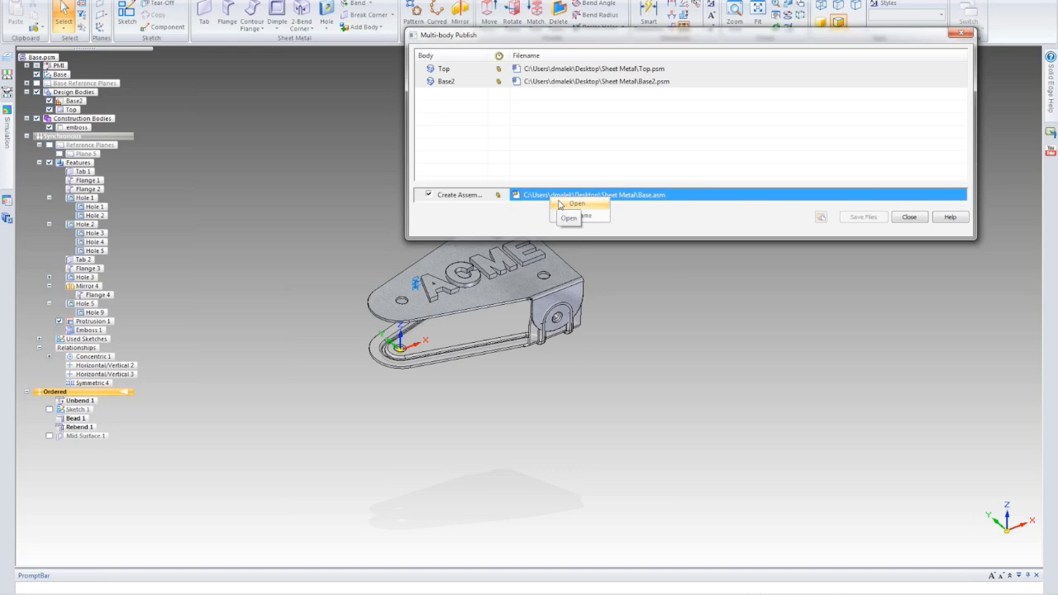
pyautogui.click(560, 204)
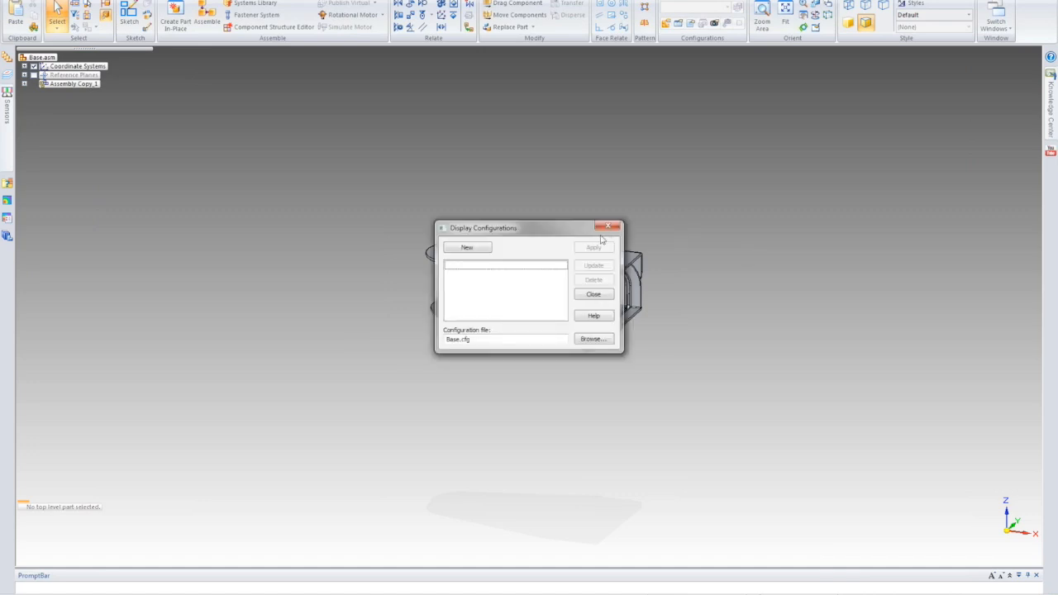
pyautogui.click(609, 226)
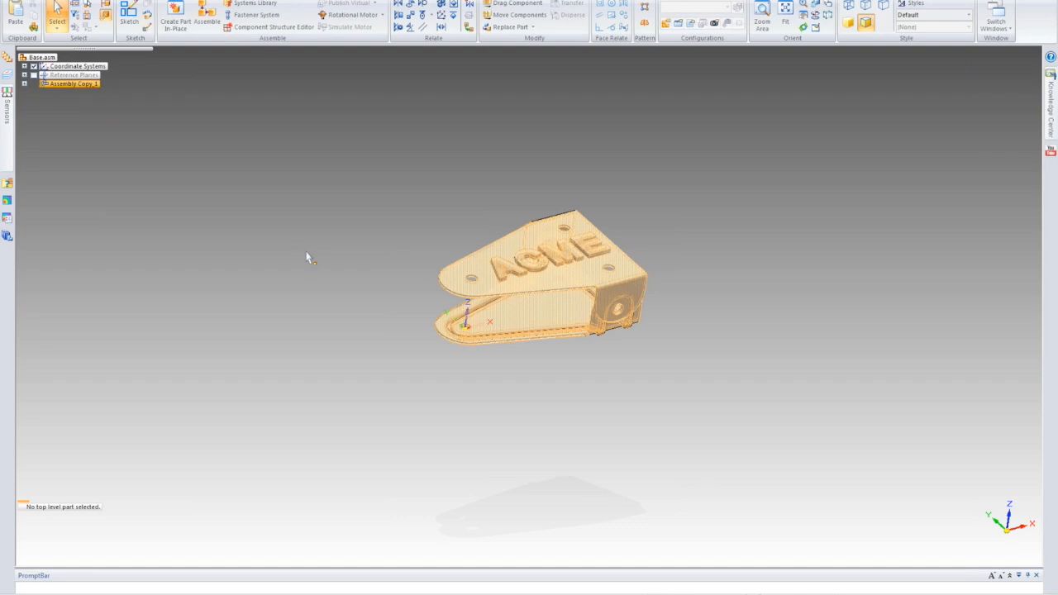
pyautogui.scroll(3, 667, 429)
pyautogui.moveTo(666, 419); pyautogui.dragTo(640, 472, button='middle')
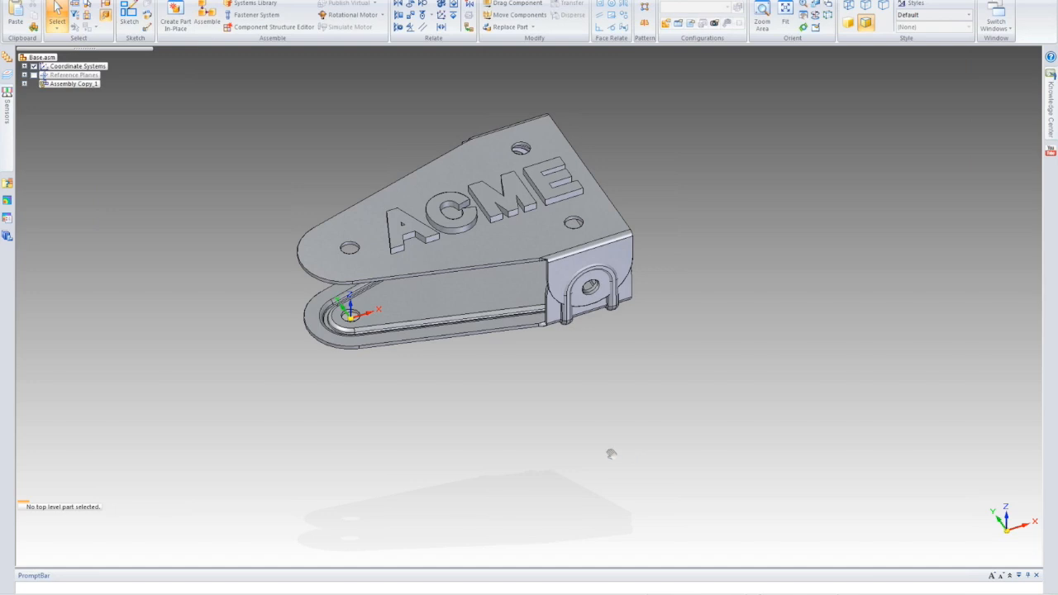
pyautogui.moveTo(610, 453); pyautogui.dragTo(583, 180, button='middle')
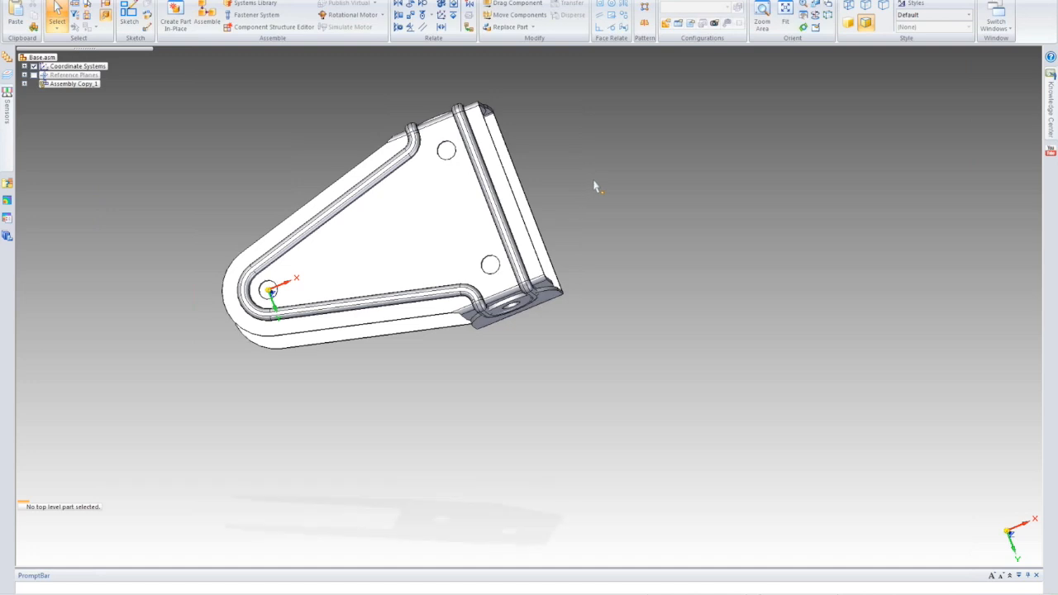